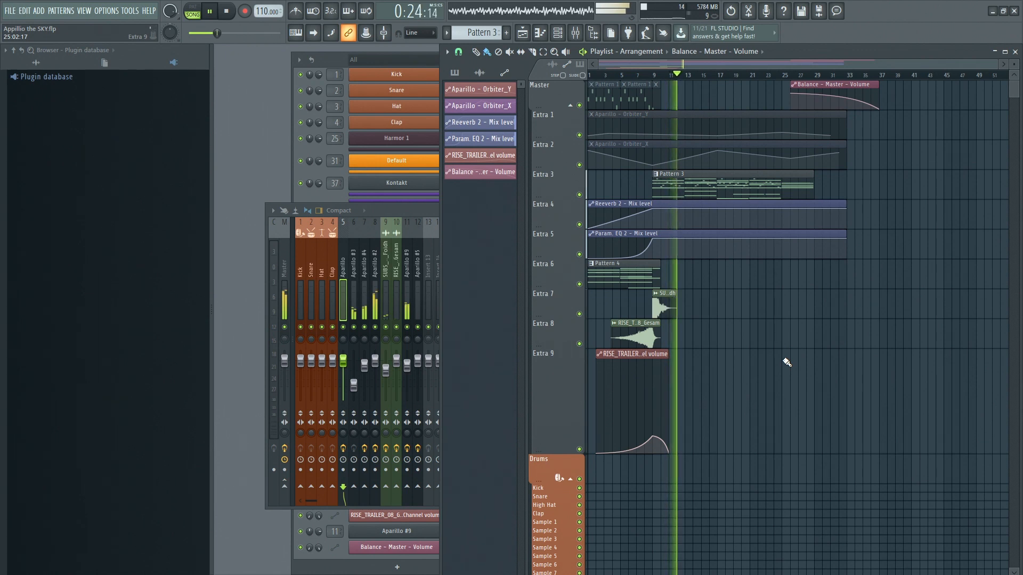
Review the song's channels and inspect the settings of the Aparillo #2 and Aparillo #3 synths
left_click(327, 63)
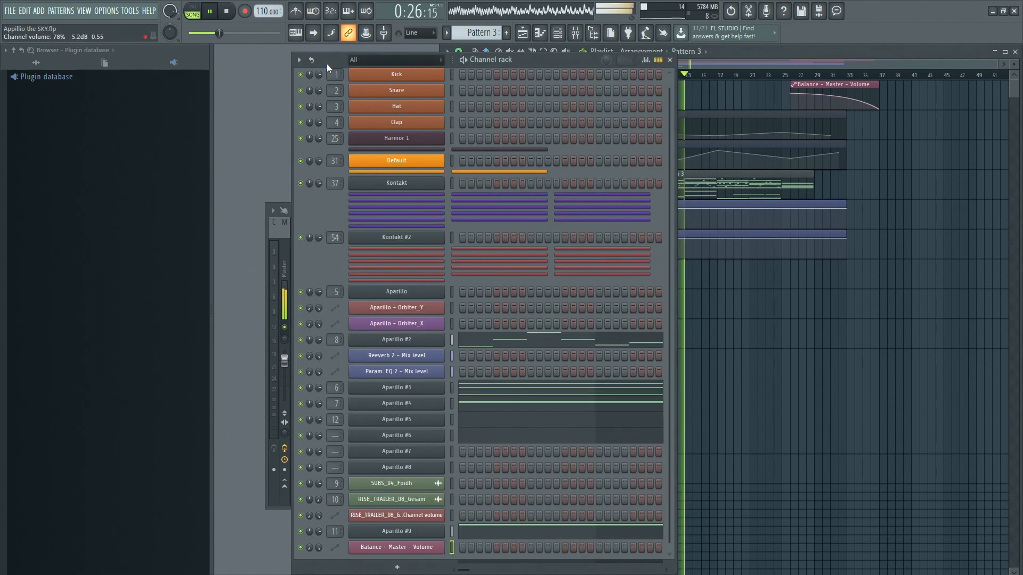
left_click_drag(554, 63, 477, 60)
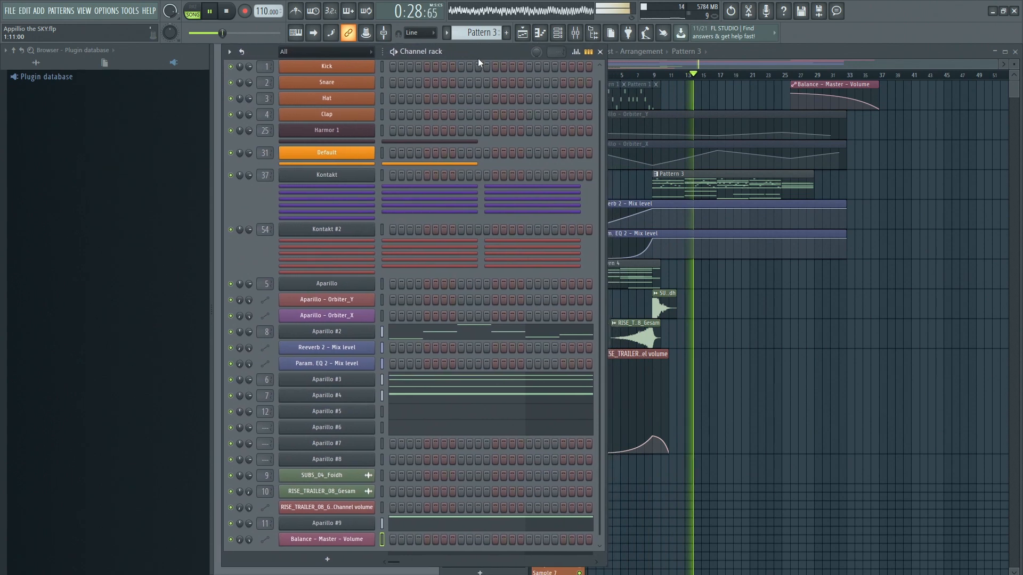
left_click(342, 333)
left_click_drag(501, 158, 468, 226)
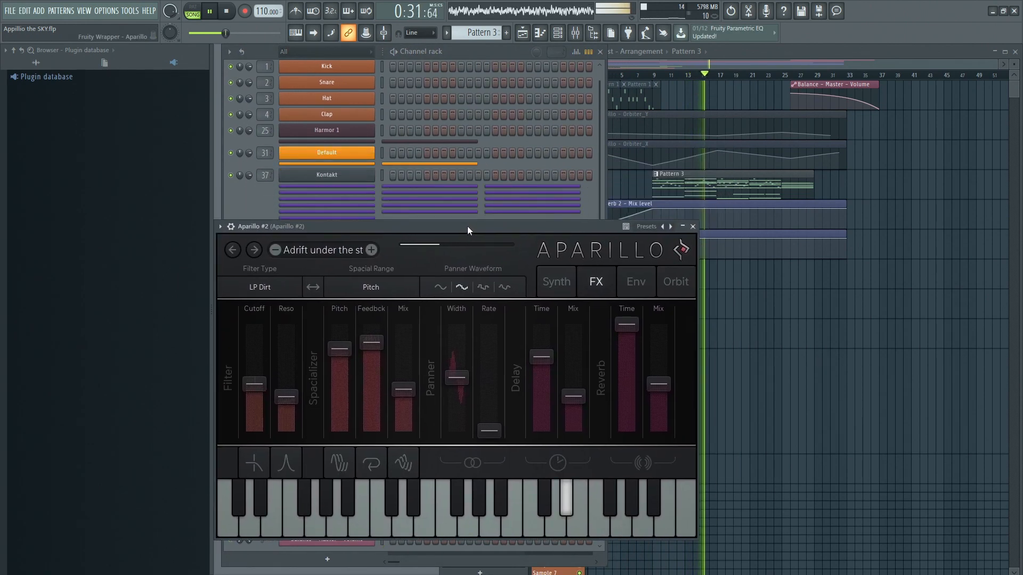
left_click(684, 285)
left_click(693, 226)
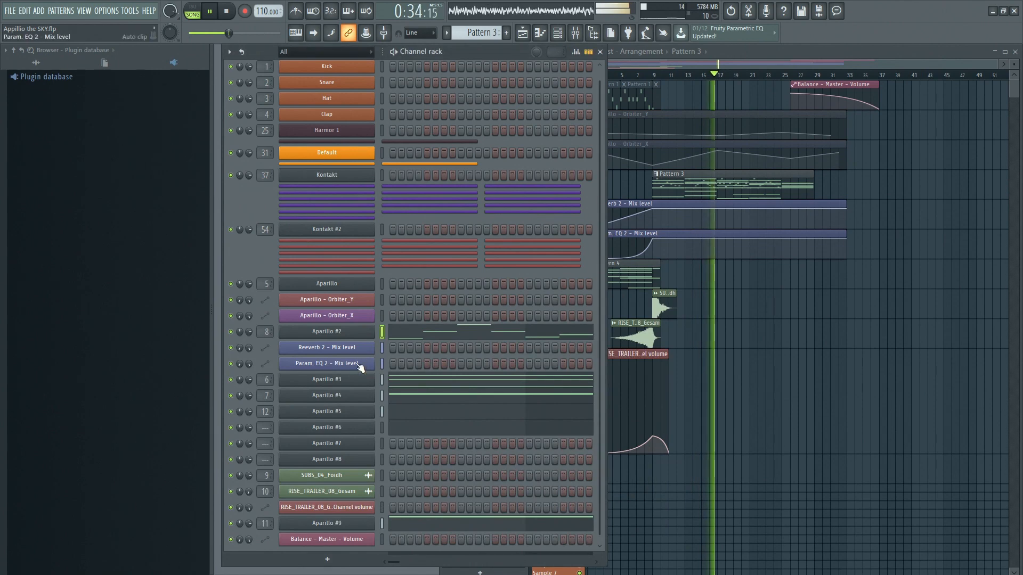
left_click(330, 380)
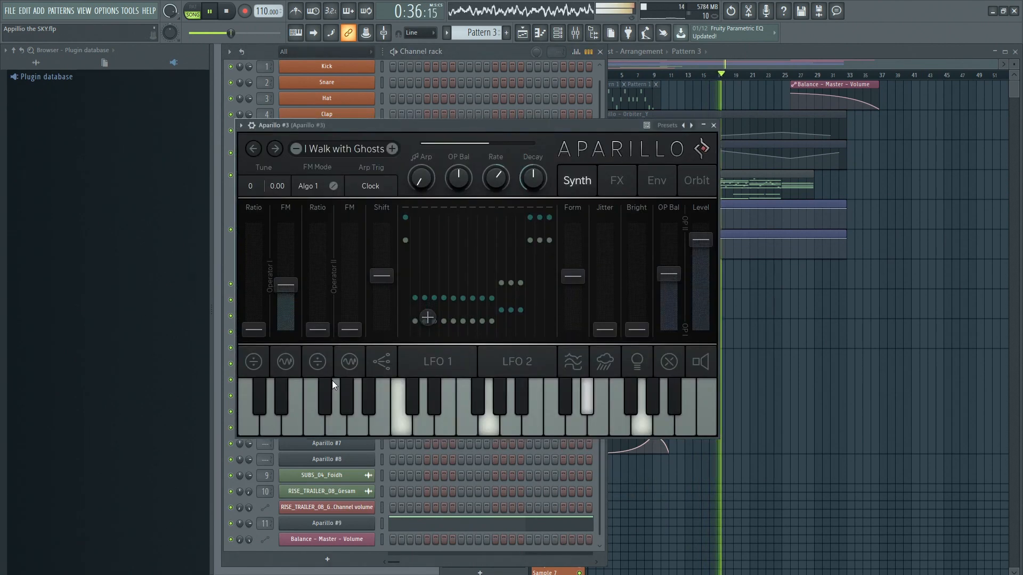
left_click(713, 126)
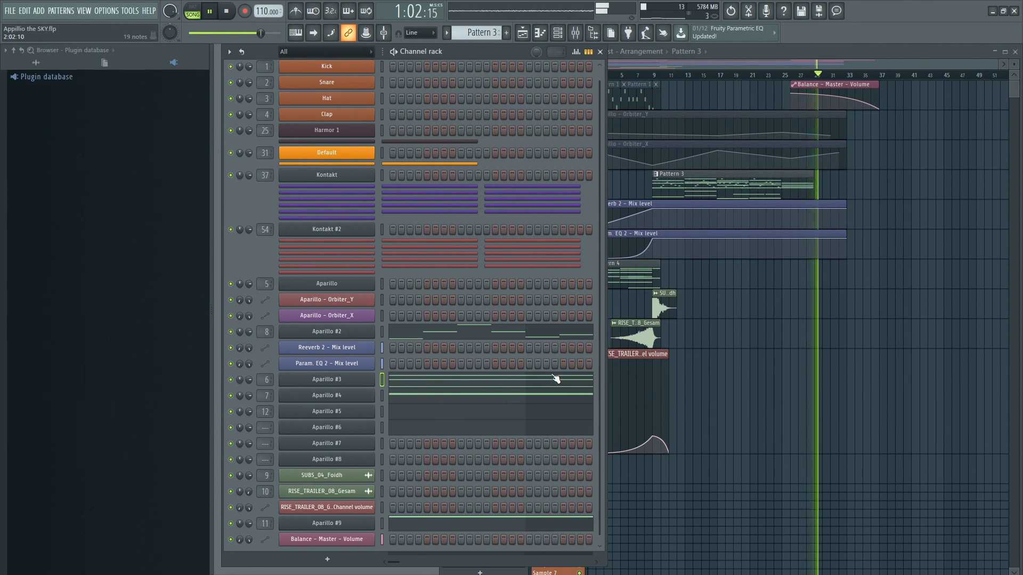
Add a point around bar 33 of the Balance - Master - Volume automation clip and pull it down to the bottom
left_click(855, 105)
left_click_drag(852, 102, 853, 115)
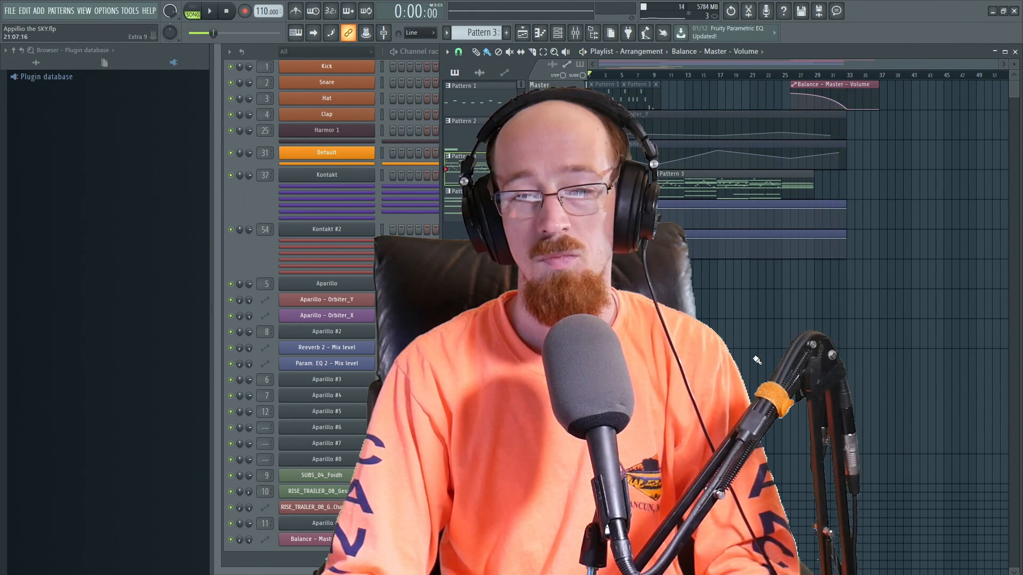
key("space")
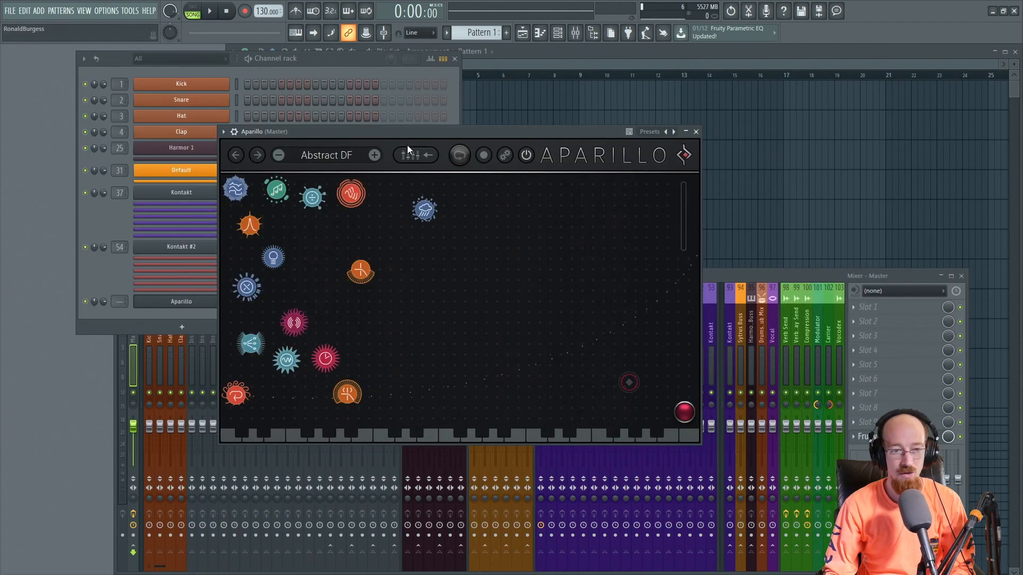
Close the Aparillo plugin window and open the piano roll for the Aparillo channel
left_click_drag(391, 132, 507, 123)
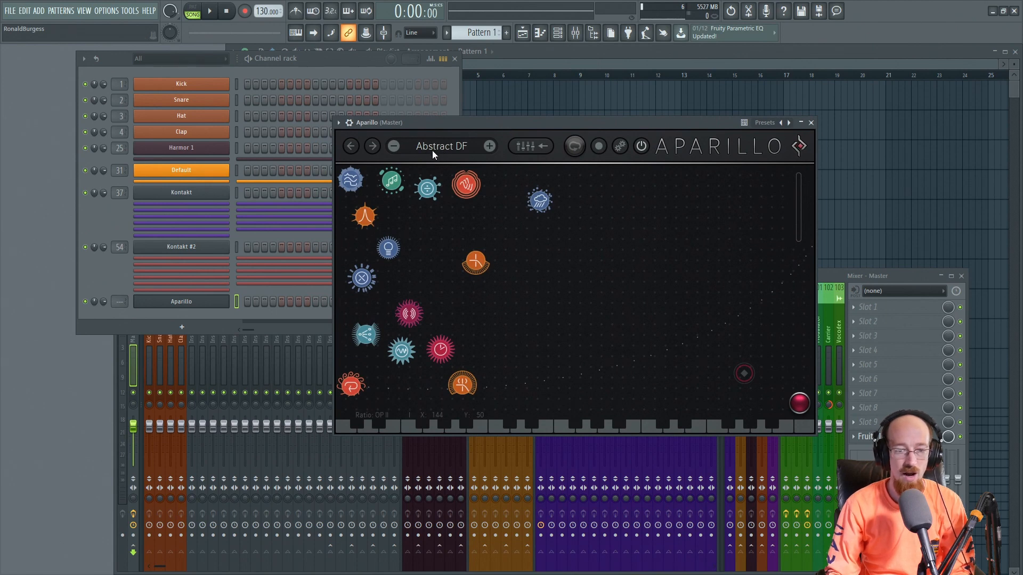
left_click(138, 264)
key("Escape")
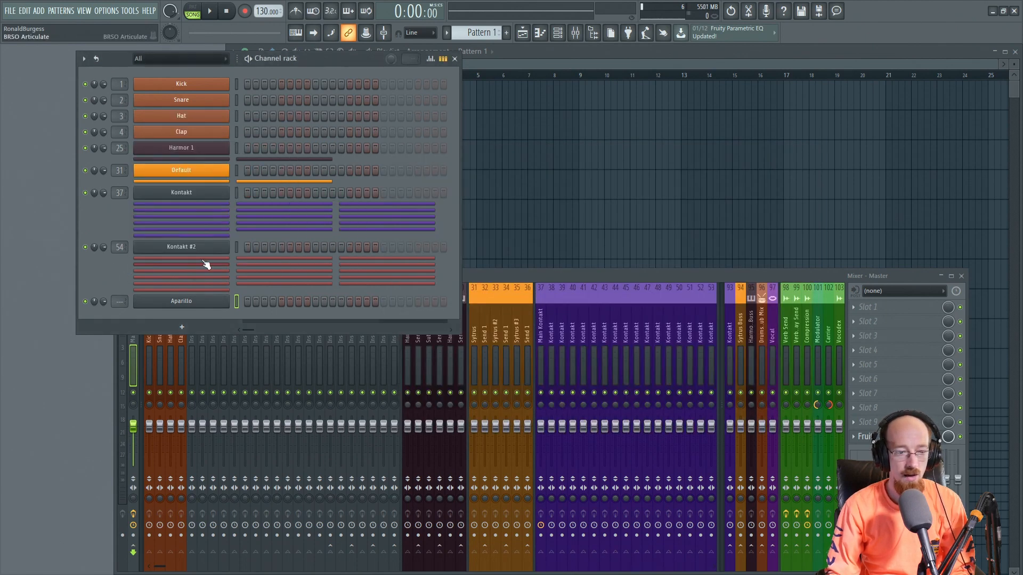
right_click(186, 303)
left_click(253, 302)
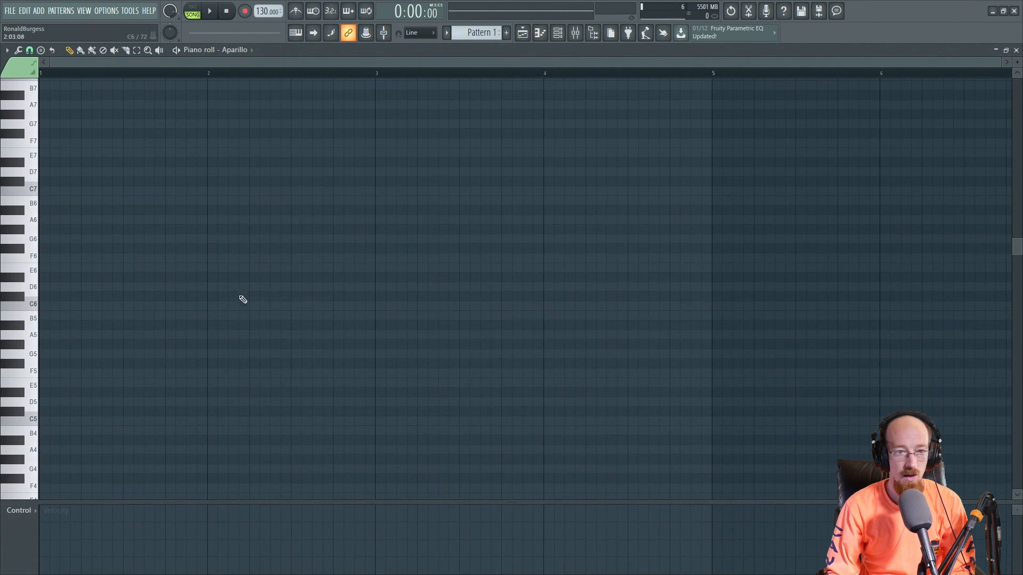
Set the project tempo to 110 BPM
right_click(259, 14)
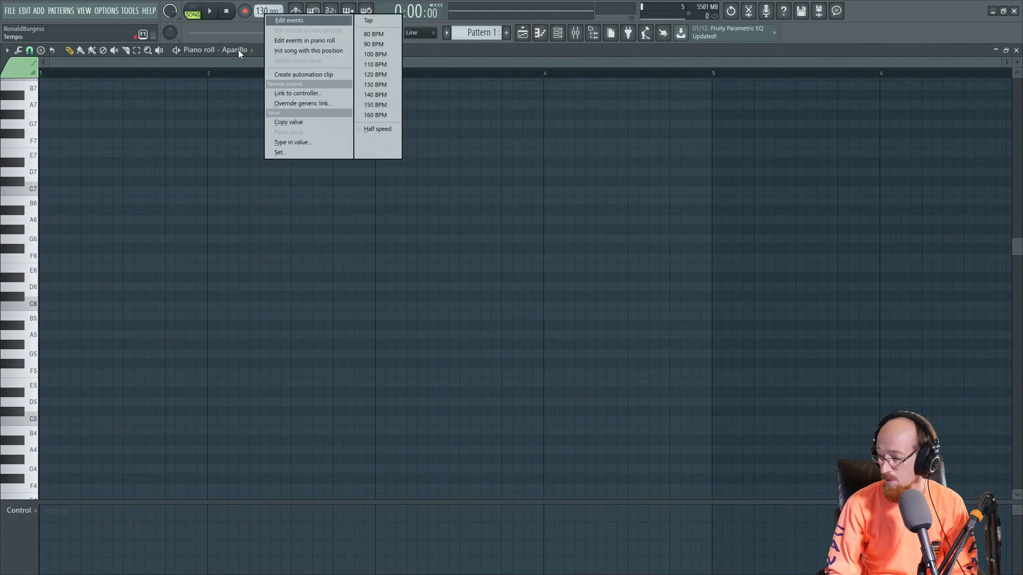
left_click(293, 142)
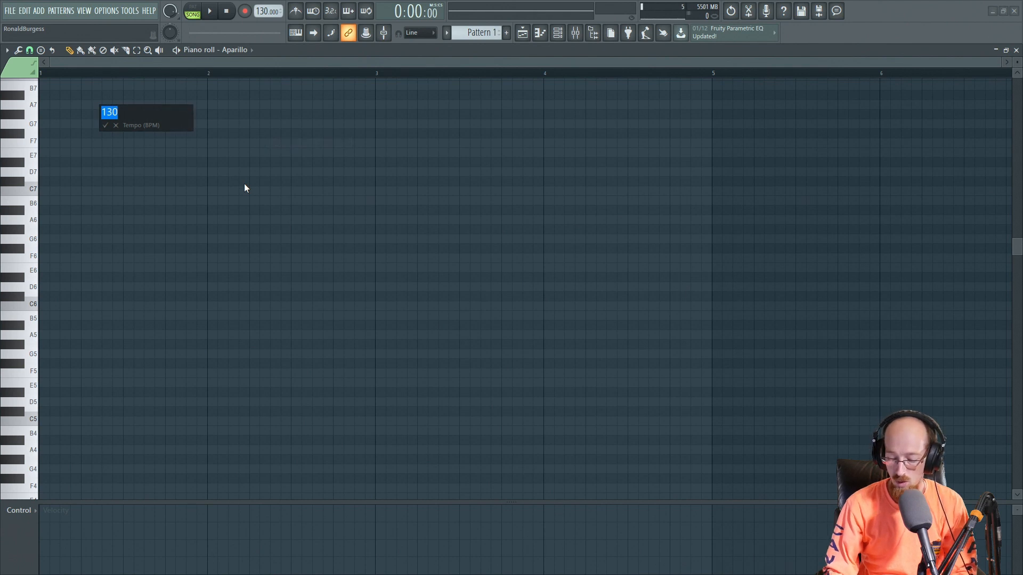
type("110")
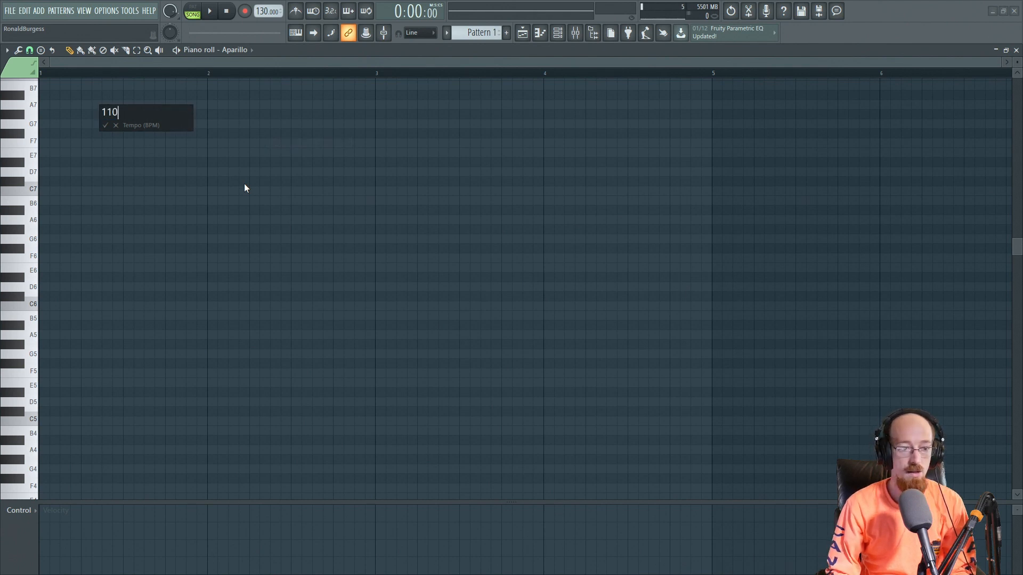
key("Return")
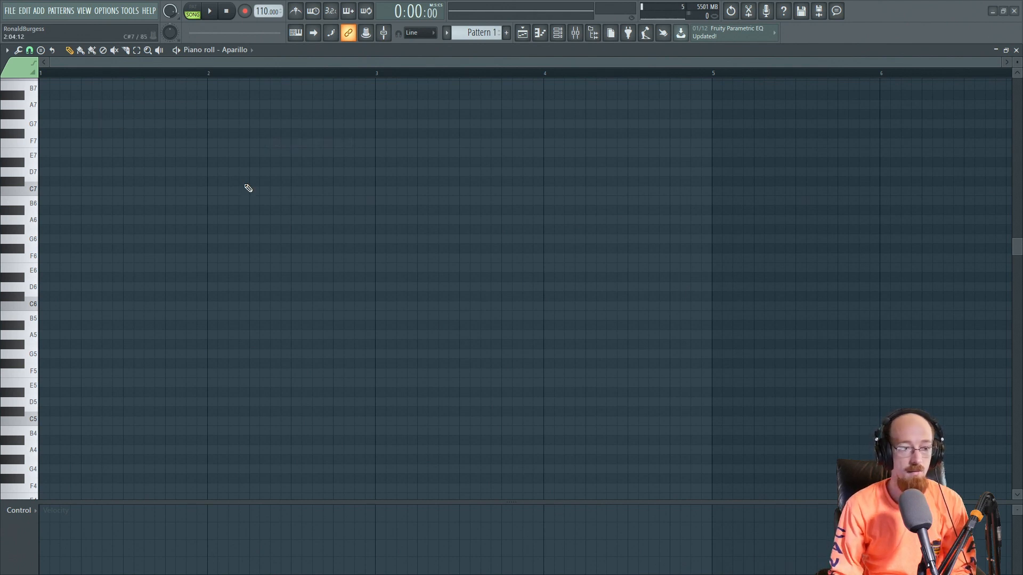
Draw a four-bar melody of C6, D6, C6, C6, C6, D6, C6, A#5 with one note per half bar, and play it
left_click(44, 306)
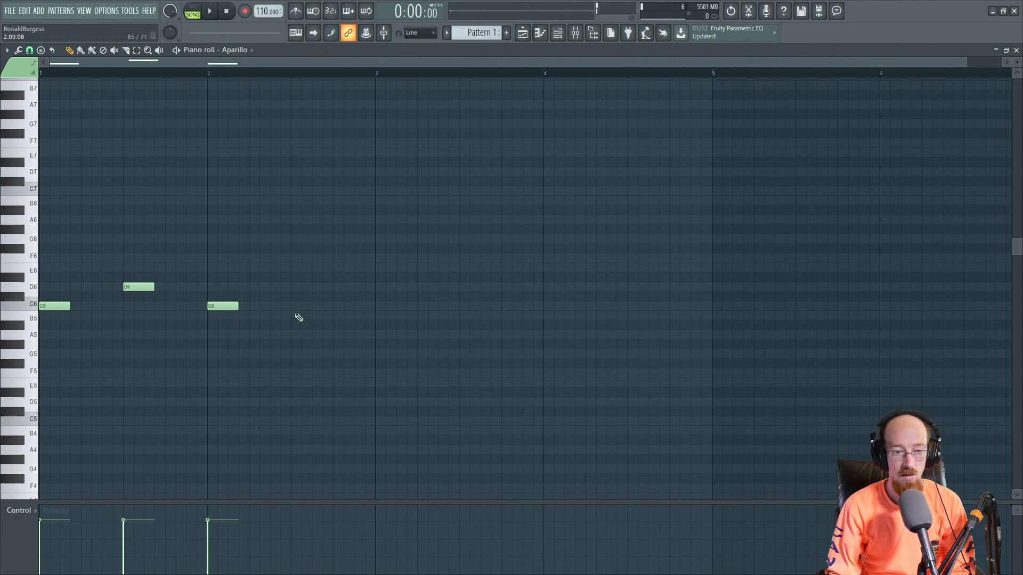
left_click(383, 307)
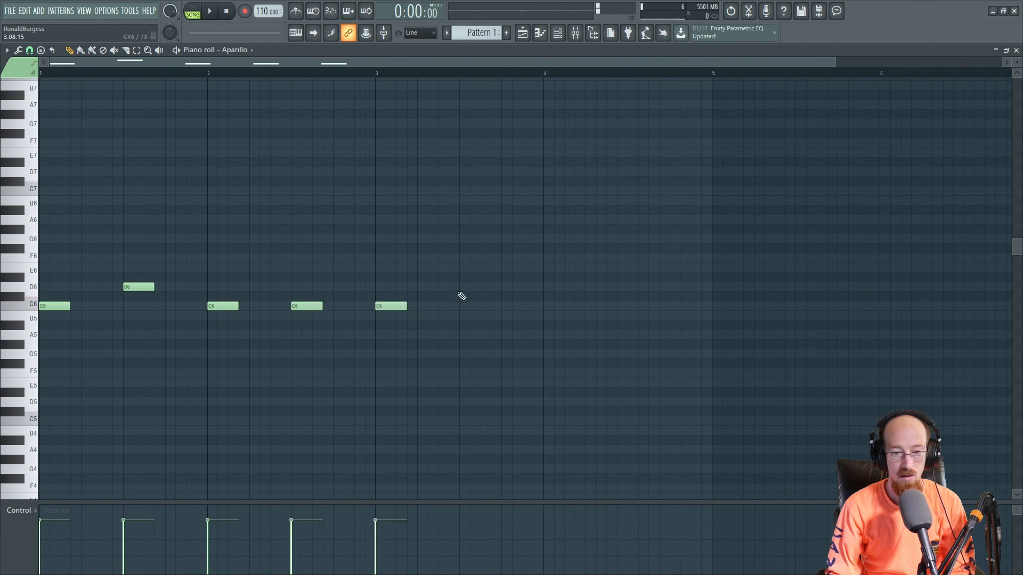
left_click(551, 306)
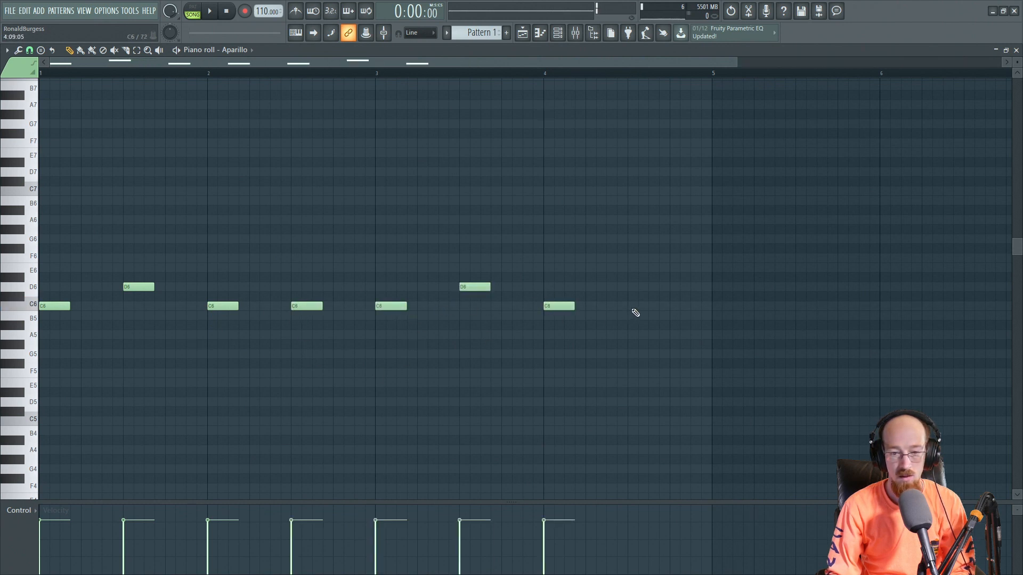
left_click(207, 11)
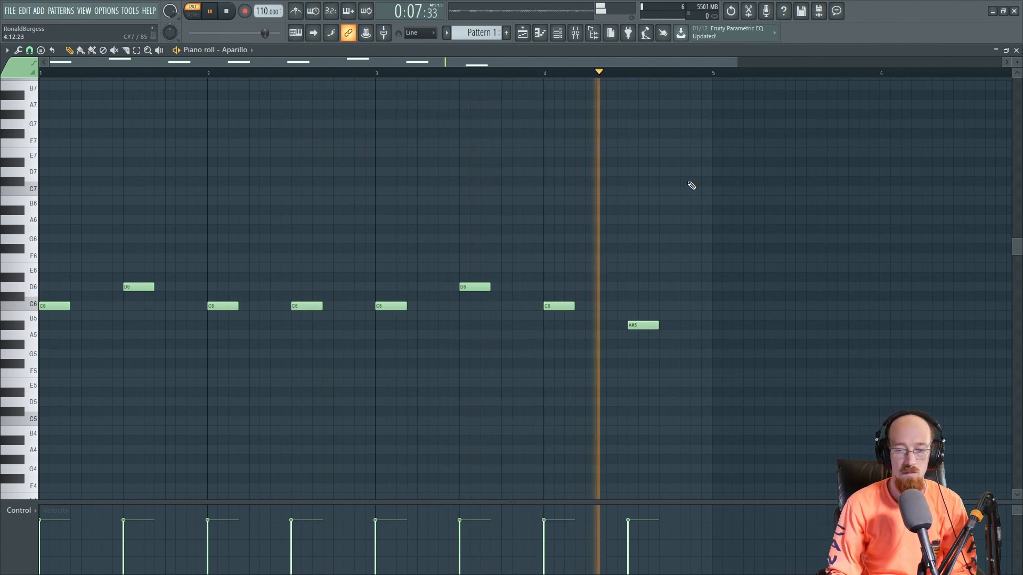
Place Pattern 1 at bar 1 of the playlist's Master track and duplicate it three times end to end
left_click(1016, 50)
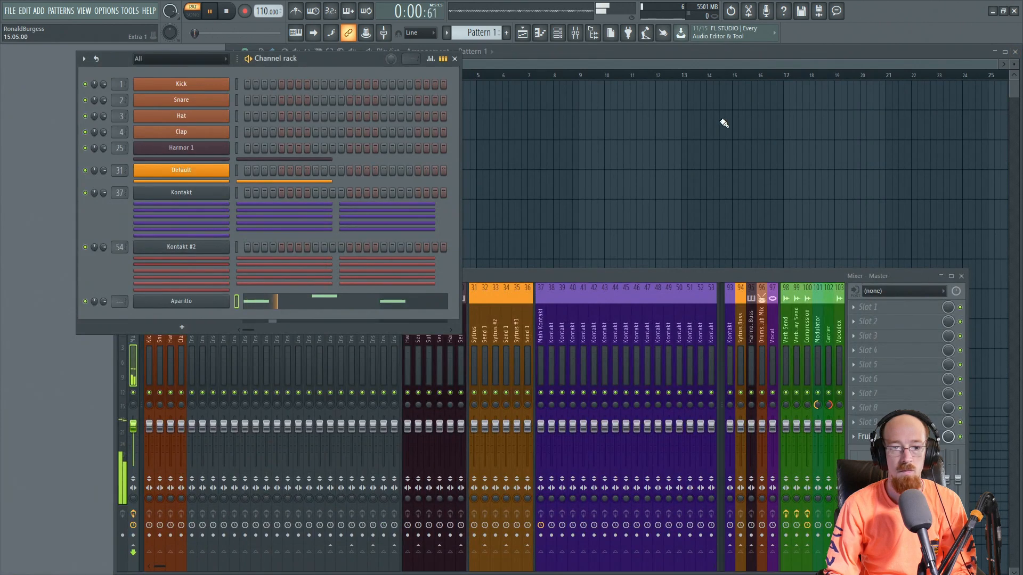
left_click(609, 59)
left_click_drag(479, 98, 379, 96)
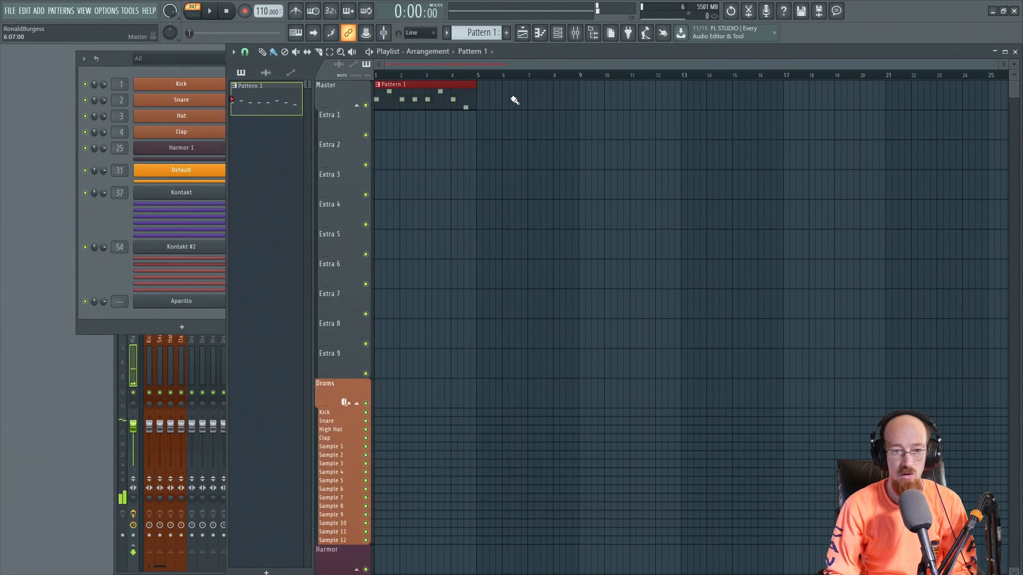
key("ctrl+b")
key("ctrl+b")
key("ctrl+b")
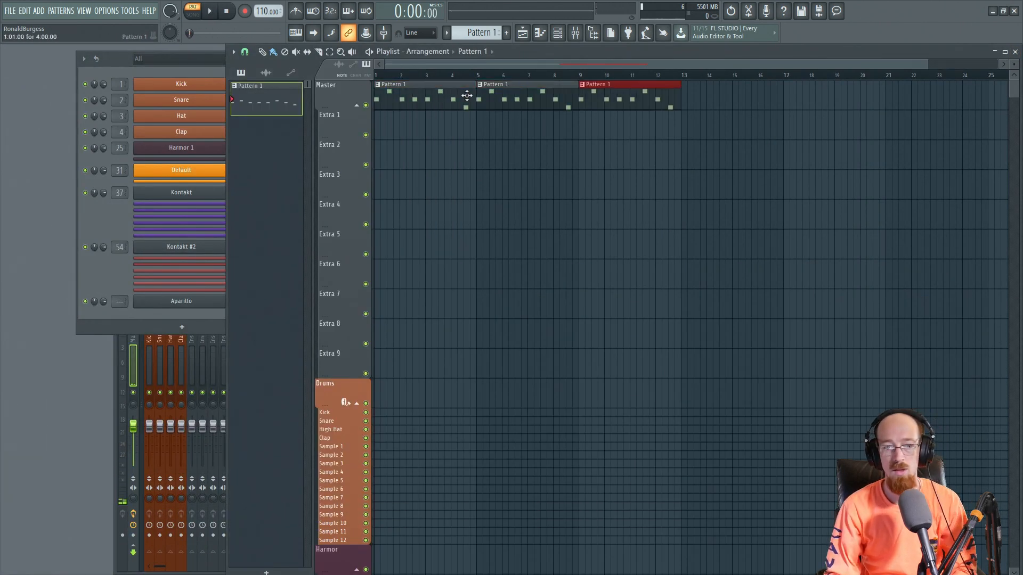
Open the Aparillo synth, shift its parameter nodes slightly up and to the right, and nudge the Orbiter
left_click(107, 229)
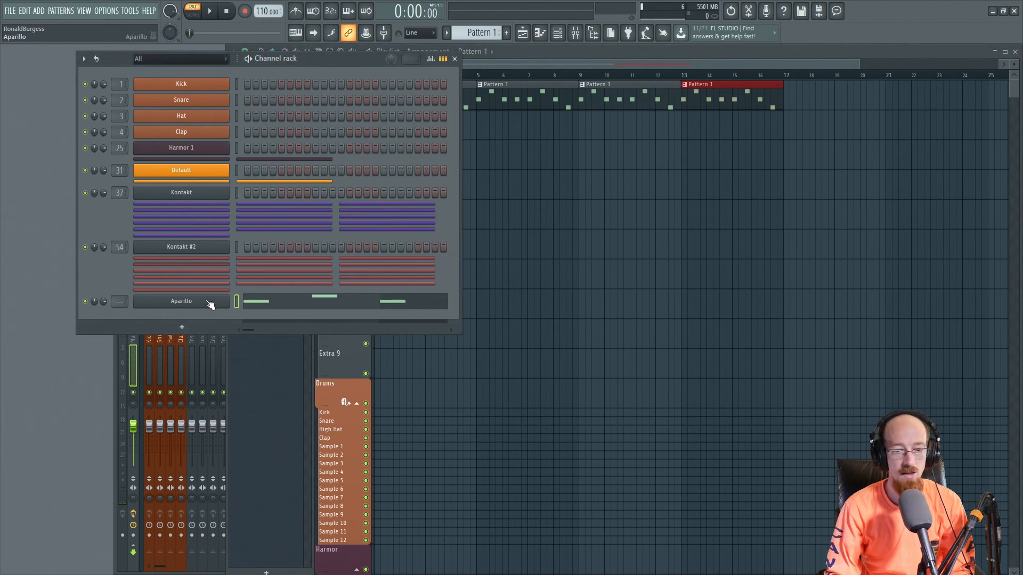
left_click(211, 304)
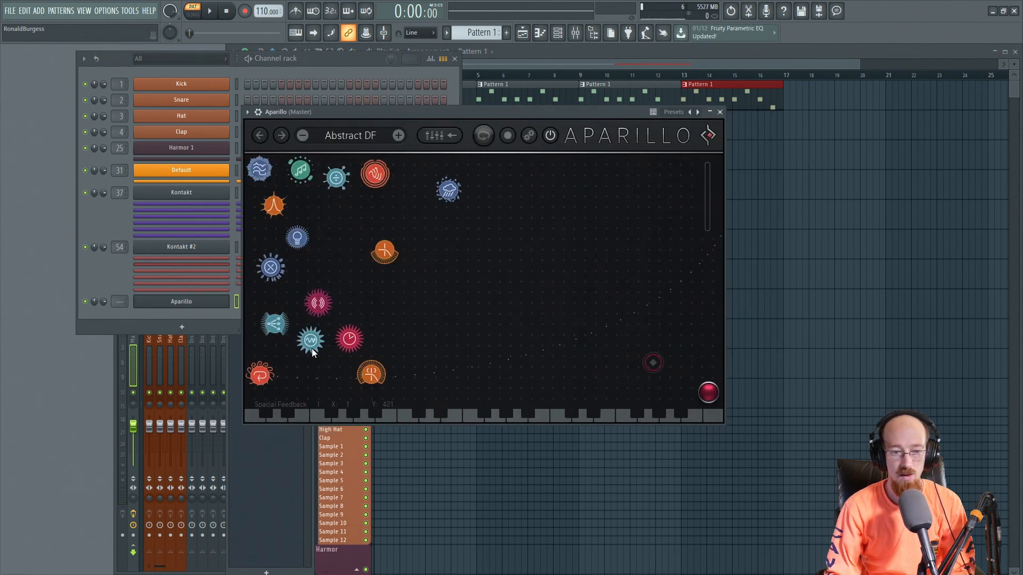
left_click_drag(472, 328, 501, 311)
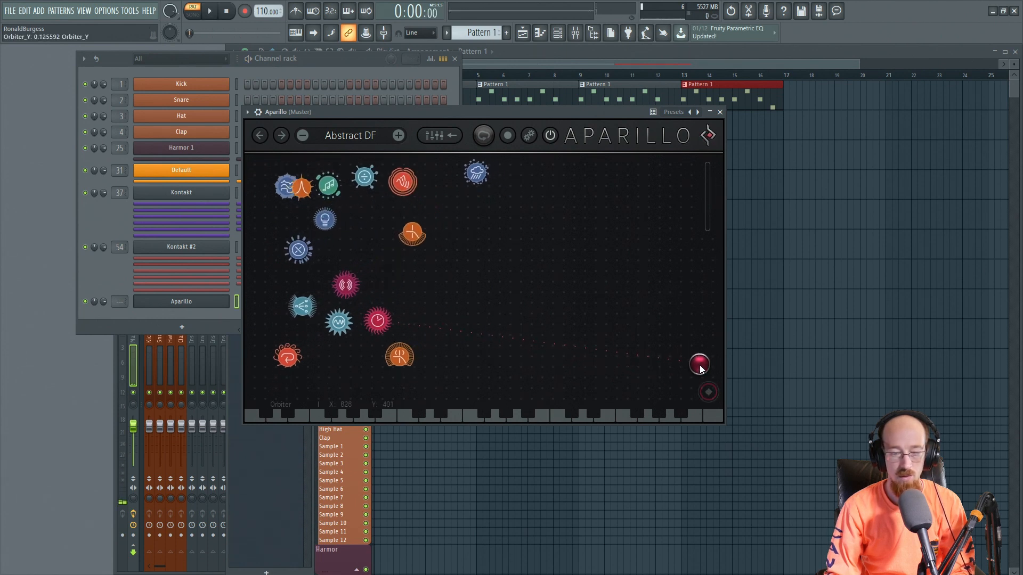
Browse Aparillo's parameters and create an automation clip for Orbiter_Y
left_click(248, 112)
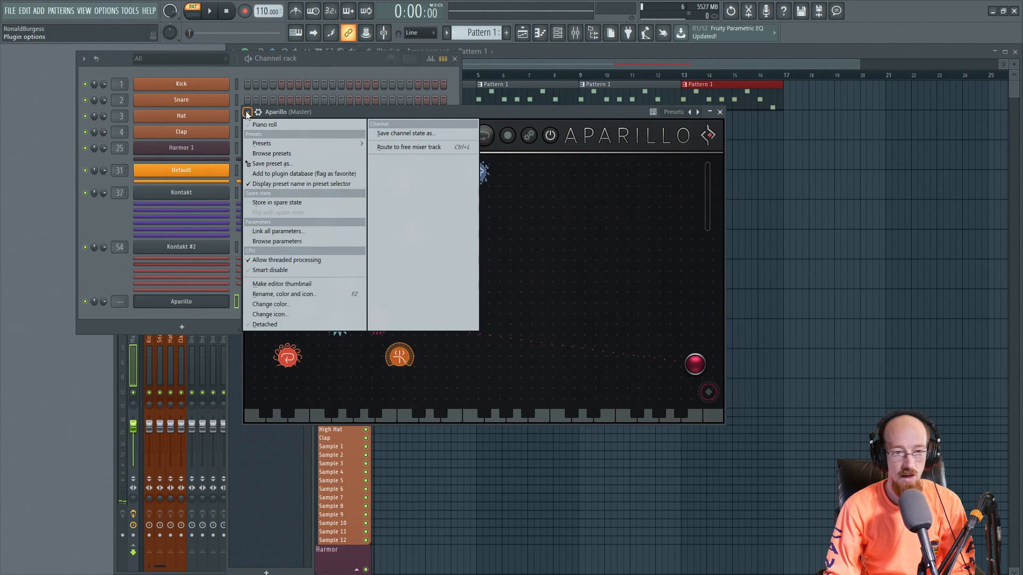
left_click(277, 242)
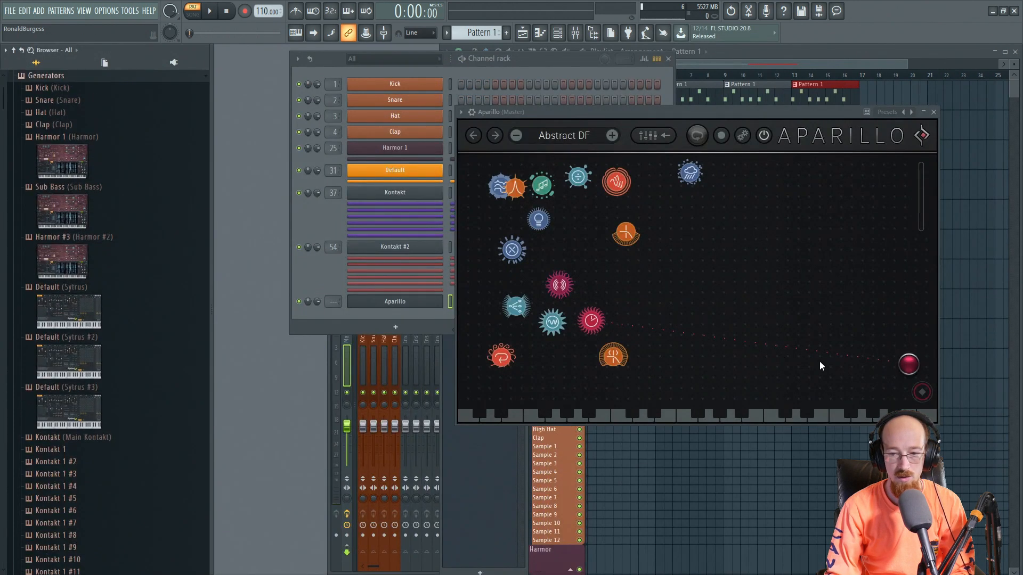
left_click_drag(914, 367, 909, 360)
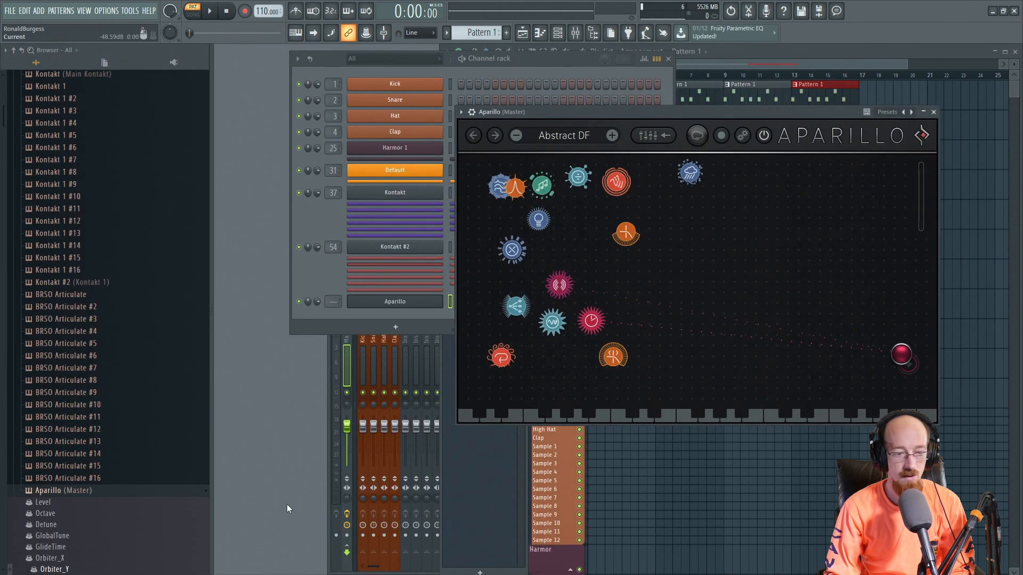
right_click(64, 569)
left_click(133, 480)
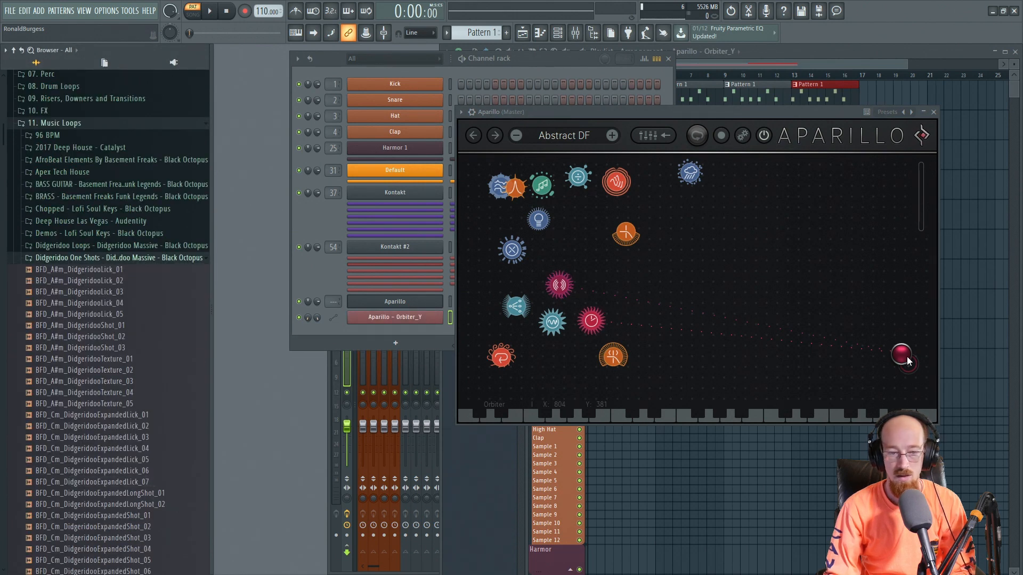
Move the Orbiter slightly, browse Aparillo's parameters again and create an automation clip for Orbiter_X
left_click_drag(906, 358, 887, 355)
left_click(461, 112)
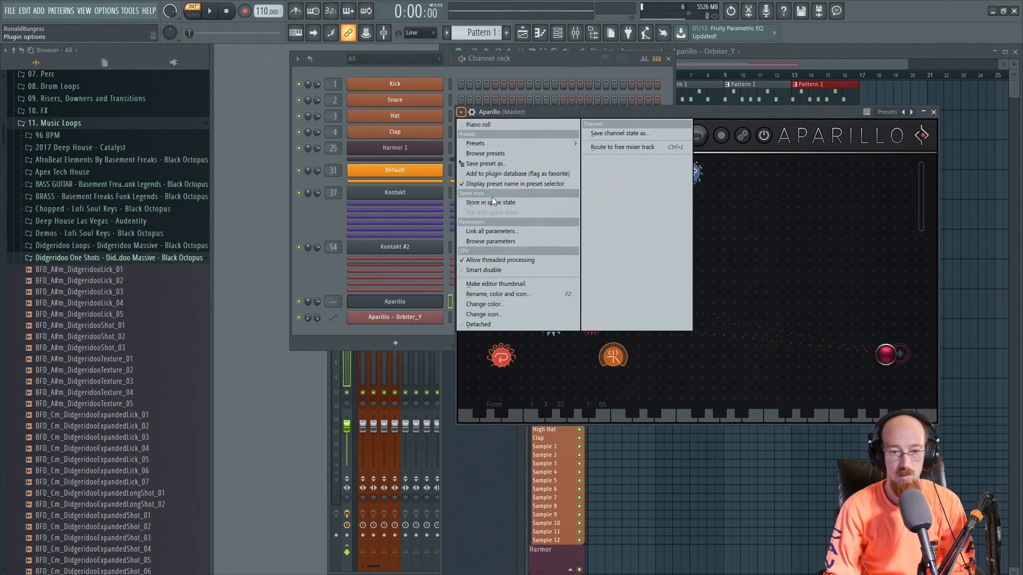
left_click(495, 242)
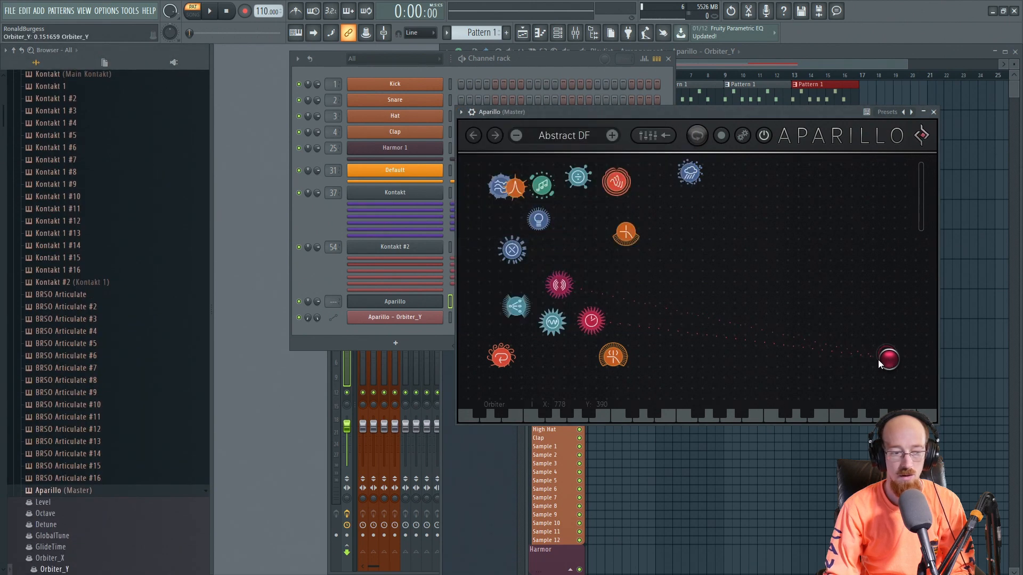
right_click(57, 560)
left_click(96, 501)
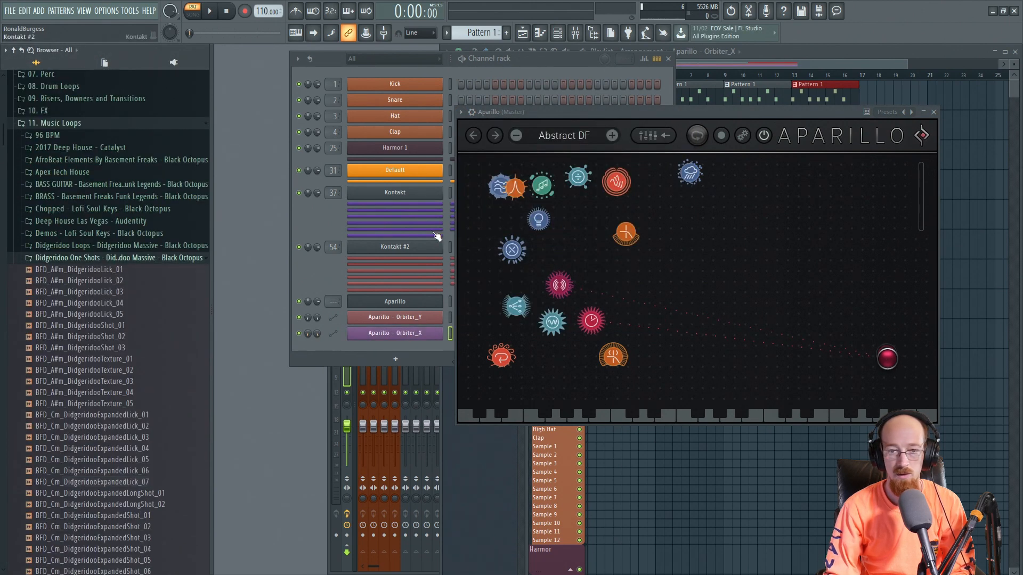
Bend the Orbiter_Y automation with a point around bar 4 and the Orbiter_X automation with a lower point around bar 5
left_click(724, 66)
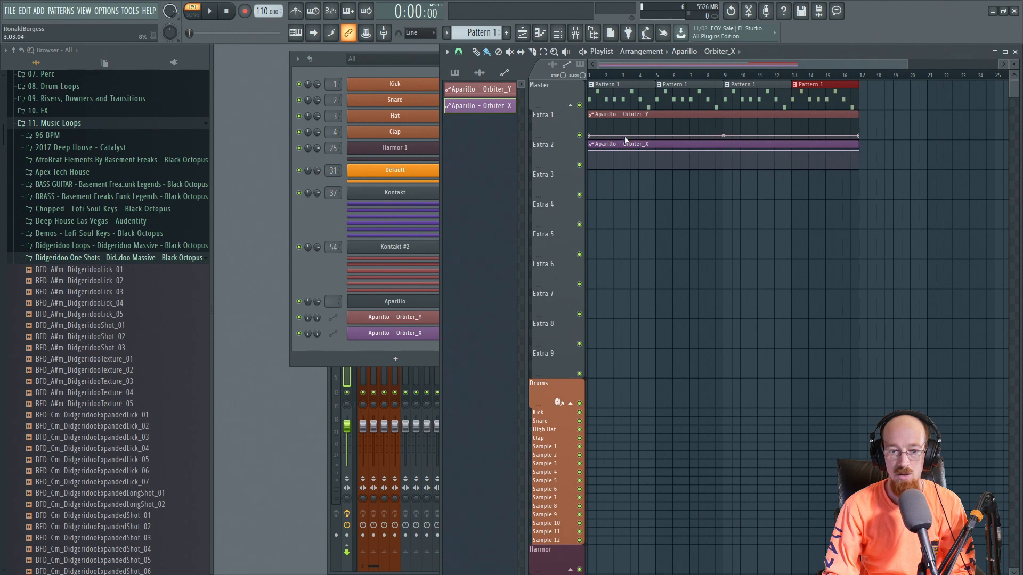
left_click(639, 135)
left_click(659, 161)
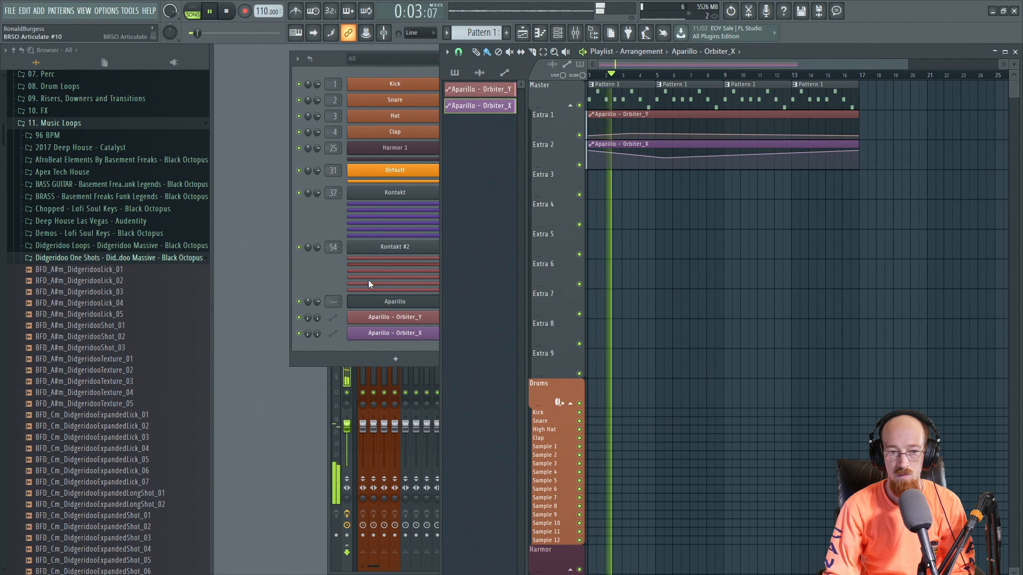
Open the Aparillo synth during playback to watch the automated Orbiter movement
left_click(332, 275)
left_click(403, 304)
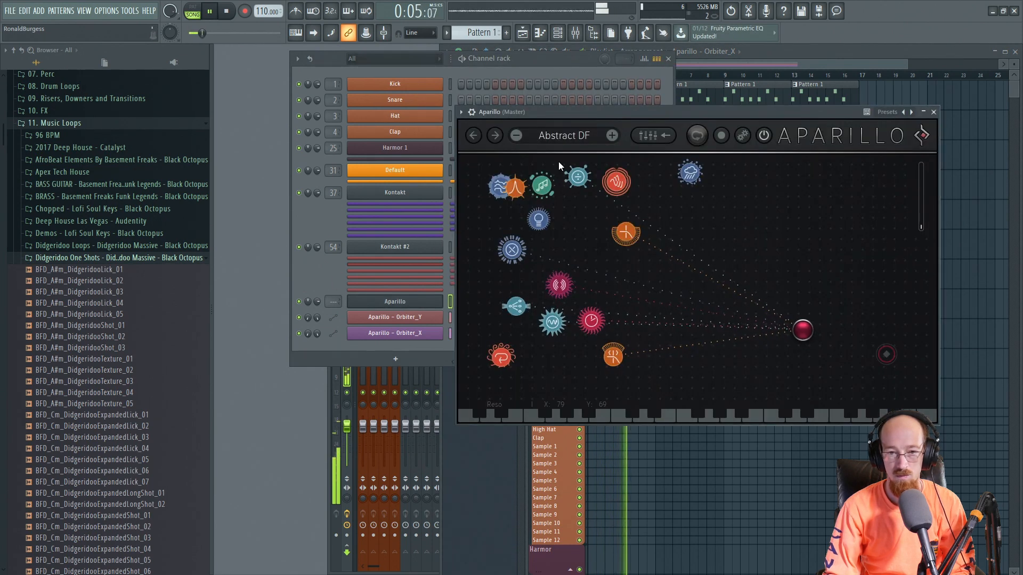
Watch the automated Orbiter alongside the playlist clips, stop playback and close the Aparillo synth
left_click_drag(592, 117, 415, 187)
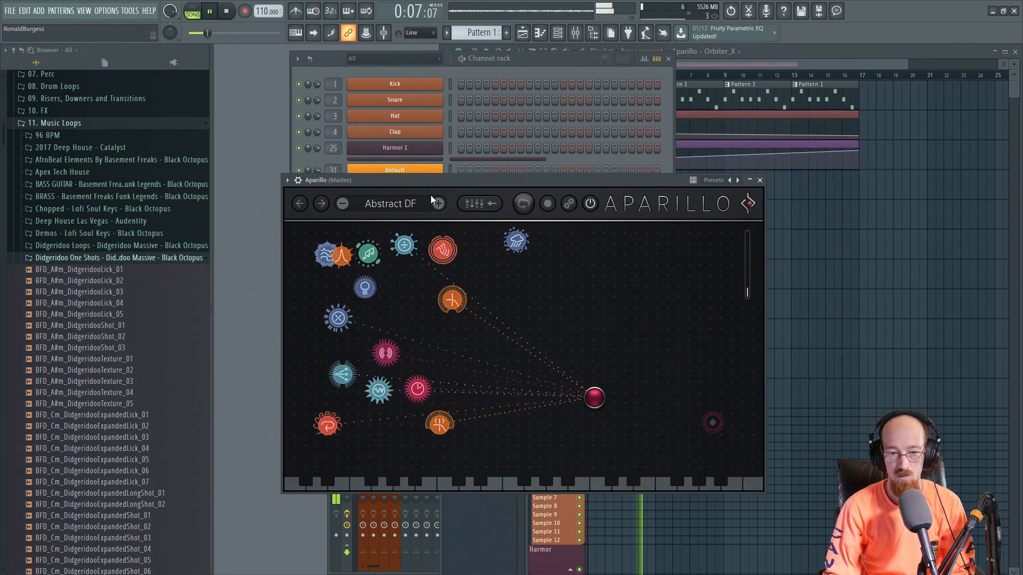
left_click(749, 68)
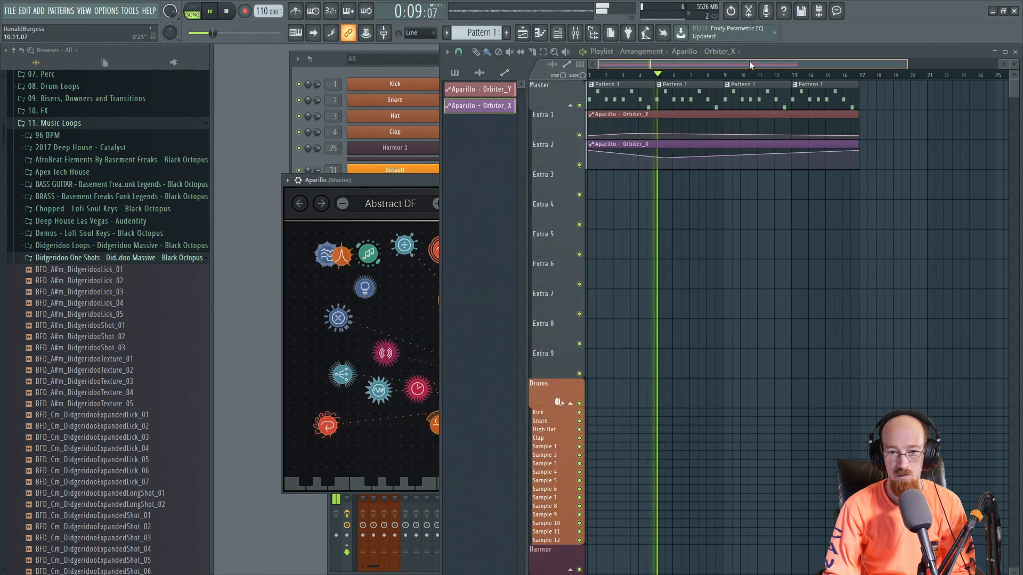
left_click_drag(421, 181, 395, 185)
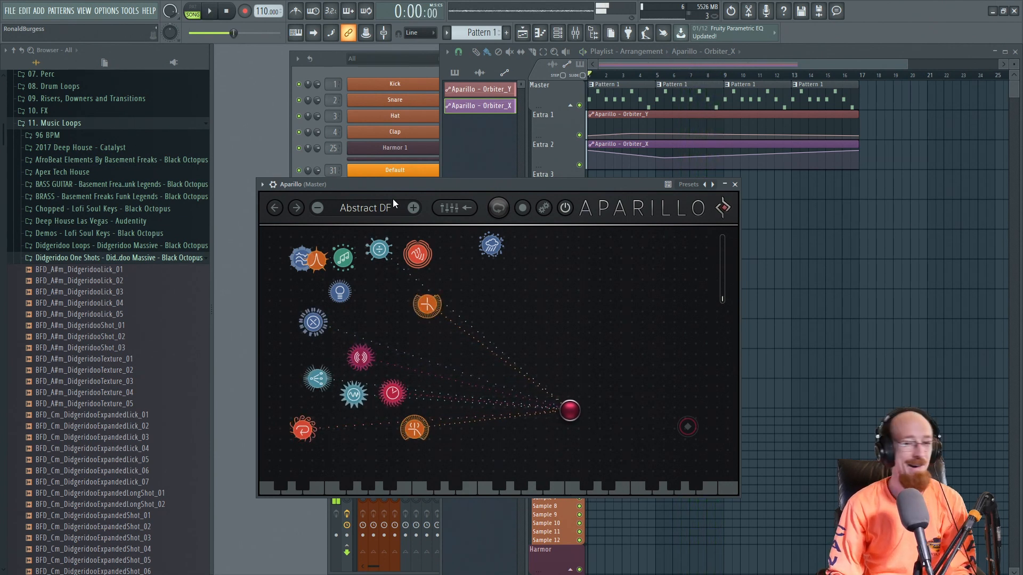
key("space")
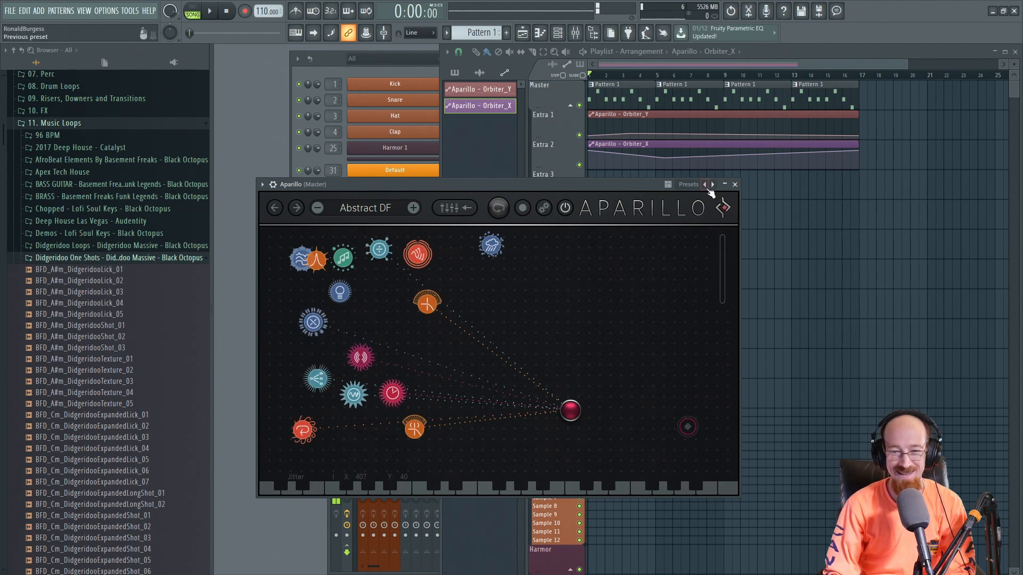
left_click(735, 185)
Add a second Aparillo synth to the channel rack and move its window clear of the playlist clips
left_click(327, 283)
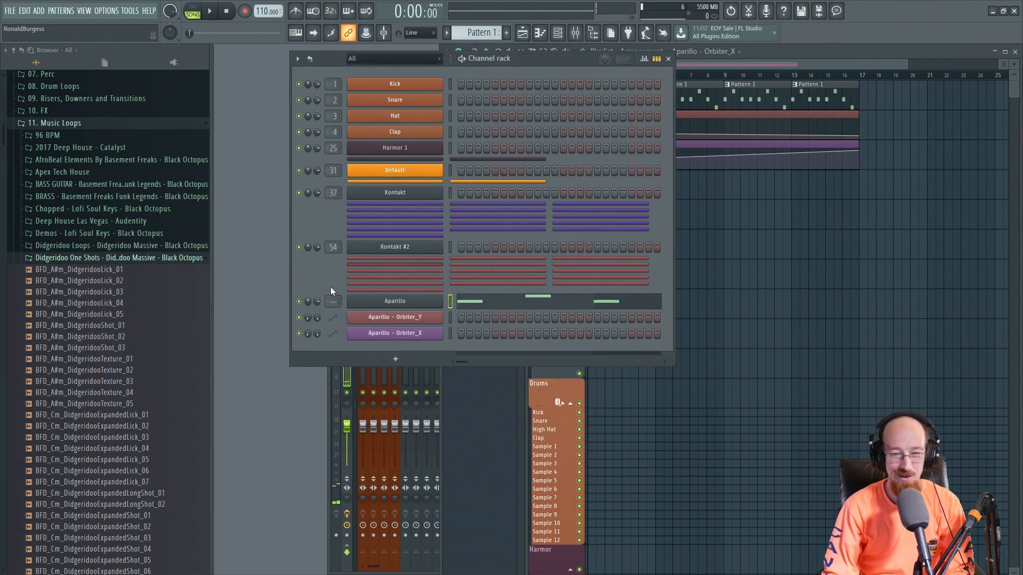
left_click(395, 359)
type("ap")
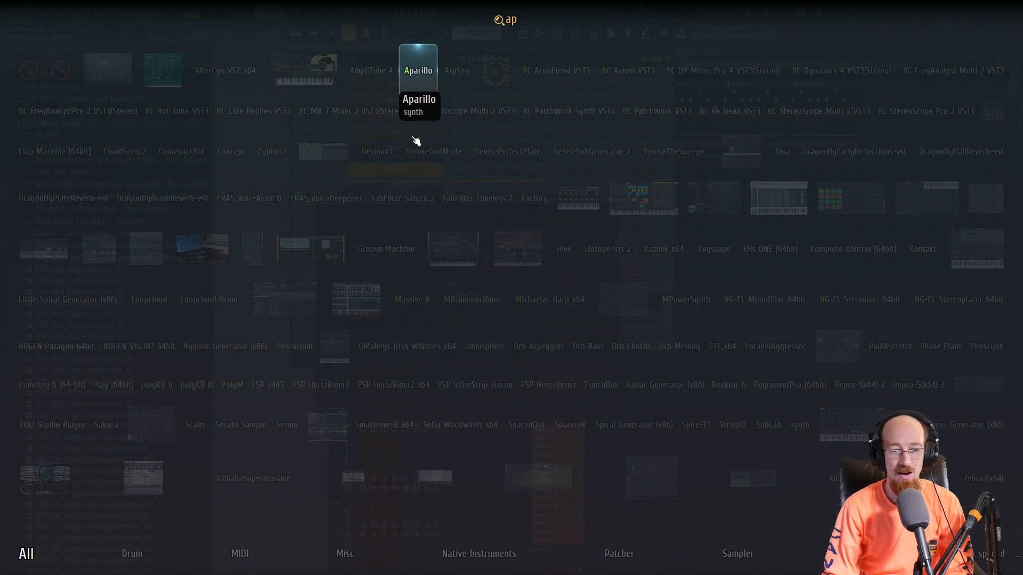
key("Return")
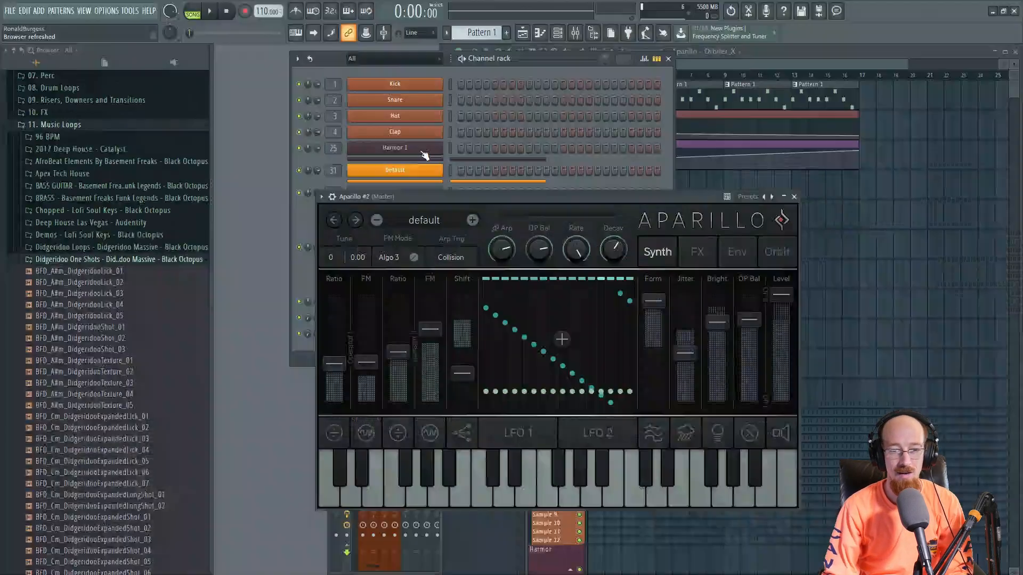
left_click_drag(497, 194, 437, 154)
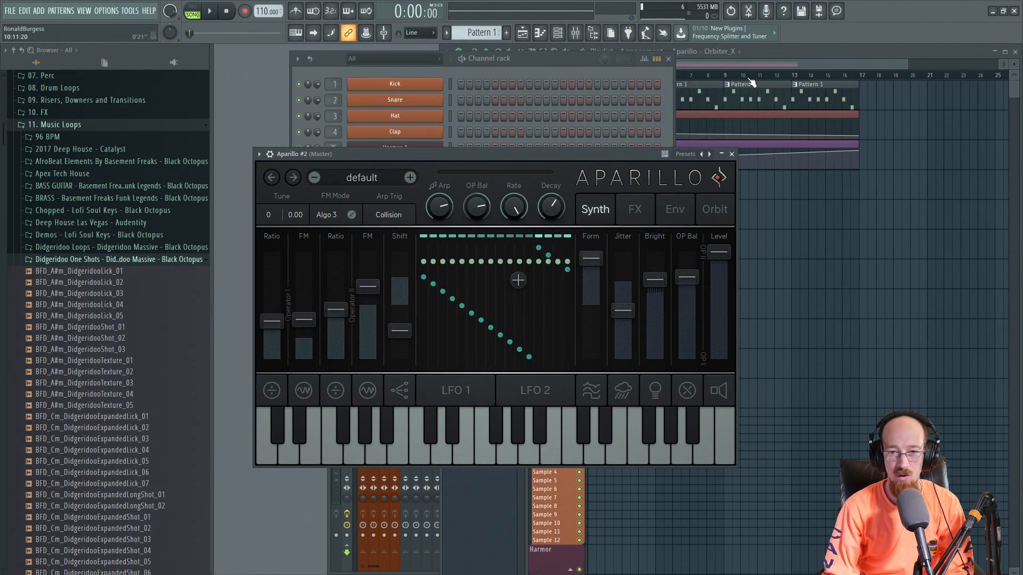
Duplicate the Pattern 1 clips on the Master track and line the copies up back to back through bar 32
left_click_drag(726, 76, 983, 76)
scroll(756, 160, "down", 1)
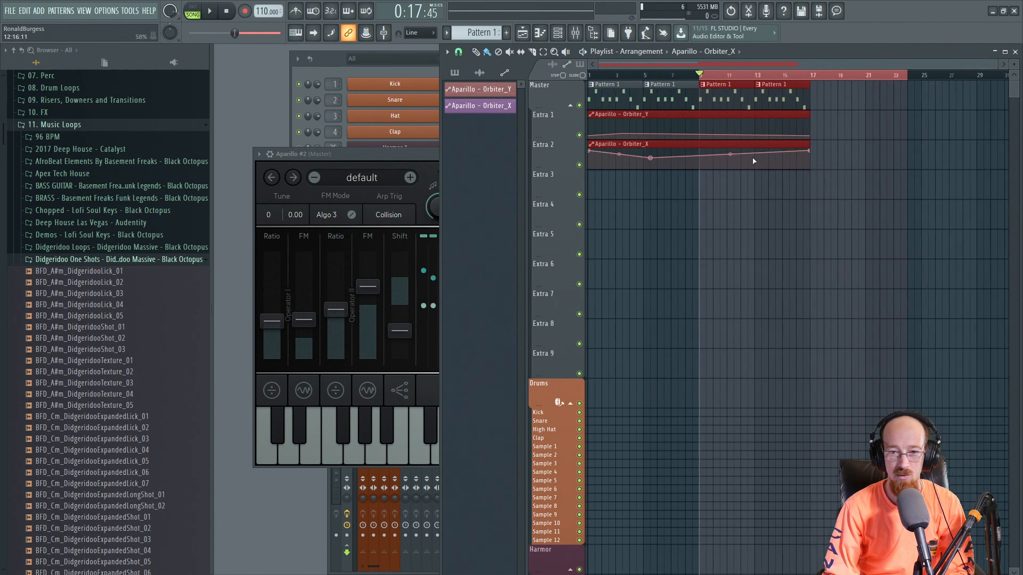
key("ctrl+b")
scroll(727, 114, "down", 1)
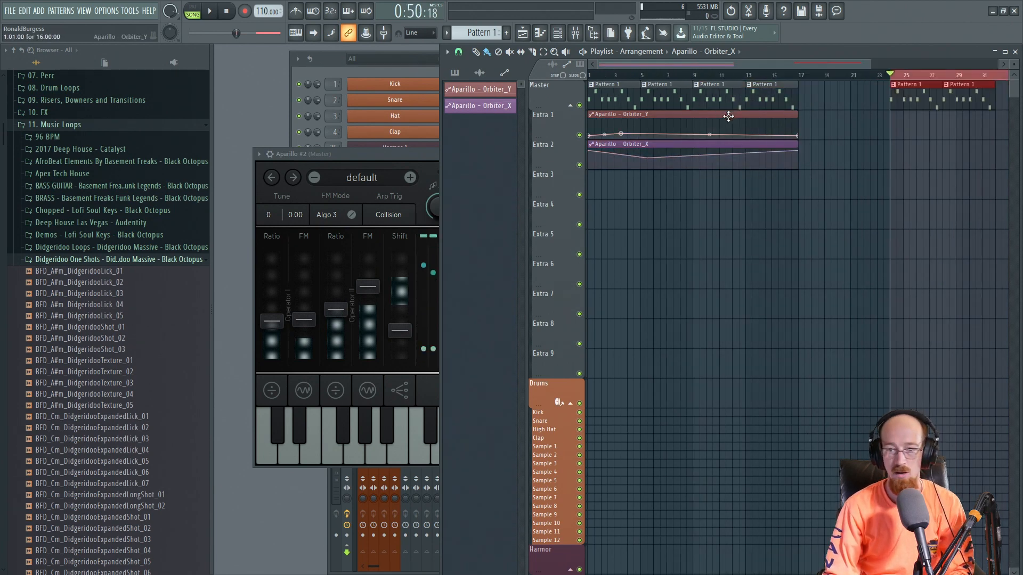
key("ctrl+b")
scroll(735, 117, "down", 2)
left_click(826, 97)
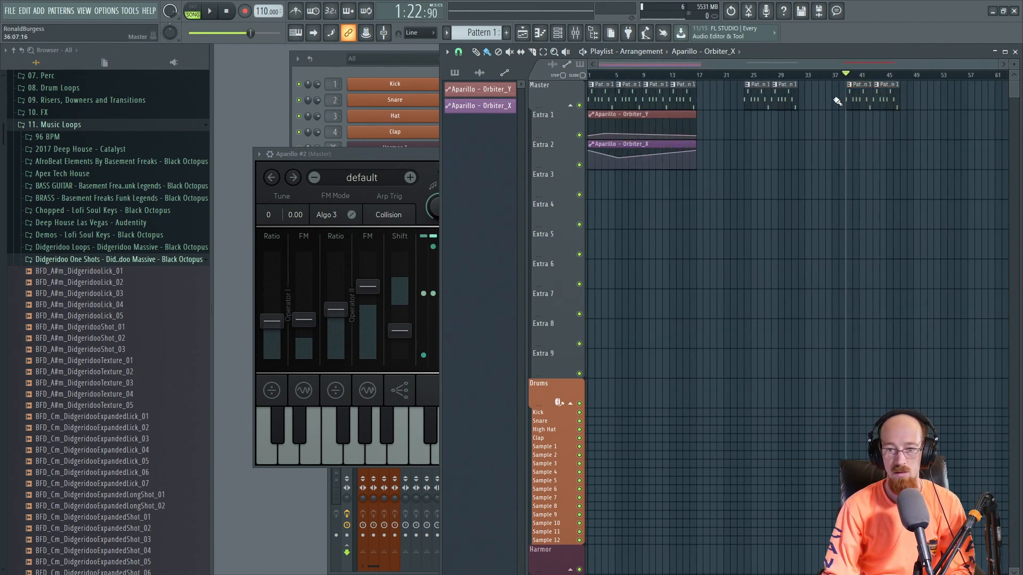
left_click_drag(886, 101, 705, 95)
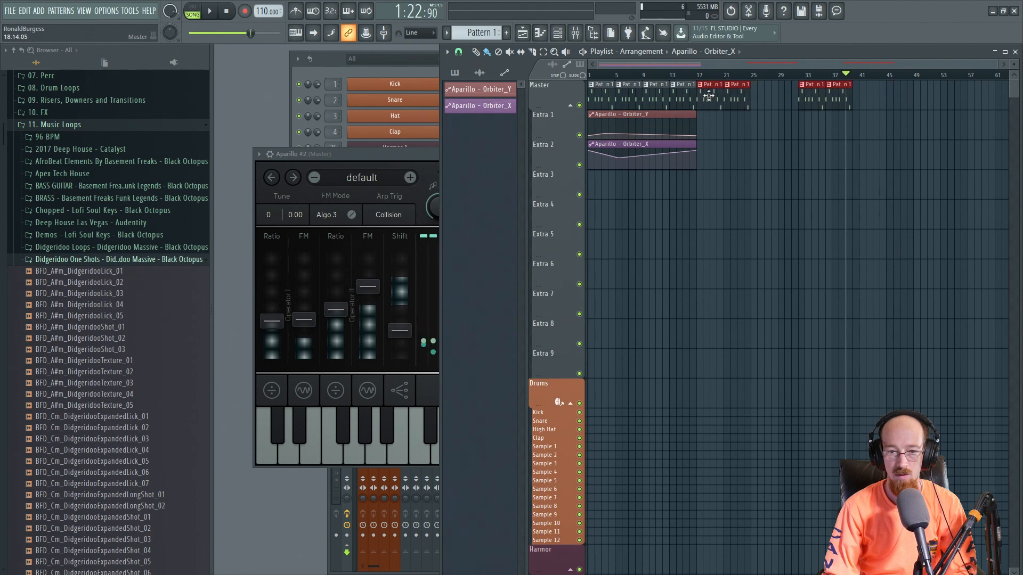
left_click(709, 96)
left_click_drag(813, 100, 768, 103)
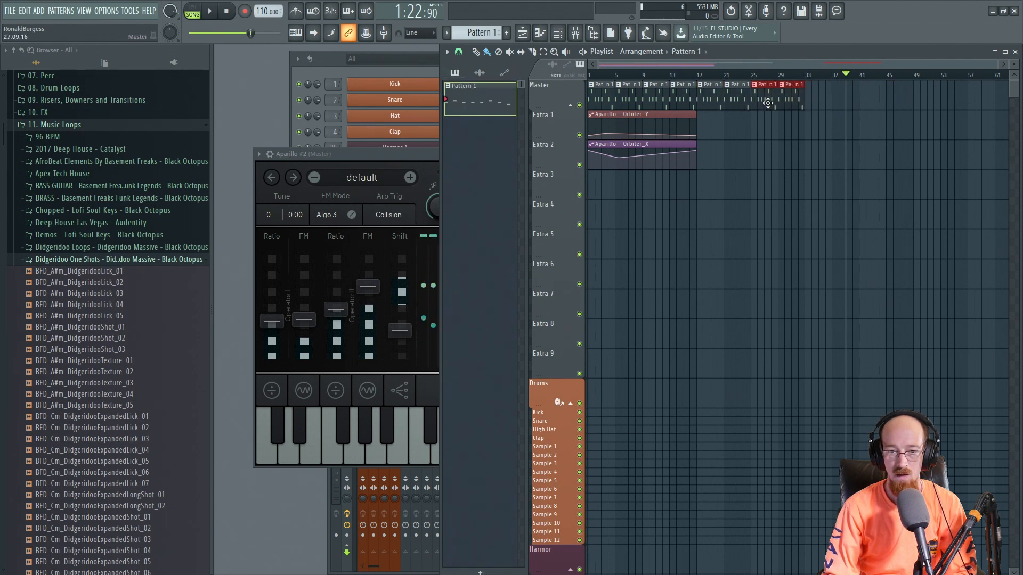
Extend the Orbiter_Y and Orbiter_X automation clips through bar 32, repeating their curves over the second half
scroll(719, 136, "up", 3)
left_click_drag(723, 128, 950, 116)
left_click(789, 162, "ctrl")
scroll(815, 161, "down", 2)
scroll(804, 158, "up", 2)
scroll(805, 164, "down", 2)
left_click(838, 159)
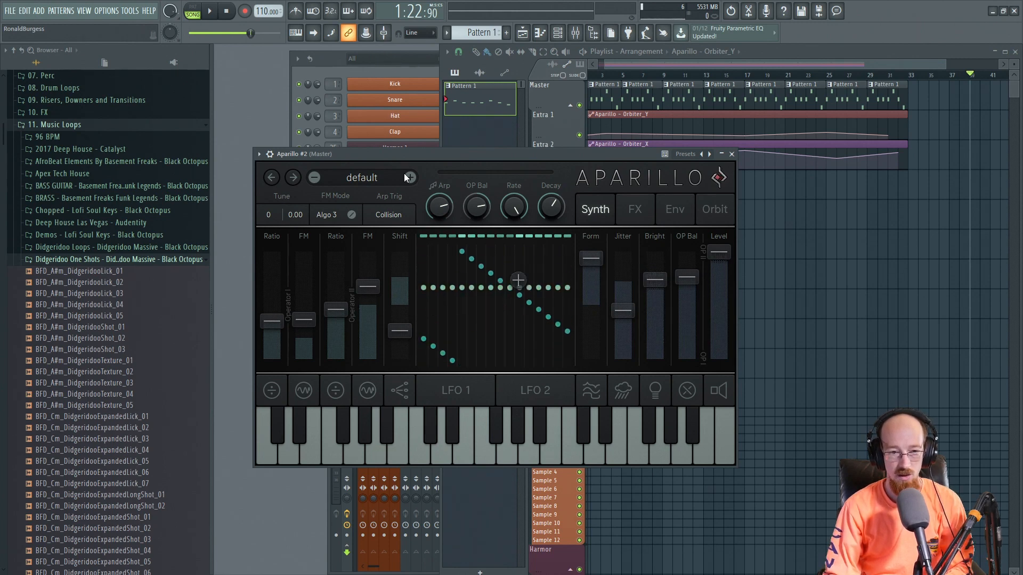
Load the Pad preset Adrift under the stars EV in Aparillo #2, audition it and close the synth
left_click(370, 181)
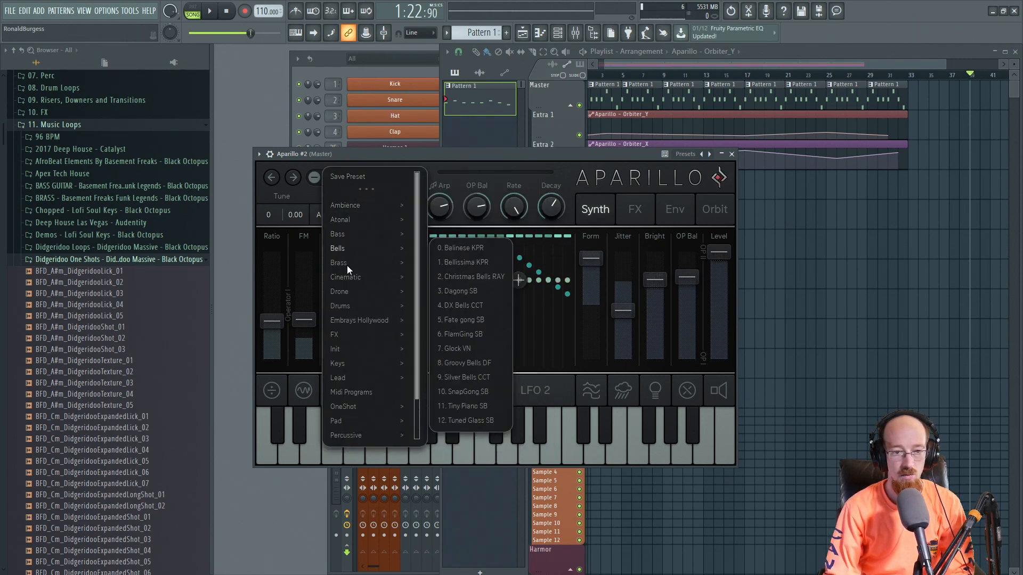
mouse_move(356, 338)
left_click_drag(416, 296, 413, 317)
mouse_move(332, 393)
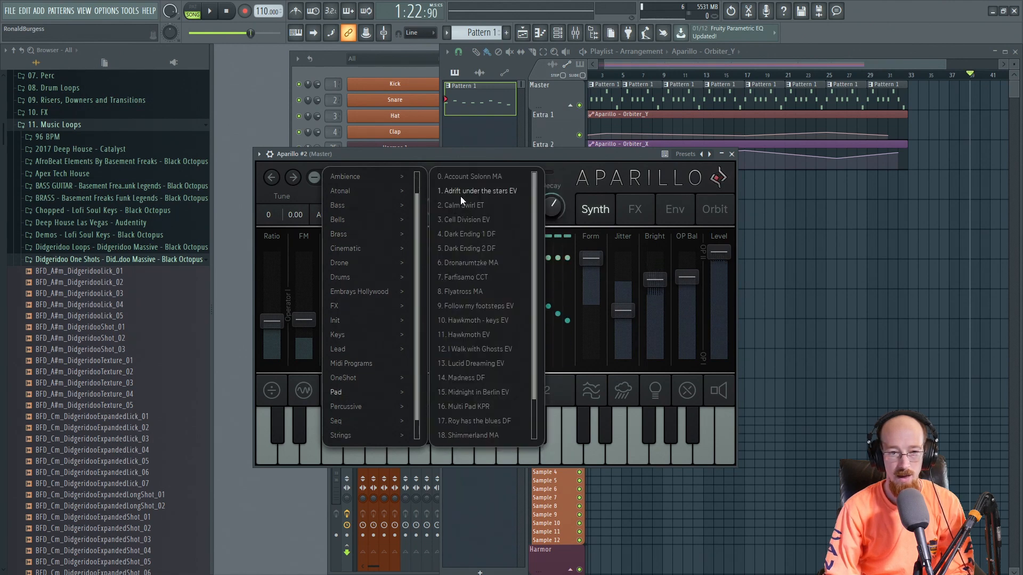
left_click(476, 192)
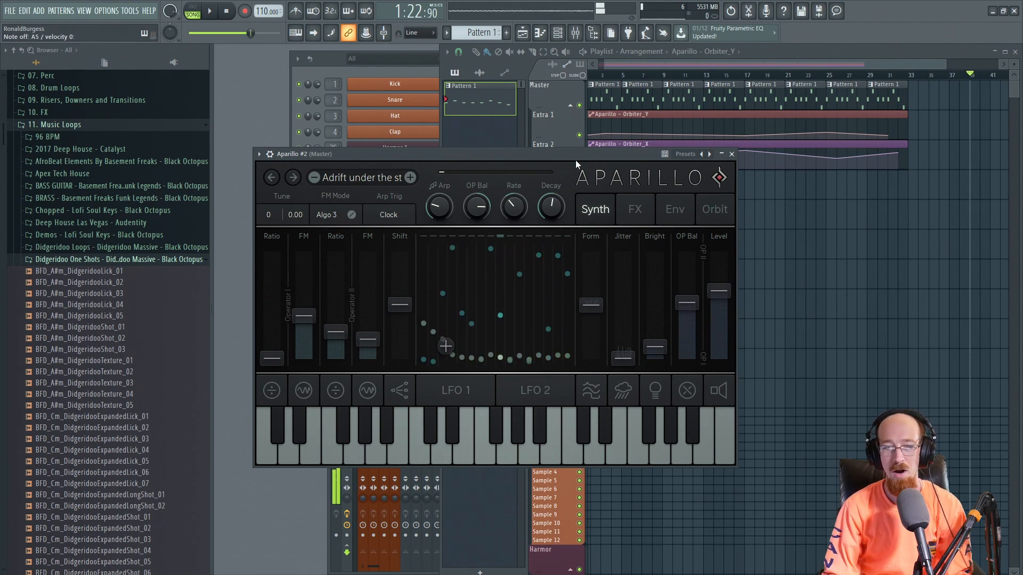
left_click(731, 155)
Set the song position to bar 9, create Pattern 2 and place it on the Extra 3 track at bar 9
left_click(747, 77)
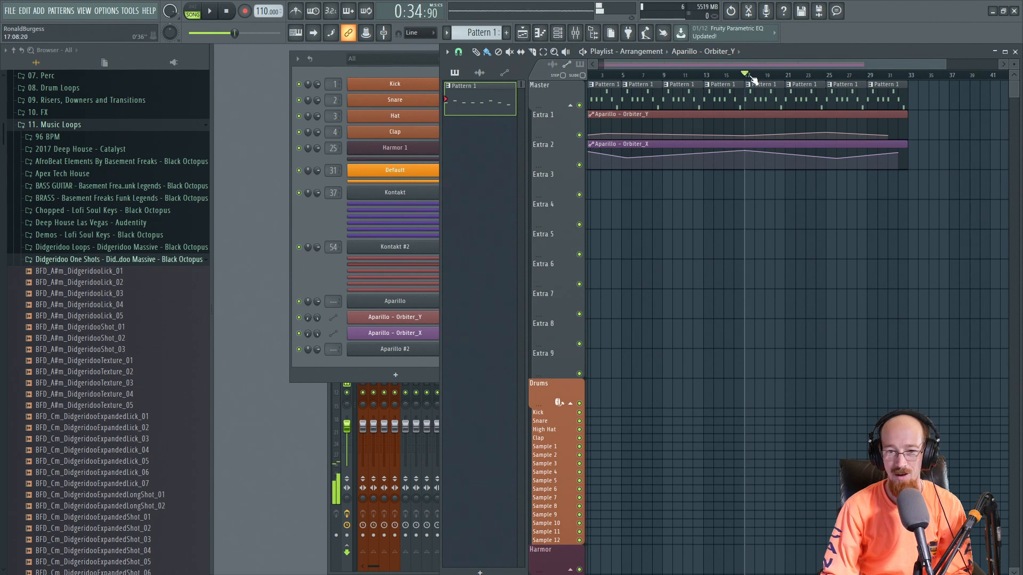
left_click(667, 78)
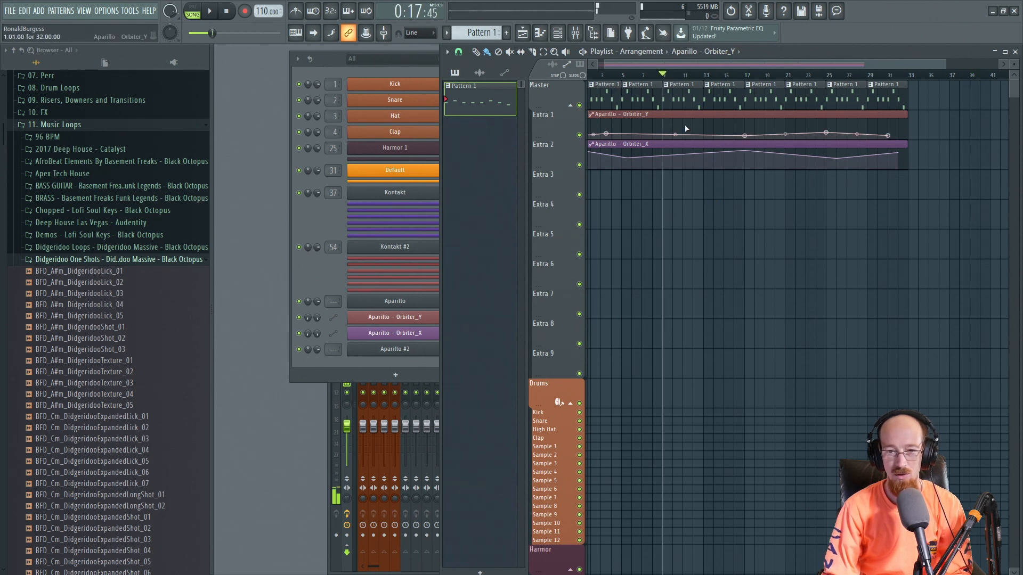
left_click(661, 200)
right_click(700, 177)
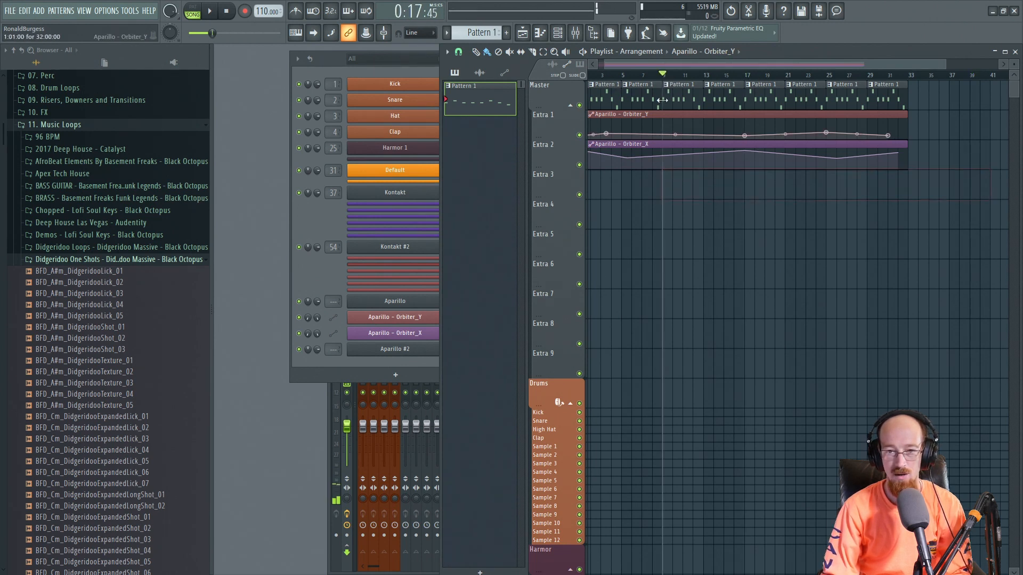
left_click(507, 33)
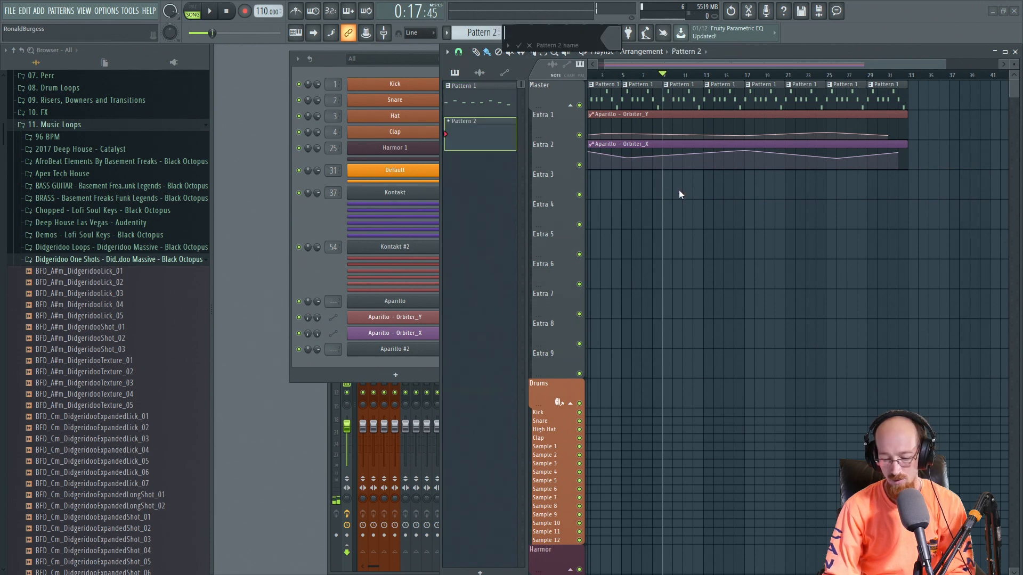
key("Return")
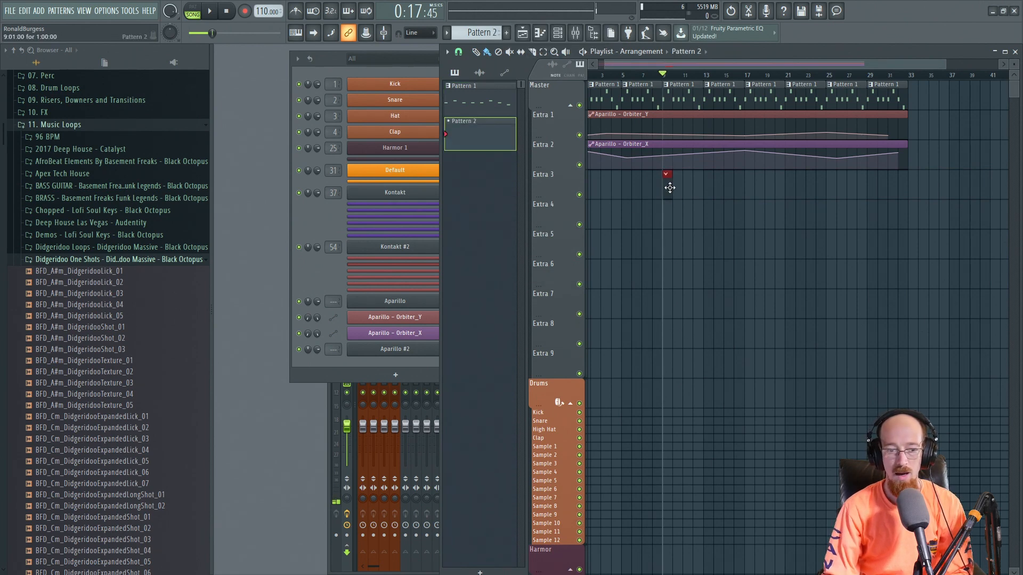
Open the piano roll of Aparillo #2 and place a one-beat C5 note at the start of bar 1
left_click(319, 281)
right_click(411, 351)
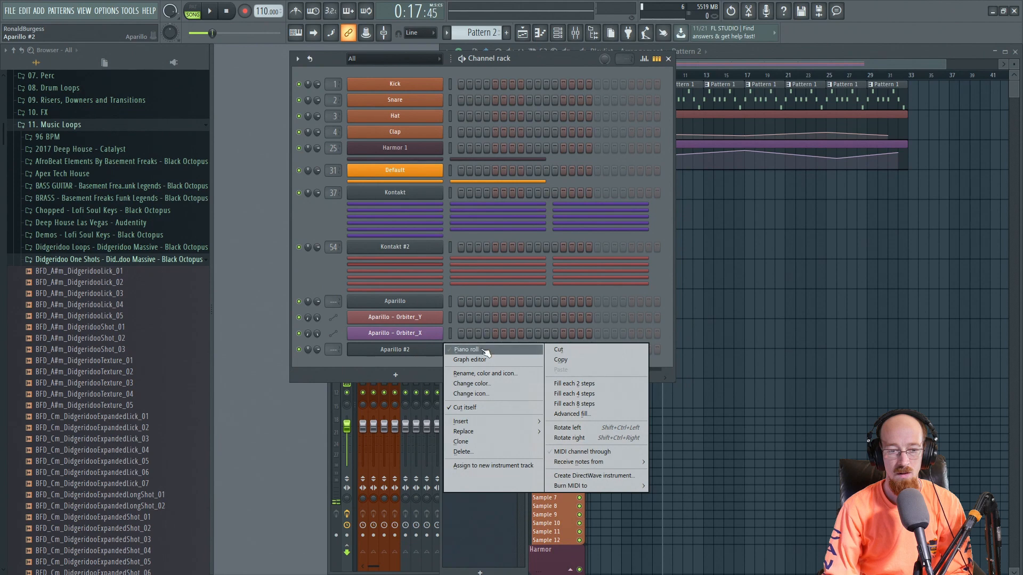
left_click(464, 348)
left_click(265, 421)
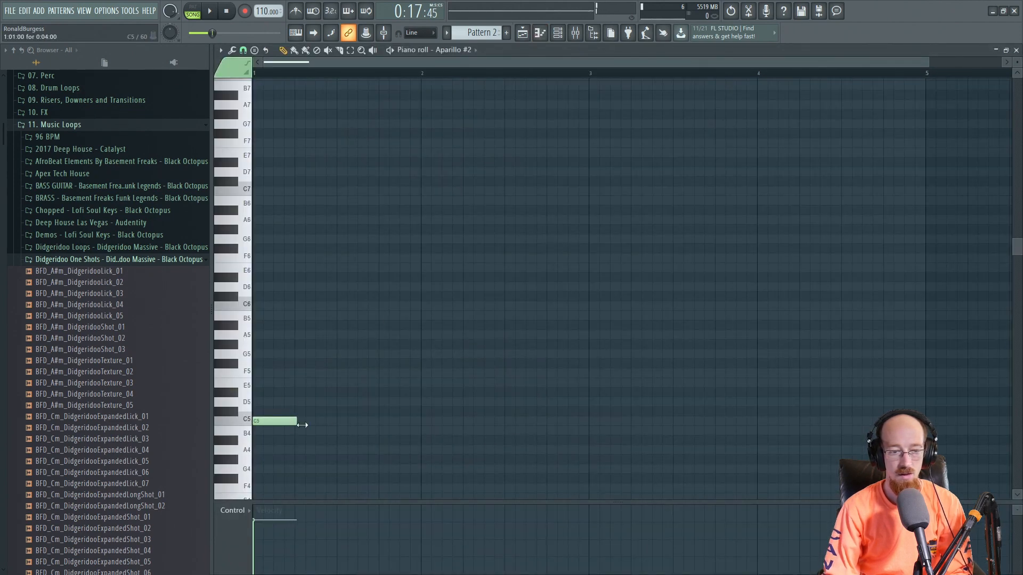
key("space")
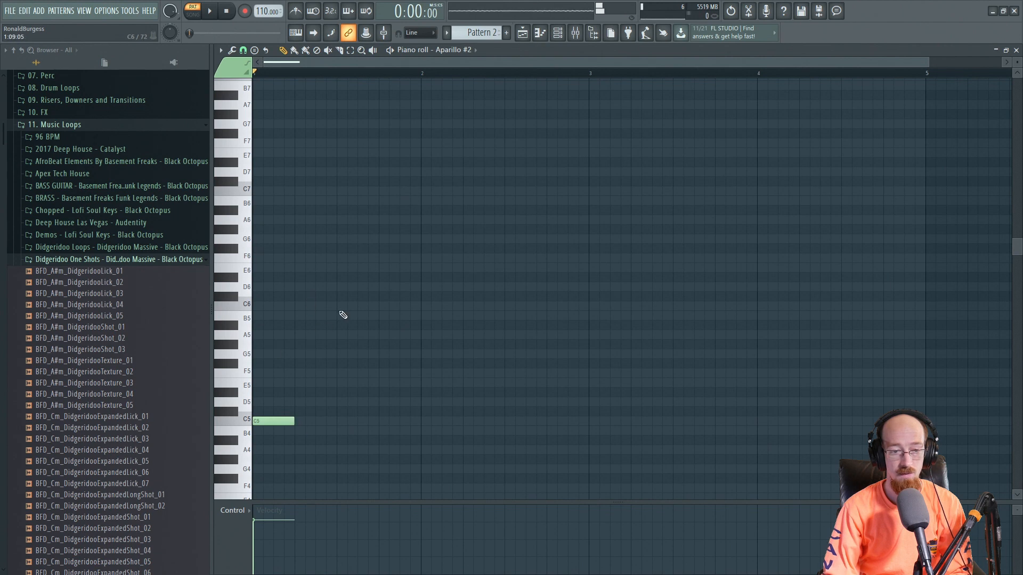
Fill bars 1 to 4 with a one-note-per-beat melody, continuing with C6 and C7 and ending on C5, and play it back
left_click(308, 307)
scroll(344, 286, "up", 2)
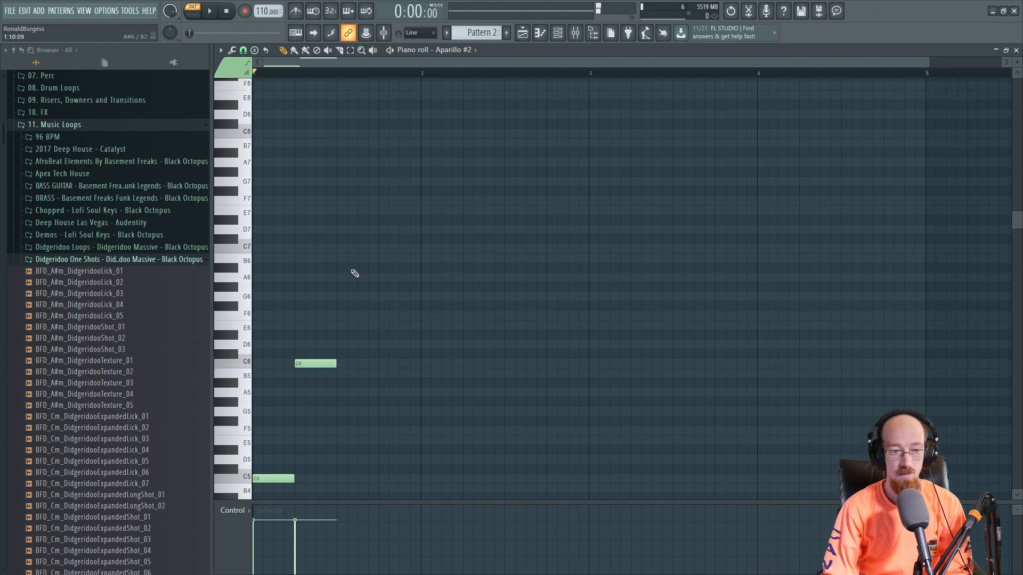
left_click(353, 248)
scroll(373, 296, "down", 2)
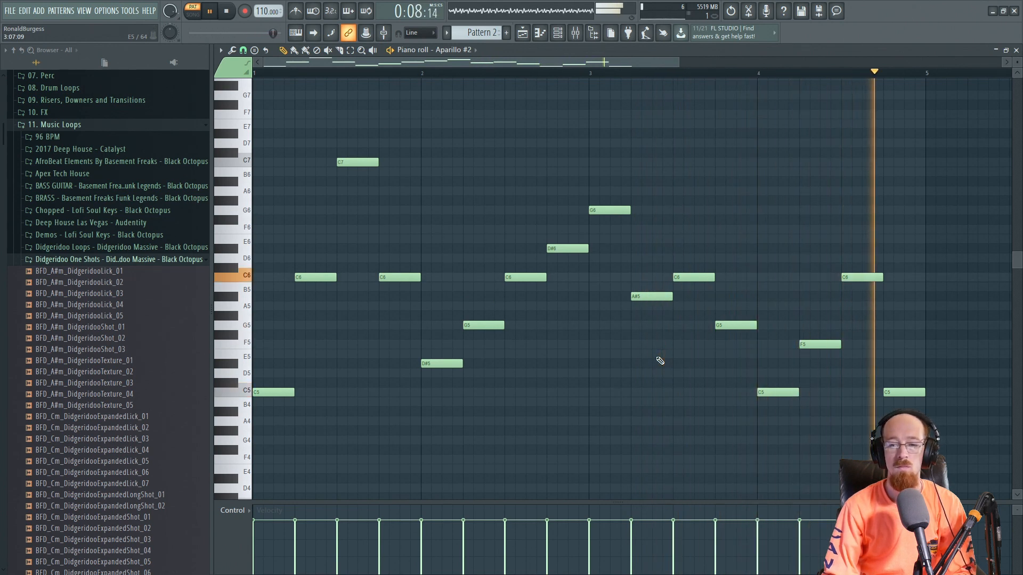
scroll(640, 352, "down", 2)
key("space")
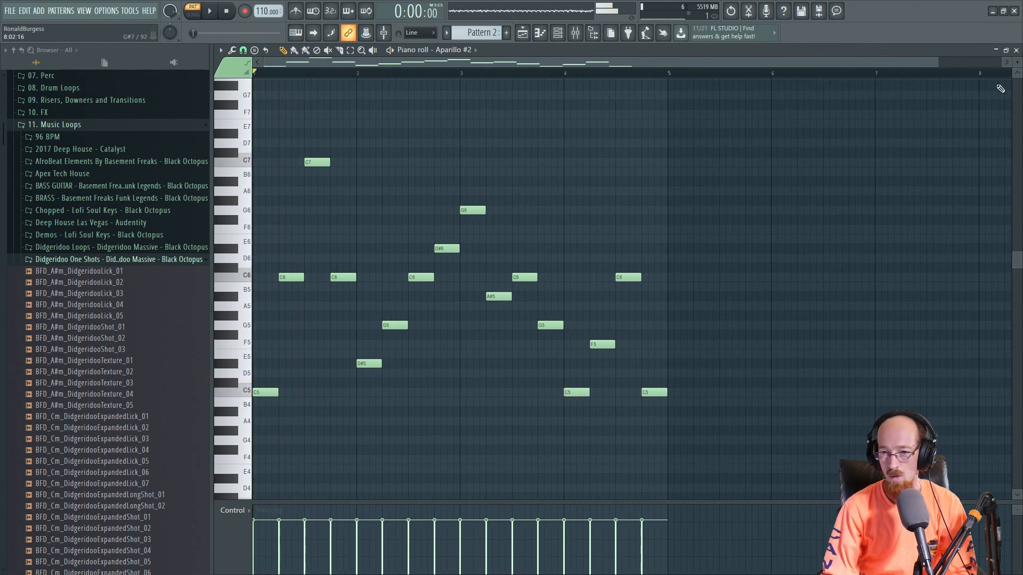
left_click(1016, 50)
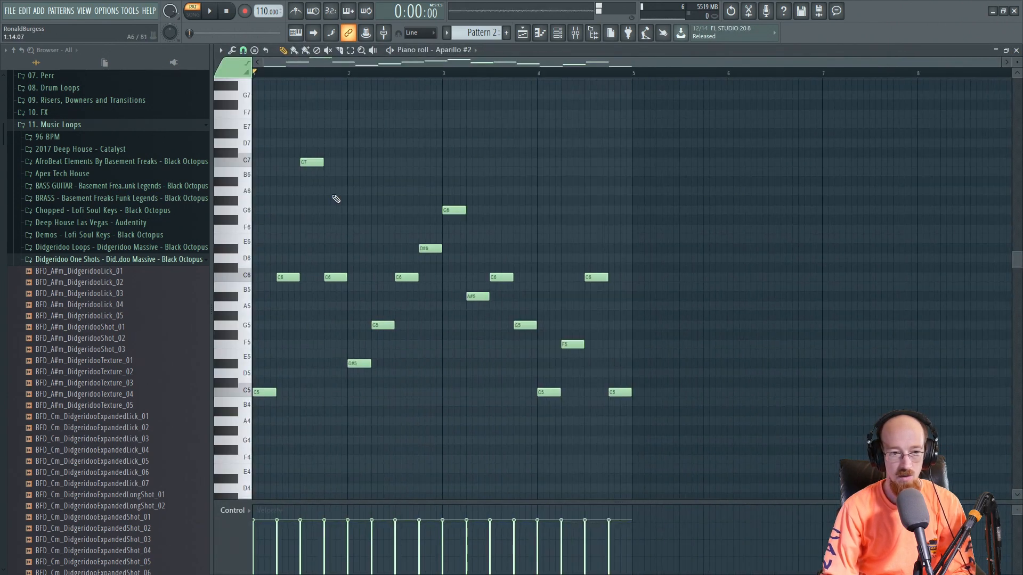
Copy the four bar 1 notes of the melody to bar 5
left_click_drag(271, 143, 342, 409)
left_click_drag(272, 396, 654, 395)
left_click(713, 383, "ctrl")
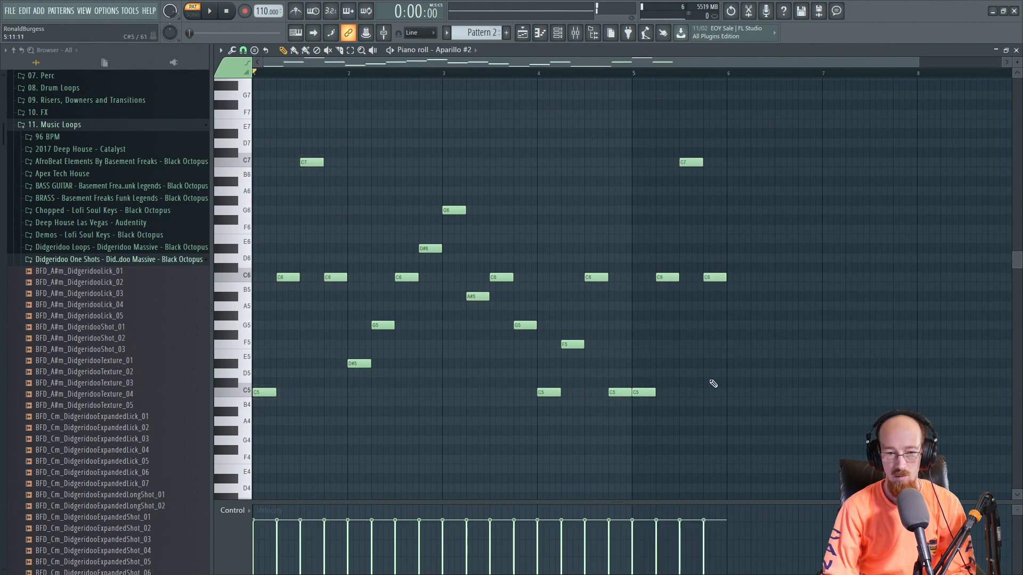
Add one-beat C5, F5, G#5 and C6 notes across bar 6
scroll(728, 383, "up", 2)
scroll(759, 375, "left", 2)
left_click(788, 394)
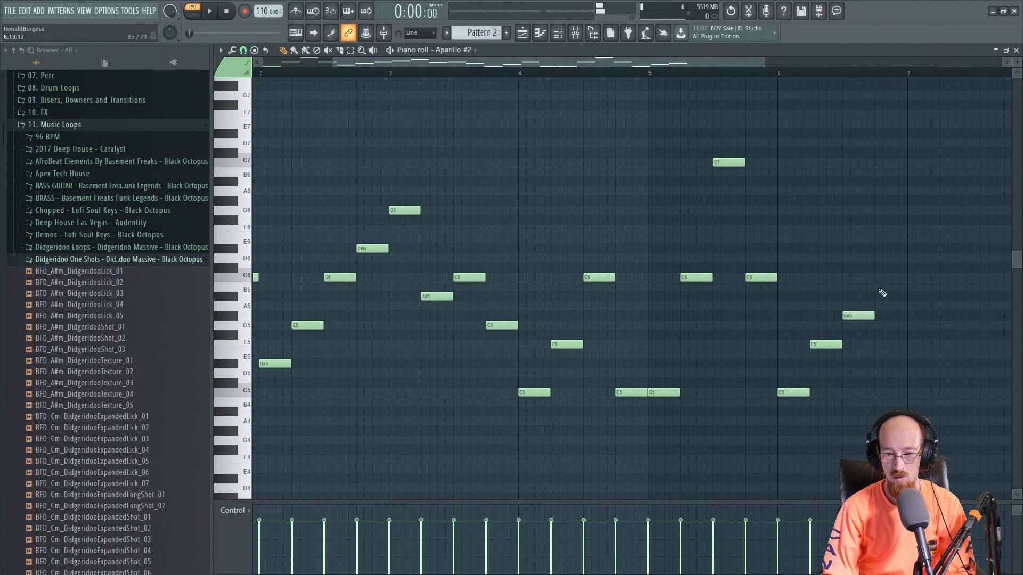
scroll(836, 267, "left", 2)
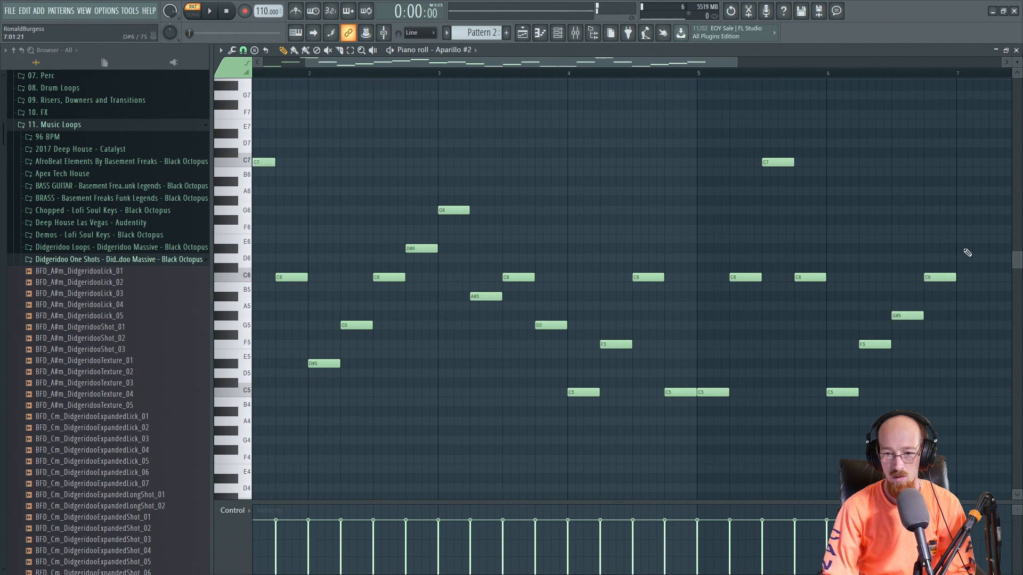
Extend the melody through bars 7 and 8 with one-beat D#6, G6, D#6, A#5, G5, C6 and D5 notes
scroll(879, 237, "left", 3)
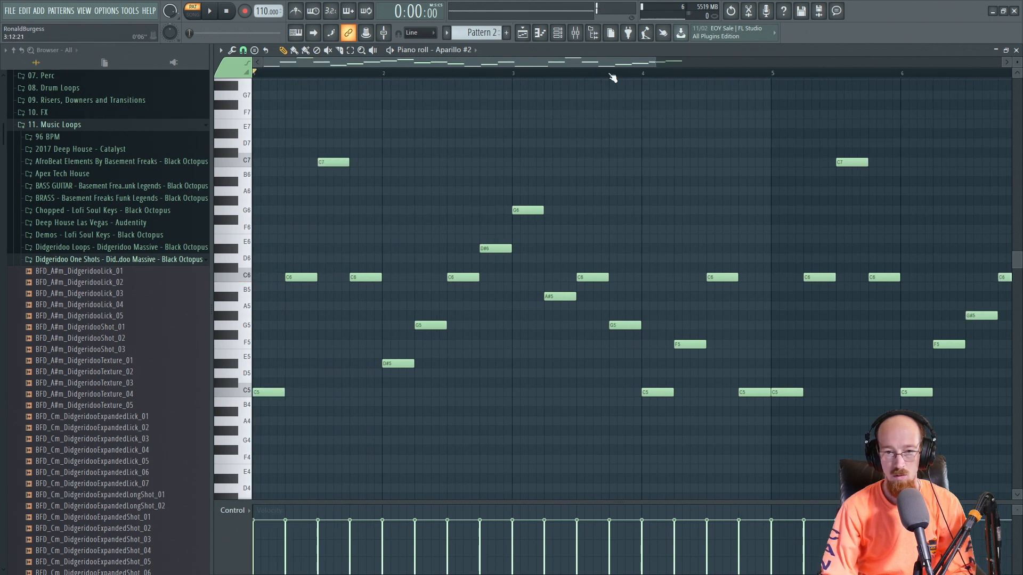
left_click_drag(638, 64, 886, 80)
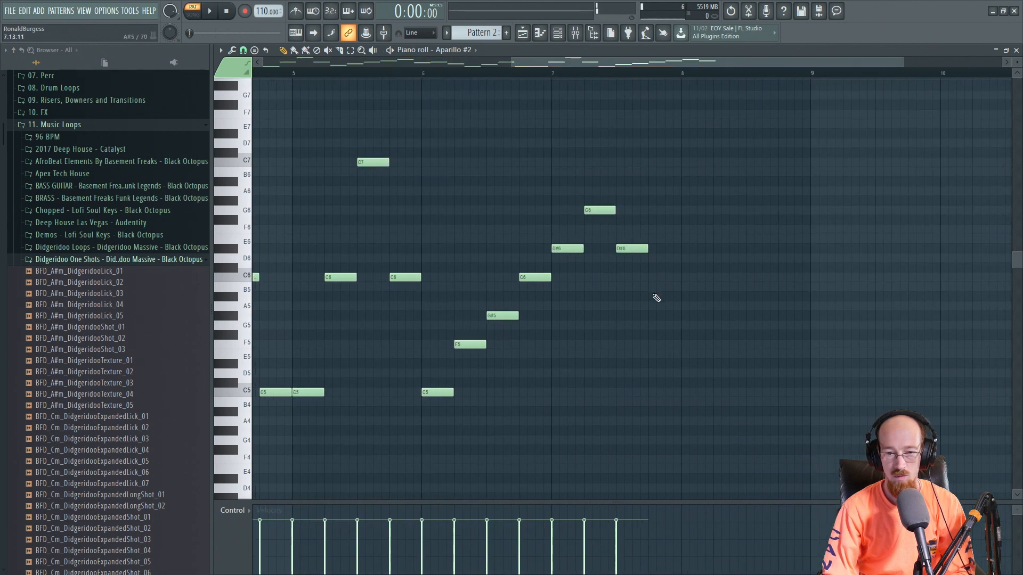
left_click(687, 326)
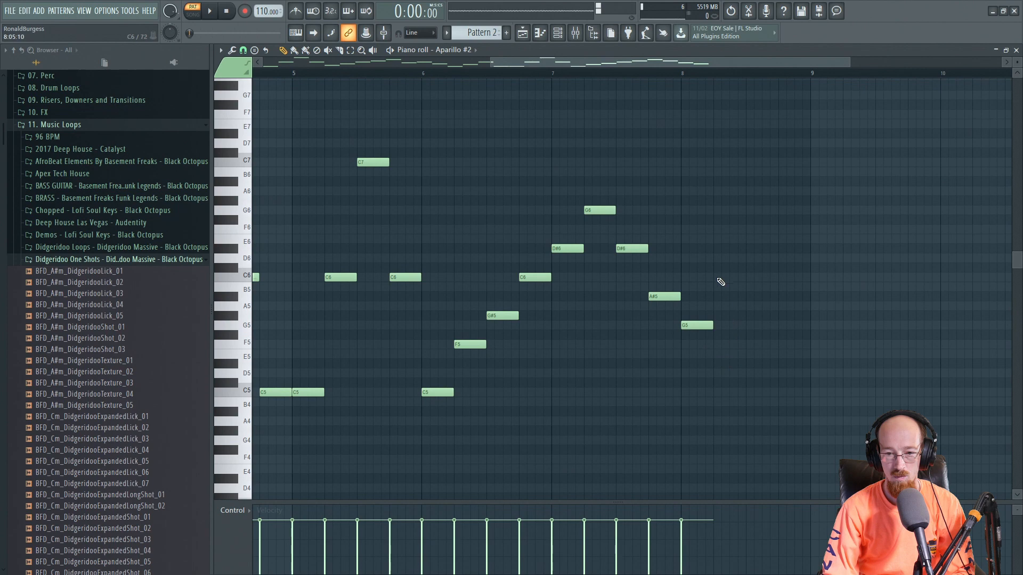
left_click(756, 374)
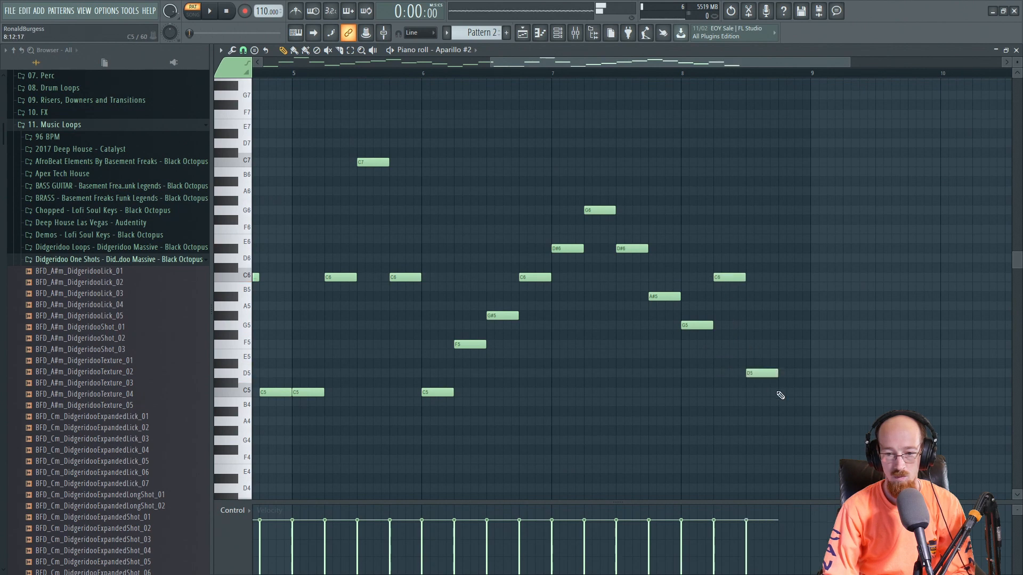
scroll(547, 302, "down", 3)
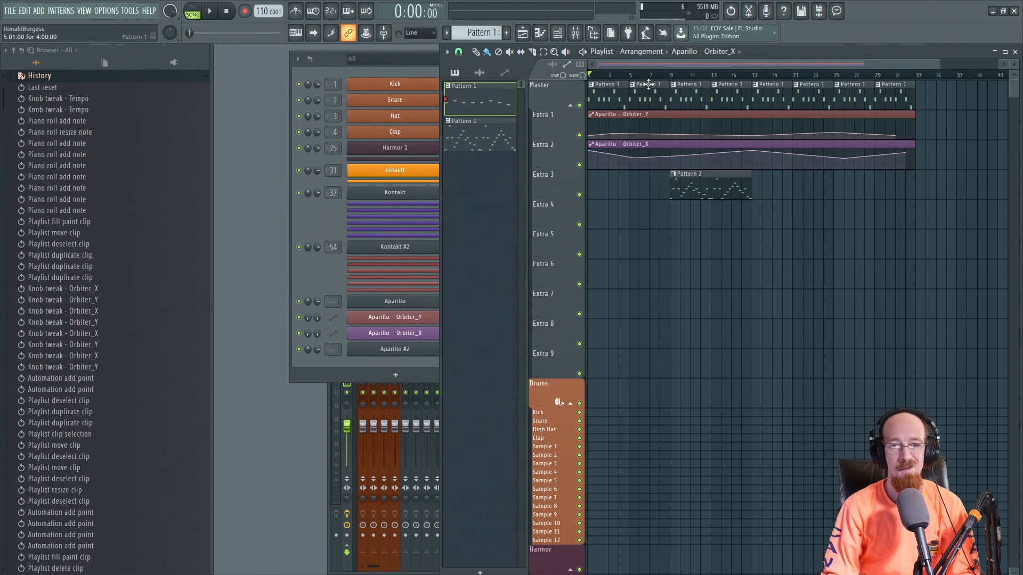
Play the arrangement from bar 8, then reshape the Orbiter_X automation so it dips to a low point at bar 9
left_click(667, 77)
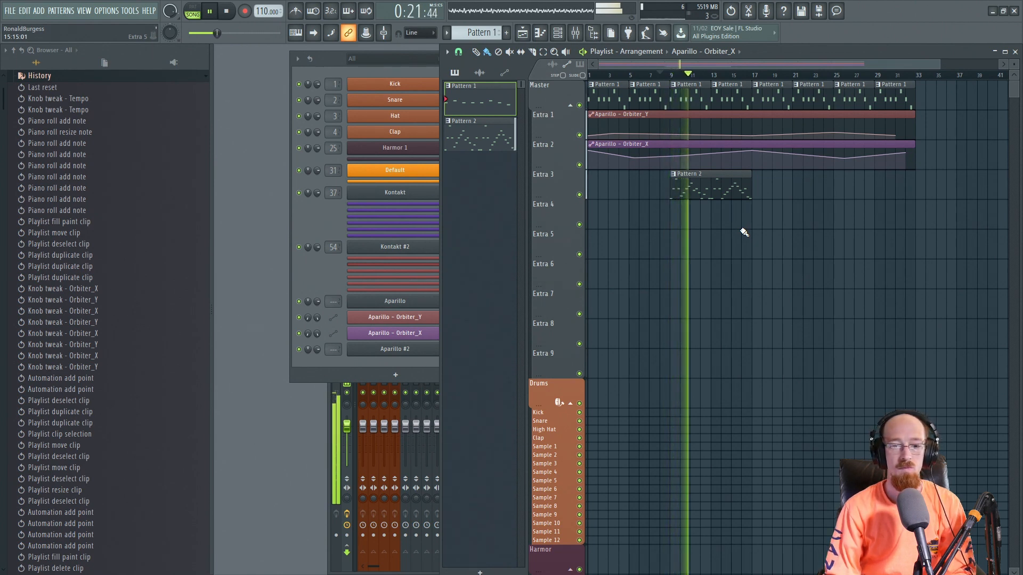
key("space")
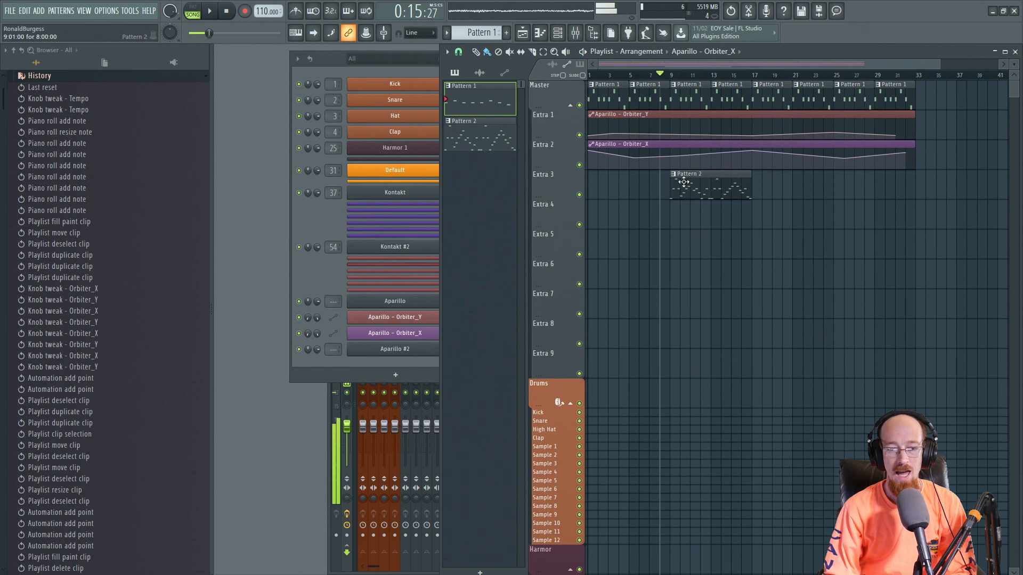
left_click_drag(671, 93, 789, 99)
left_click(670, 160)
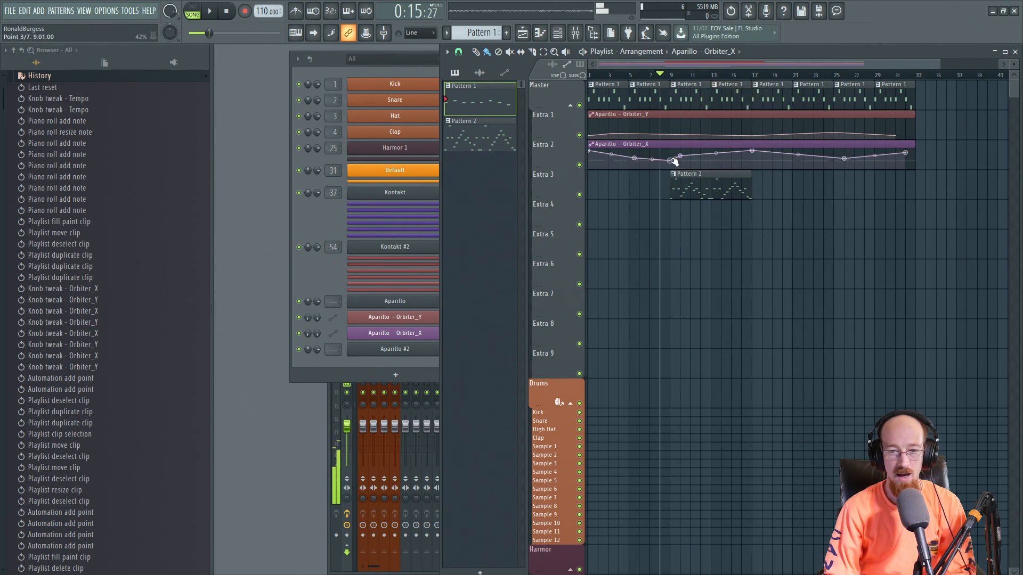
right_click(680, 156)
left_click(694, 171)
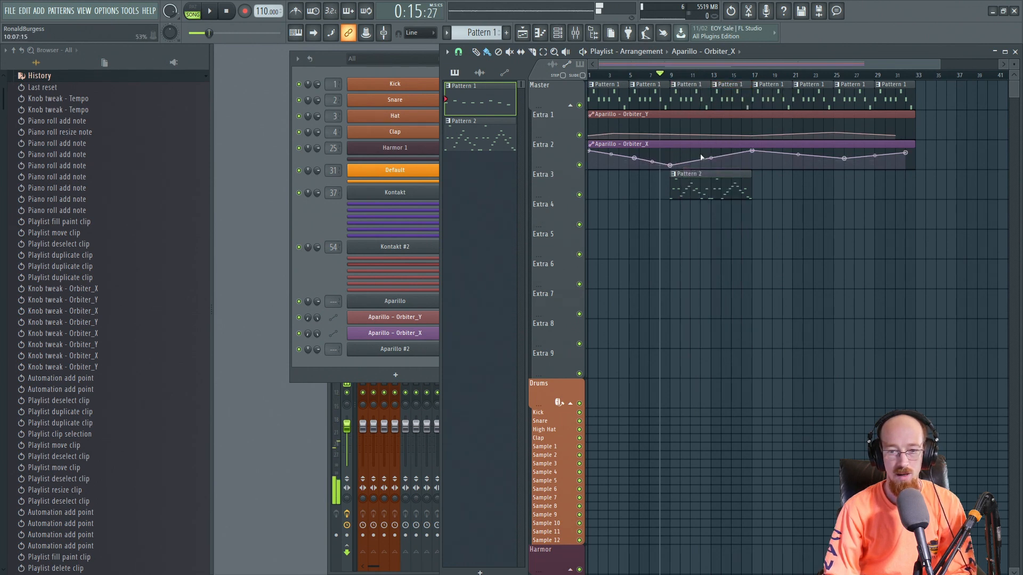
Route the first Aparillo channel to mixer track 5 and arrange the mixer so its effect slots are accessible
left_click(332, 220)
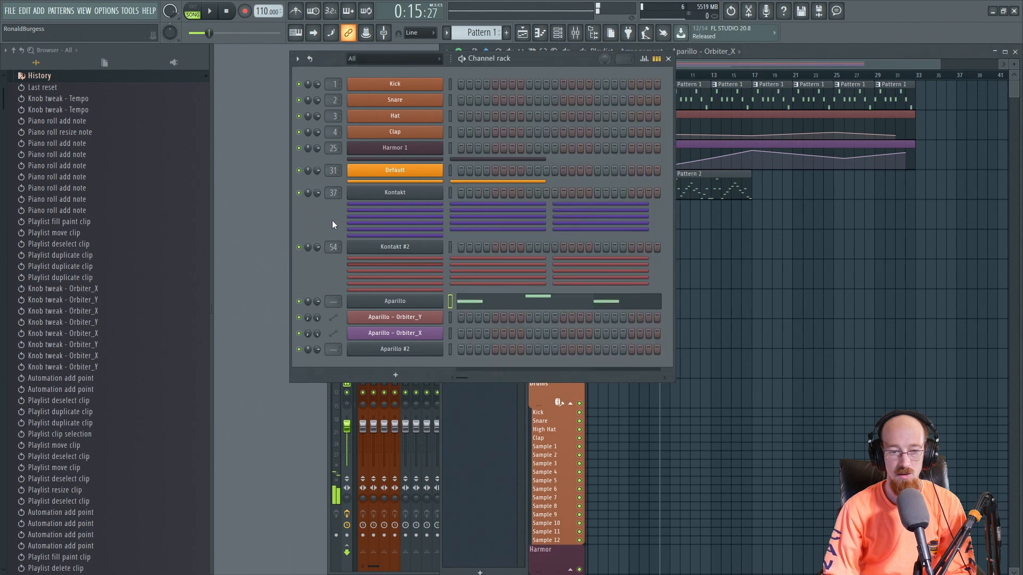
left_click(407, 302)
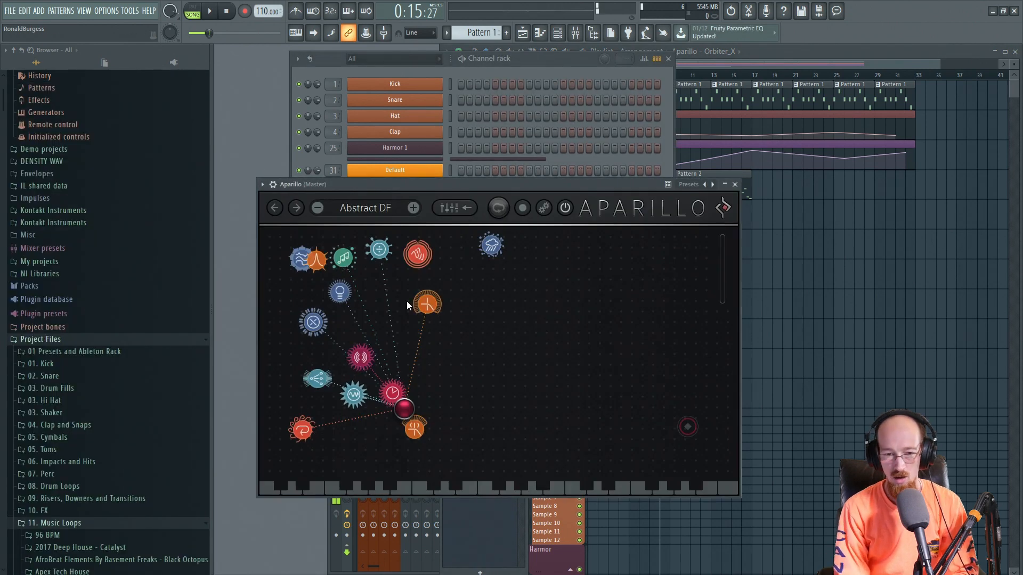
key("F9")
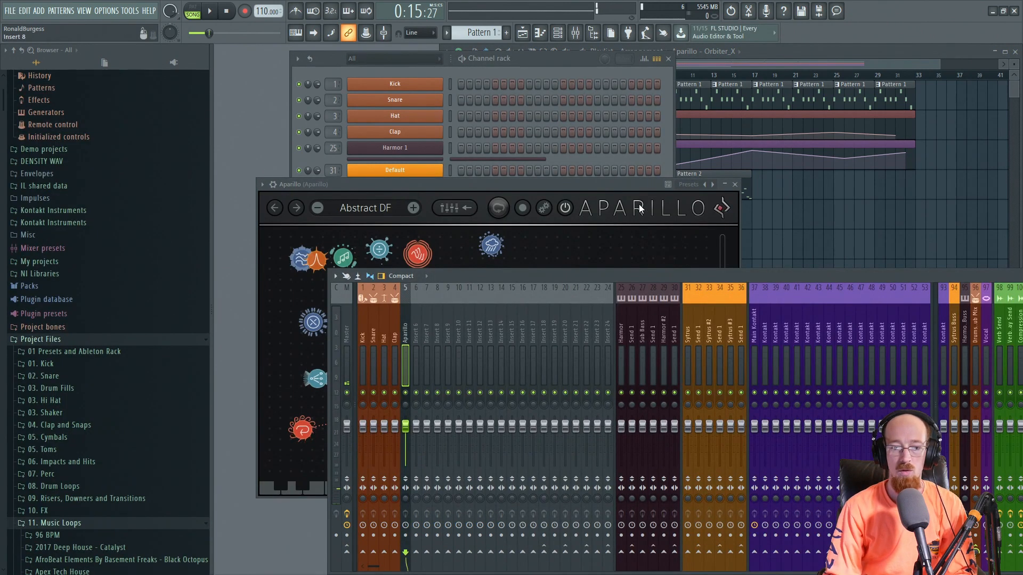
left_click_drag(680, 273, 493, 208)
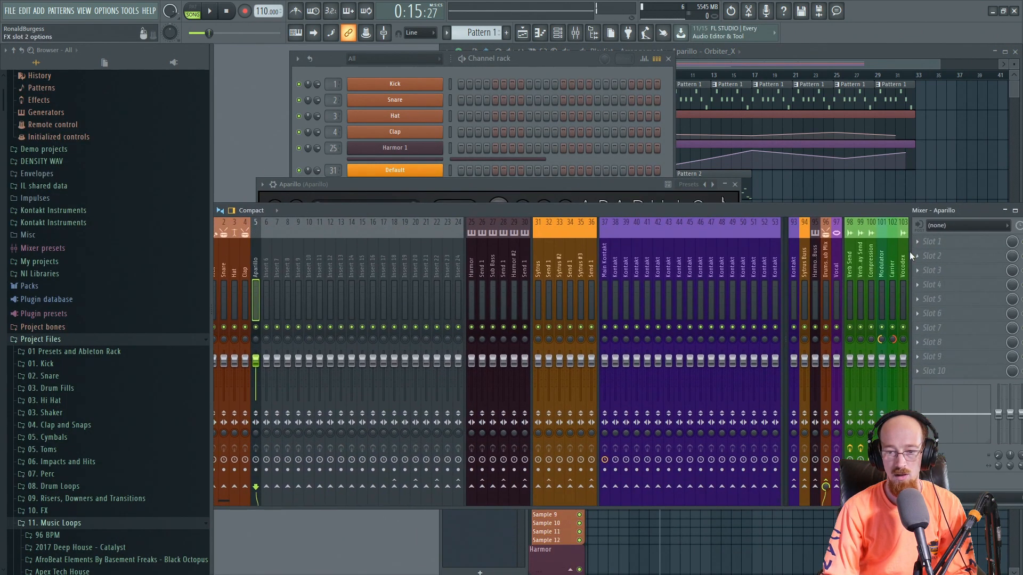
left_click_drag(708, 212, 676, 213)
left_click_drag(961, 267, 608, 268)
left_click_drag(409, 210, 565, 208)
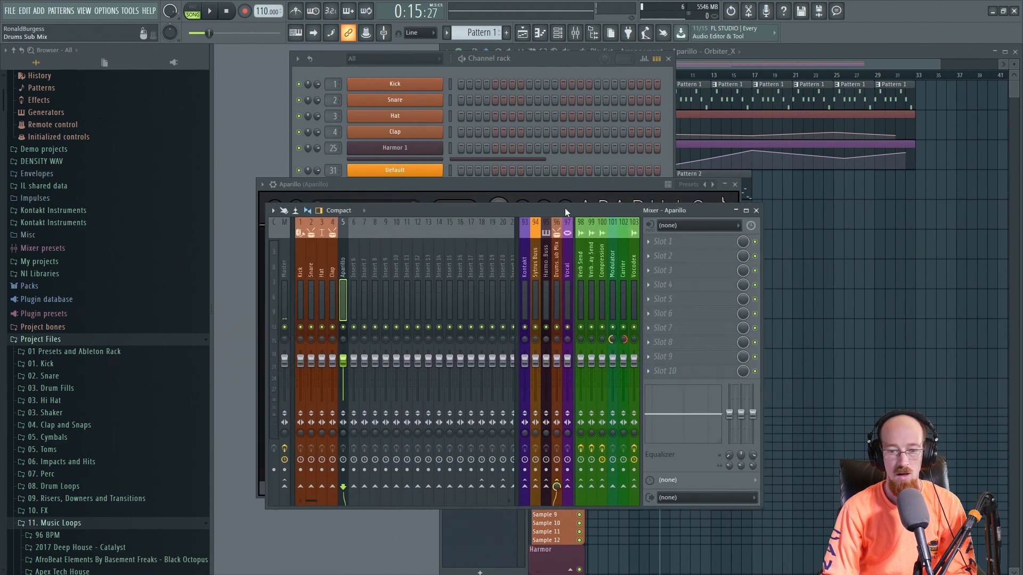
Load Fruity Reeverb 2 into slot 1 of the Aparillo mixer track
left_click(694, 244)
type("fruity re")
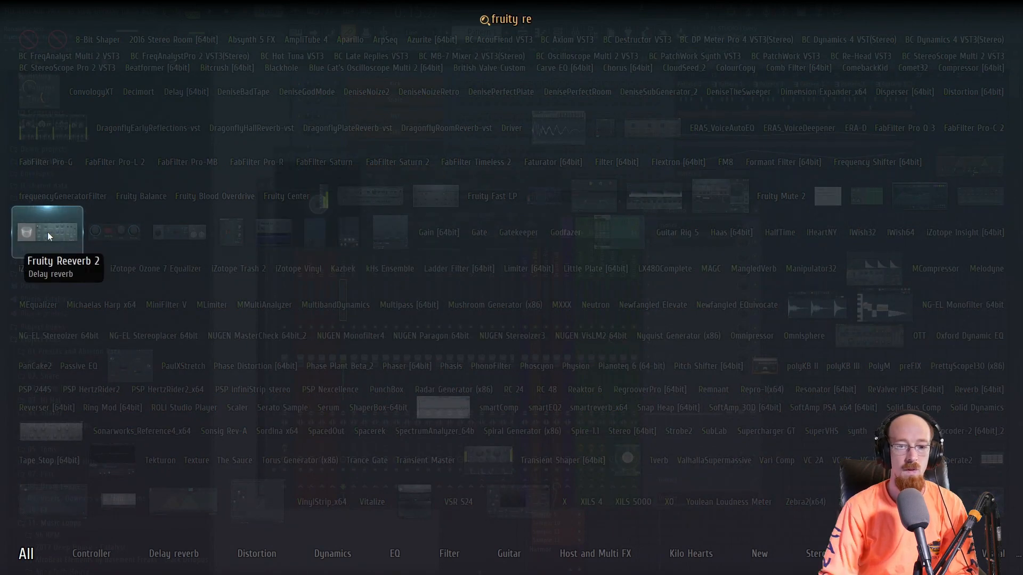
left_click(47, 232)
left_click_drag(547, 190, 530, 170)
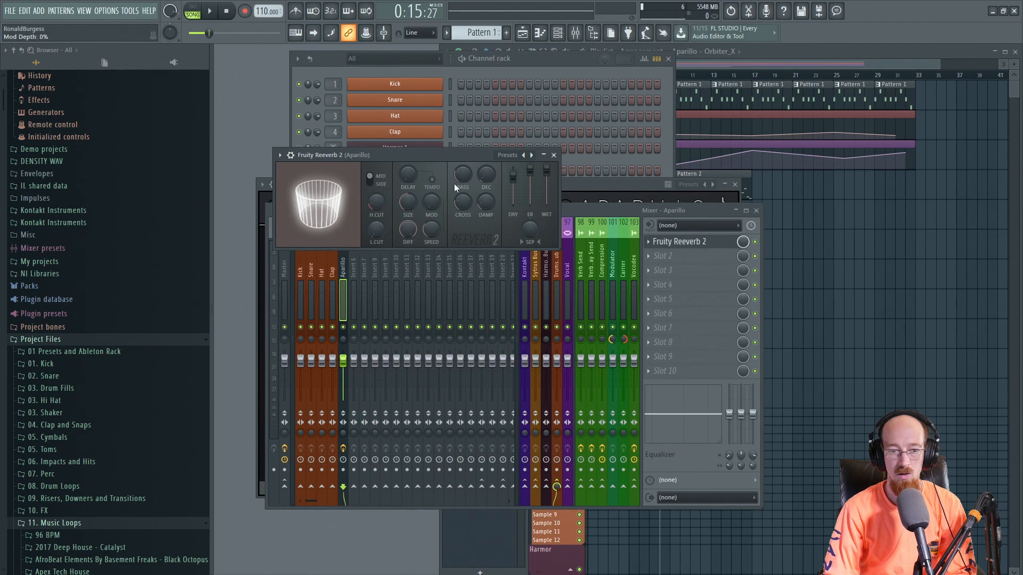
Add Fruity Parametric EQ 2 to slot 4 of the Aparillo mixer track
key("F8")
type("para")
left_click(923, 201)
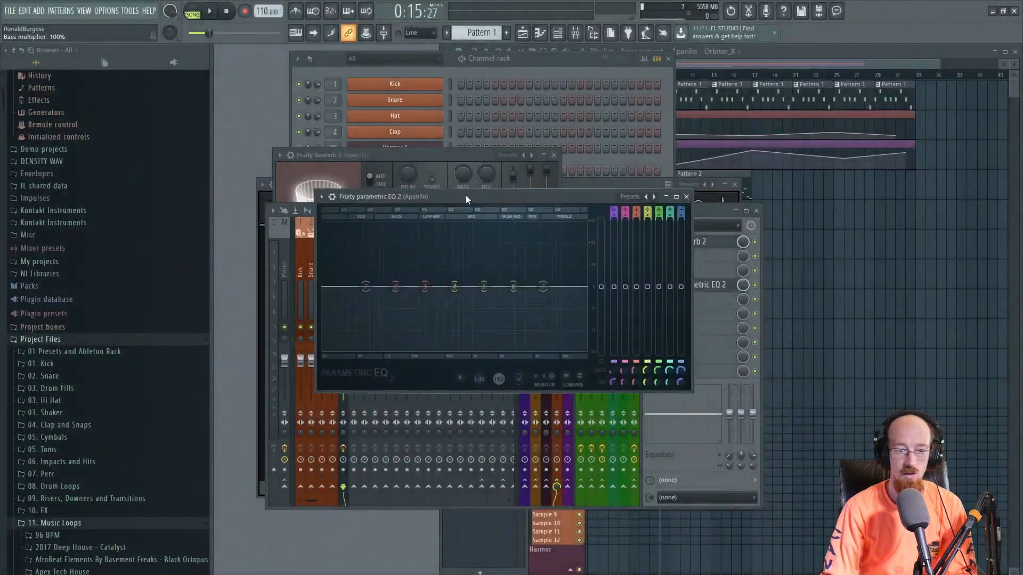
Cut the lows with EQ band 1 and the highs with the band 7 high shelf, and close both effect windows
left_click_drag(365, 288, 453, 350)
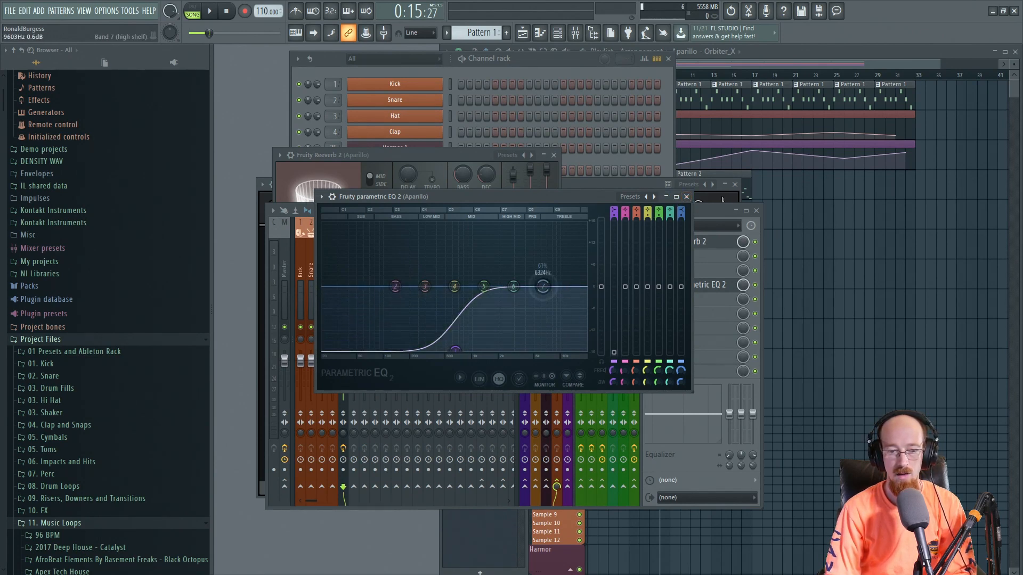
left_click_drag(542, 286, 529, 338)
left_click_drag(456, 353, 408, 350)
left_click_drag(529, 338, 517, 345)
left_click(687, 197)
left_click(555, 156)
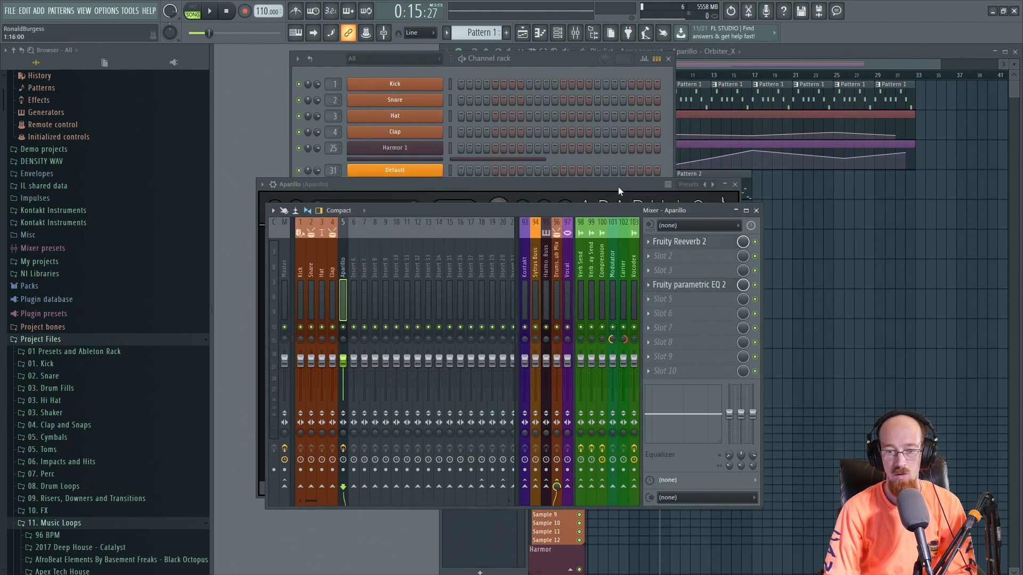
Create automation clips for the mix levels of Fruity Reeverb 2 and Fruity Parametric EQ 2
right_click(743, 243)
left_click(789, 323)
right_click(743, 285)
left_click(789, 365)
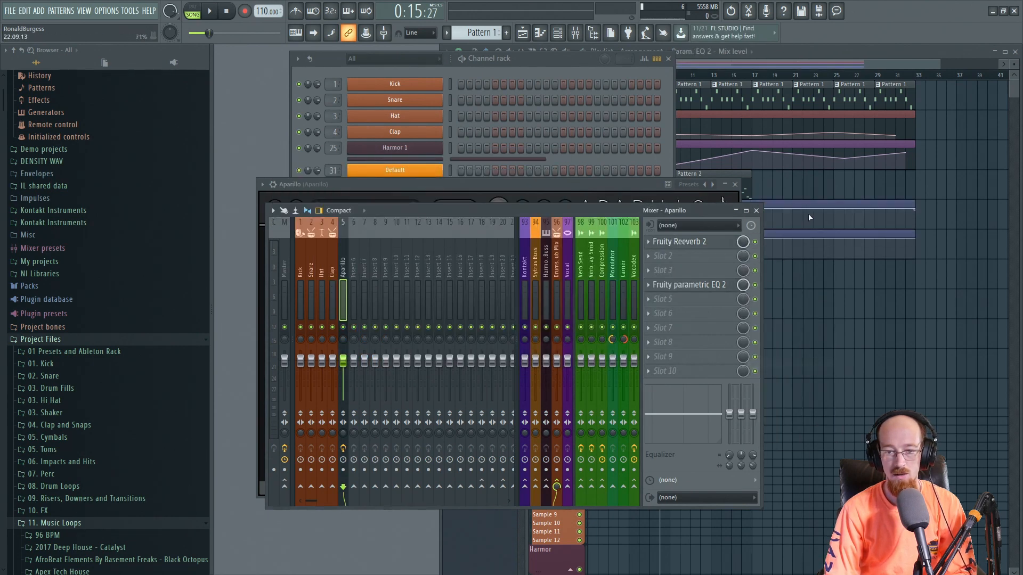
Shape both mix level automations to rise from minimum at bar 1 to their upper level at bar 9, curving the EQ rise
left_click(808, 207)
left_click_drag(588, 209, 589, 230)
right_click(671, 210)
right_click(673, 240)
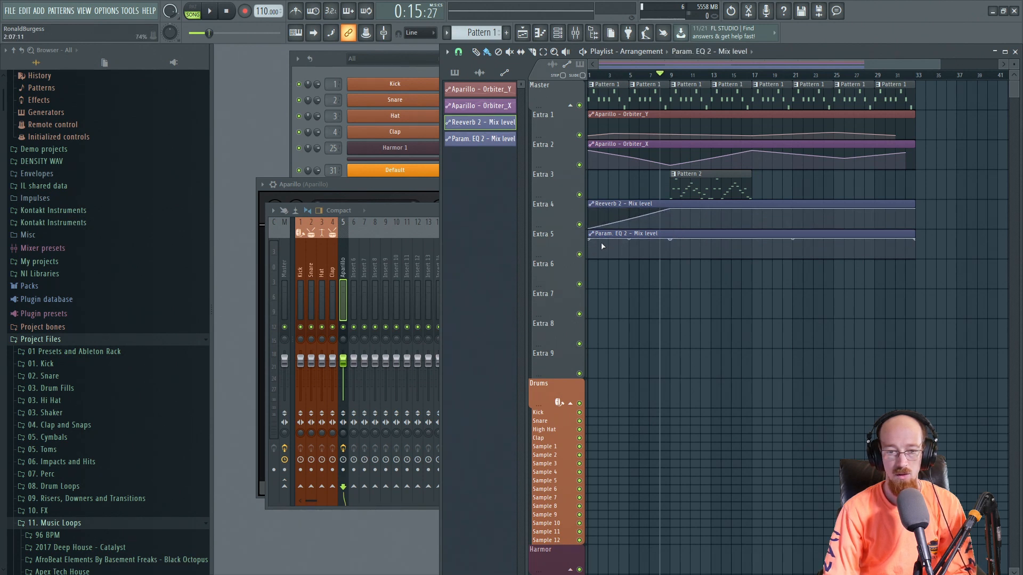
left_click_drag(592, 243, 623, 267)
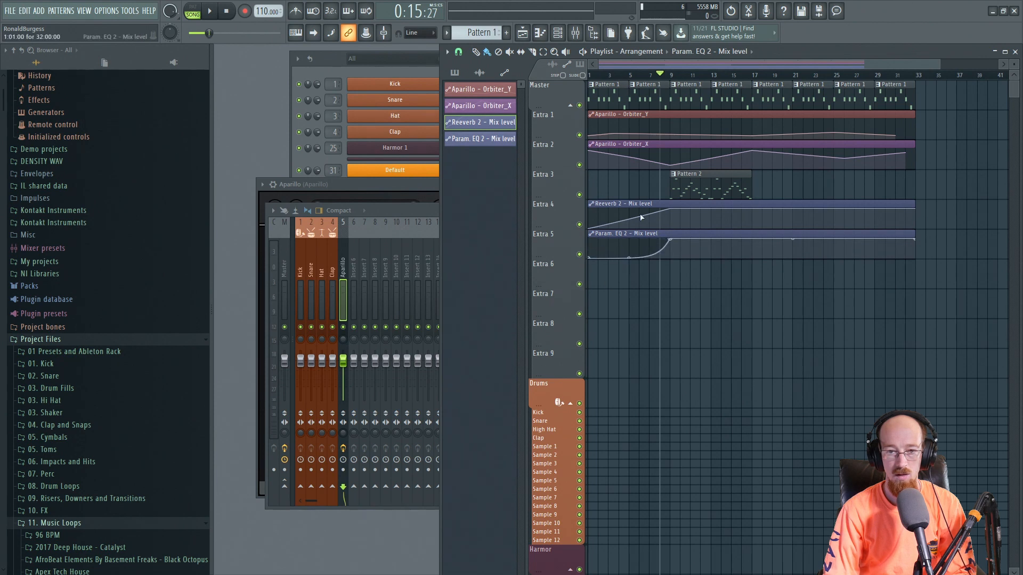
Play back the arrangement from bar 5 to hear the reverb and EQ automation
left_click(633, 76)
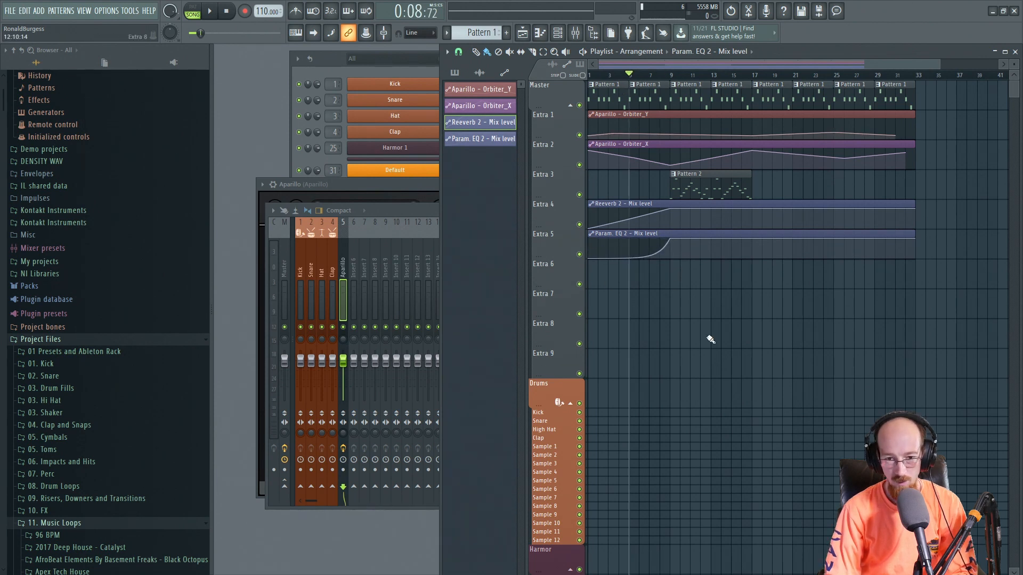
key("space")
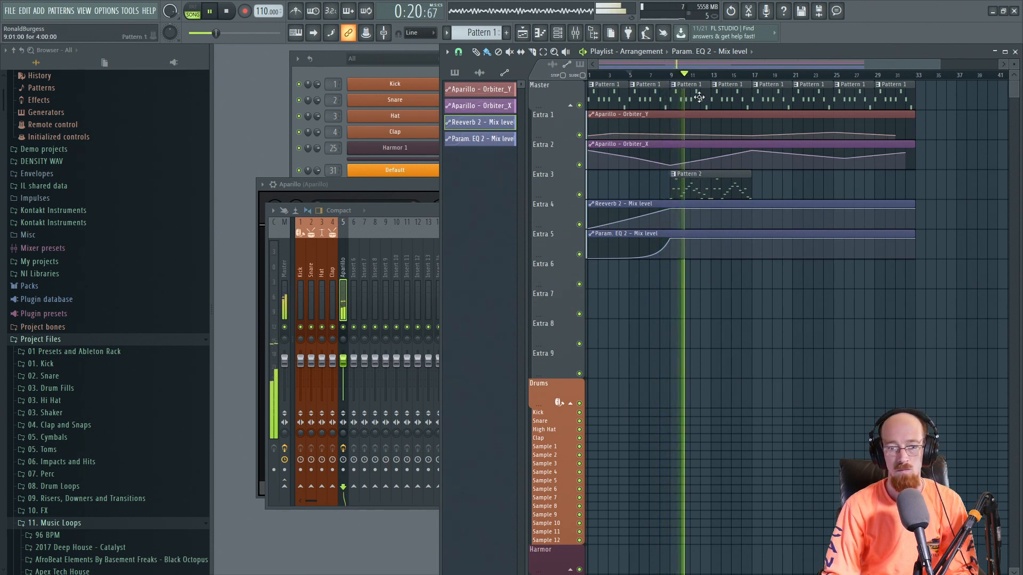
key("space")
Delete the Pattern 1 clips from bar 13 onward and make the Pattern 1 clip at bar 9 unique
right_click(743, 92)
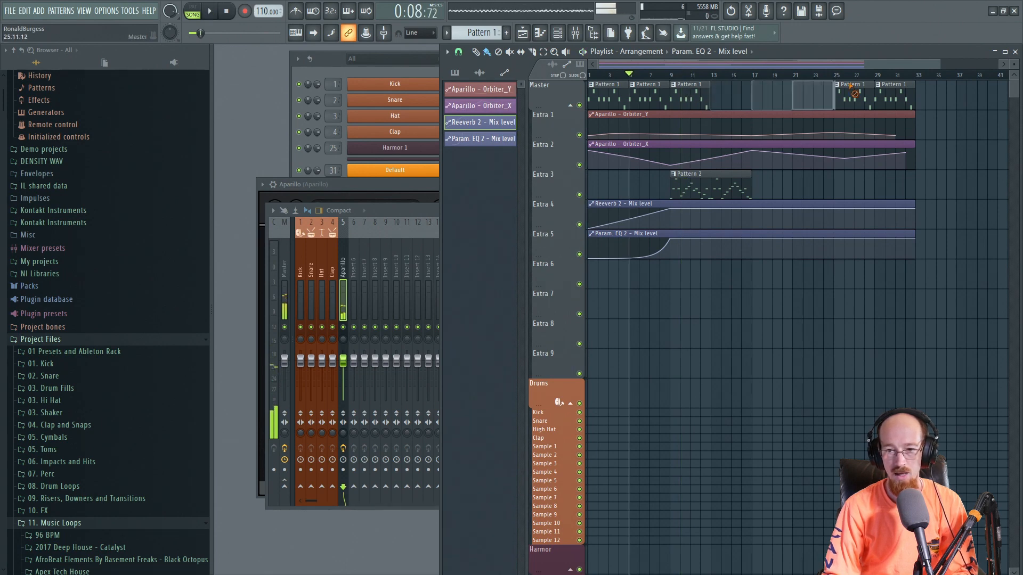
double_click(686, 91)
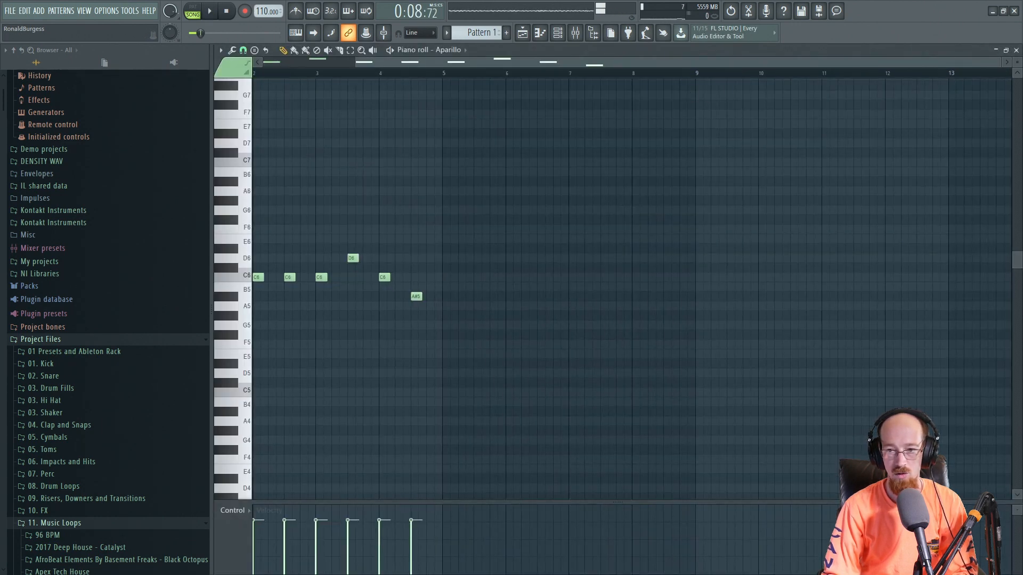
left_click(1017, 51)
left_click(650, 91)
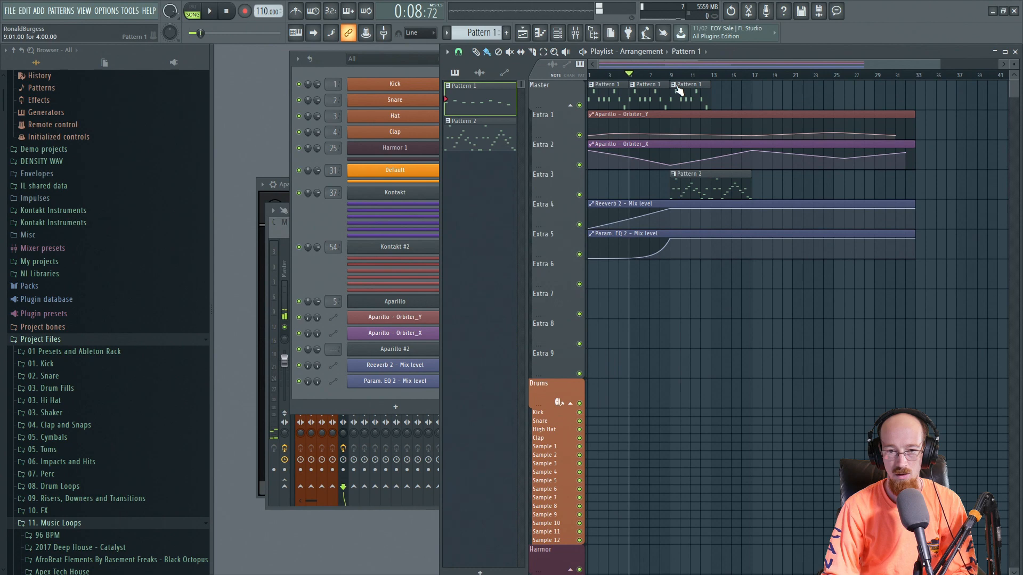
left_click(672, 86)
left_click(696, 155)
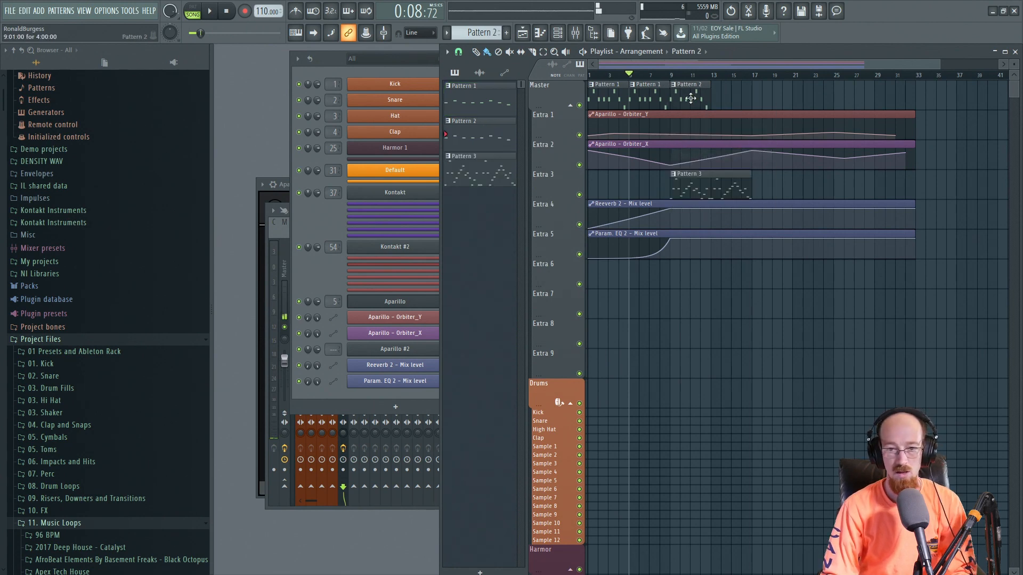
Delete every note after the first C6 in the unique bar 9 pattern and close the piano roll
double_click(687, 94)
left_click_drag(292, 214, 700, 353)
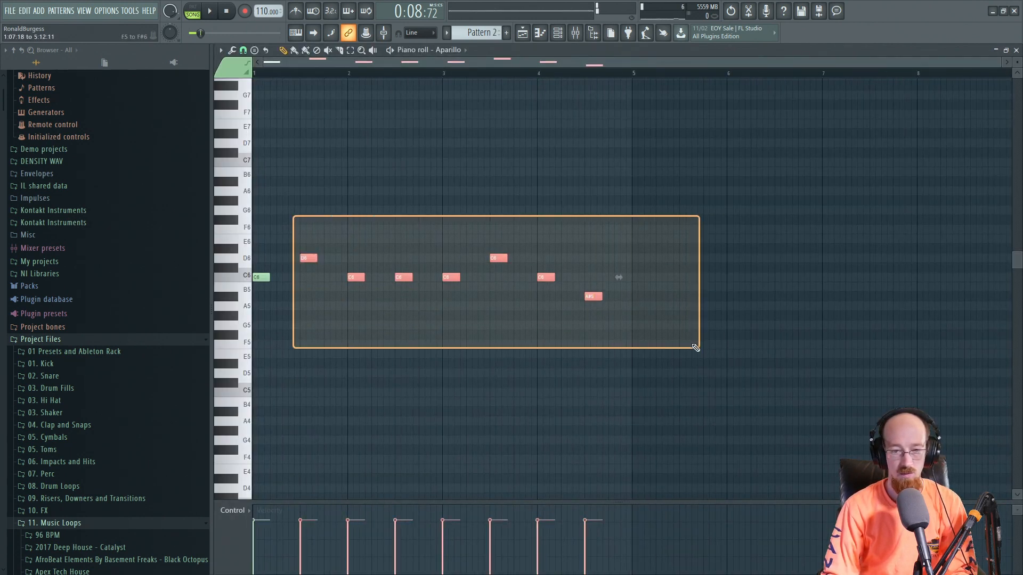
key("Delete")
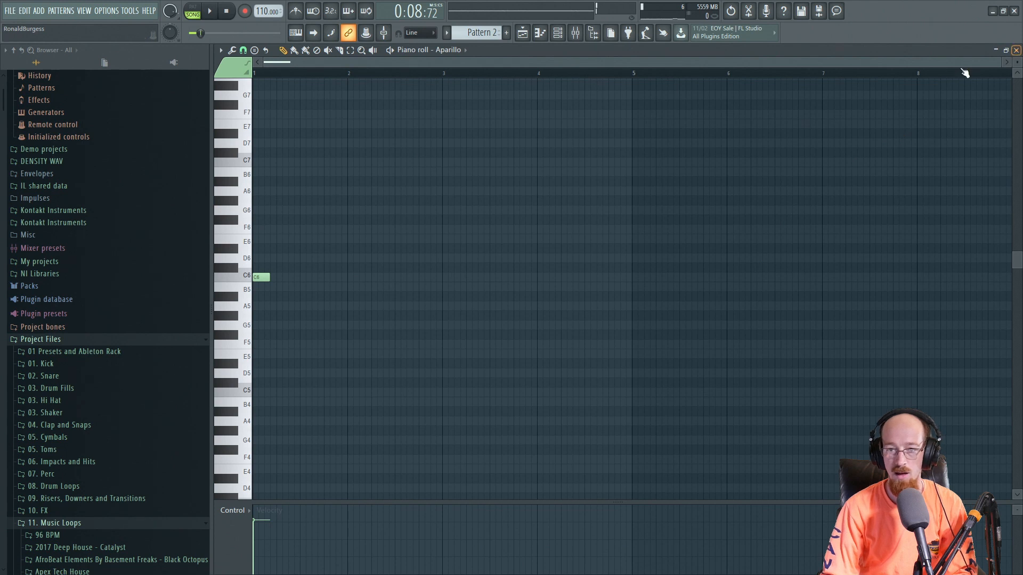
double_click(890, 52)
left_click_drag(893, 98, 797, 122)
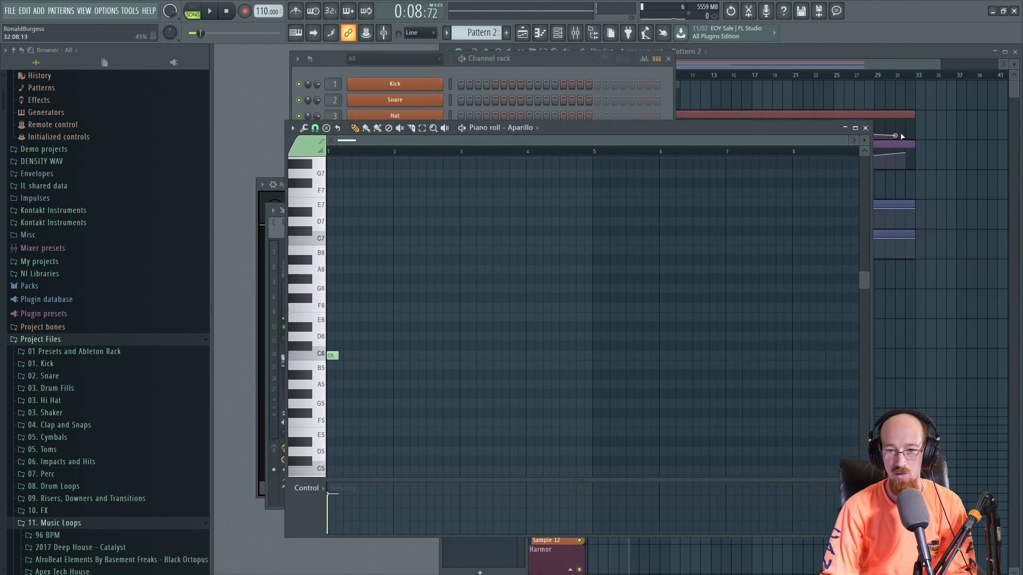
left_click(867, 128)
Play back the arrangement from bar 7 through the transition at bar 9
left_click(746, 83)
key("space")
left_click(656, 76)
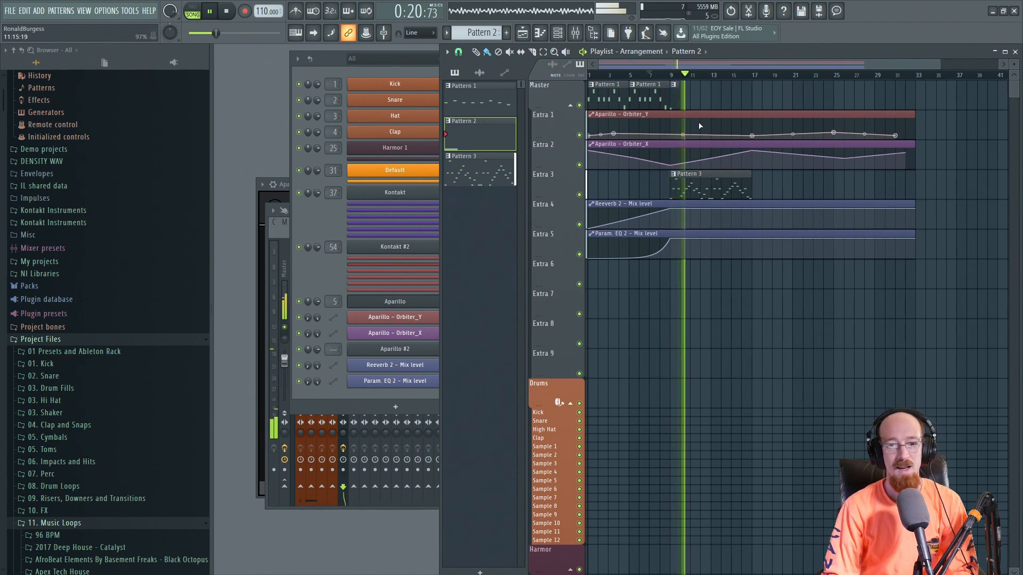
key("space")
Add a third Aparillo instrument to the channel rack
left_click(315, 207)
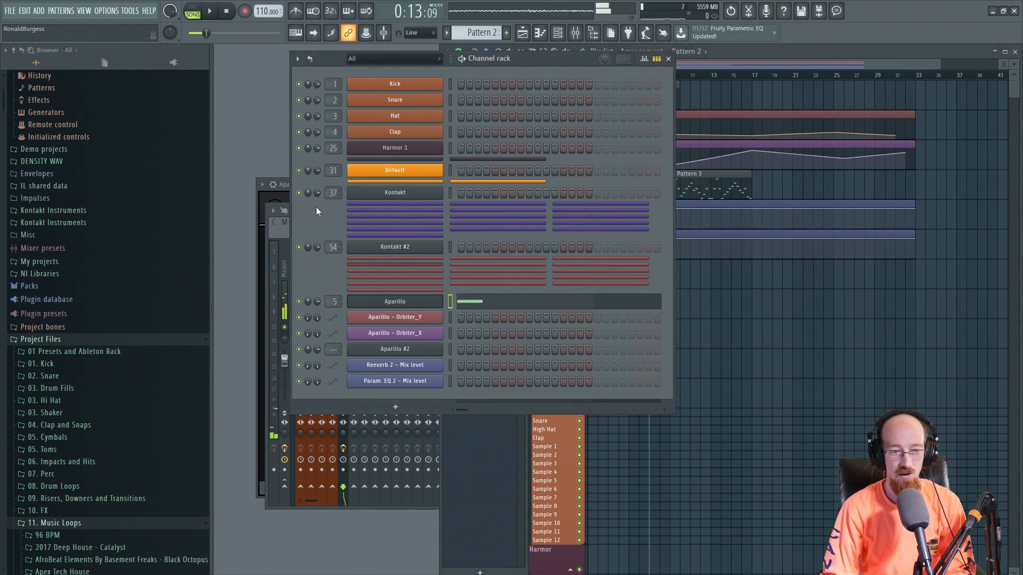
left_click(394, 409)
type("ap")
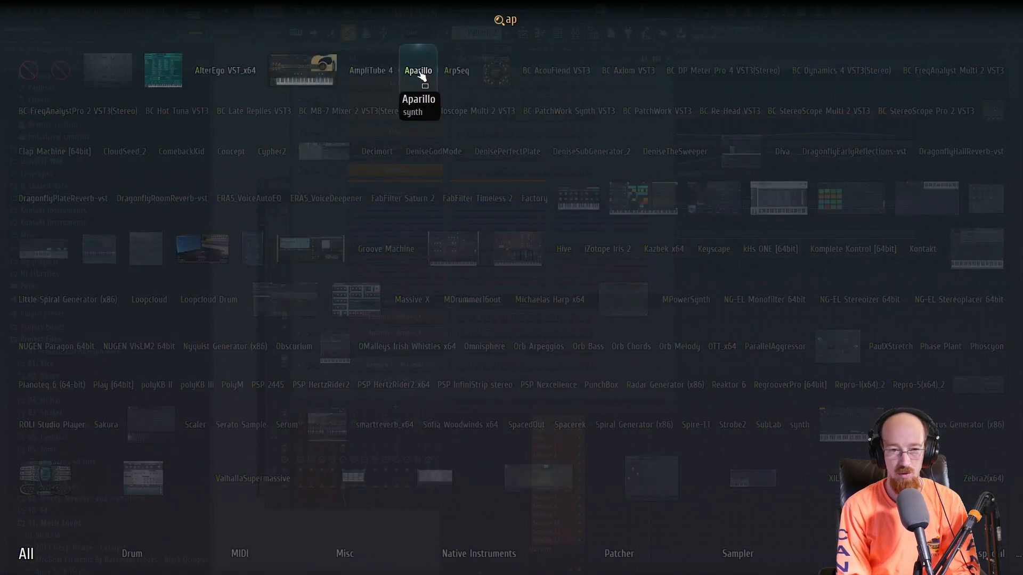
left_click(414, 62)
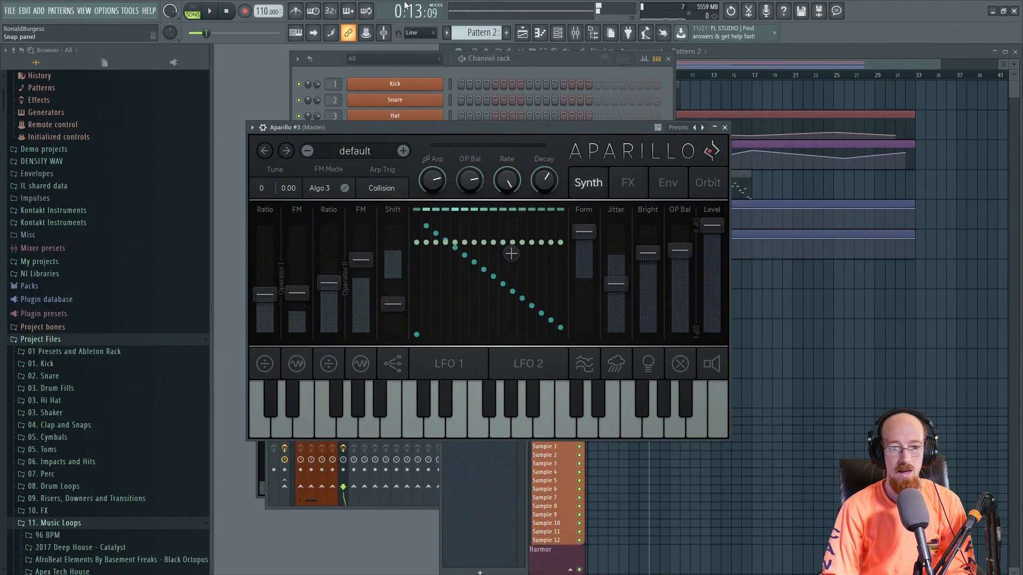
Audition the pad presets Cell Division EV and Dark Ending 1 DF on the third Aparillo
left_click(365, 156)
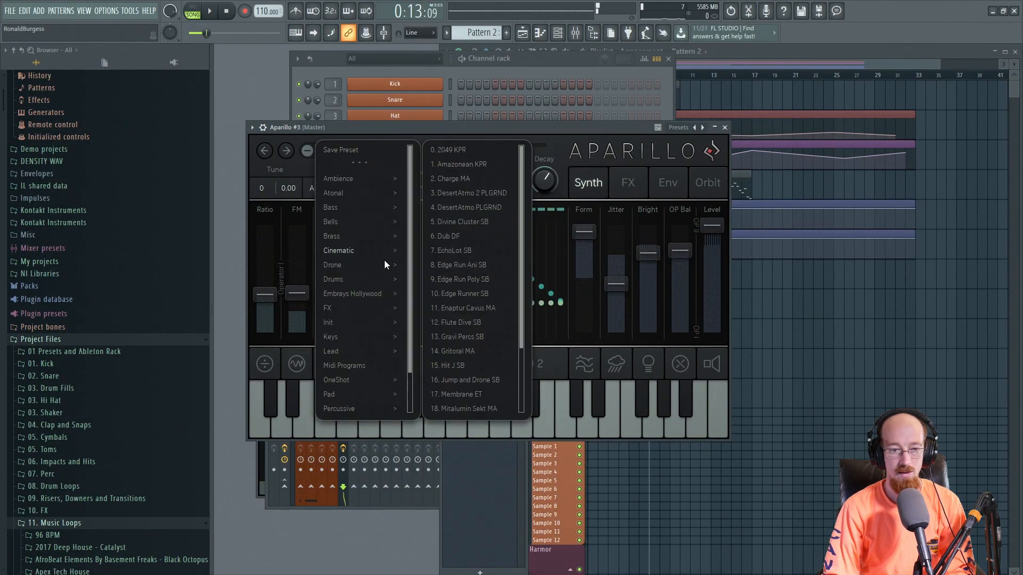
scroll(353, 367, "down", 1)
left_click(347, 370)
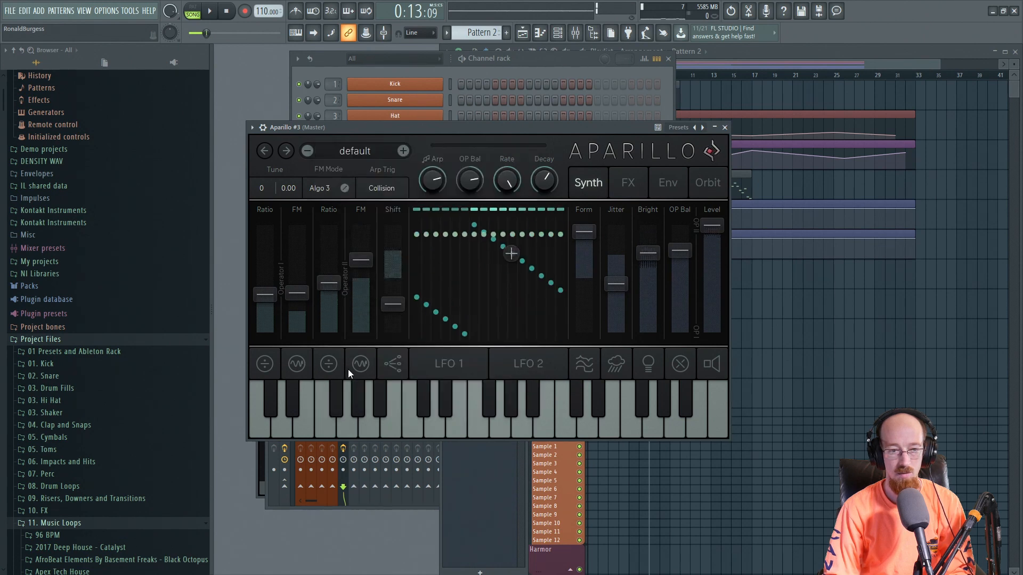
left_click(368, 152)
left_click(468, 199)
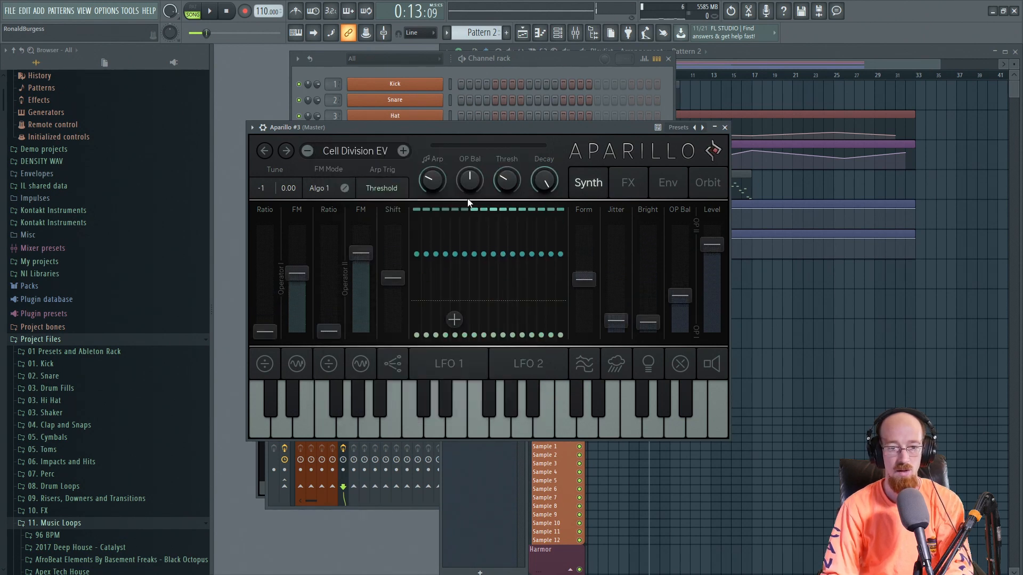
left_click_drag(419, 127, 407, 124)
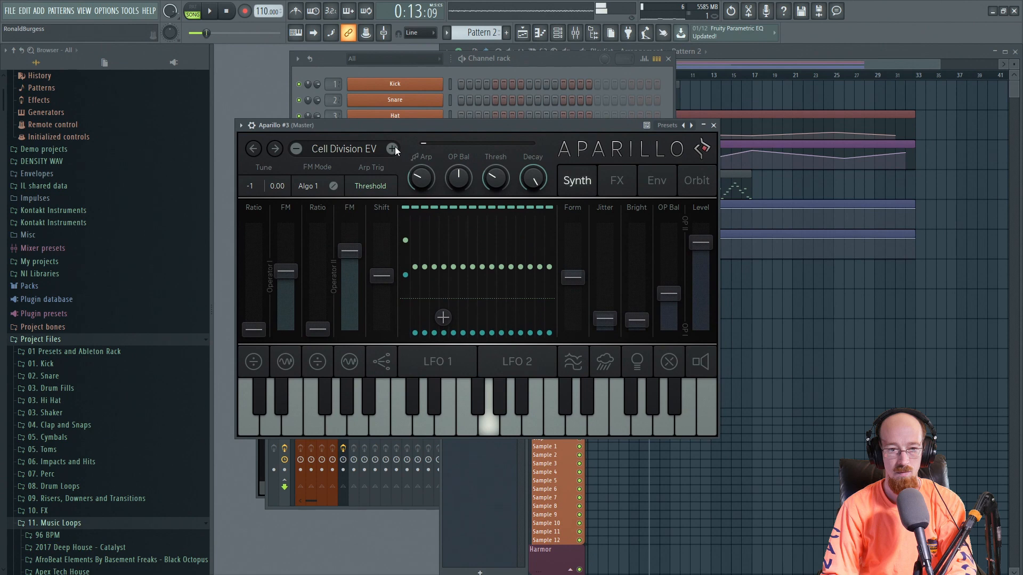
left_click(393, 146)
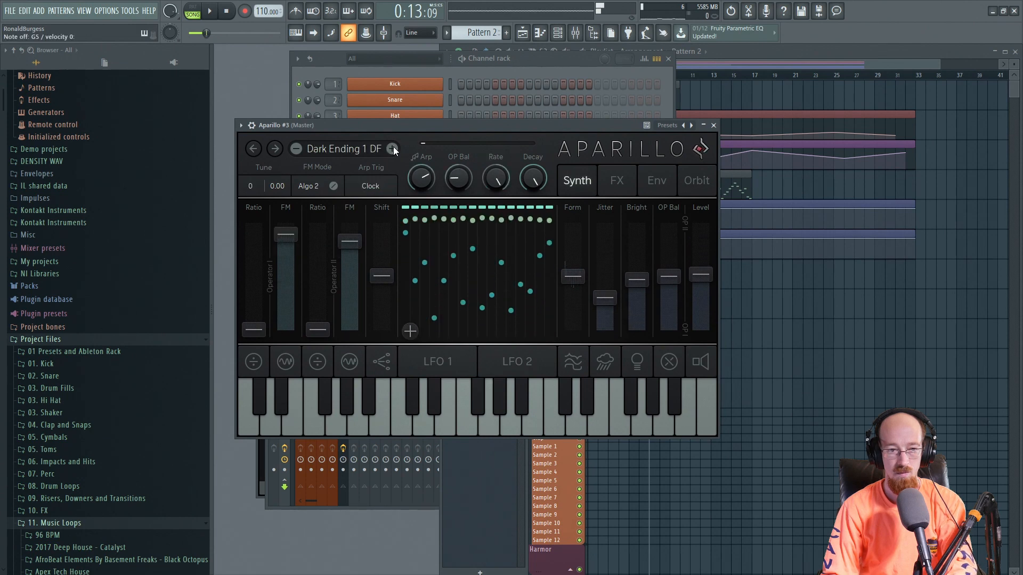
Audition the third Aparillo's pad presets from Farfisamo CCT onward, keep I Walk with Ghosts EV and close the synth
left_click(362, 150)
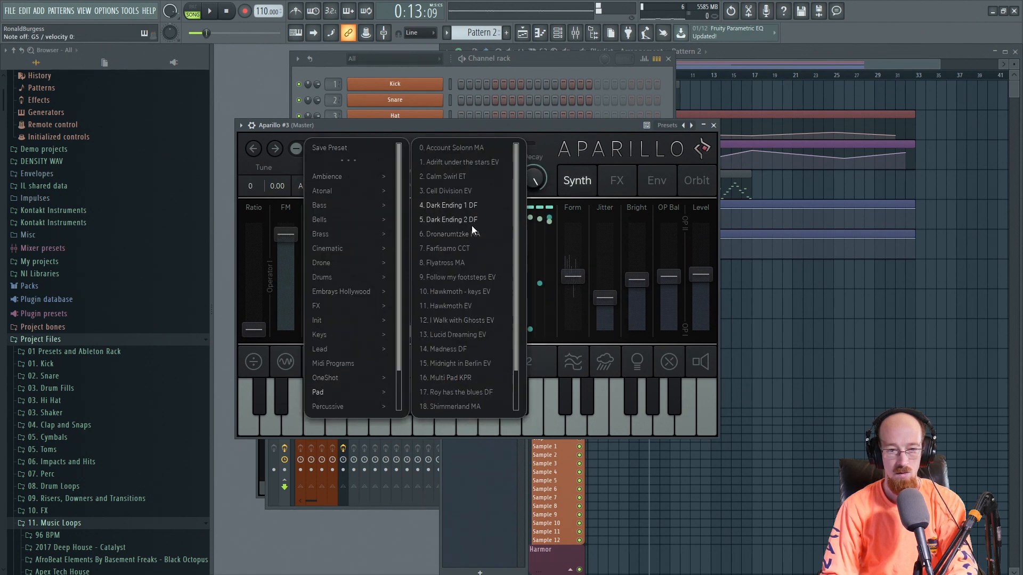
left_click(448, 248)
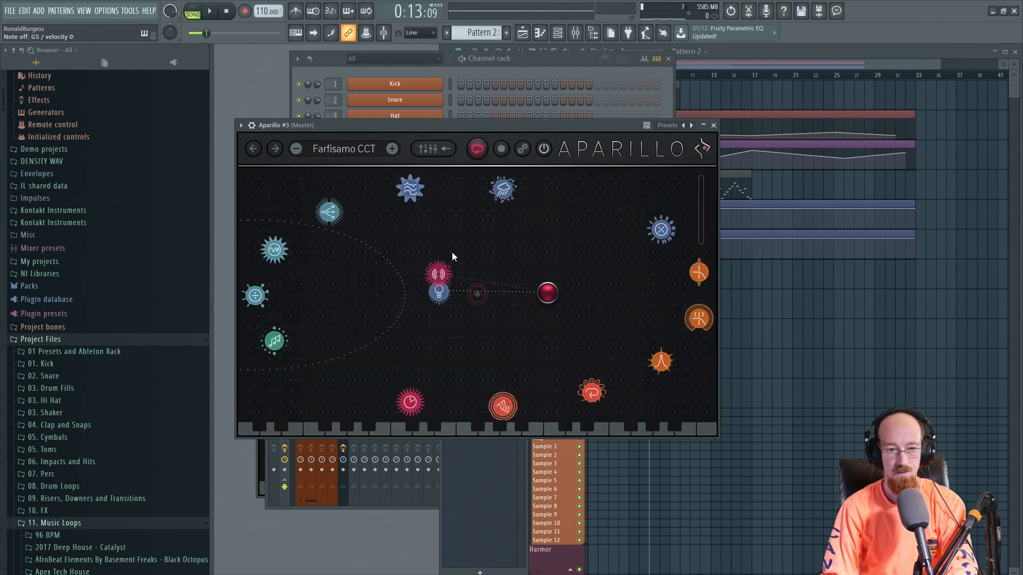
left_click(391, 150)
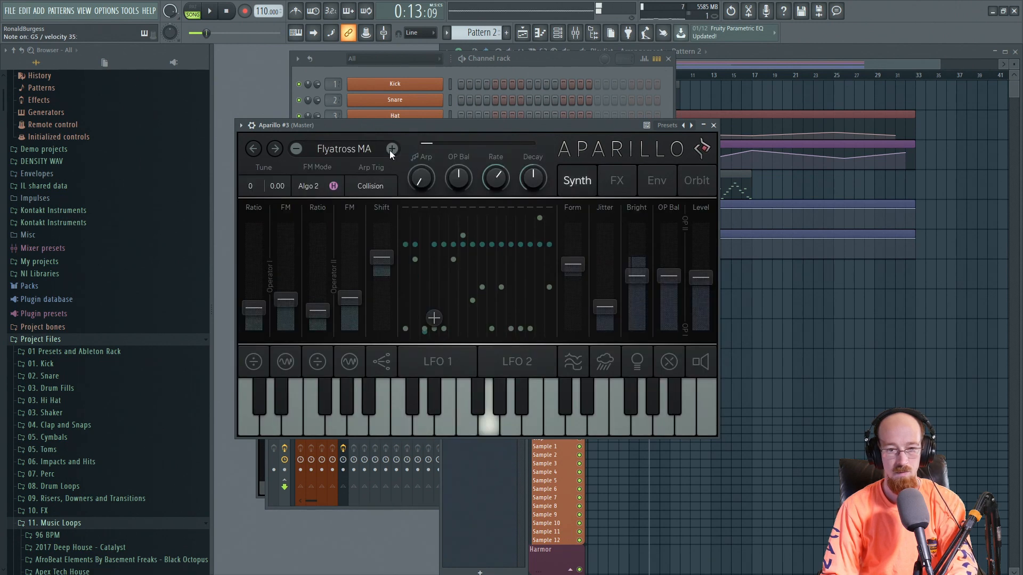
left_click(391, 151)
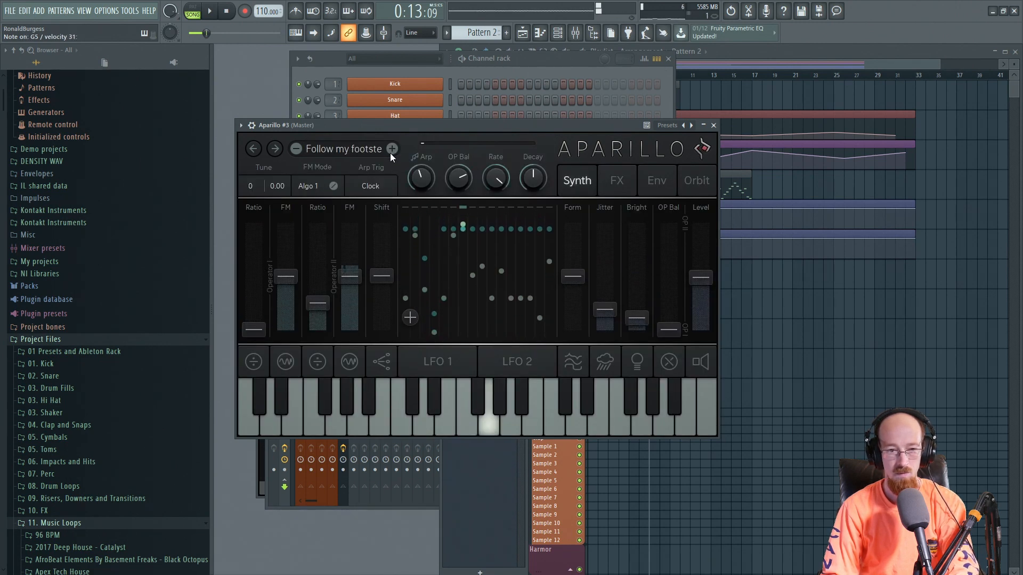
left_click(390, 152)
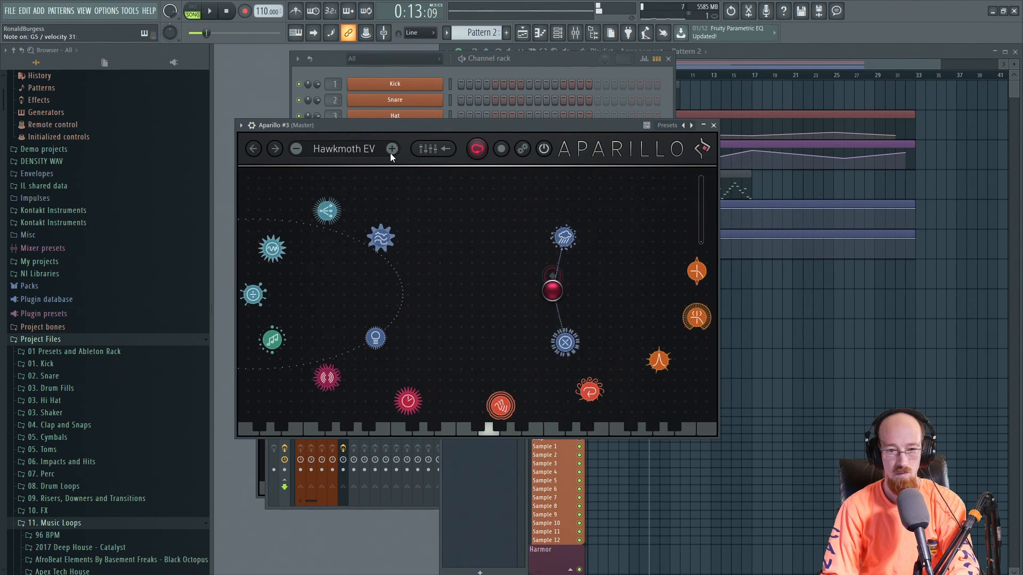
left_click(390, 152)
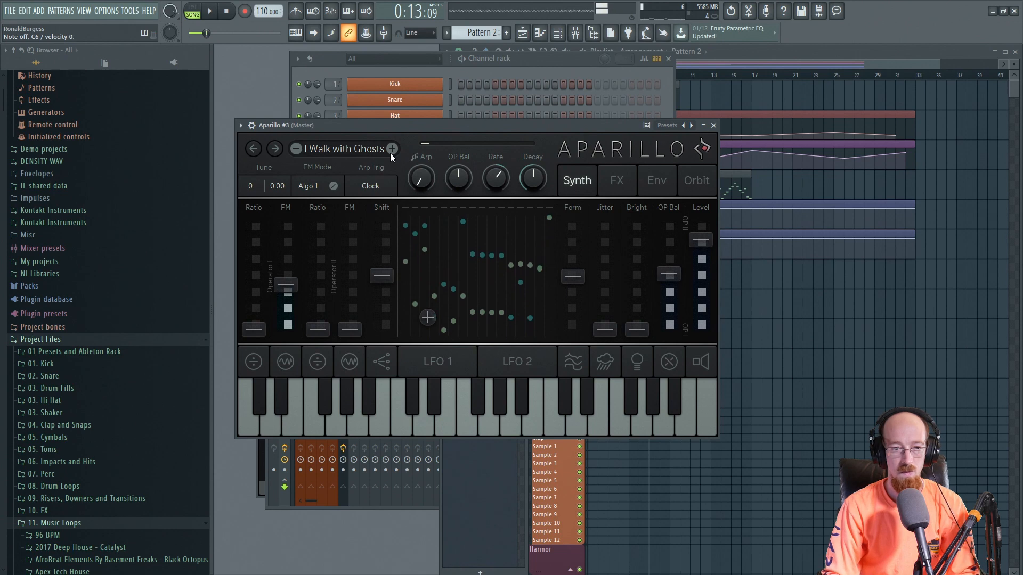
left_click(714, 126)
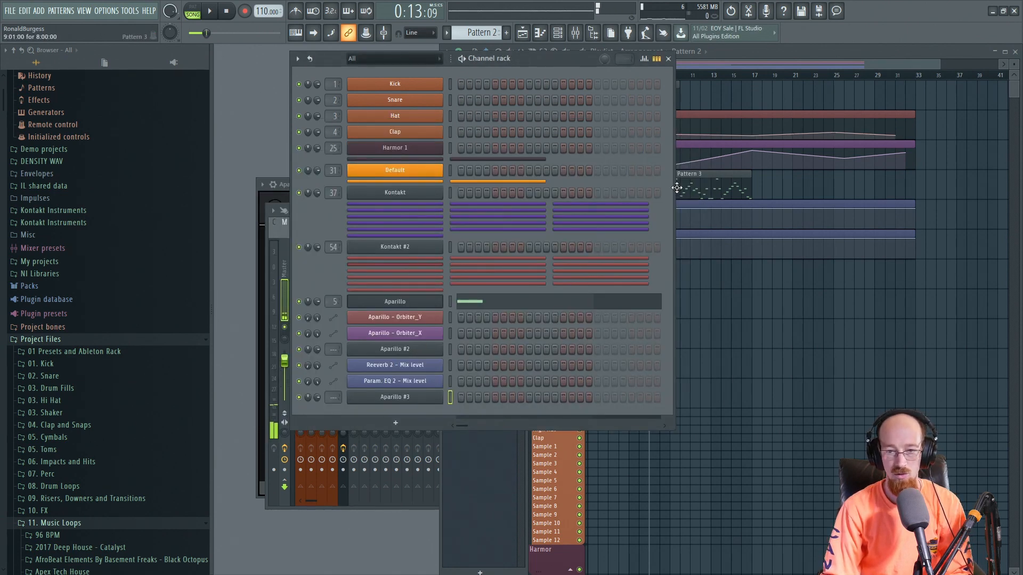
In Pattern 3, give the third Aparillo C5, C6 and G6 notes from bar 1, each nearly four bars long
left_click(720, 191)
left_click(317, 293)
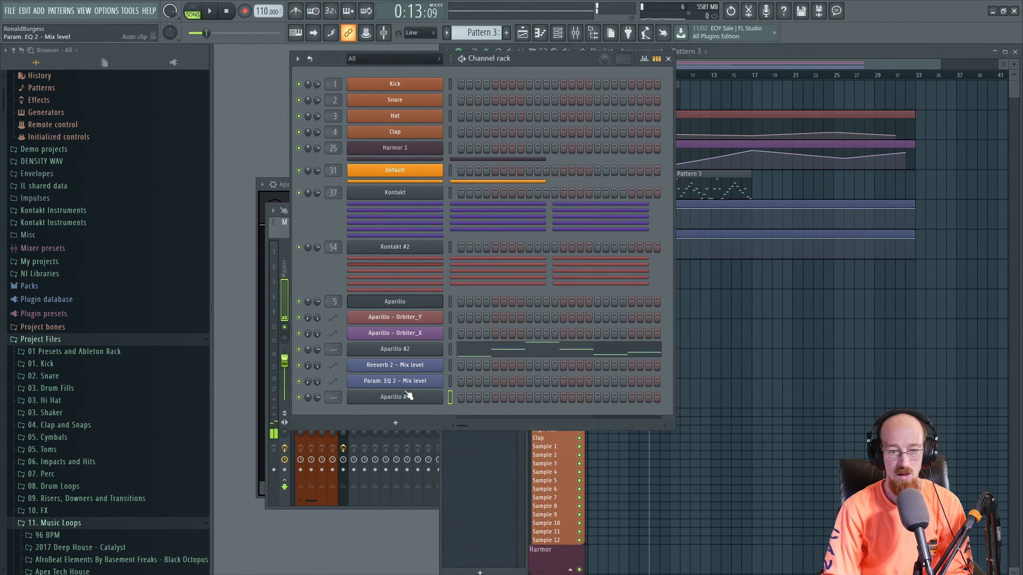
right_click(440, 397)
left_click(495, 398)
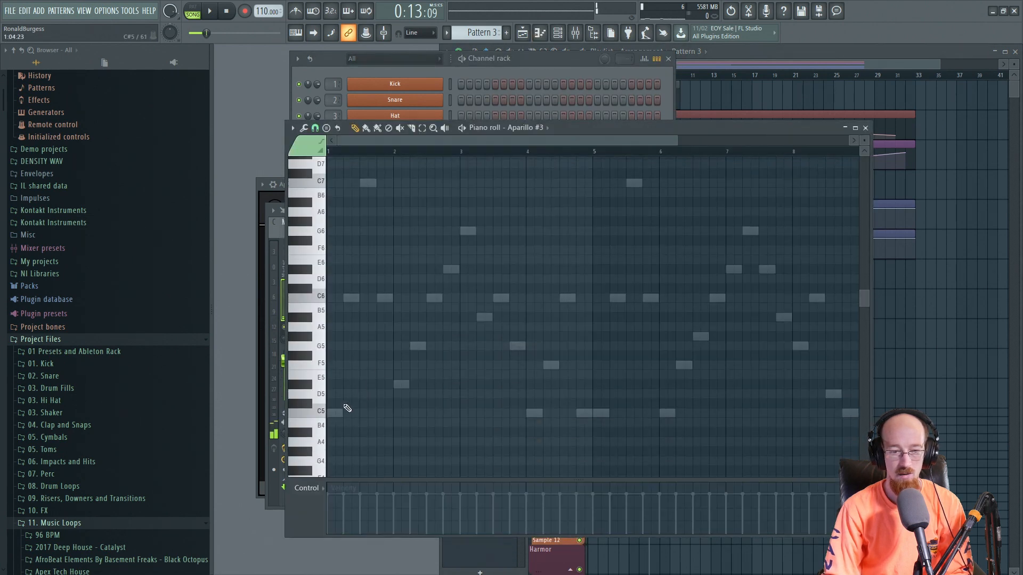
left_click(336, 299)
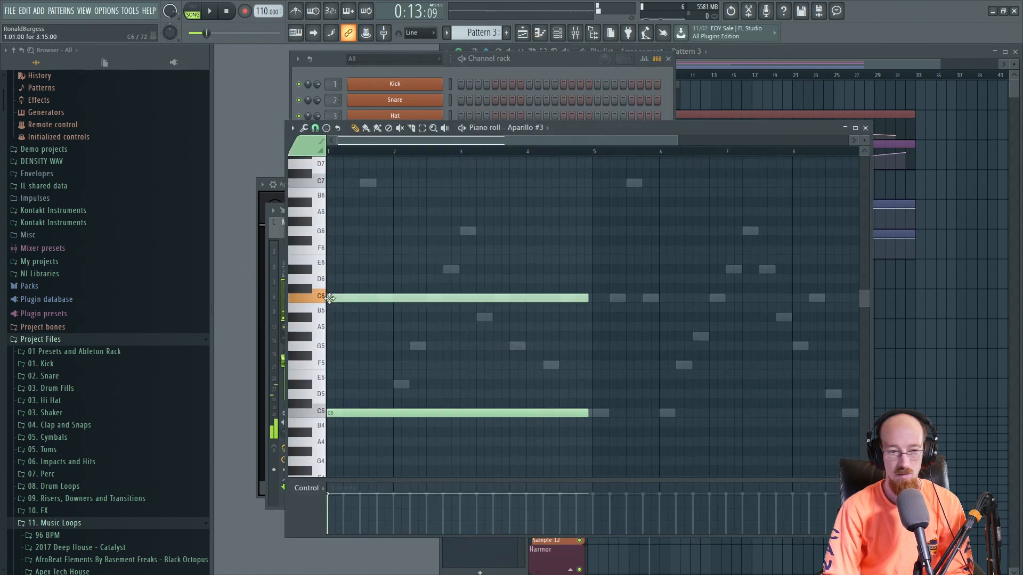
left_click(336, 231)
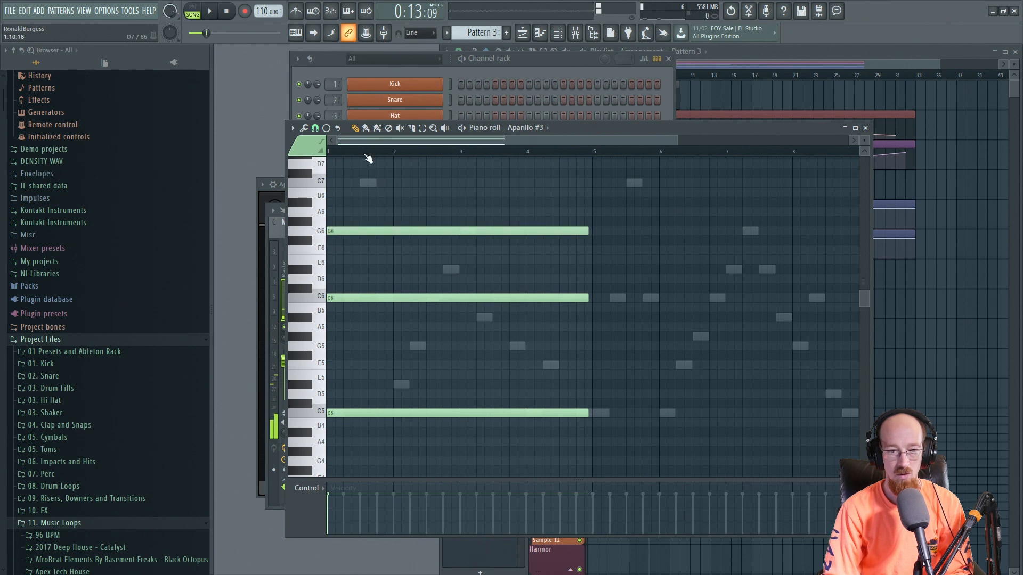
During playback, add C5, C6, D#6 and C7 notes of the same length at bar 5 for the third Aparillo
key("space")
scroll(475, 327, "down", 2)
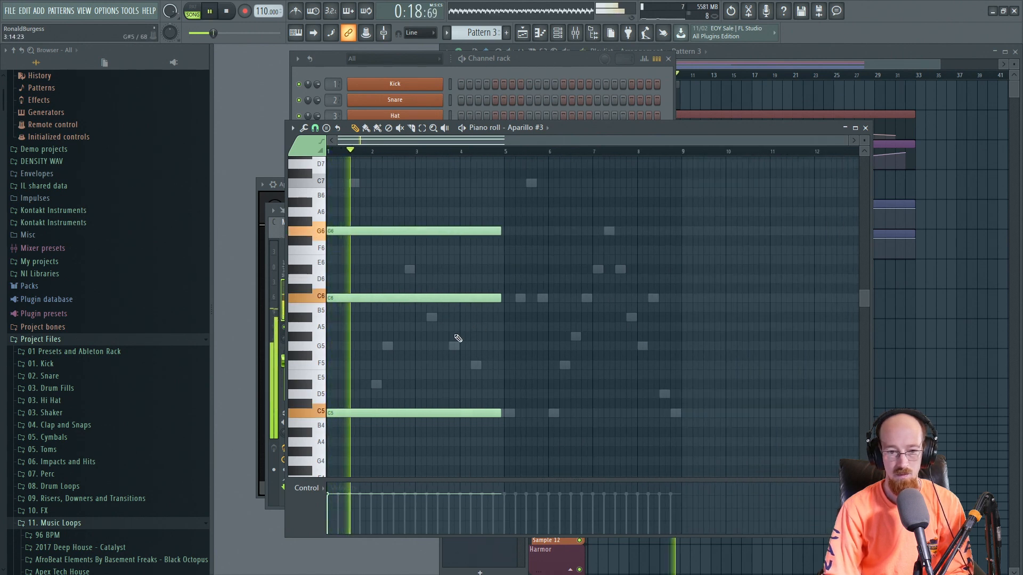
left_click(509, 413)
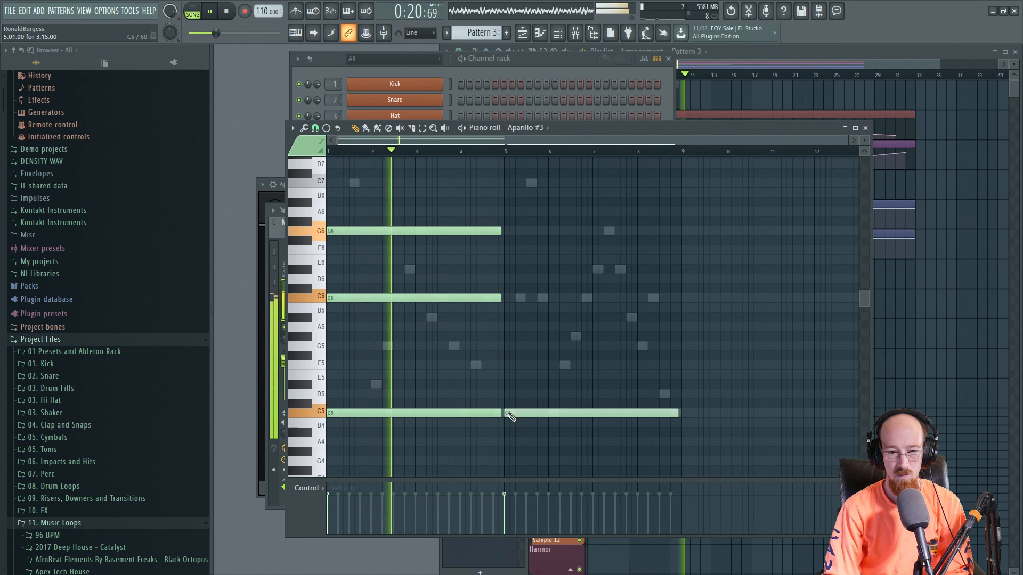
left_click(508, 298)
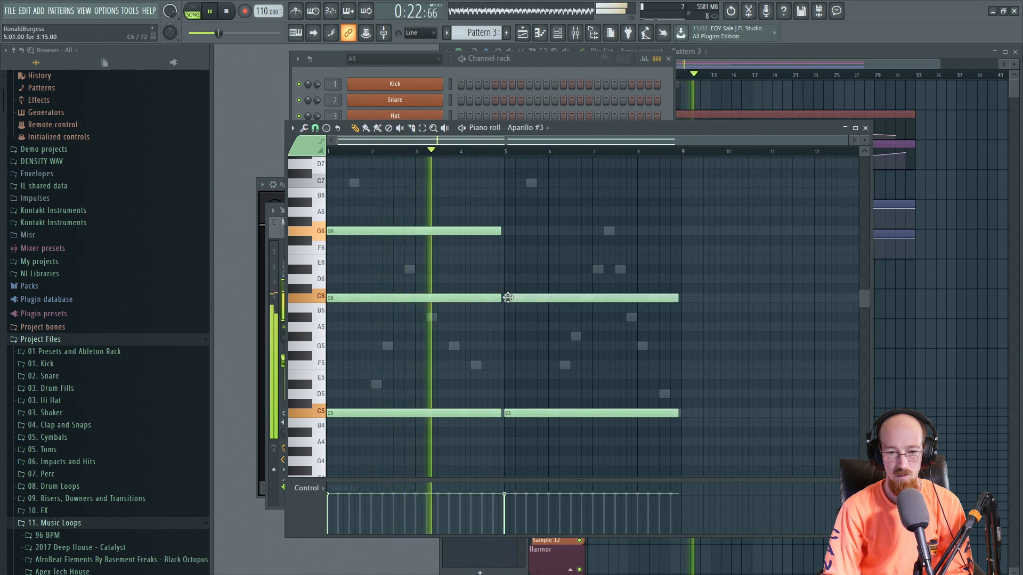
left_click(508, 270)
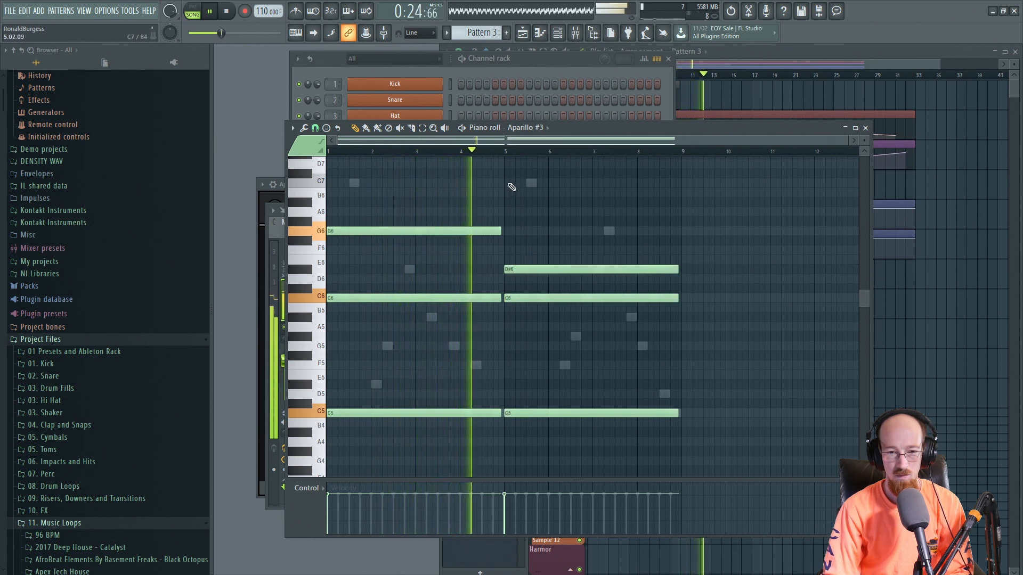
left_click(509, 183)
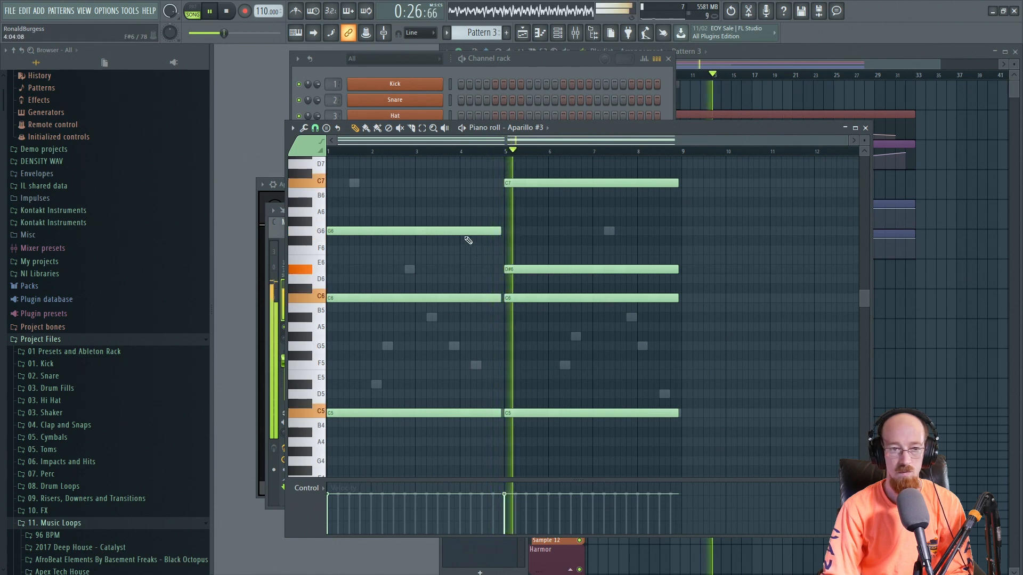
Route the third Aparillo to mixer track 6, lower that track's fader during playback, and close the synth window
left_click(326, 67)
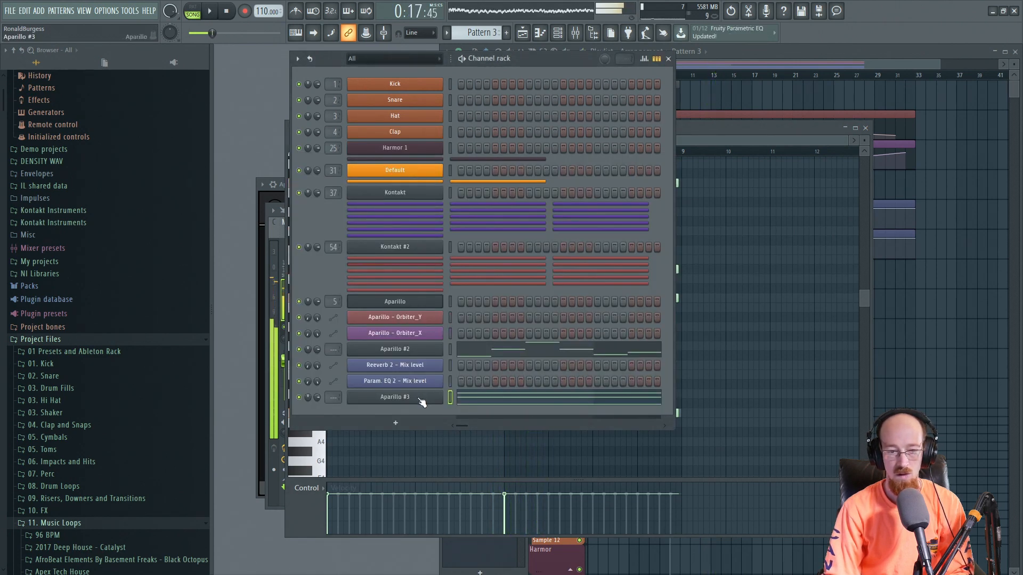
left_click(420, 399)
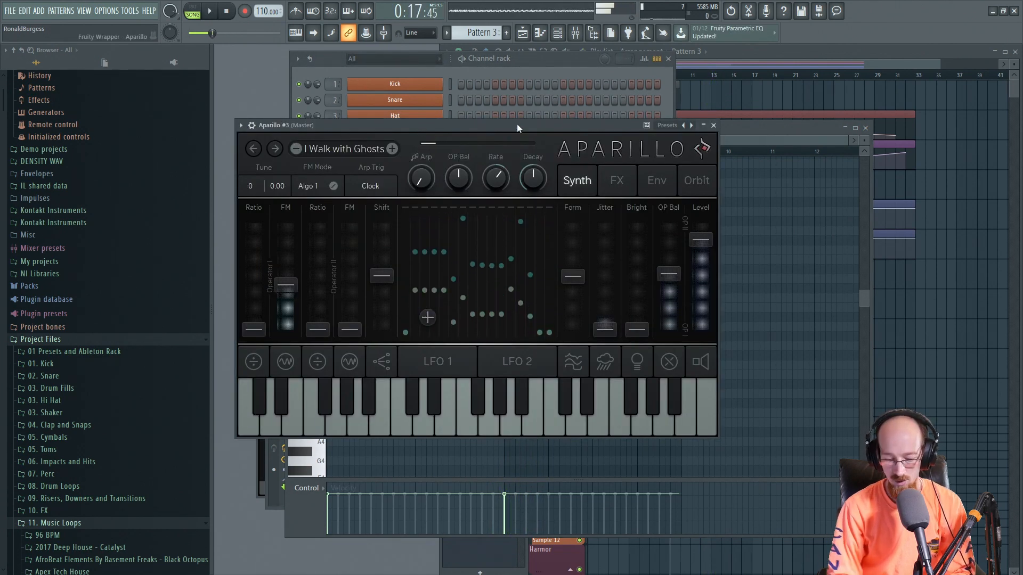
key("ctrl+l")
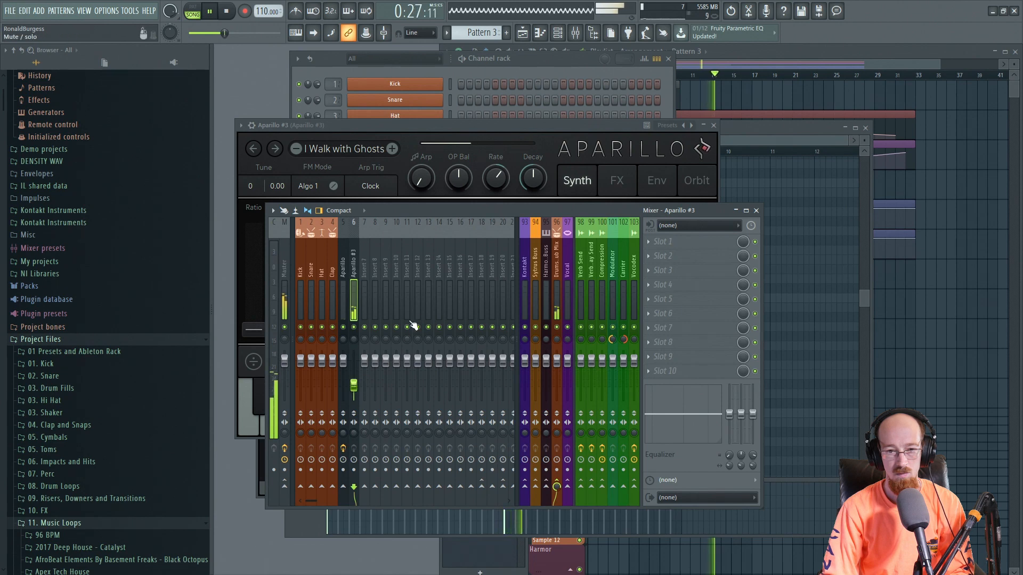
left_click(577, 126)
key("space")
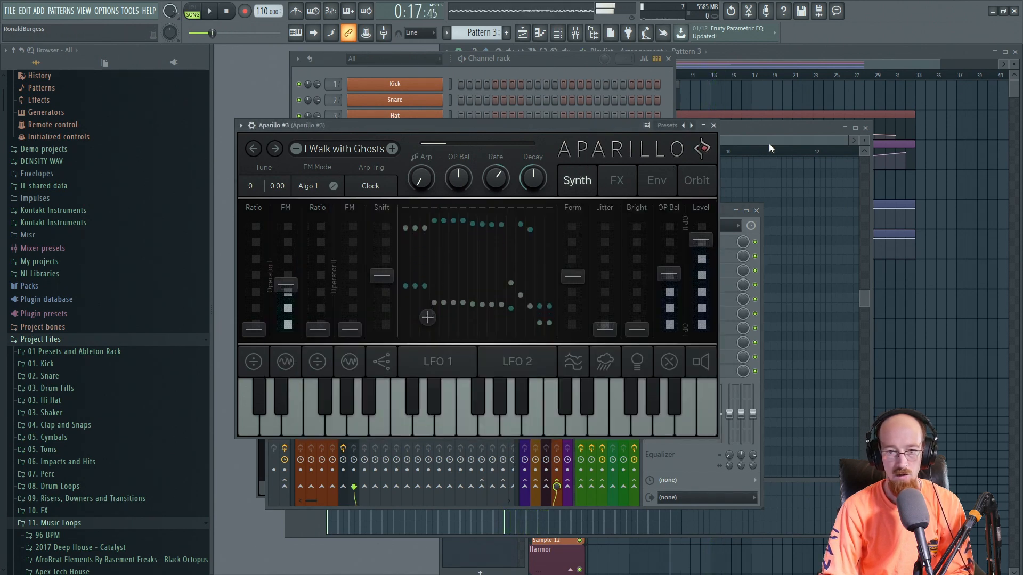
left_click(714, 125)
Add a fourth Aparillo instrument to the channel rack
left_click(324, 58)
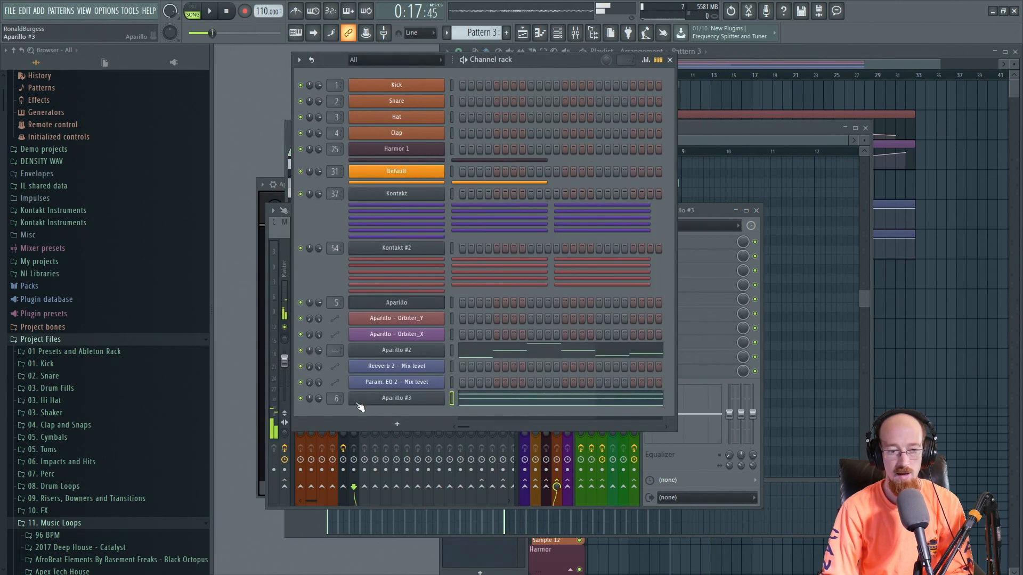
left_click(395, 427)
type("ap")
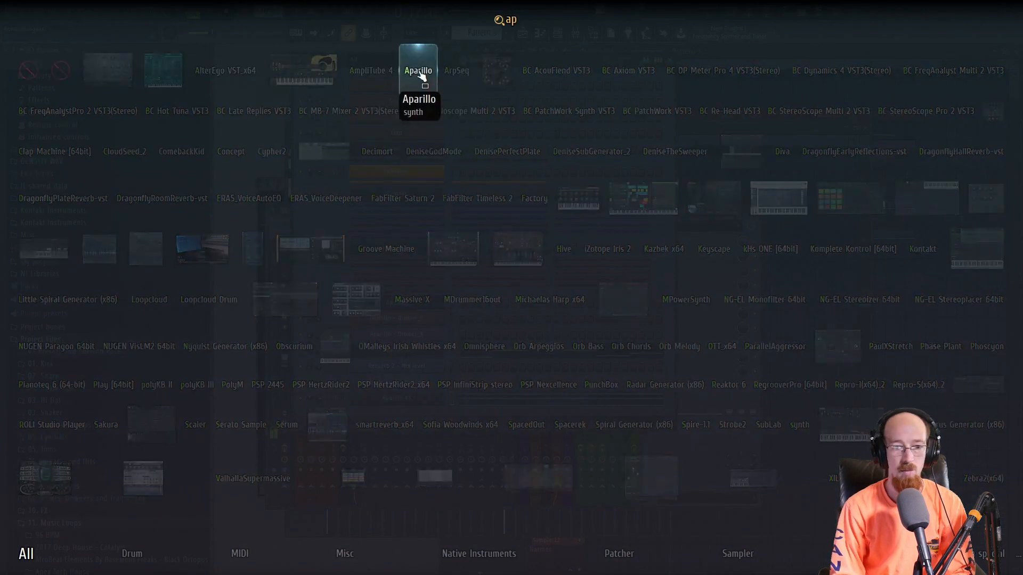
key("Return")
Audition the fourth Aparillo's bass presets from Bass Wall RM onward, keep Lo Craft RM and close the synth
left_click(404, 166)
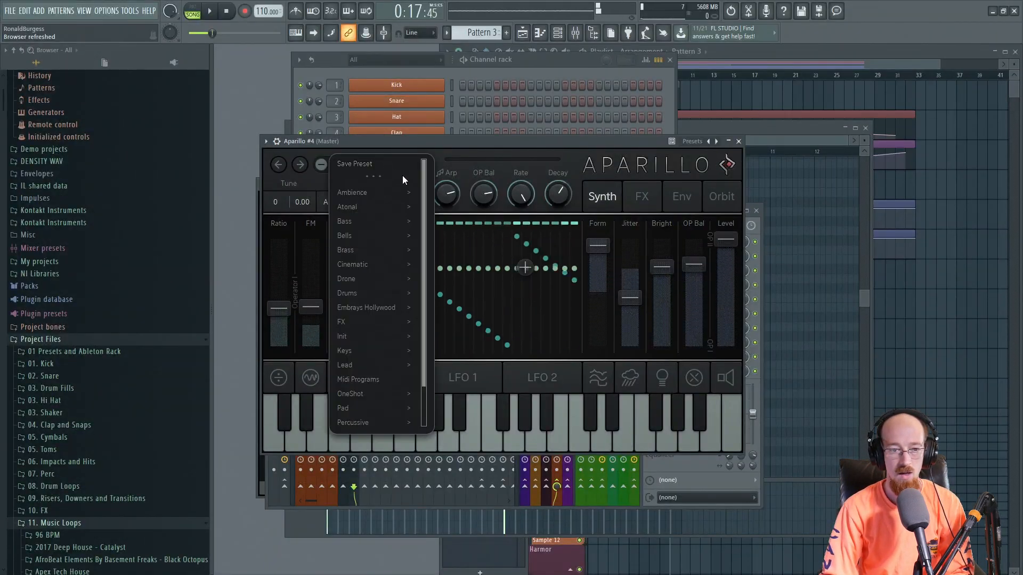
mouse_move(354, 250)
mouse_move(350, 222)
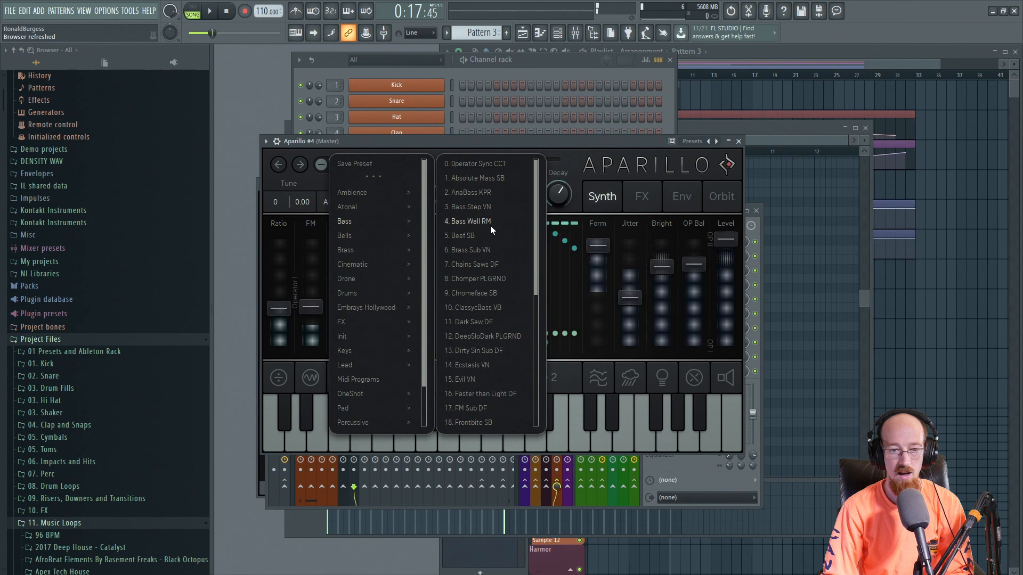
left_click(467, 222)
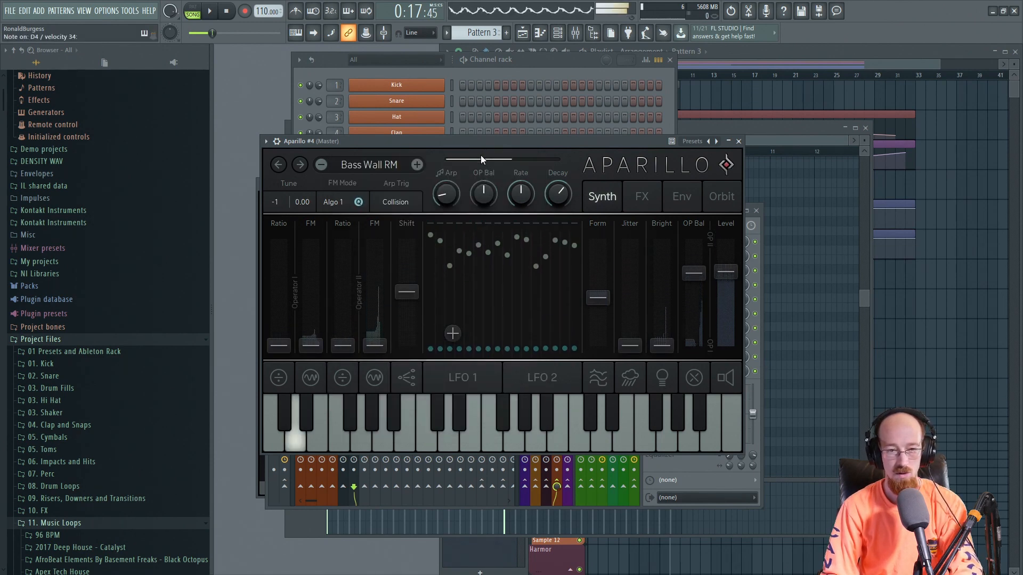
left_click(418, 165)
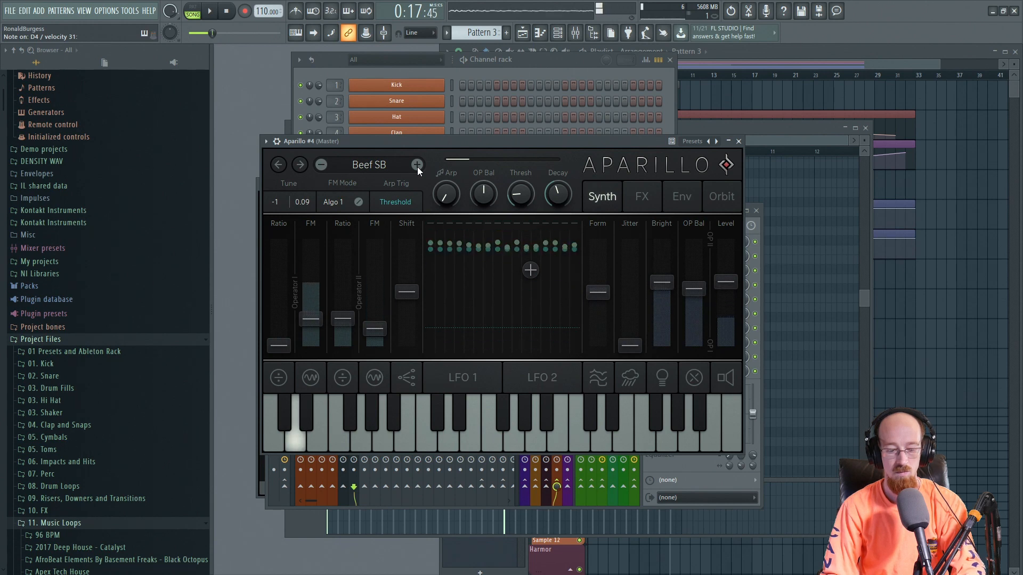
left_click(417, 166)
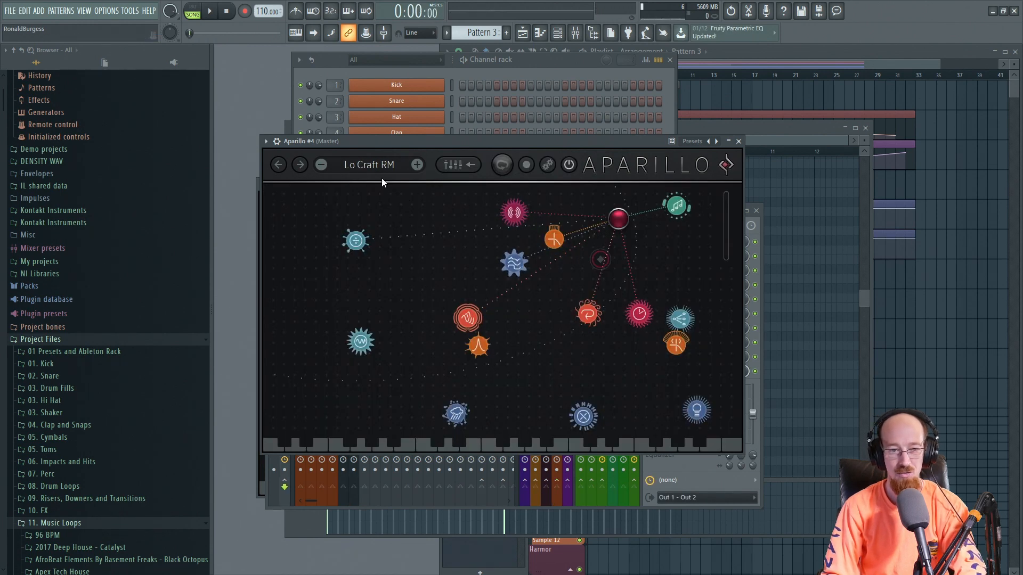
left_click(739, 142)
Draw a nearly four-bar C3 note at bar 1 for the fourth Aparillo in Pattern 3 and play the arrangement
right_click(448, 415)
left_click(484, 418)
scroll(431, 334, "down", 5)
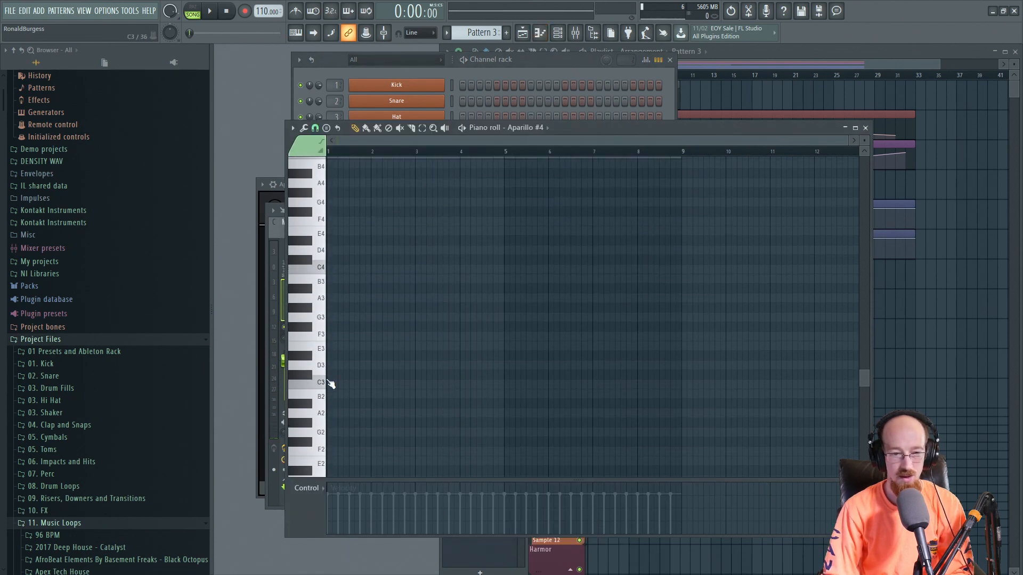
left_click(336, 384)
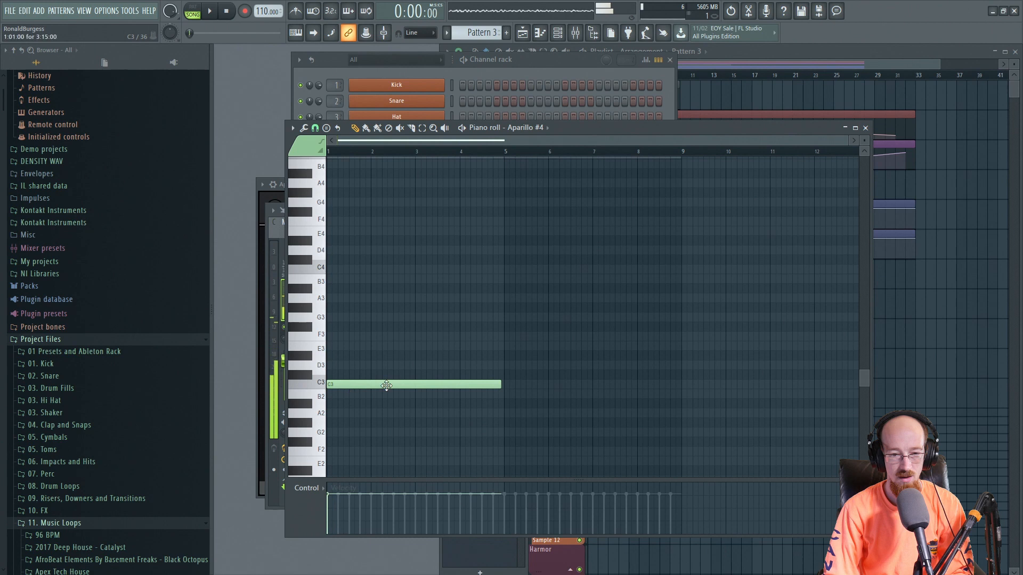
key("space")
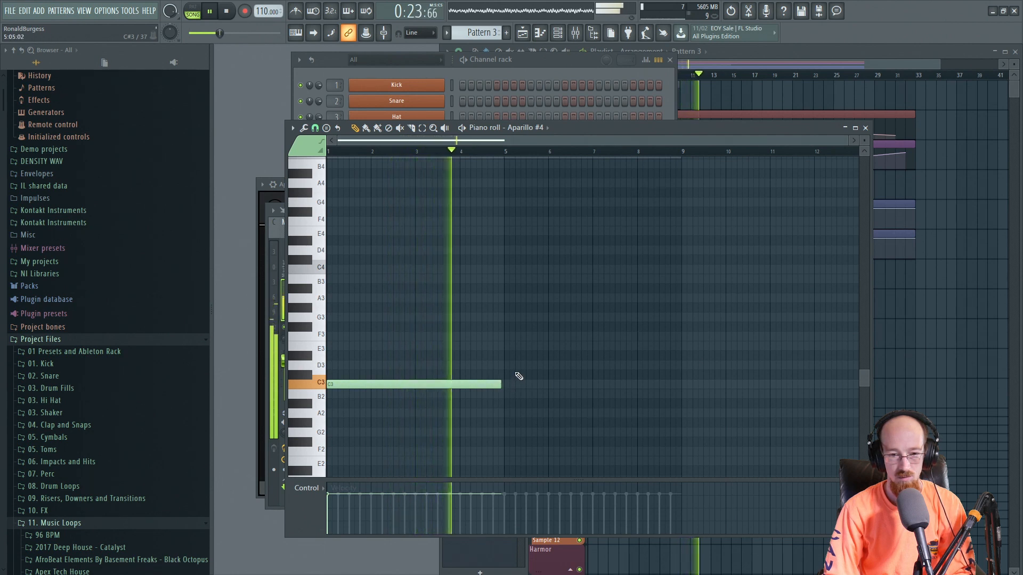
Add nearly four-bar bass notes for the fourth Aparillo: D#3 at bar 5, G2 at bar 9 and G#2 at bar 13, then stop playback
left_click(509, 354)
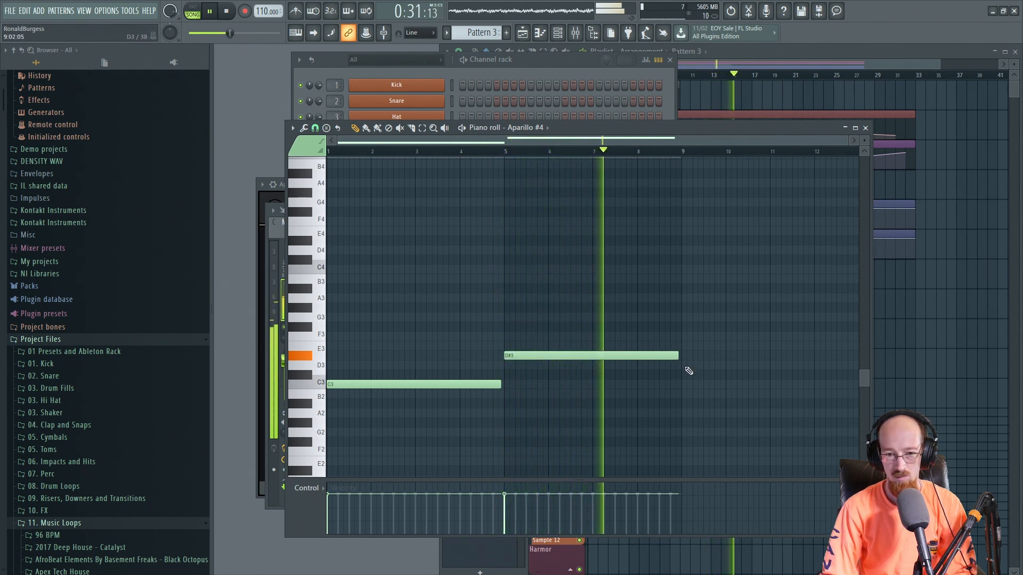
left_click(692, 432)
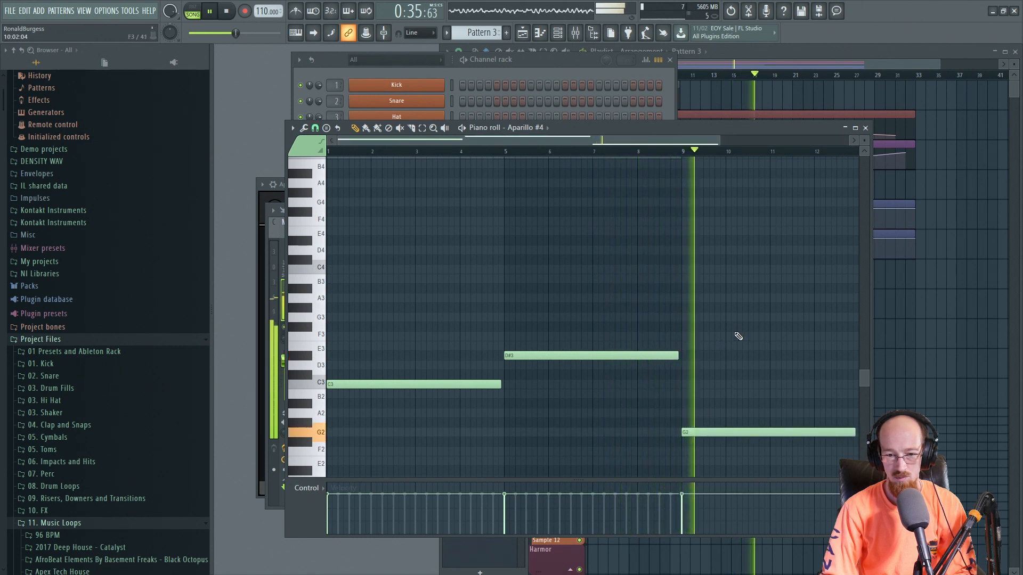
scroll(651, 304, "down", 2)
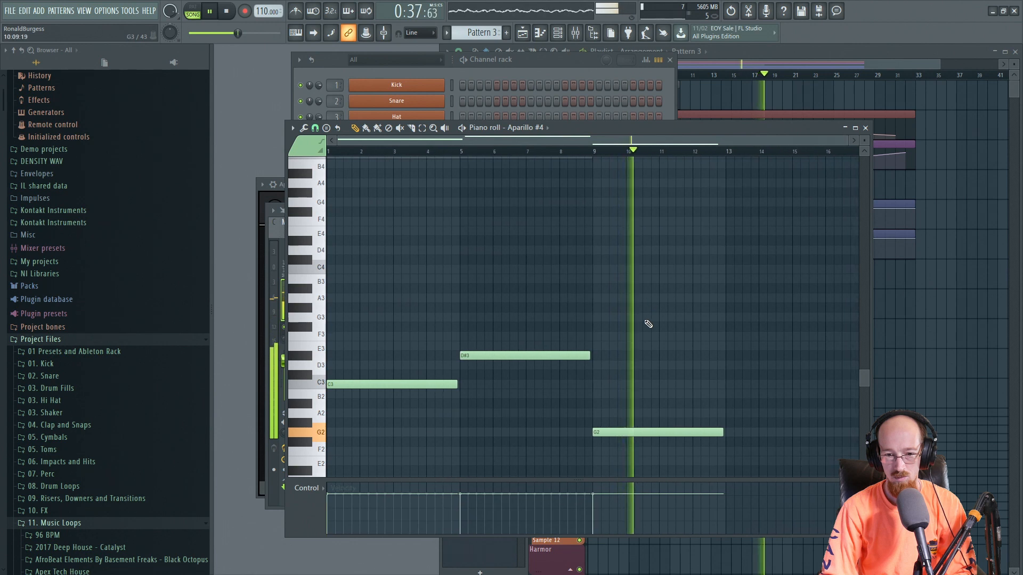
left_click(731, 384)
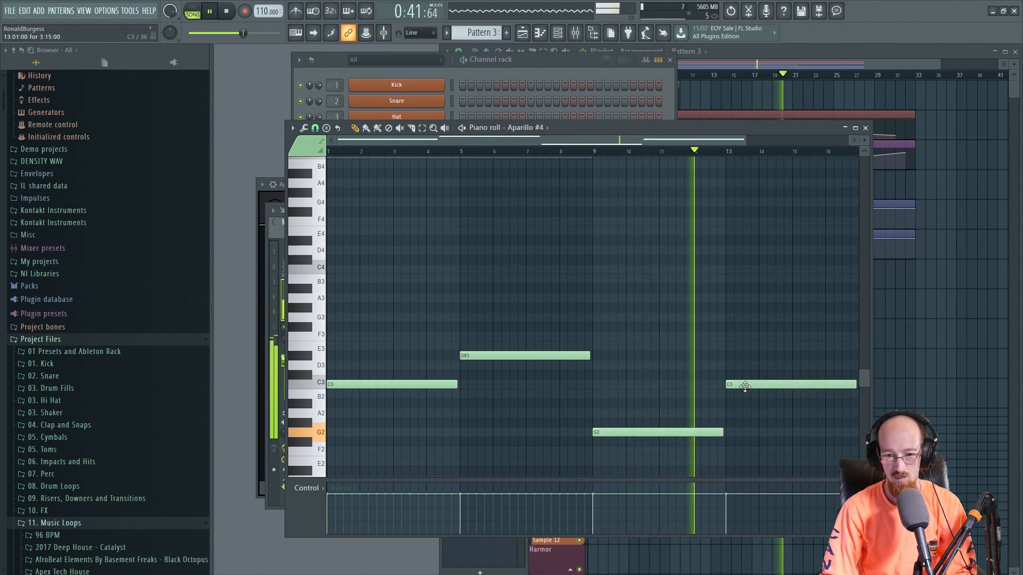
left_click_drag(746, 384, 743, 423)
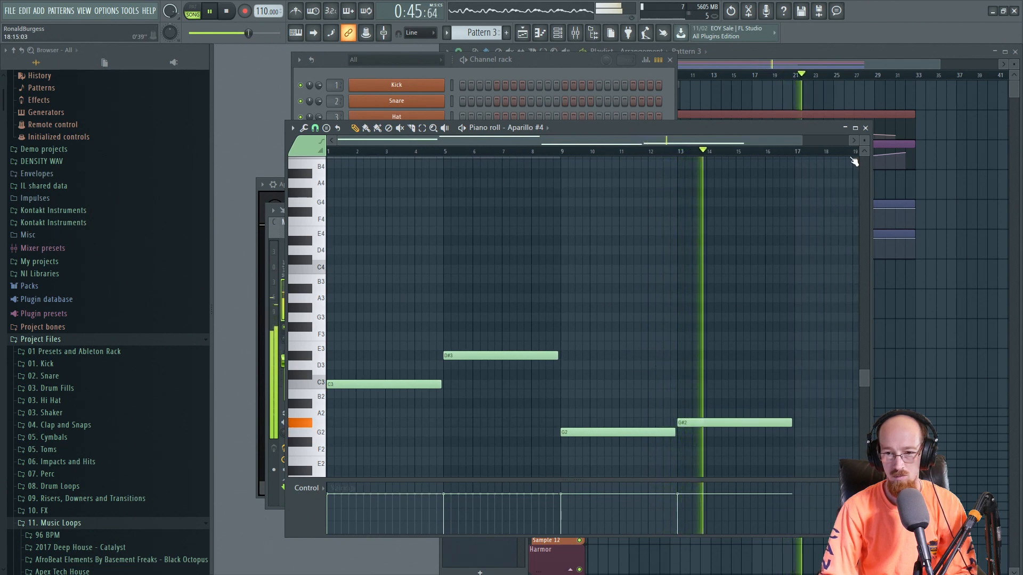
left_click(865, 128)
left_click(797, 53)
key("space")
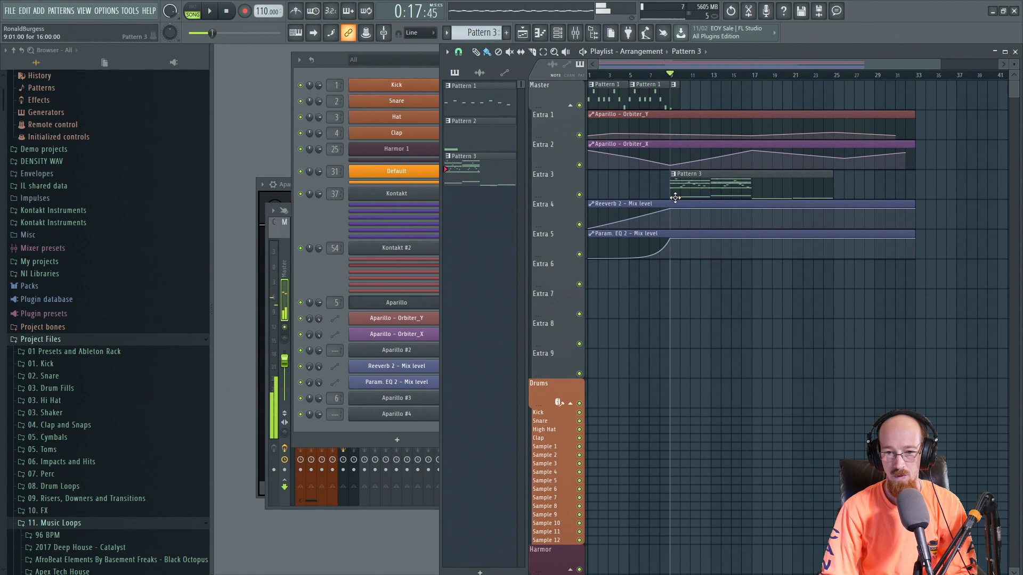
Route the fourth Aparillo to mixer track 7 and load Fruity Parametric EQ 2 in slot 4 of that track
left_click(323, 230)
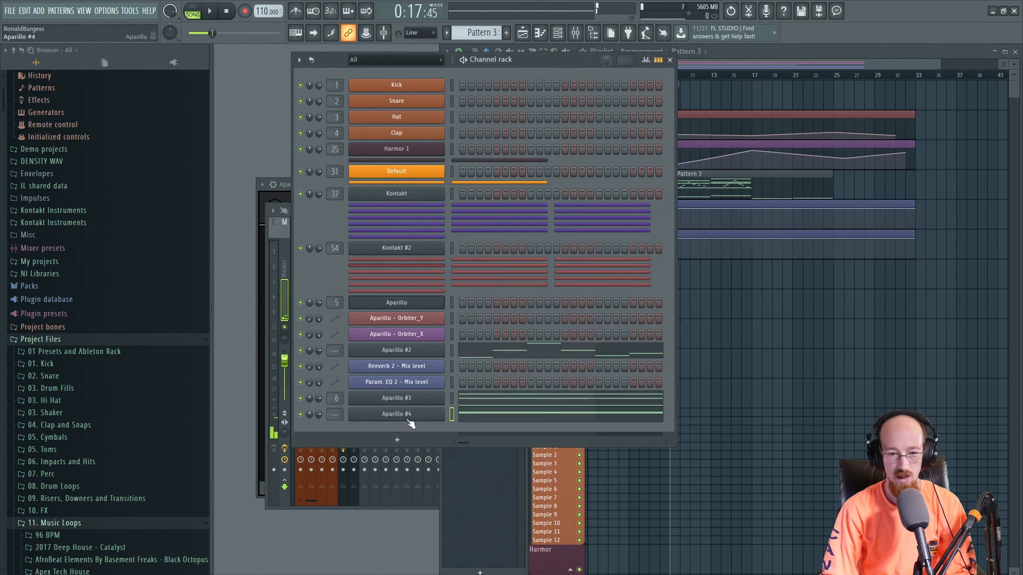
left_click(391, 415)
key("F9")
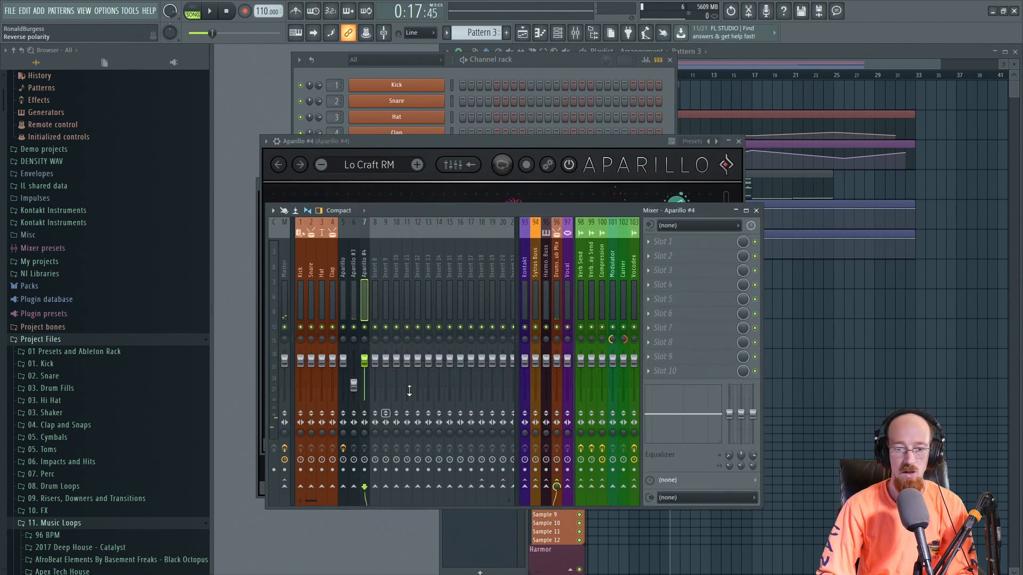
left_click(693, 290)
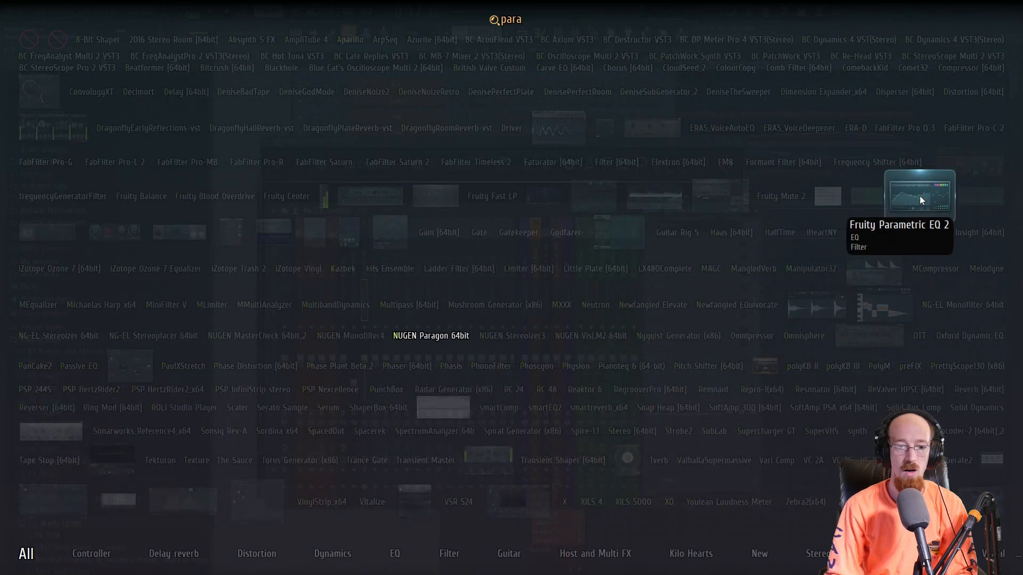
left_click(920, 190)
Shape the bass EQ during playback: high shelf about -14.6 dB at 1278 Hz, band 1 lowered in the lows, band 4 raised
left_click_drag(475, 248, 426, 284)
key("space")
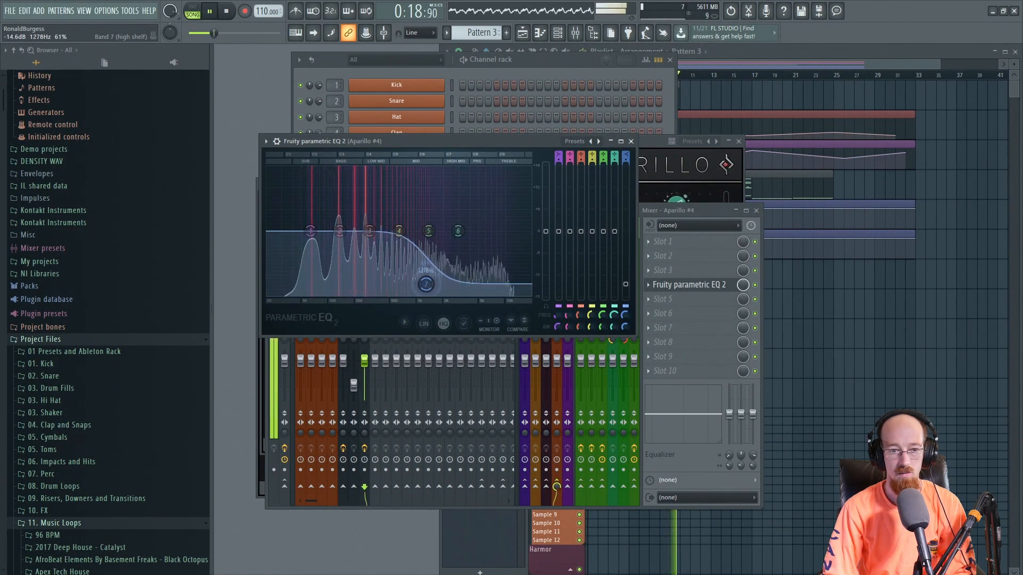
left_click_drag(313, 232, 315, 264)
left_click_drag(399, 231, 439, 207)
left_click_drag(316, 265, 300, 265)
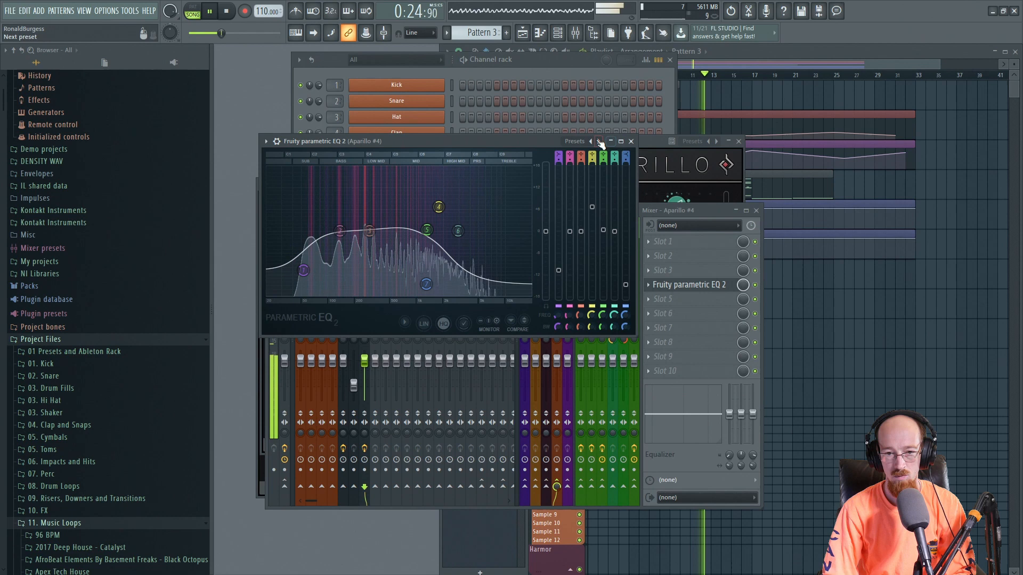
left_click(631, 141)
Close the fourth Aparillo's window and lower its mixer track fader to about -4.1 dB during playback
left_click(639, 155)
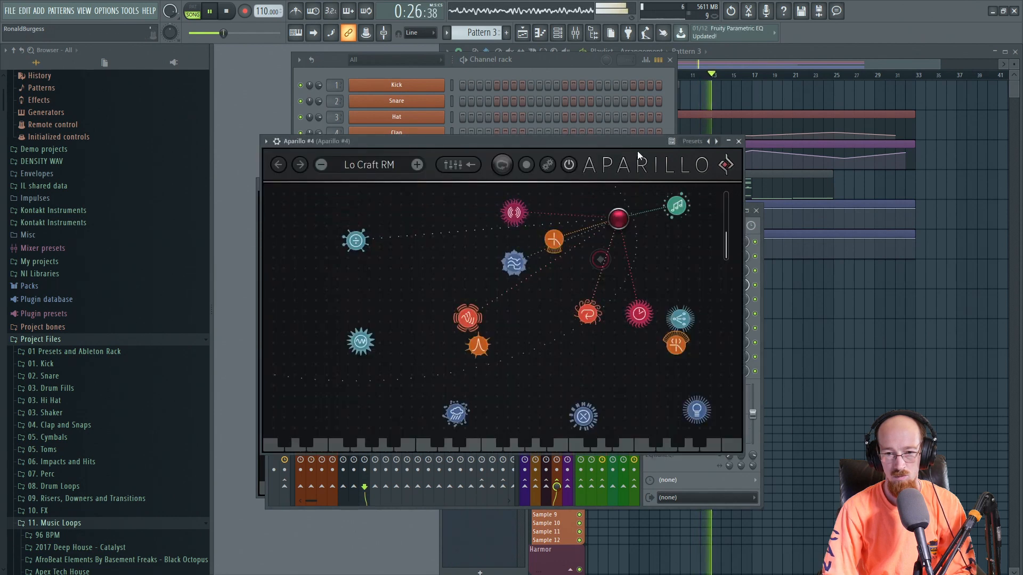
left_click(738, 142)
key("space")
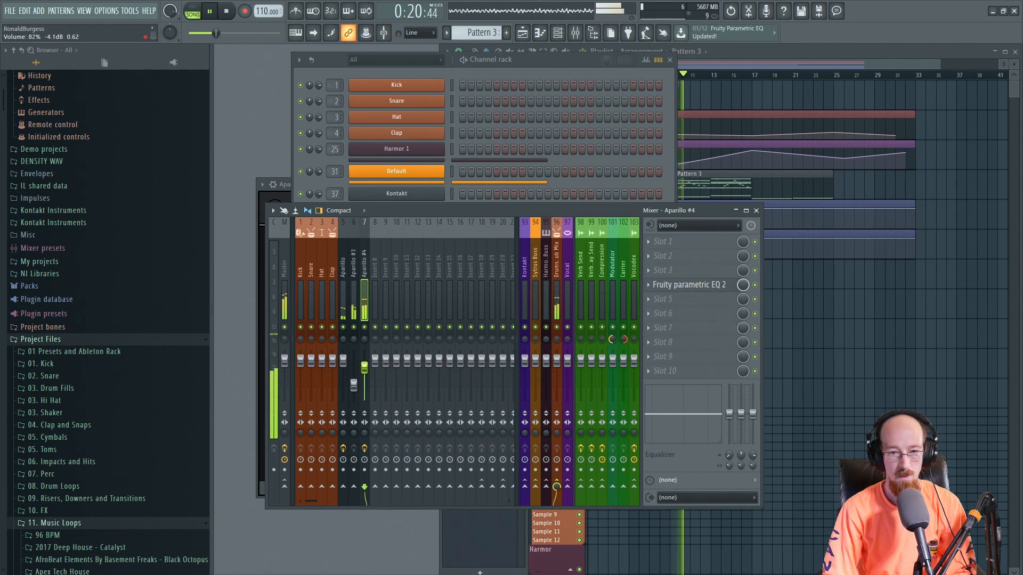
left_click(349, 69)
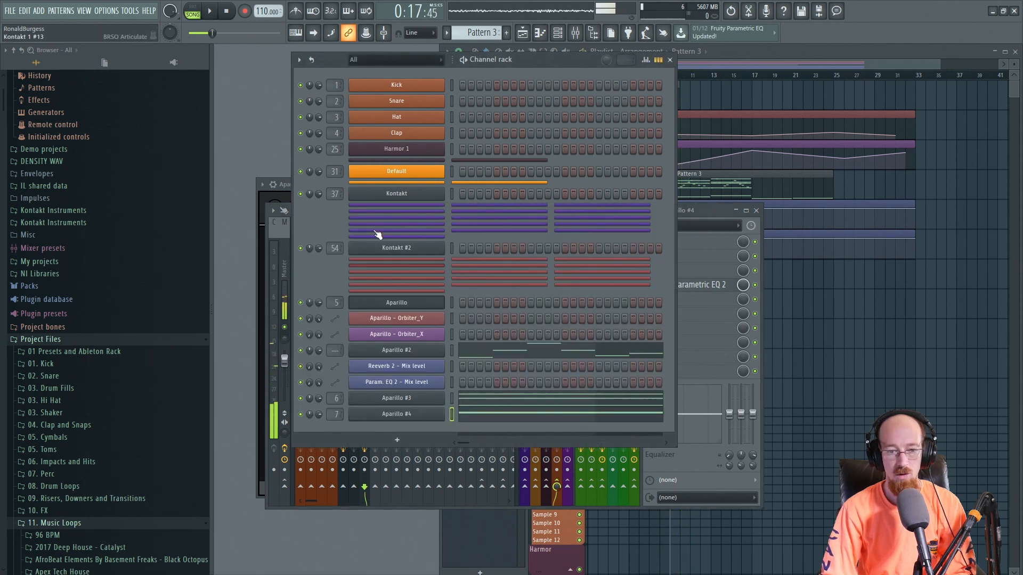
Duplicate the second Aparillo's whole eight-bar melody in Pattern 3 so the copy starts at bar 9
left_click(509, 355)
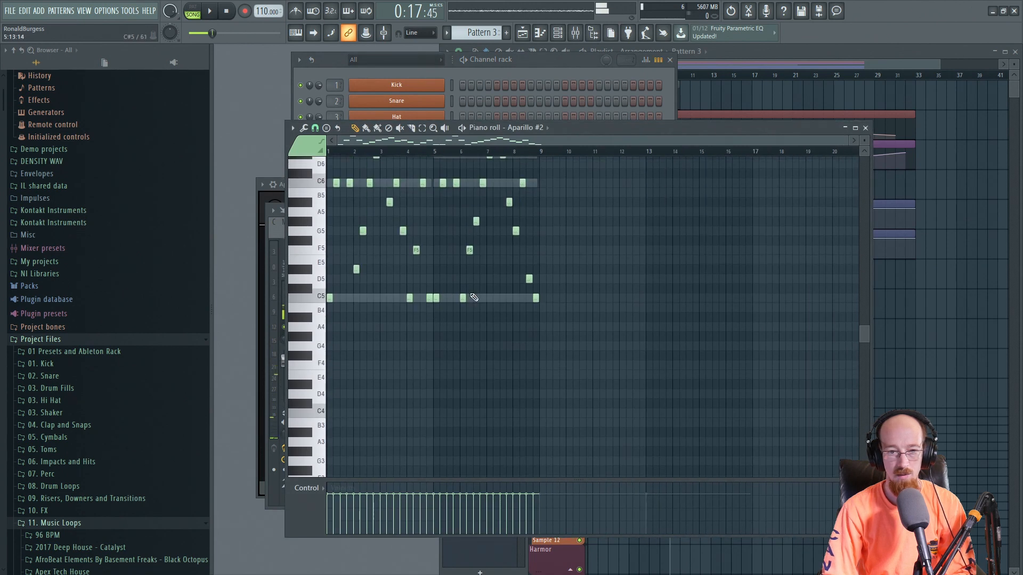
key("ctrl+a")
scroll(341, 385, "down", 2)
key("ctrl+b")
Compare the copied melody with the bass line, changing its G6 in bar 15 to F#6 and its G5 at bar 16 to G#5
scroll(591, 391, "down", 10)
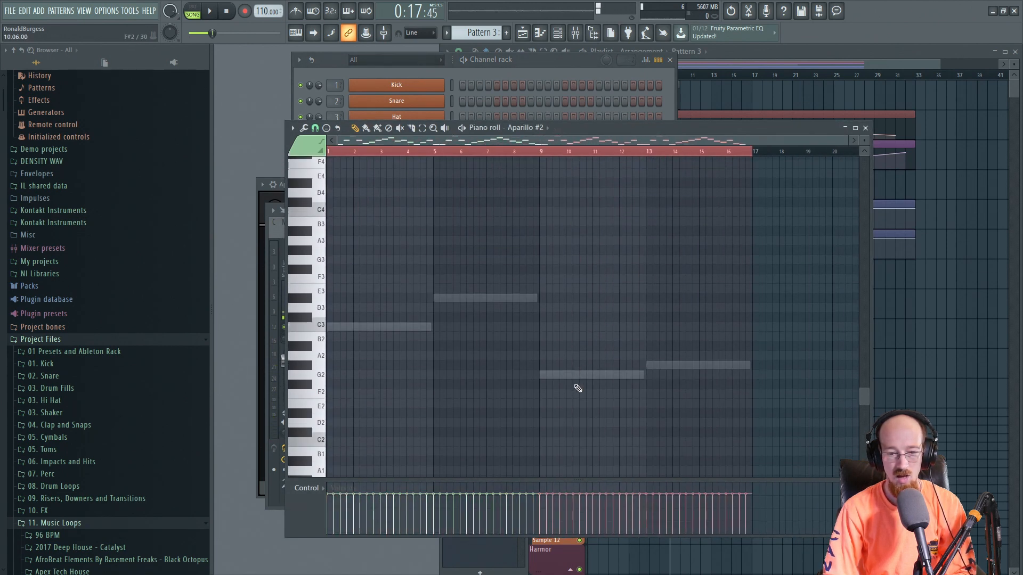
scroll(578, 388, "up", 2)
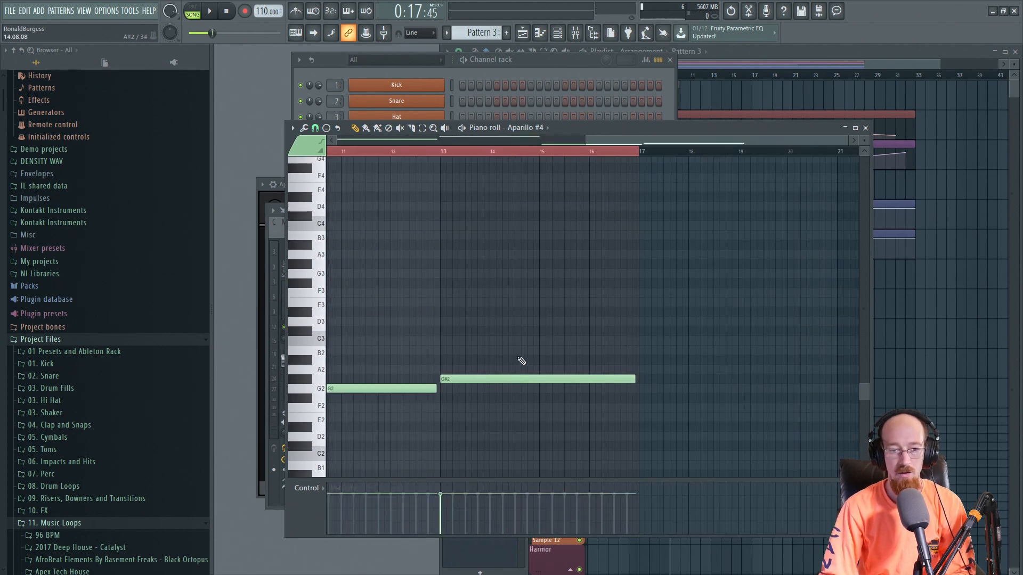
scroll(521, 361, "up", 10)
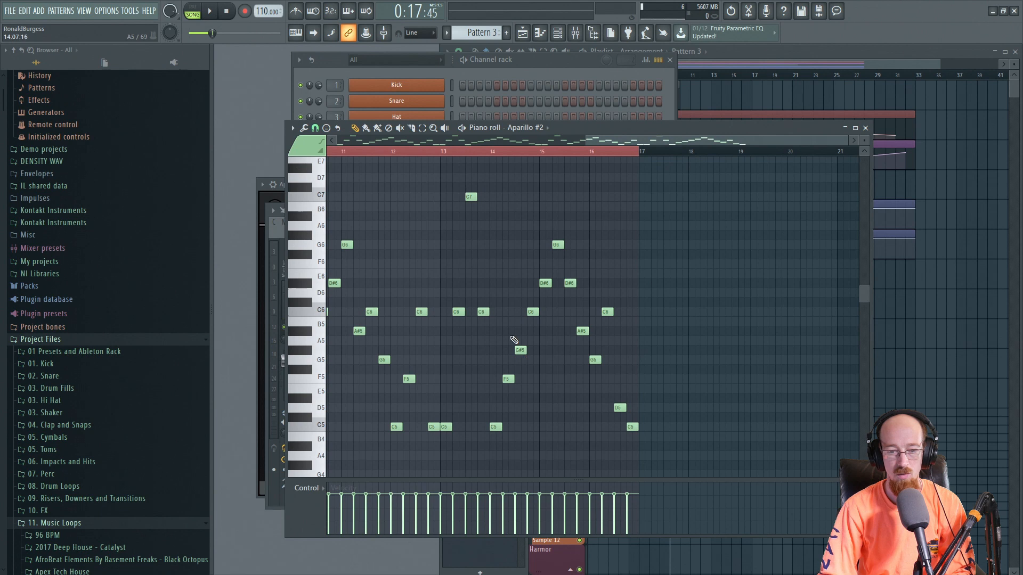
scroll(517, 350, "up", 2)
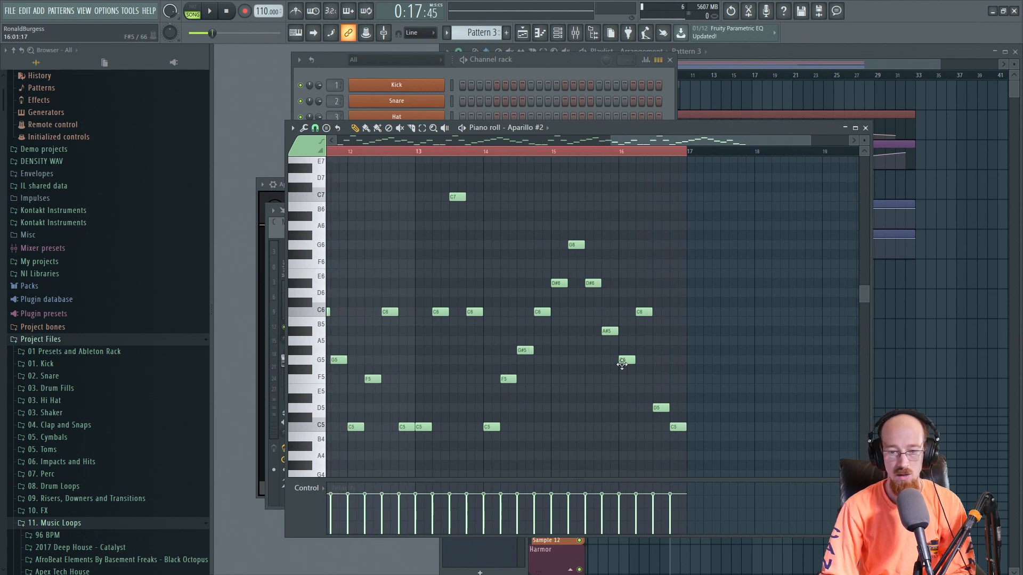
scroll(604, 360, "down", 10)
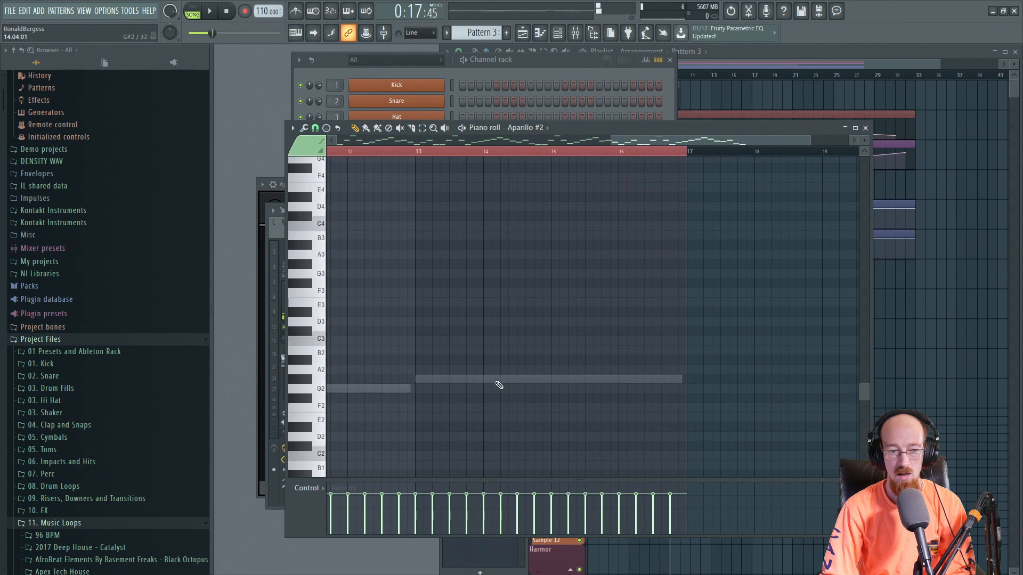
scroll(629, 349, "up", 10)
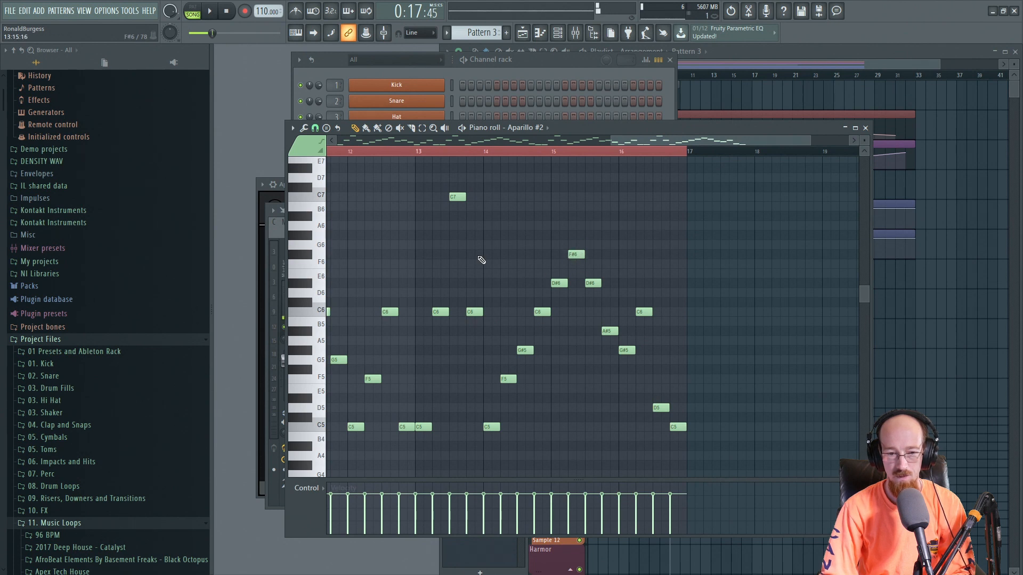
Play the melody from bar 13, raise the F#6 in bar 15 to G#6, listen again and return to the playlist
scroll(620, 281, "left", 3)
scroll(644, 325, "up", 2)
scroll(647, 325, "down", 3)
key("space")
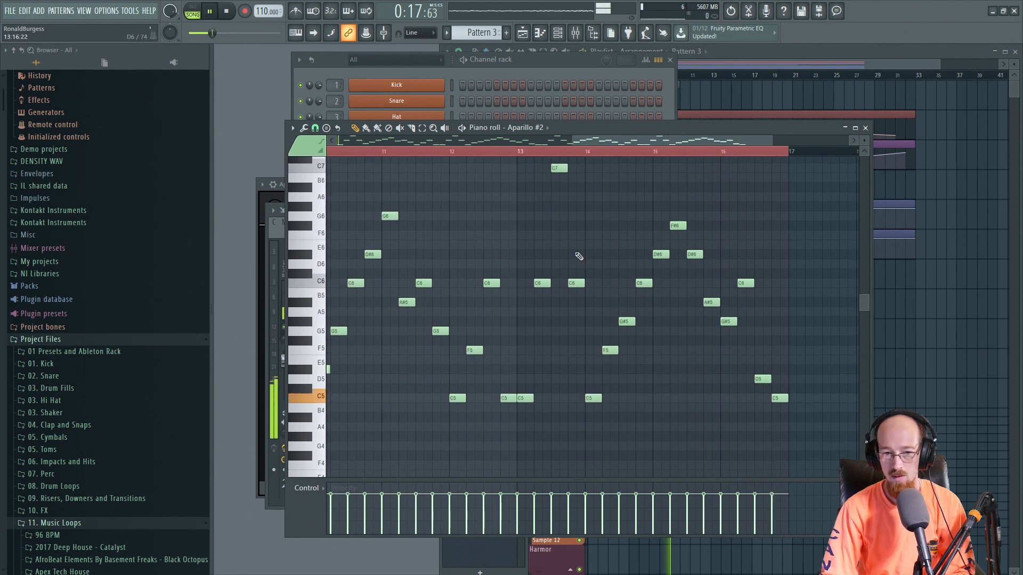
left_click(520, 153)
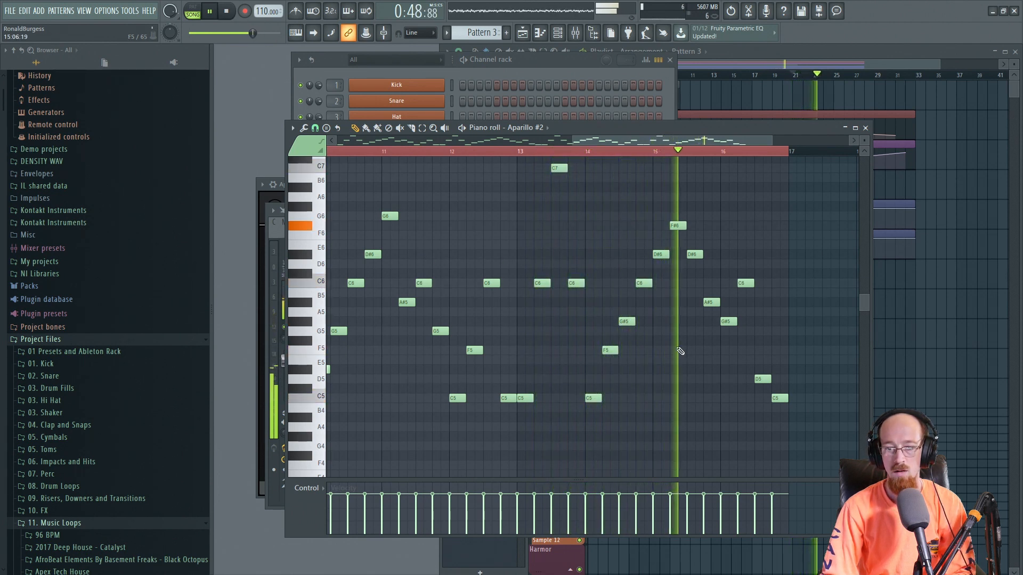
key("space")
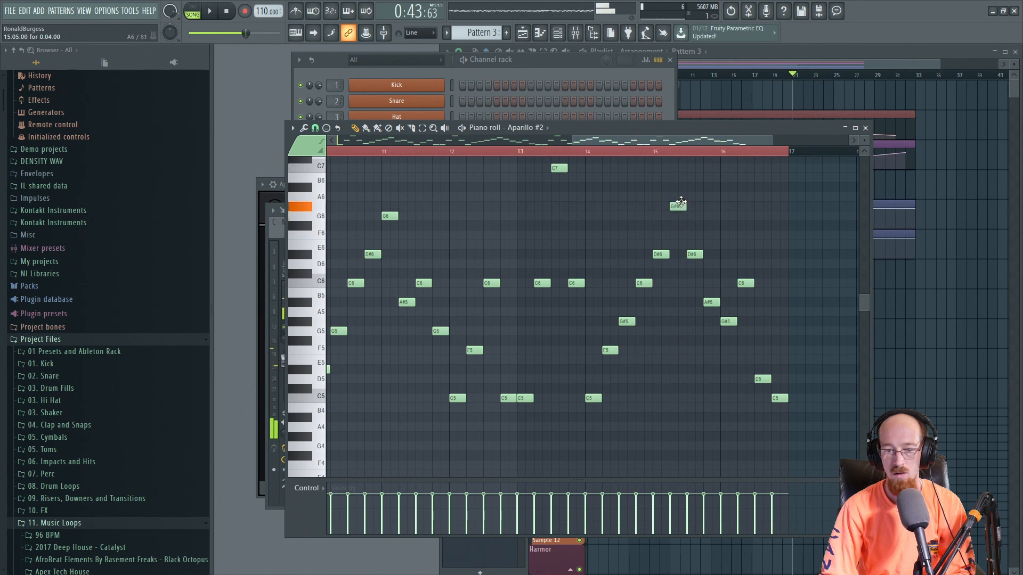
key("space")
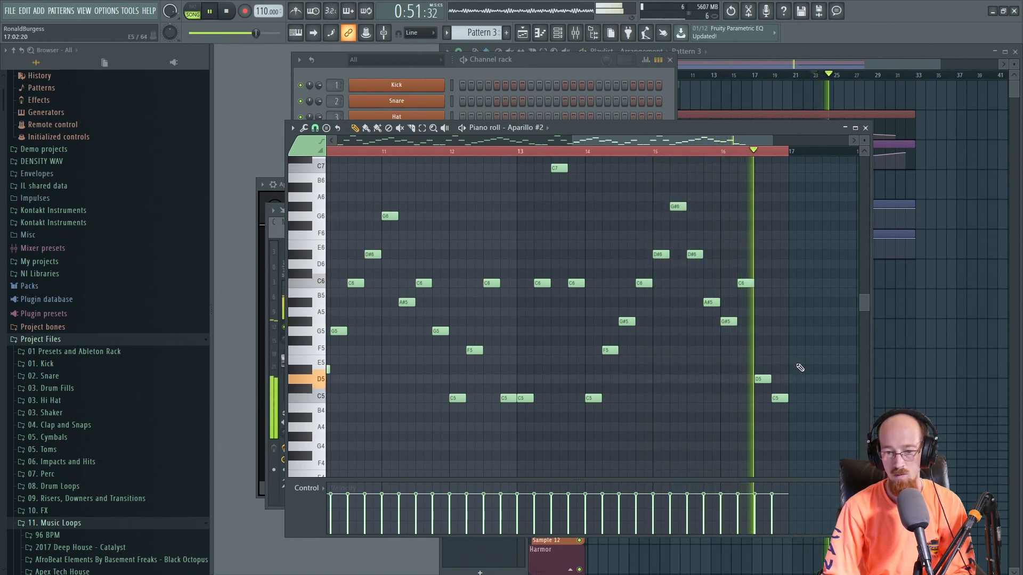
left_click(866, 129)
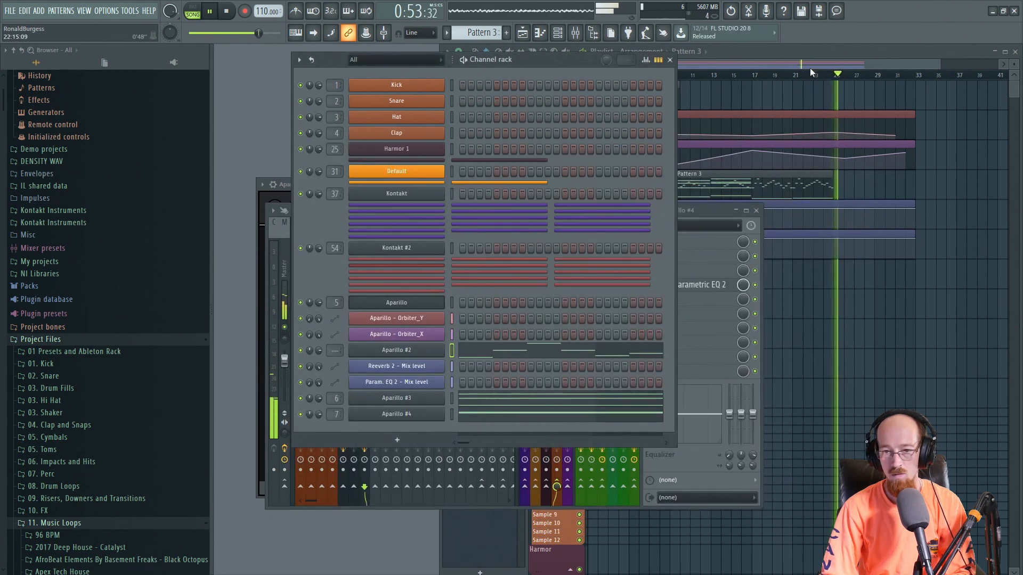
left_click(773, 52)
key("space")
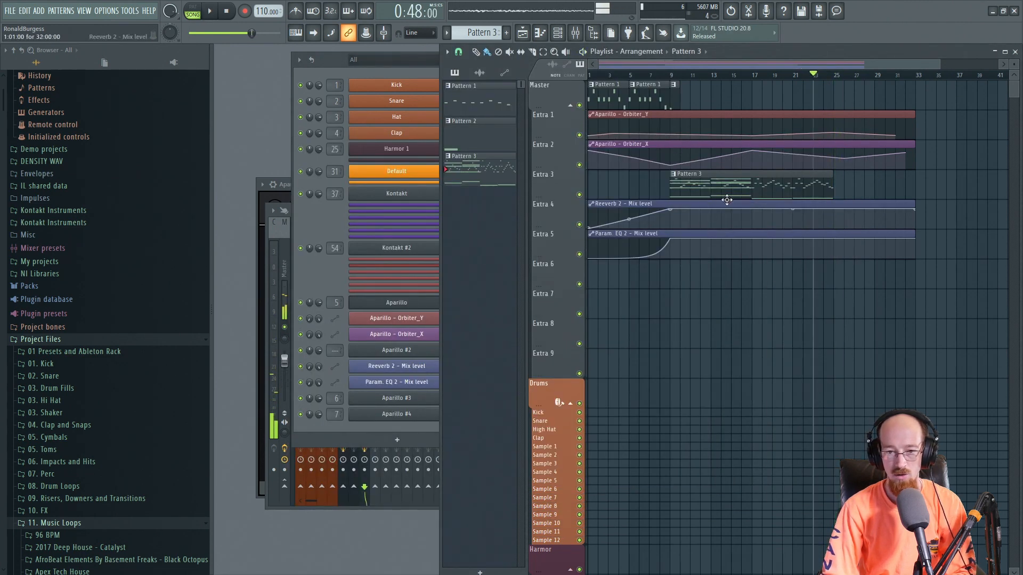
Open the third Aparillo's chords in the piano roll and play them from bar 9
left_click(320, 227)
left_click(490, 398)
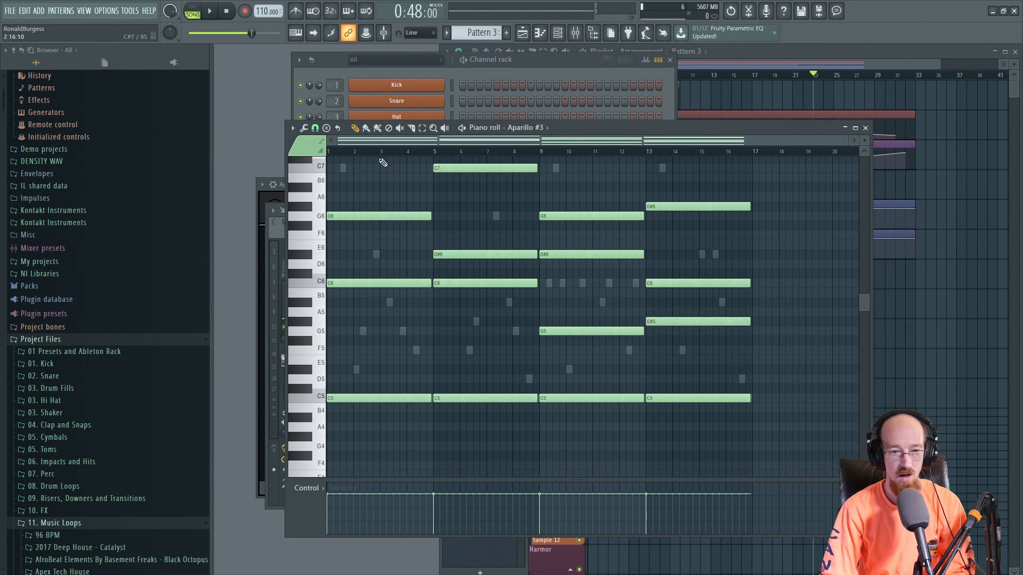
left_click(544, 156)
key("space")
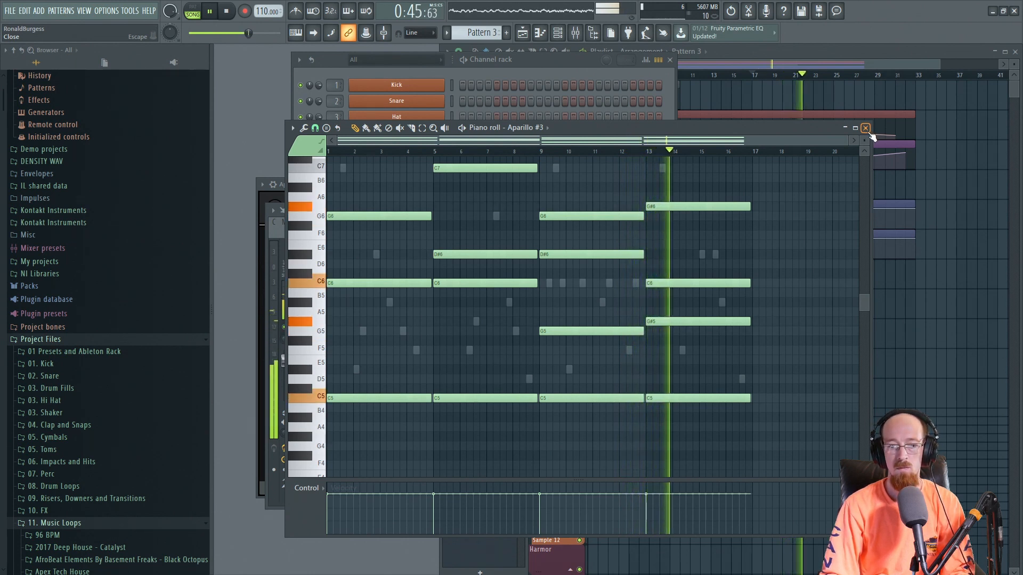
Draw a nearly four-bar chord of C5, D#5, G5 and C6 at bar 17 for the third Aparillo, then close the piano roll
left_click_drag(666, 142, 761, 144)
left_click(657, 398)
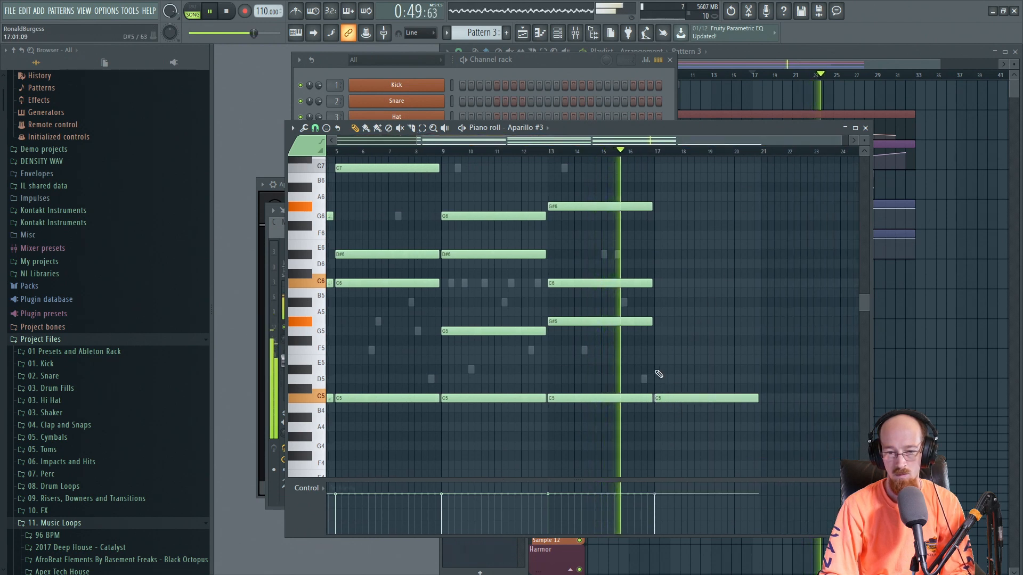
left_click(658, 369)
left_click(658, 331)
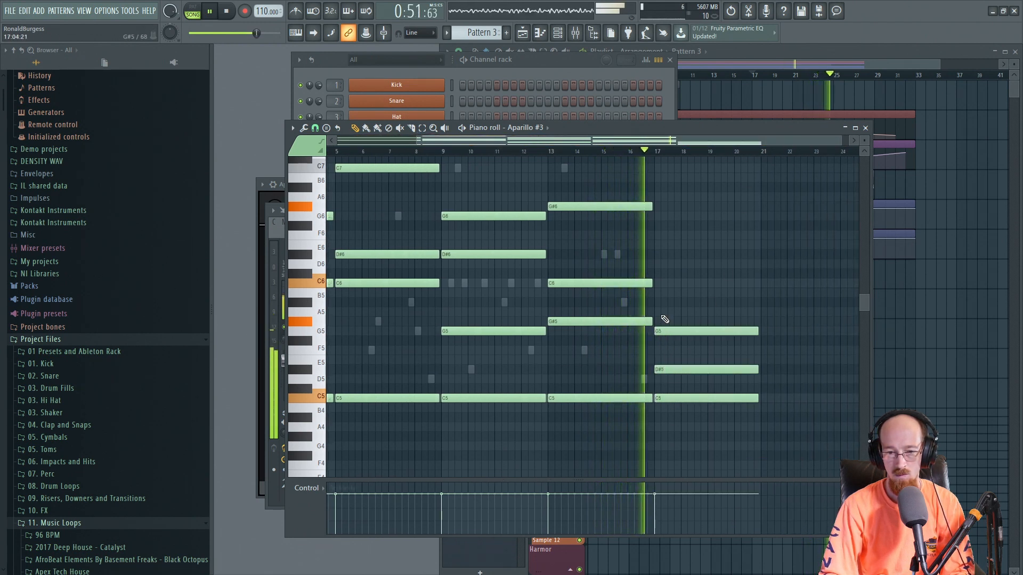
left_click(659, 282)
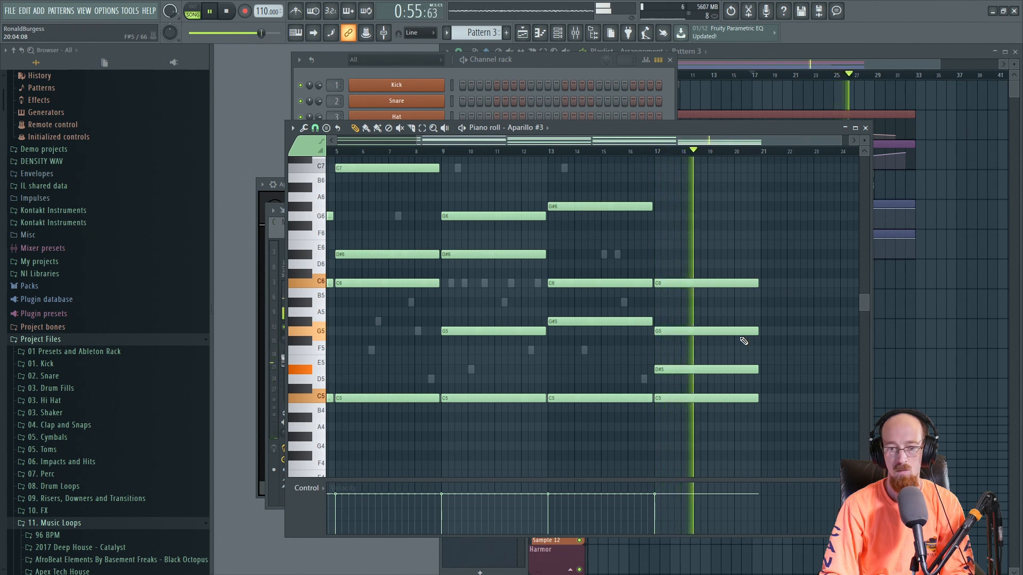
key("space")
left_click(866, 129)
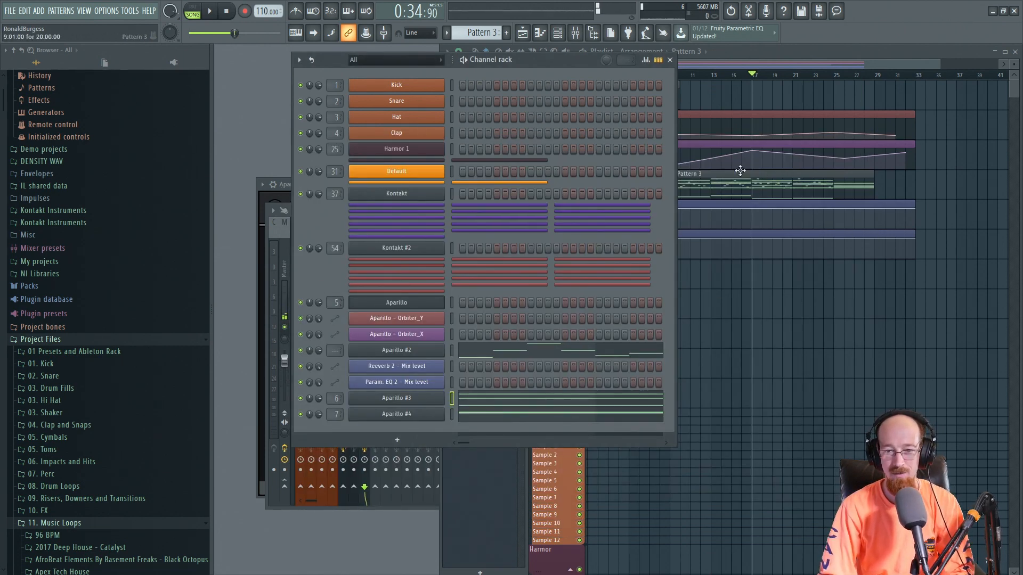
left_click(805, 68)
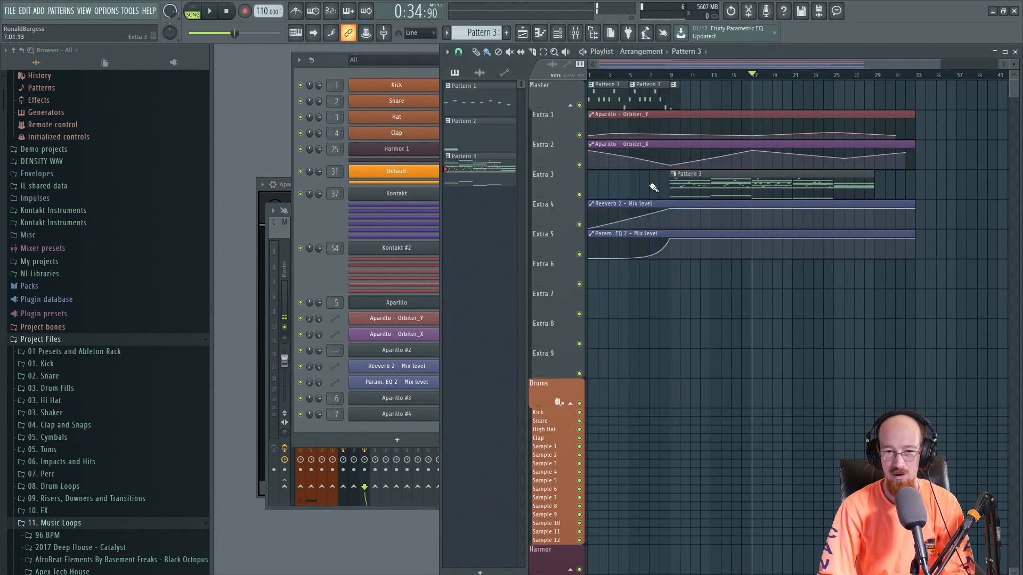
left_click(327, 279)
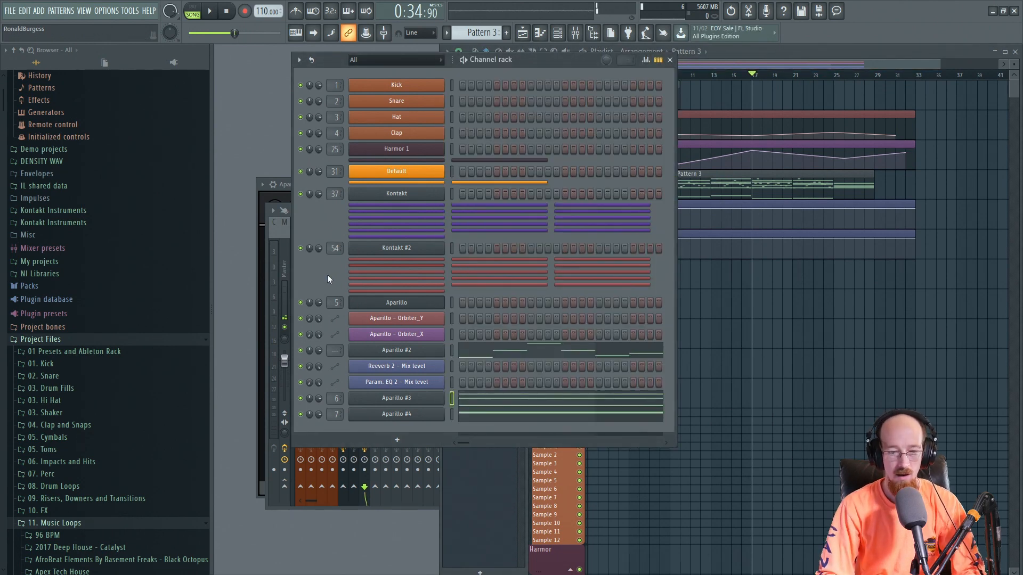
Add a fifth Aparillo synth channel to the channel rack
right_click(393, 441)
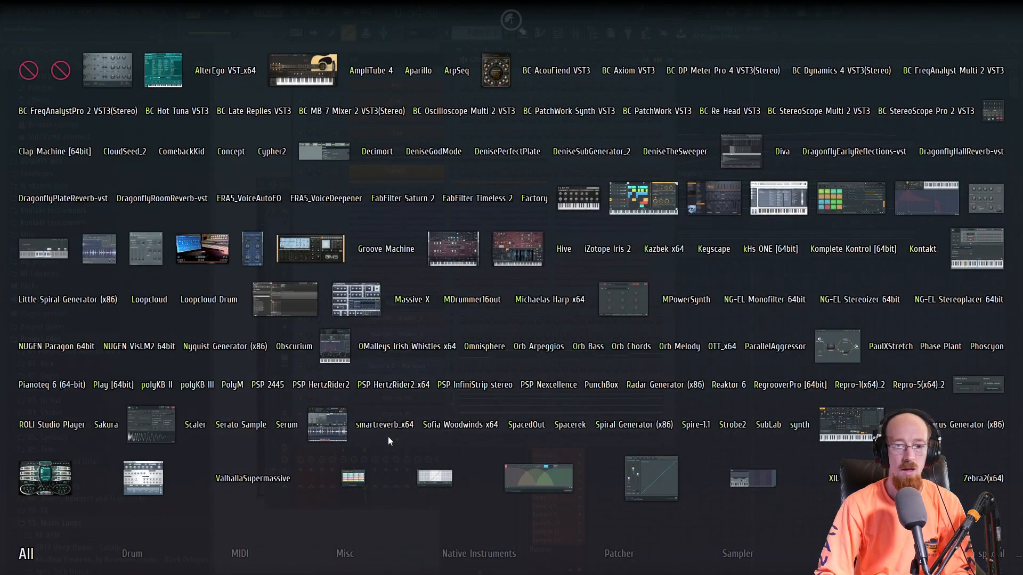
type("ap")
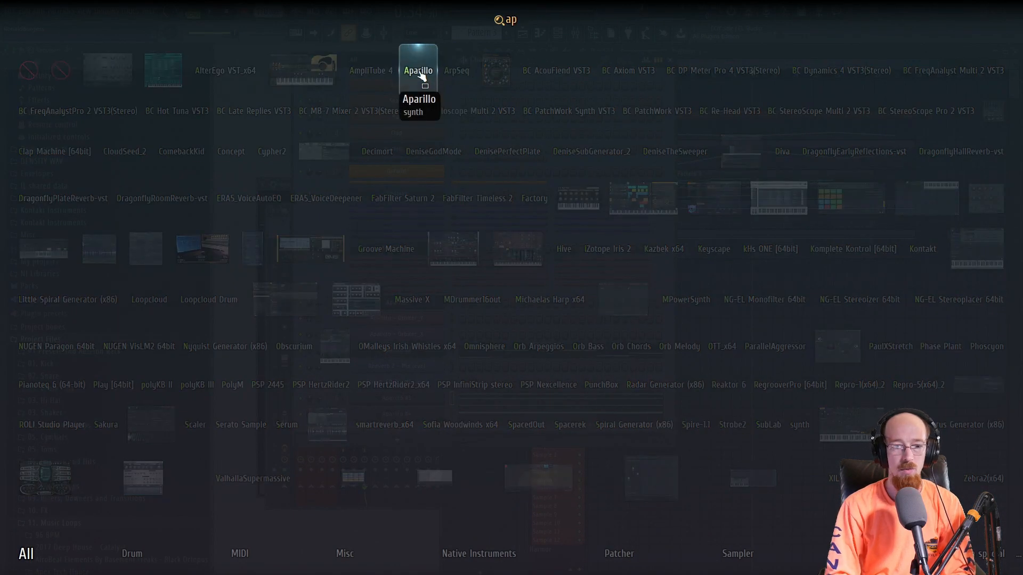
key("Return")
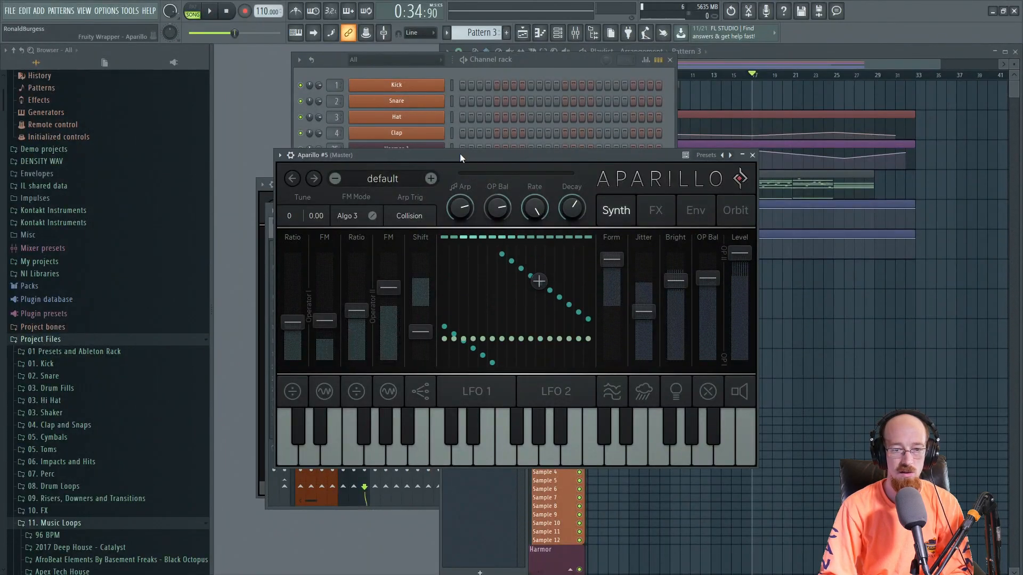
Audition the new Aparillo's bell presets from Bellissima KPR onward, settle on DX Bells CCT and close the synth
left_click(387, 166)
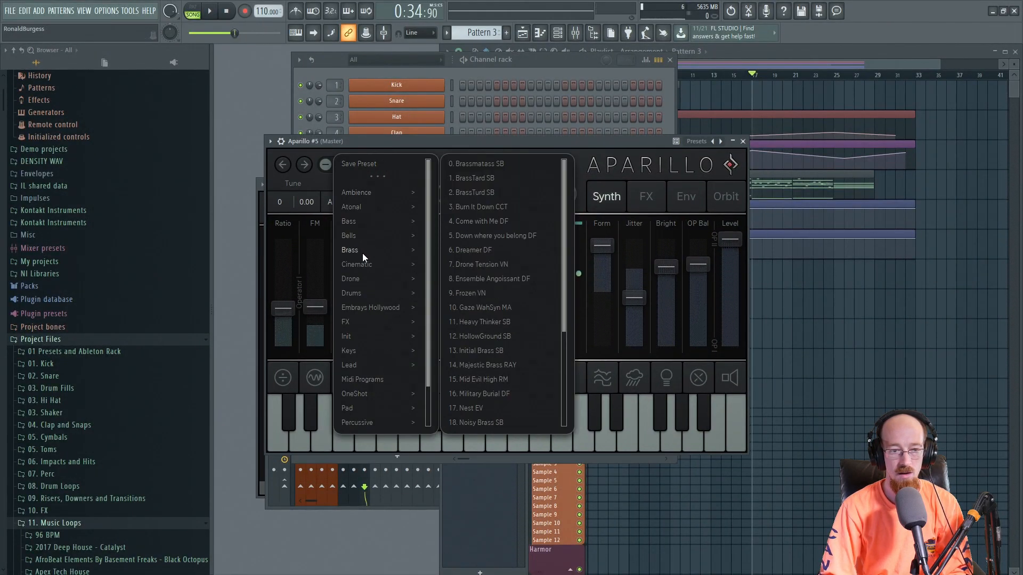
mouse_move(360, 240)
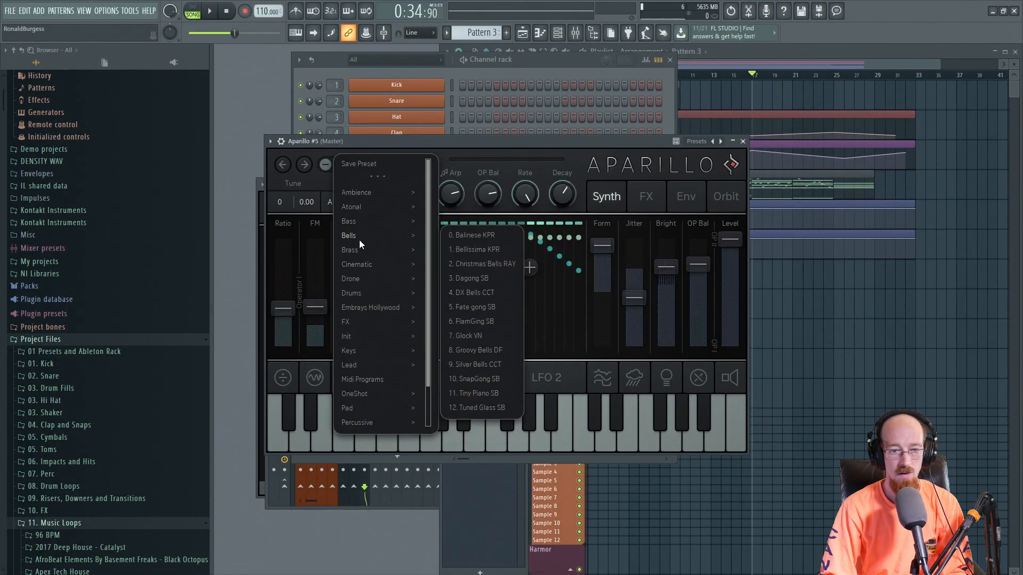
left_click(477, 248)
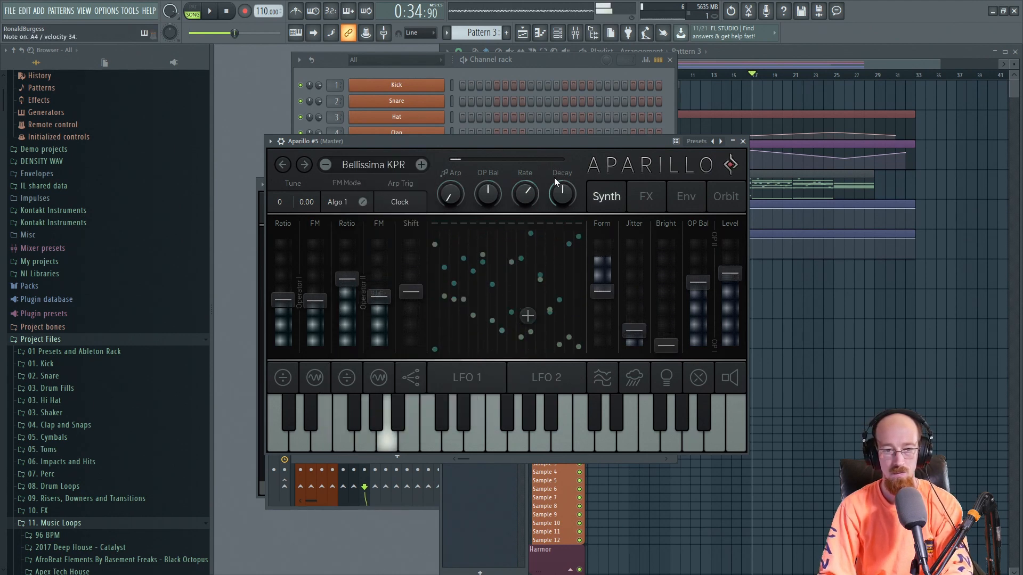
left_click(421, 166)
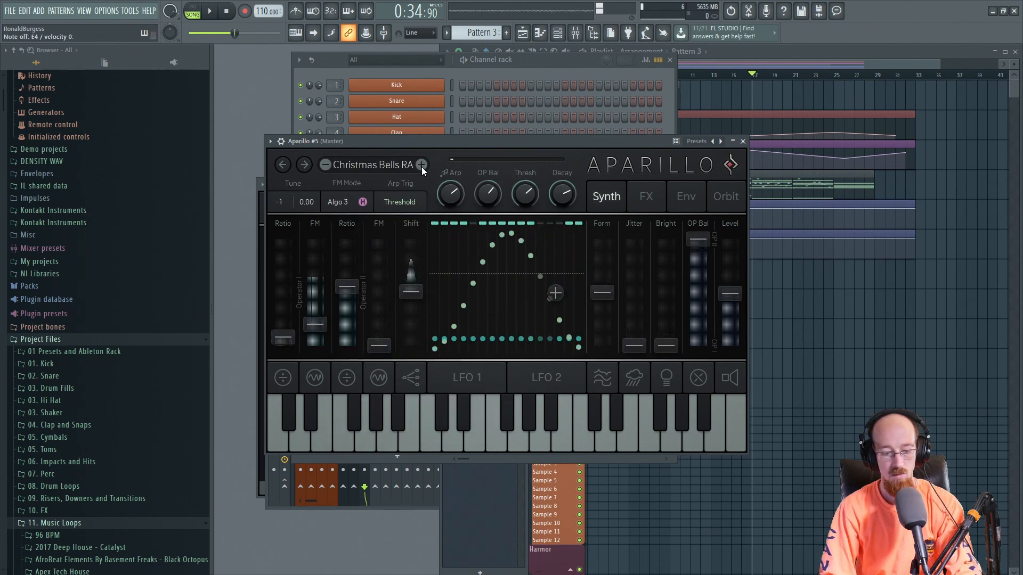
left_click(421, 166)
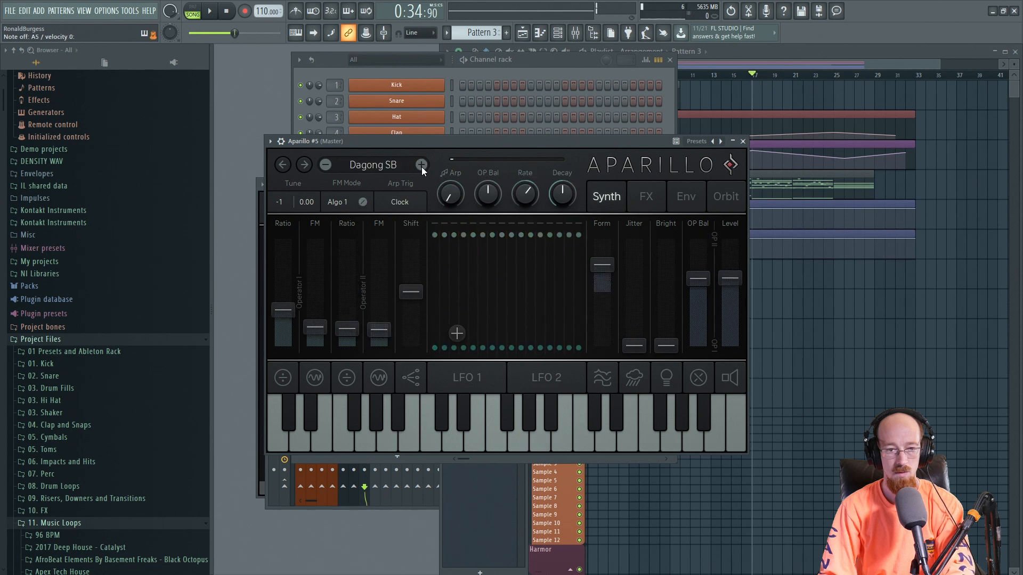
left_click(420, 167)
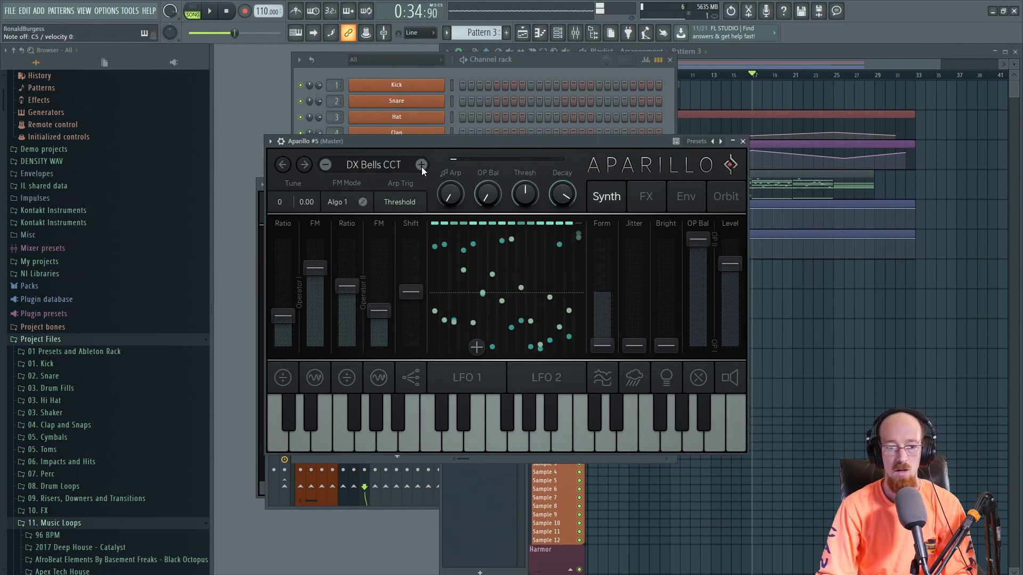
left_click(742, 141)
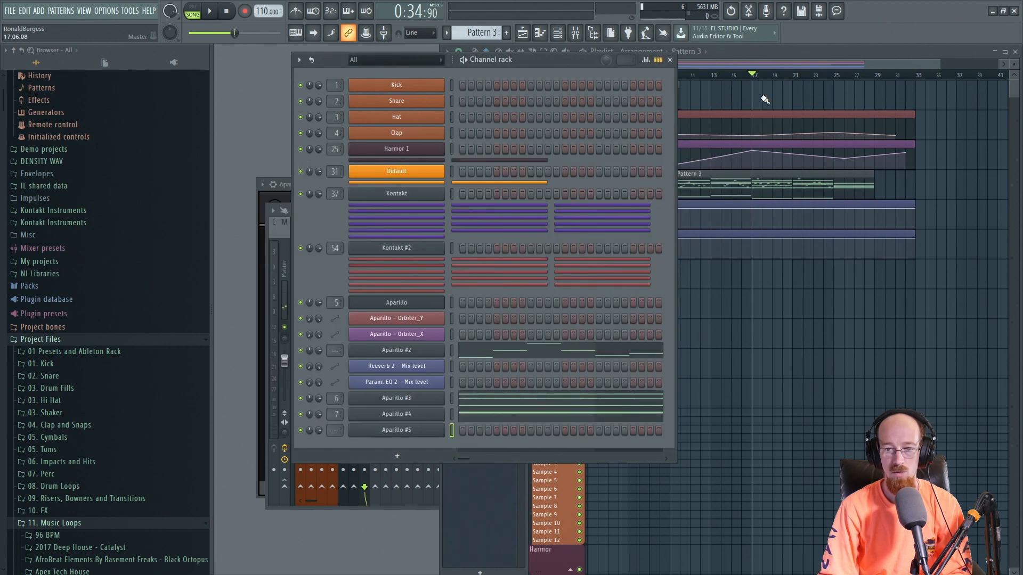
Draw a descending line of C8, G7, D#7 and C7 on bar 9's beats, then G6 at bar 10, for the fifth Aparillo
left_click(743, 64)
left_click_drag(751, 76, 679, 79)
left_click(318, 277)
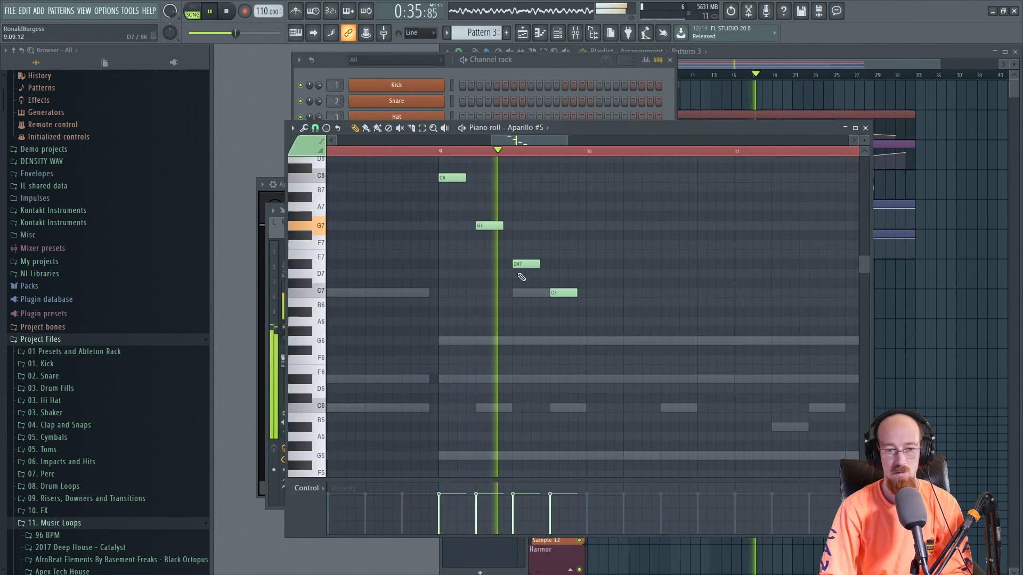
key("space")
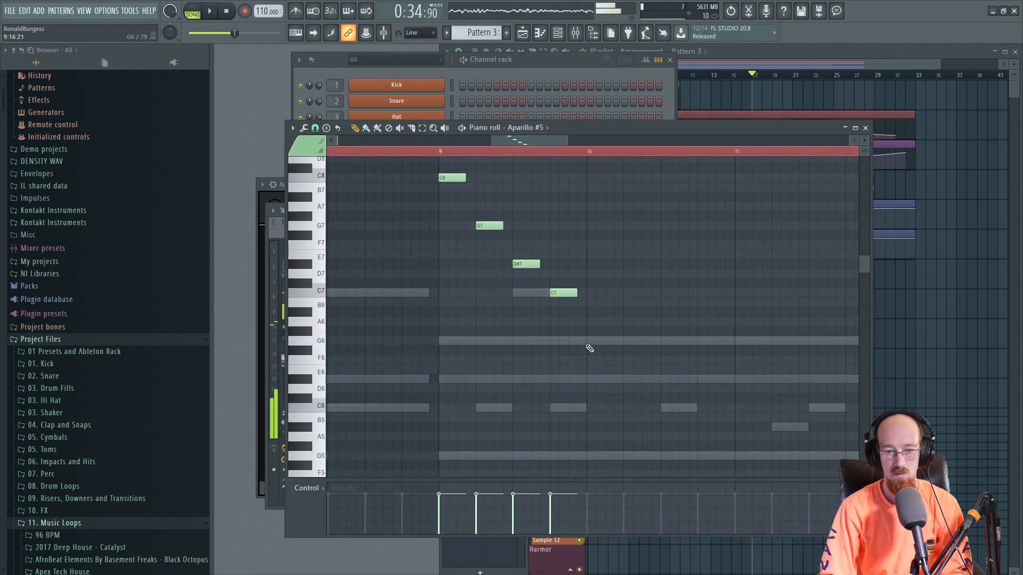
left_click_drag(608, 341, 599, 342)
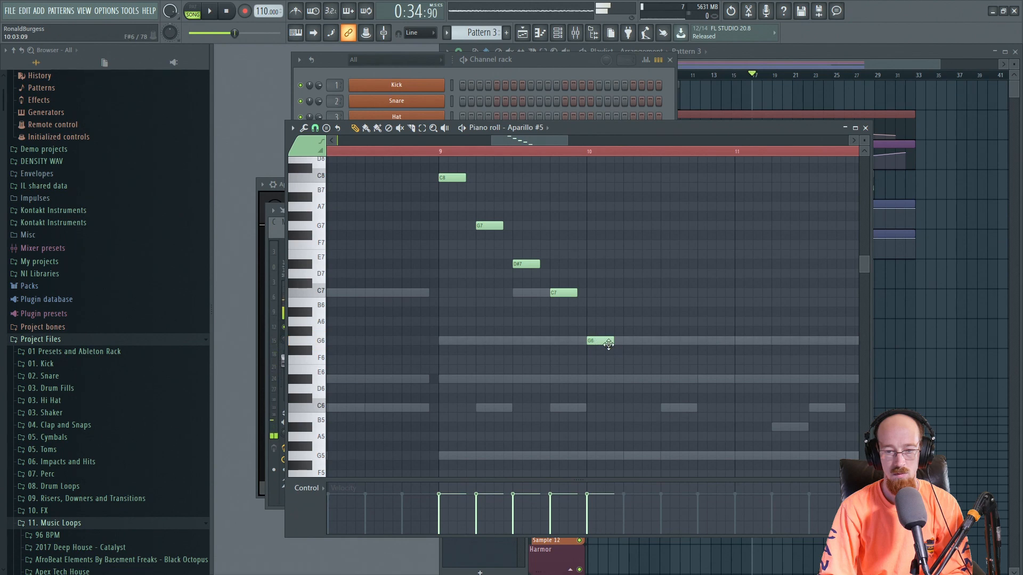
In the fifth Aparillo's effects, set Spacializer size to 77.5%, mix to 84.5% and the spacial range to Large
left_click(331, 65)
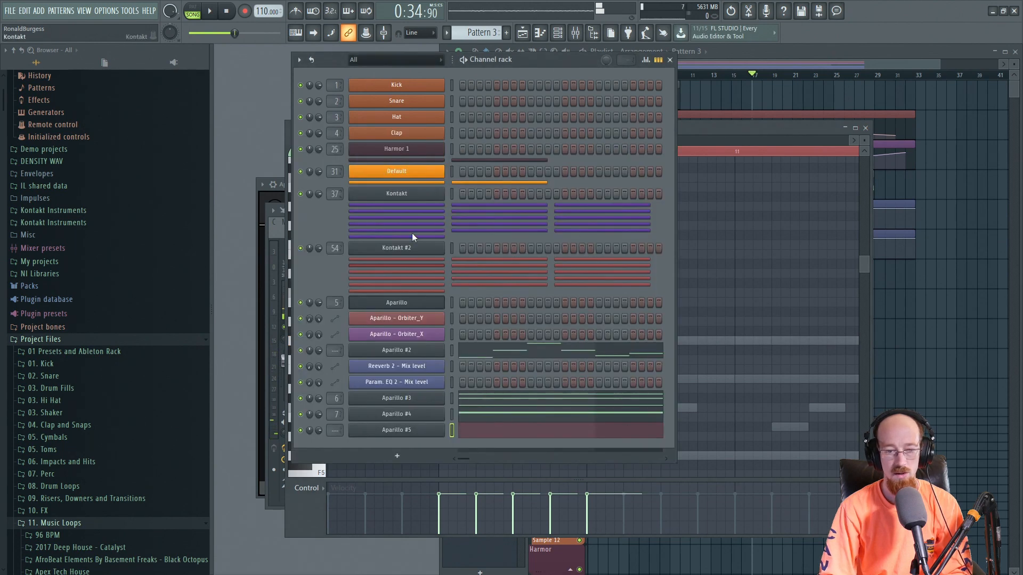
left_click(425, 430)
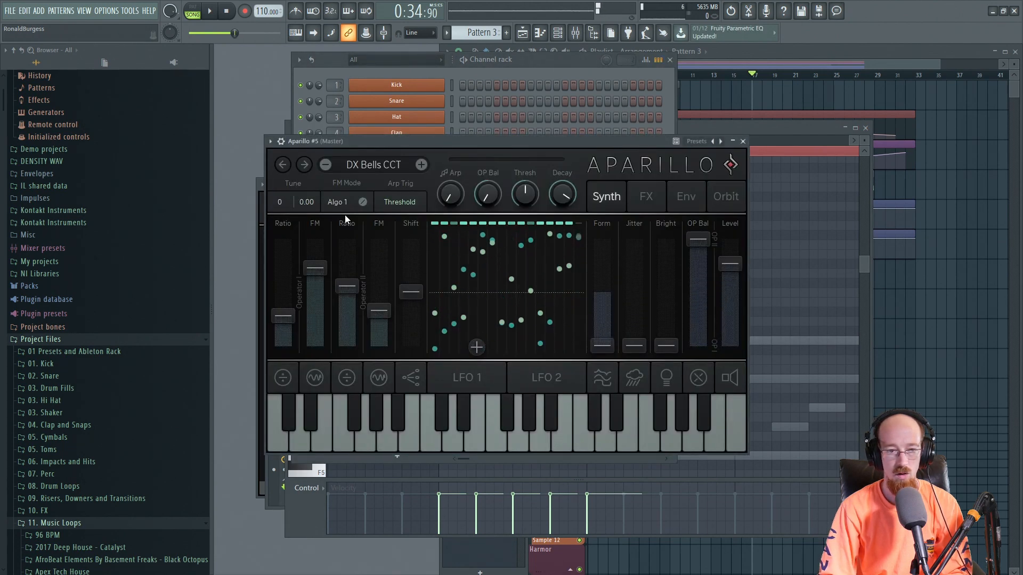
left_click(643, 200)
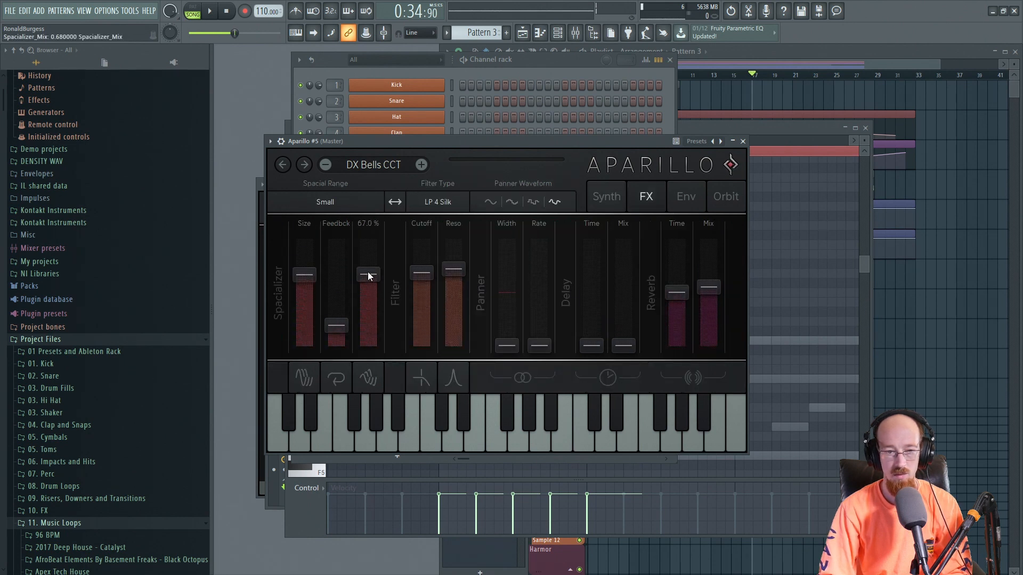
left_click_drag(376, 265, 369, 258)
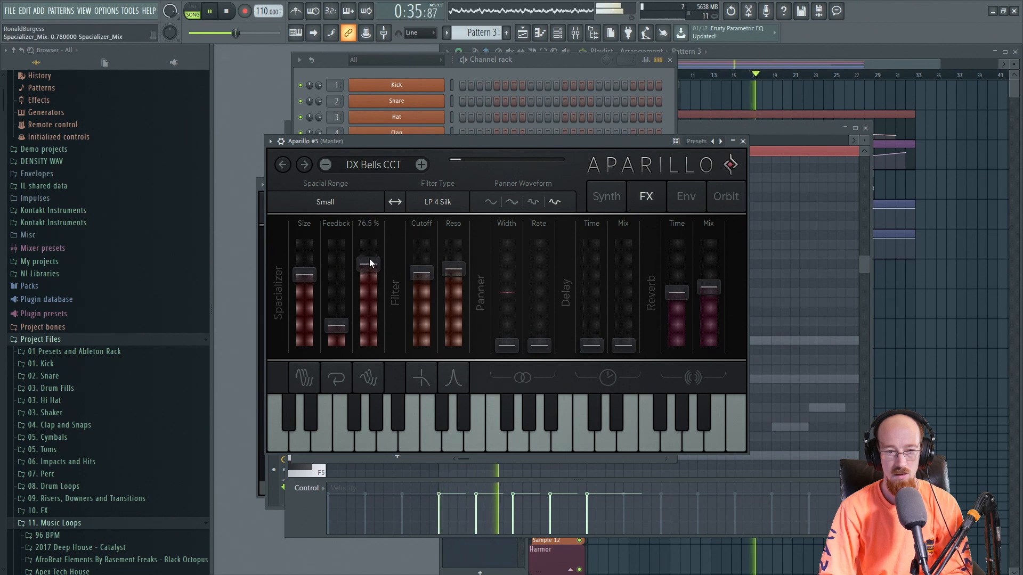
left_click_drag(308, 274, 309, 263)
left_click(359, 203)
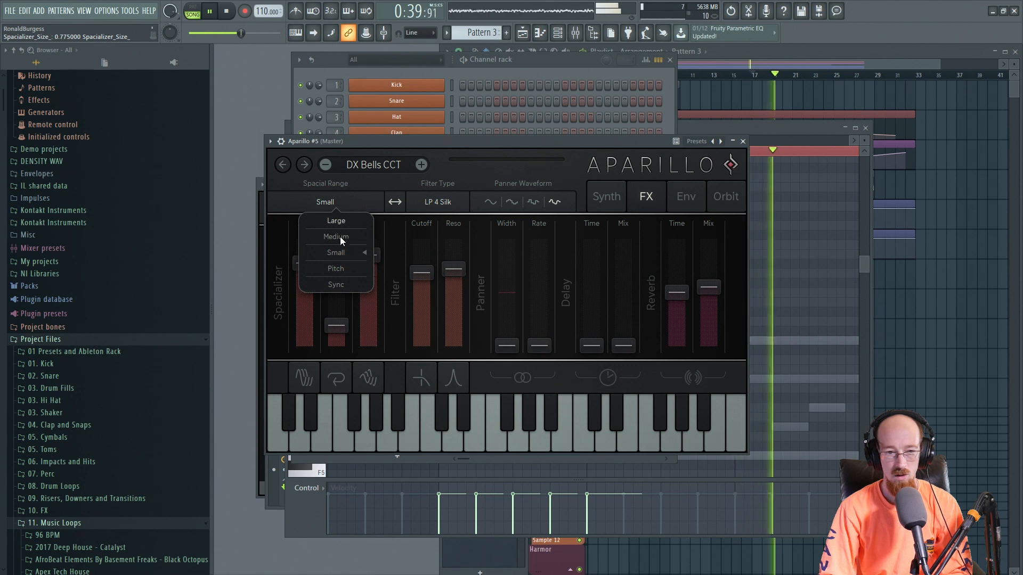
left_click(344, 223)
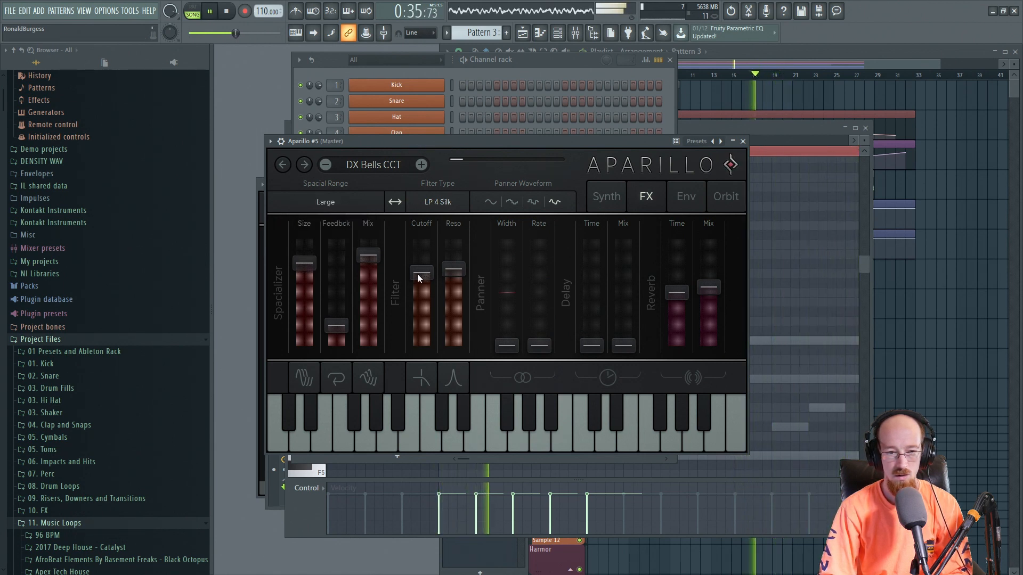
mouse_move(372, 256)
left_mouse_down()
mouse_move(359, 296)
mouse_move(372, 260)
left_mouse_up()
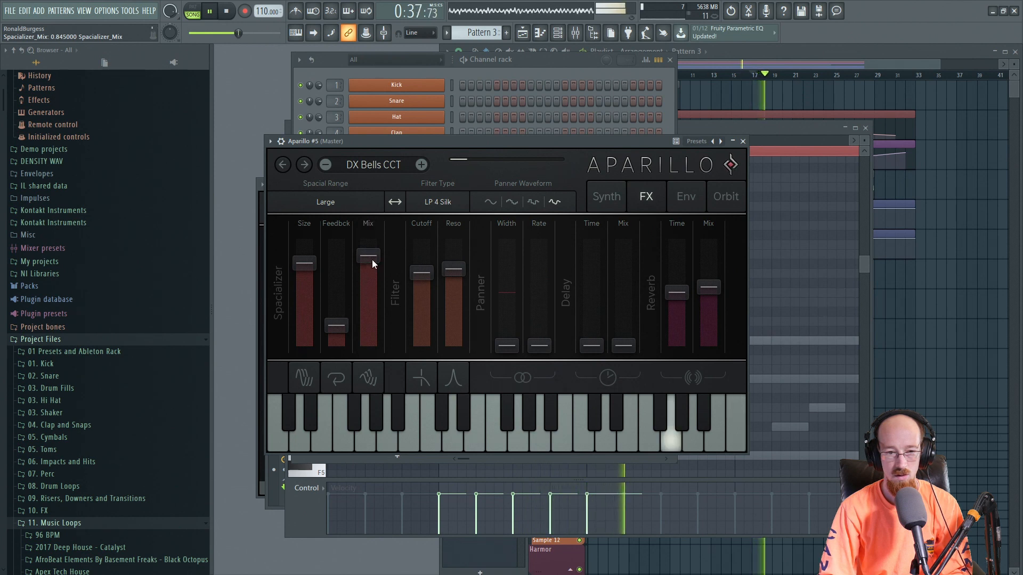
Raise the Spacializer feedback, lower the filter cutoff and resonance slightly, and listen to the bell part
left_click_drag(343, 320, 359, 289)
left_click_drag(424, 289, 424, 309)
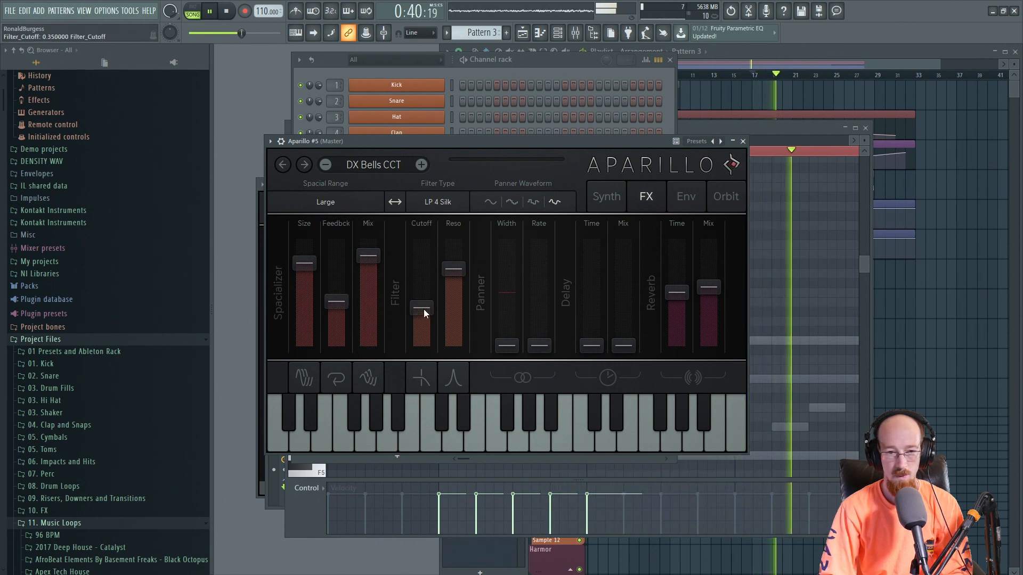
mouse_move(420, 287)
left_mouse_down()
mouse_move(454, 296)
mouse_move(419, 287)
left_mouse_up()
left_click(439, 146)
key("space")
key("space")
key("space")
Raise the panner rate, delay time and mix, and reverb time and mix on the bell sound while playing it
left_click_drag(535, 346, 538, 319)
left_click_drag(590, 346, 590, 279)
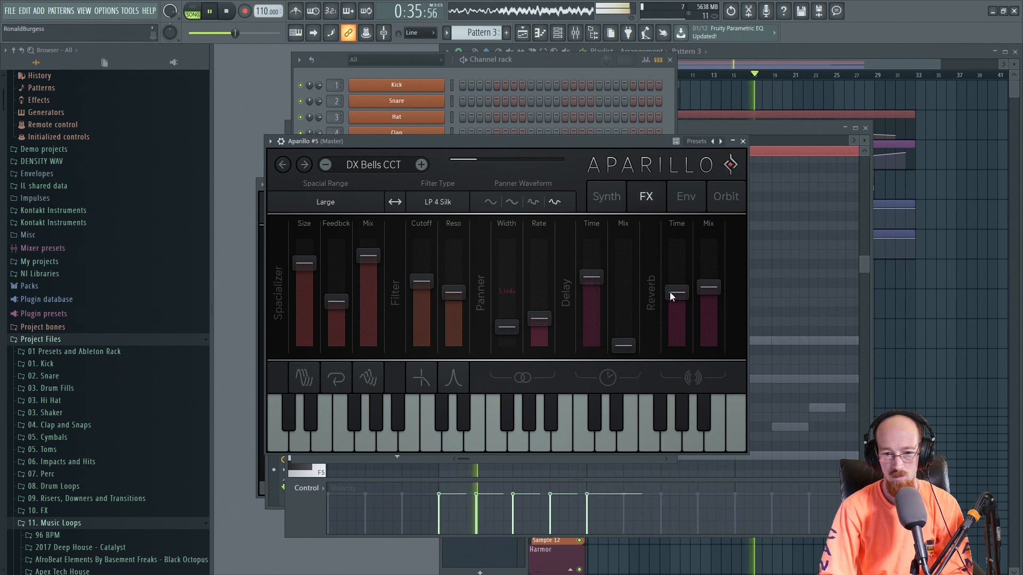
left_click_drag(705, 290, 711, 257)
left_click_drag(678, 288, 679, 283)
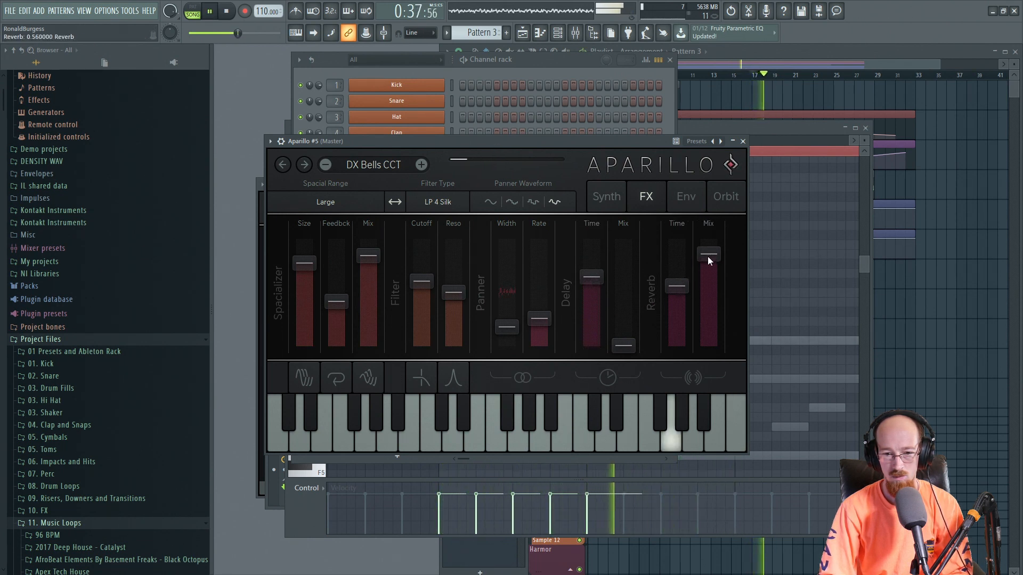
left_click_drag(625, 345, 633, 313)
key("space")
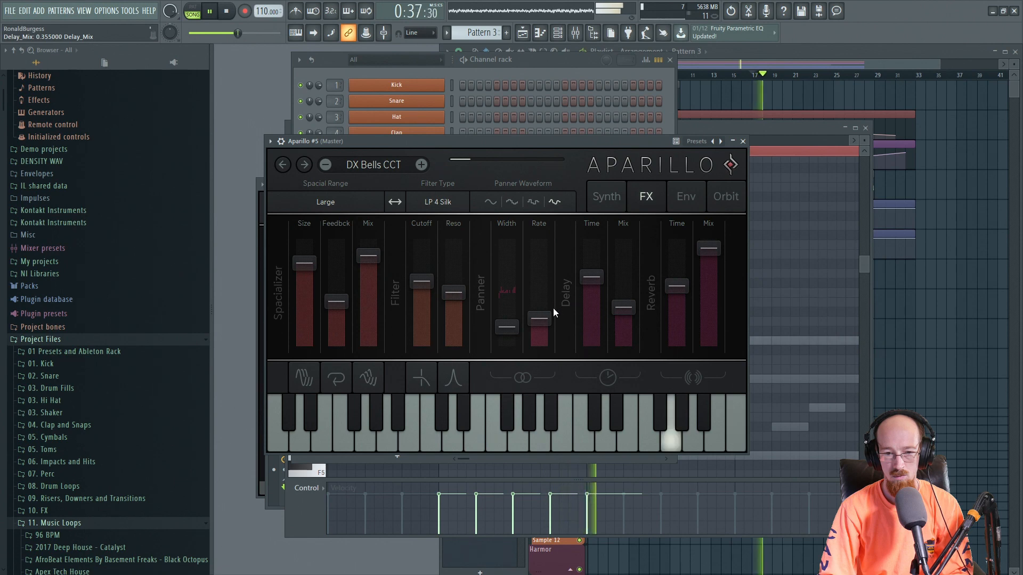
left_click_drag(592, 278, 592, 274)
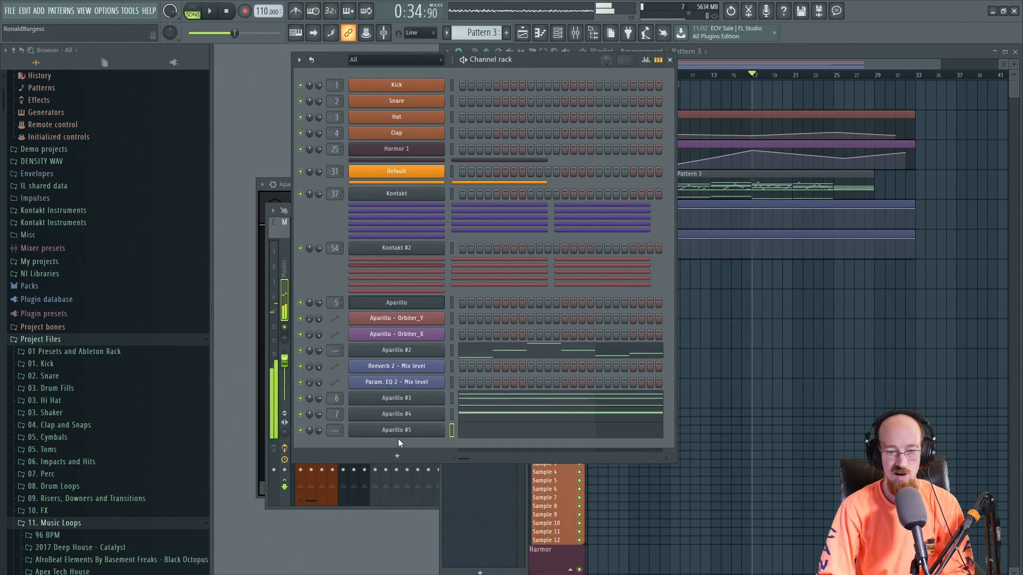
Add a sixth Aparillo synth channel and move its window aside
left_click(397, 456)
type("ap")
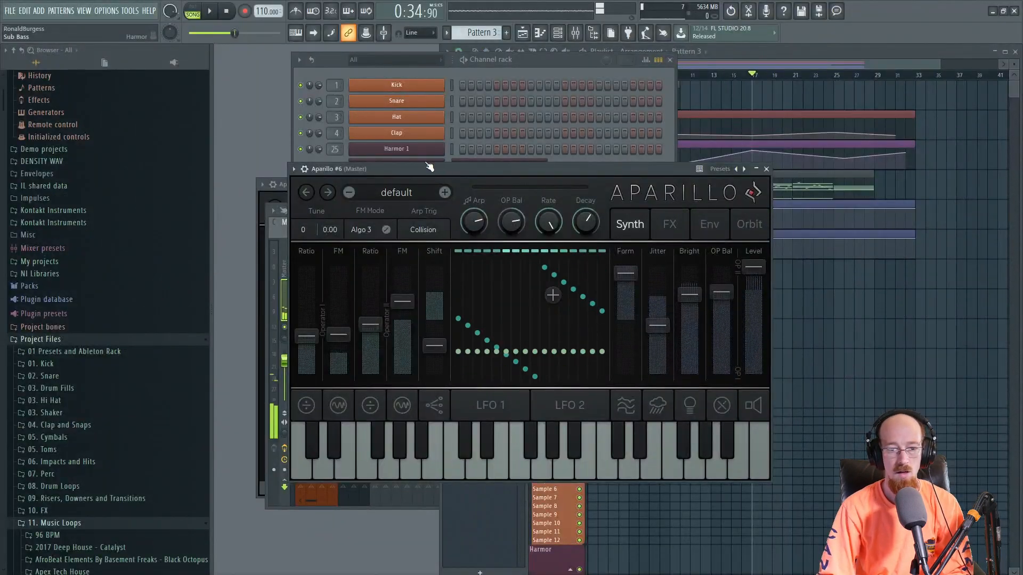
left_click_drag(430, 166, 395, 139)
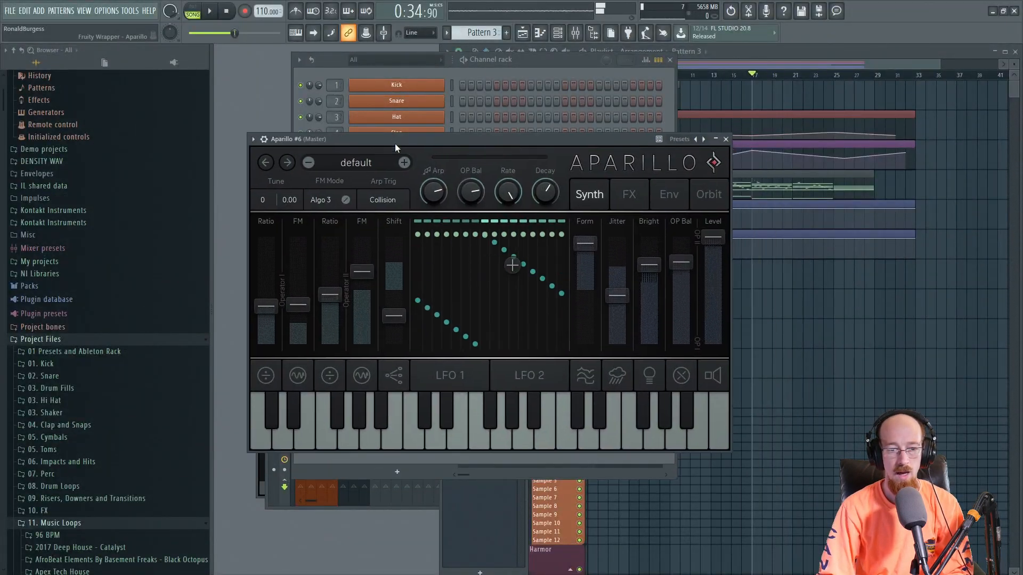
Audition the brass preset Burn It Down CCT on the sixth Aparillo, switch to Come with Me DF and close the synth
left_click(378, 163)
mouse_move(337, 231)
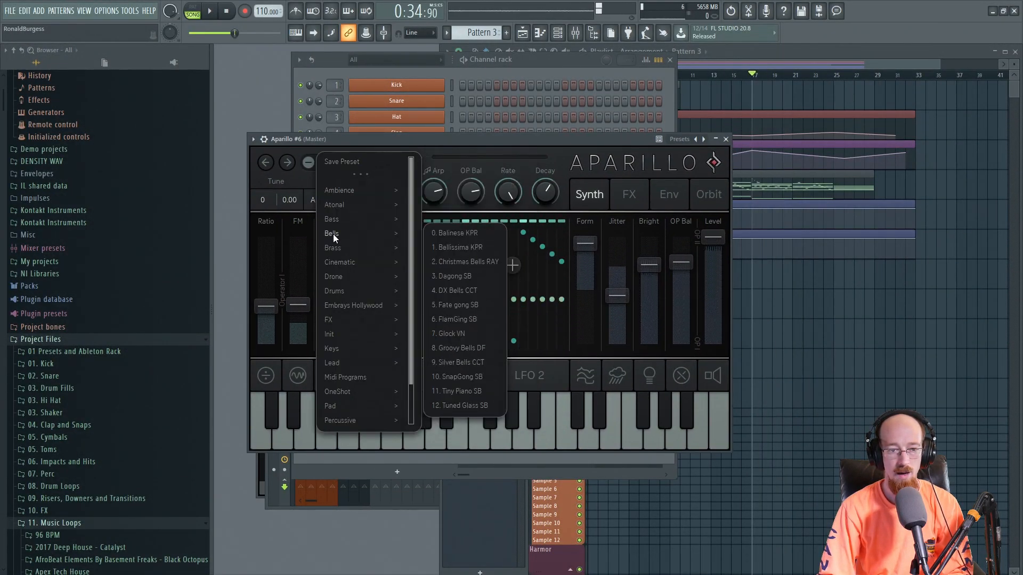
mouse_move(339, 249)
left_click(472, 205)
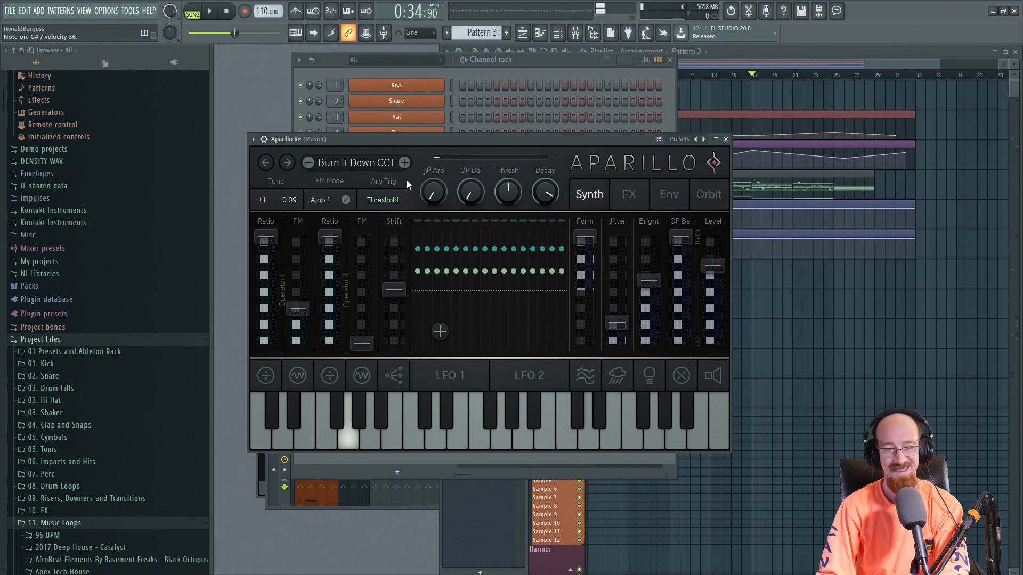
left_click(406, 165)
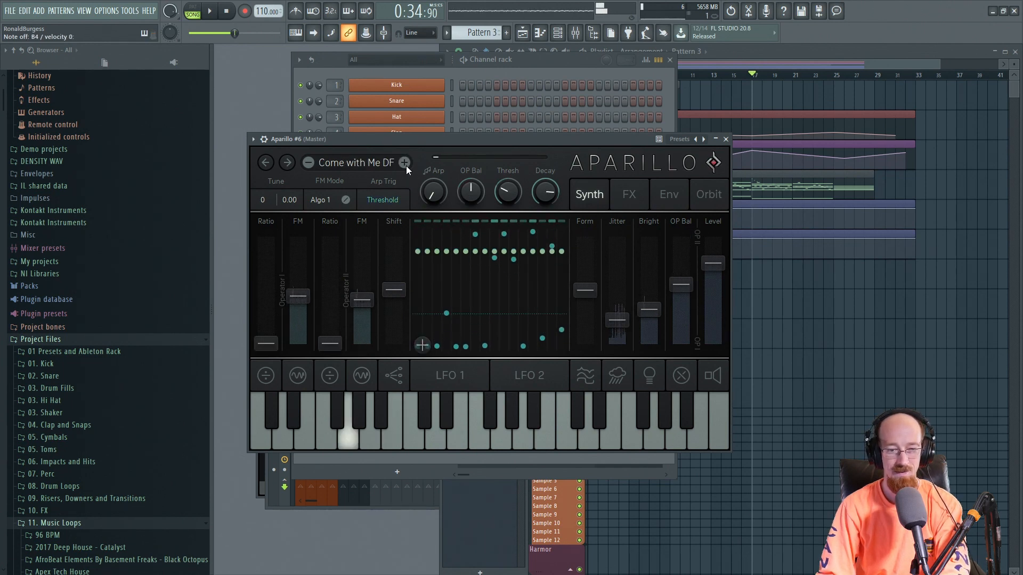
left_click(726, 140)
Open the sixth Aparillo's empty piano roll and play the existing parts from bar 9
right_click(428, 452)
left_click(504, 427)
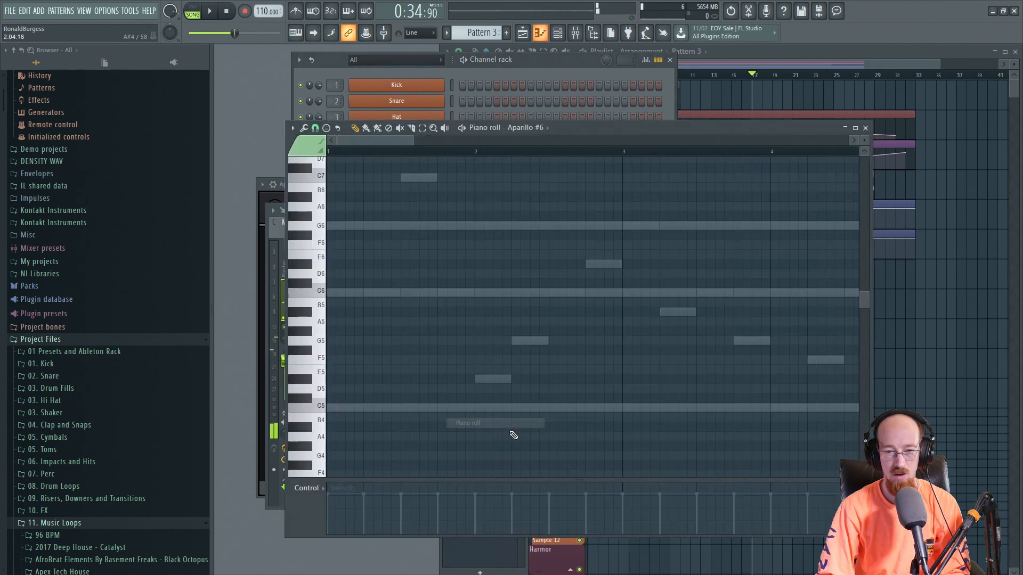
scroll(570, 373, "down", 3, "ctrl")
key("space")
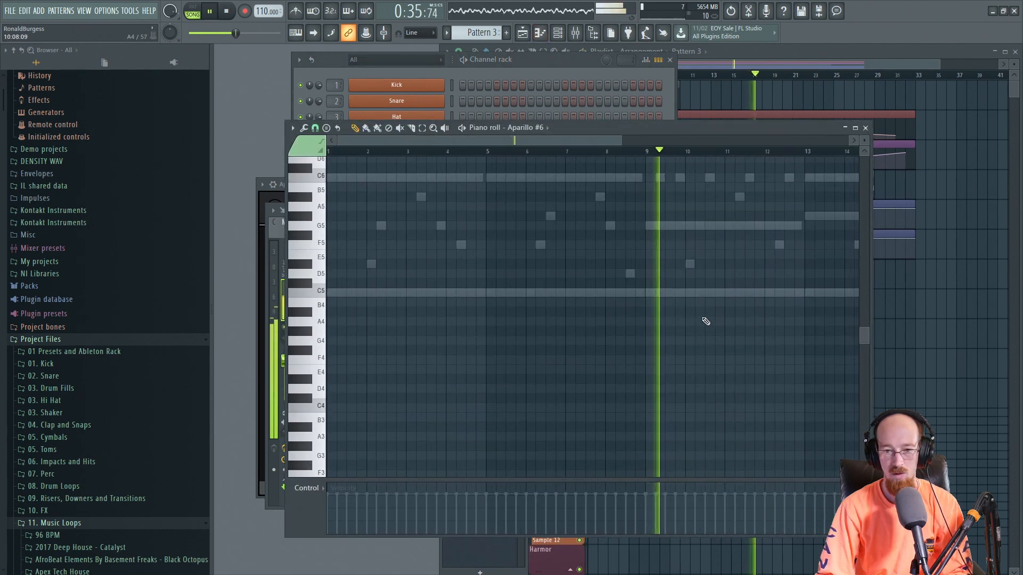
key("space")
Try a C5 note at bar 10 and a nearly two-bar G2 note at bar 9, then delete both
left_click(691, 292)
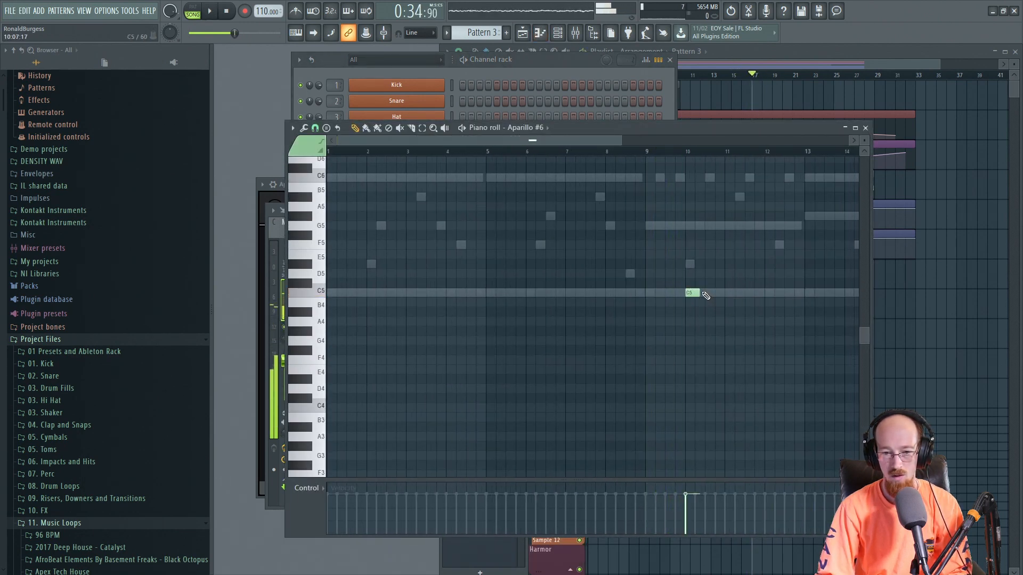
scroll(756, 365, "down", 6)
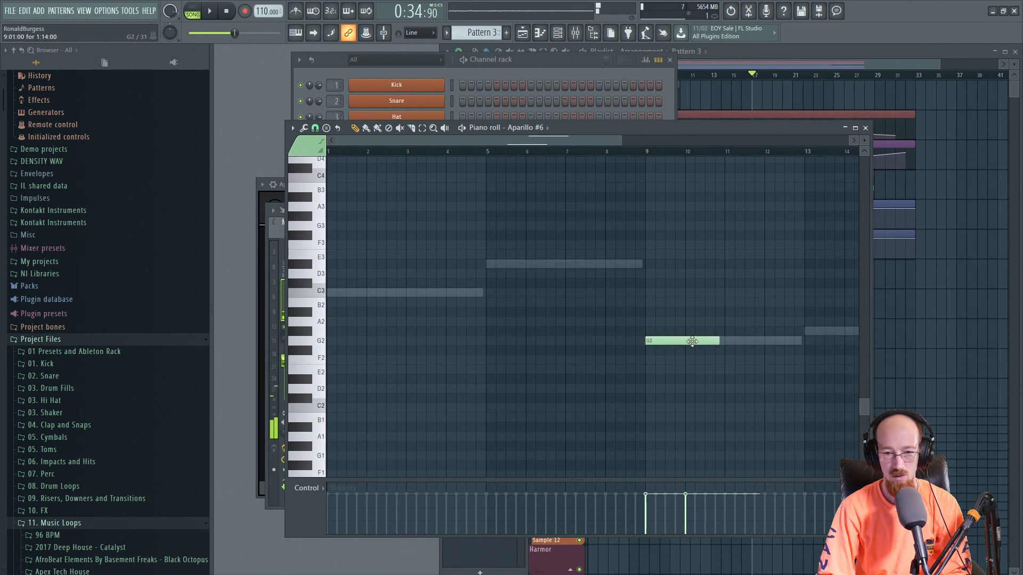
scroll(693, 331, "up", 6)
right_click(707, 294)
scroll(703, 359, "down", 3)
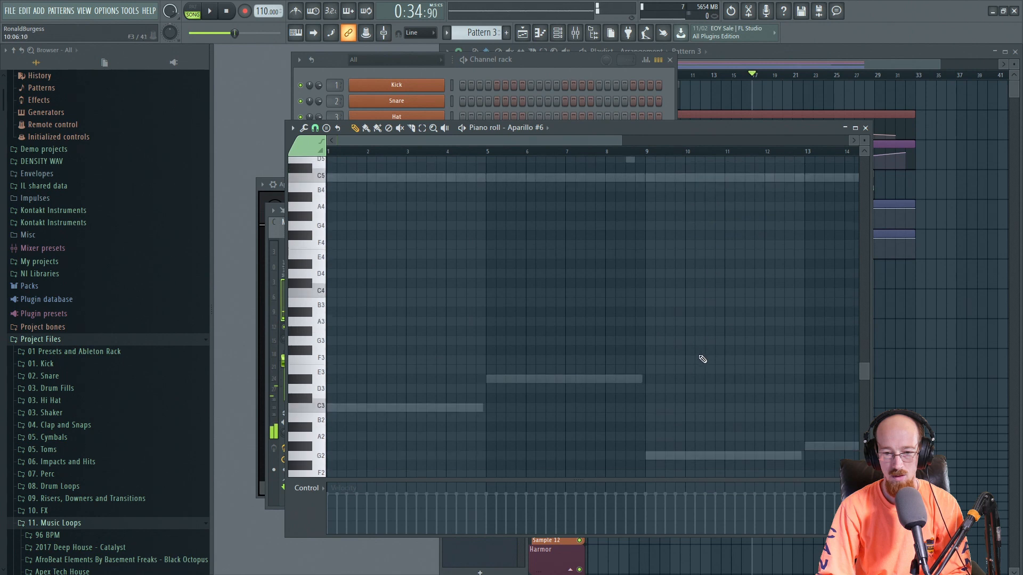
Draw nearly four-bar notes for the sixth Aparillo: G2 at bar 9, G#2 at bar 13 and G3 at bar 11, then close its piano roll
left_click(651, 454)
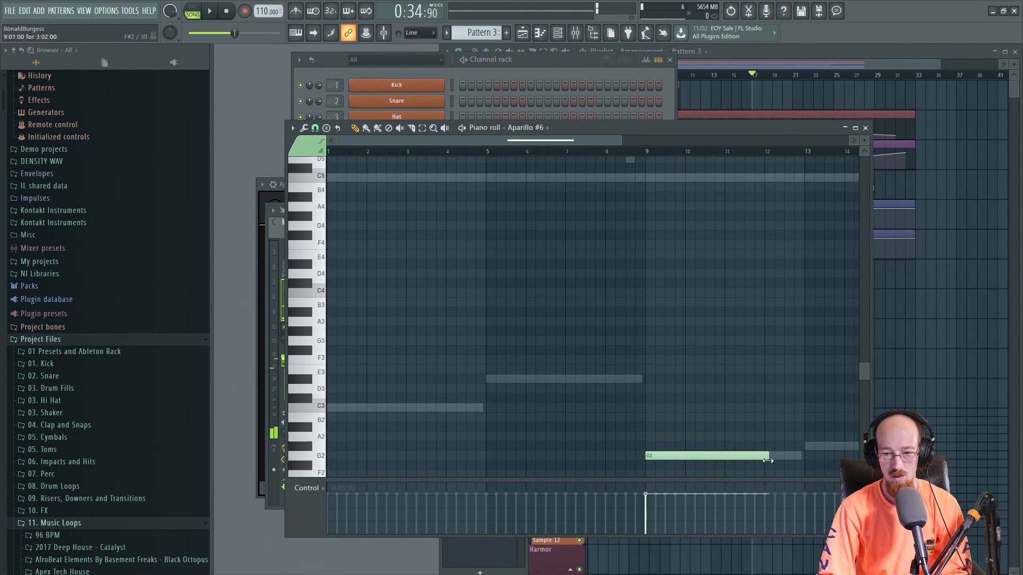
key("space")
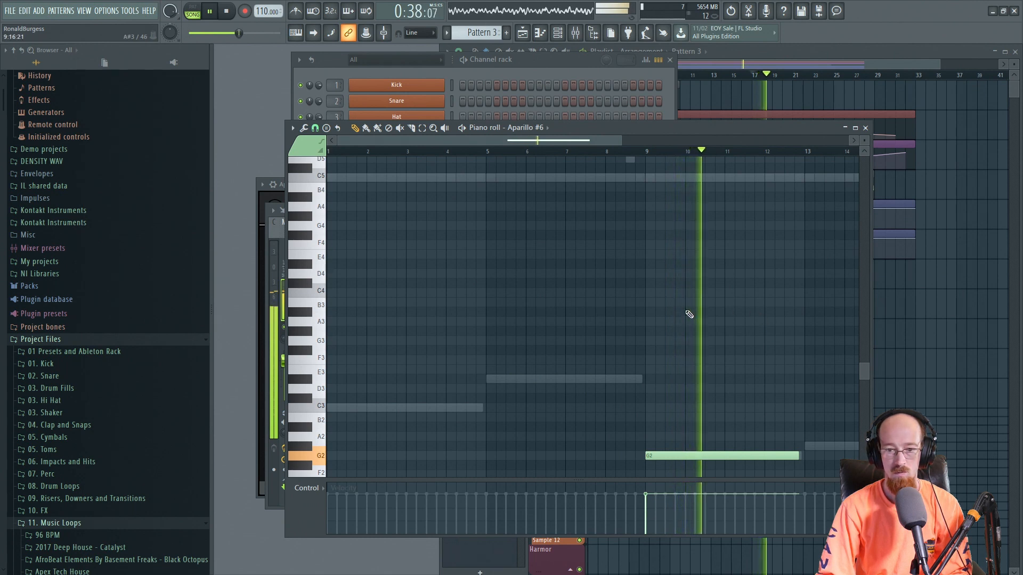
left_click(799, 446)
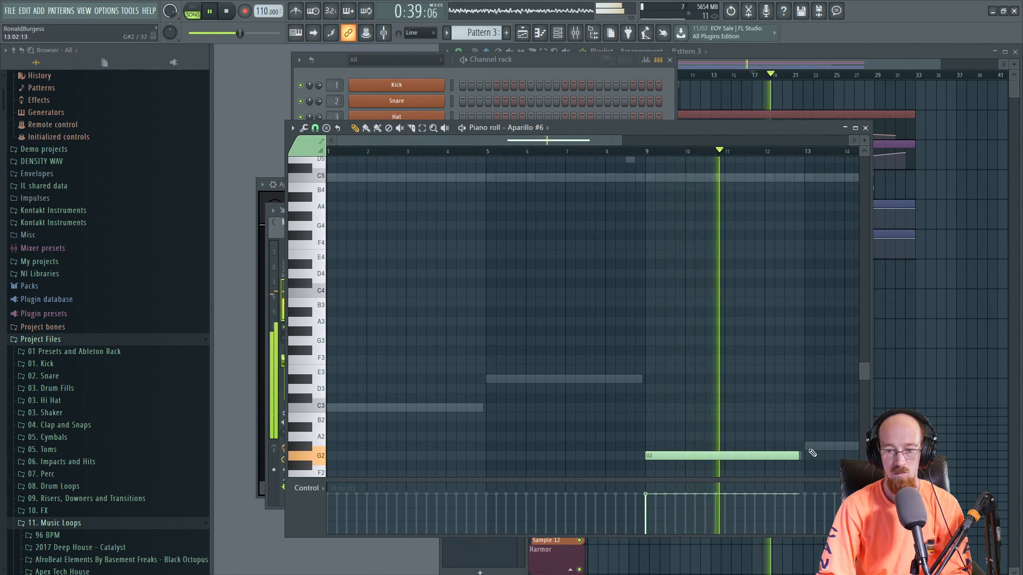
left_click(761, 341)
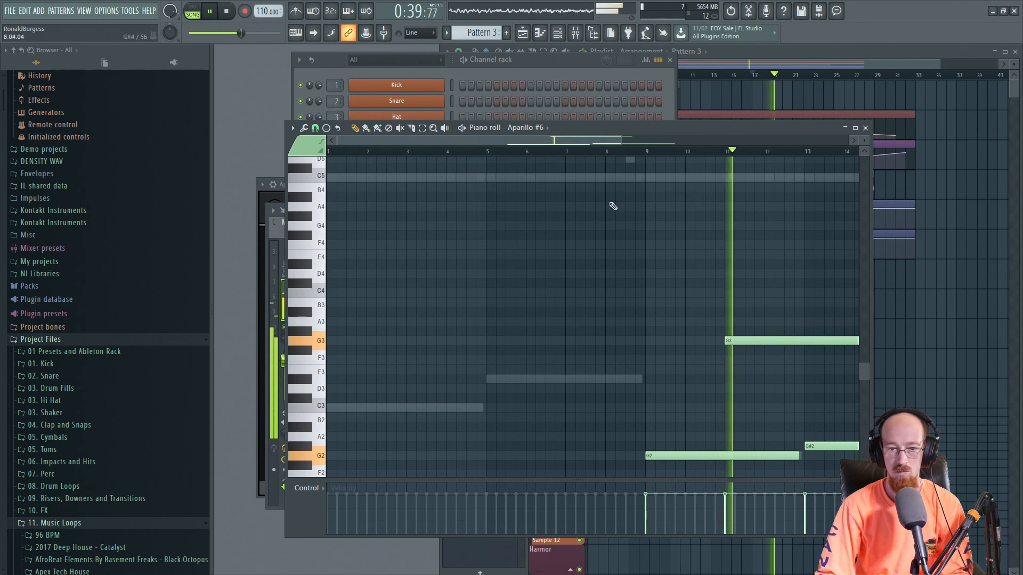
left_click_drag(585, 138, 719, 154)
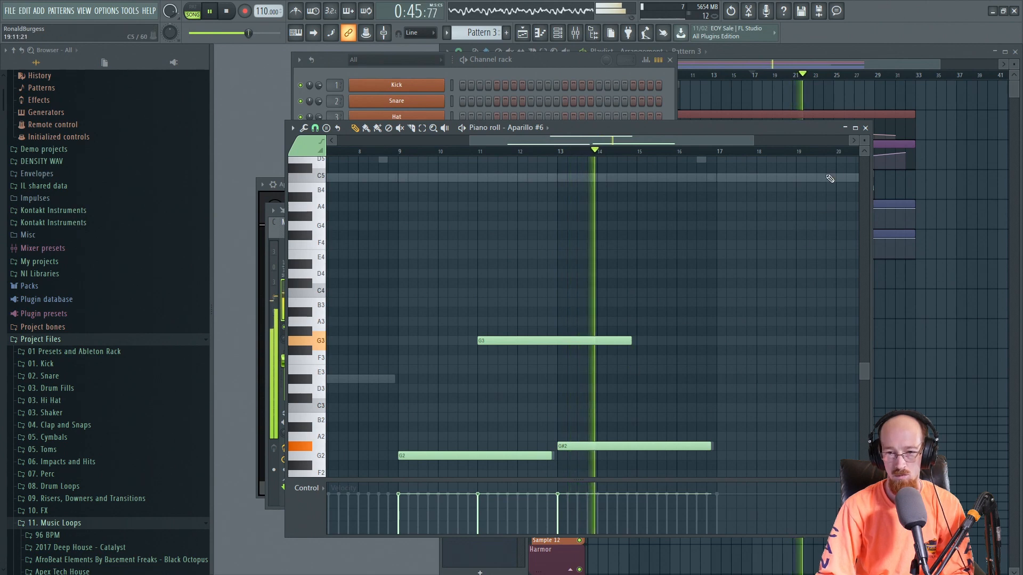
left_click(866, 128)
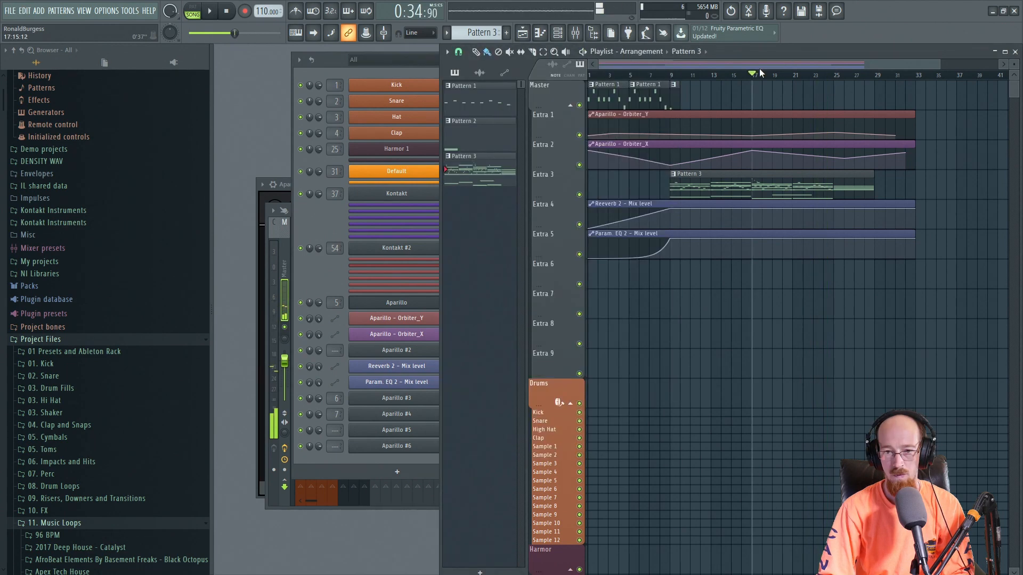
Play the arrangement from bar 1 and check the channel rack's note layout
left_click_drag(757, 74, 590, 84)
key("space")
key("space")
key("space")
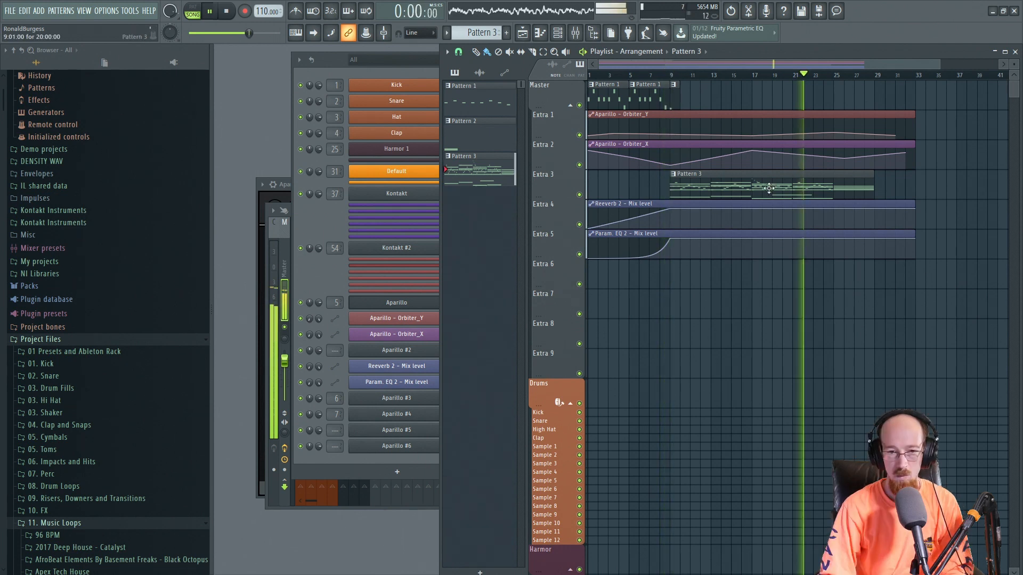
key("space")
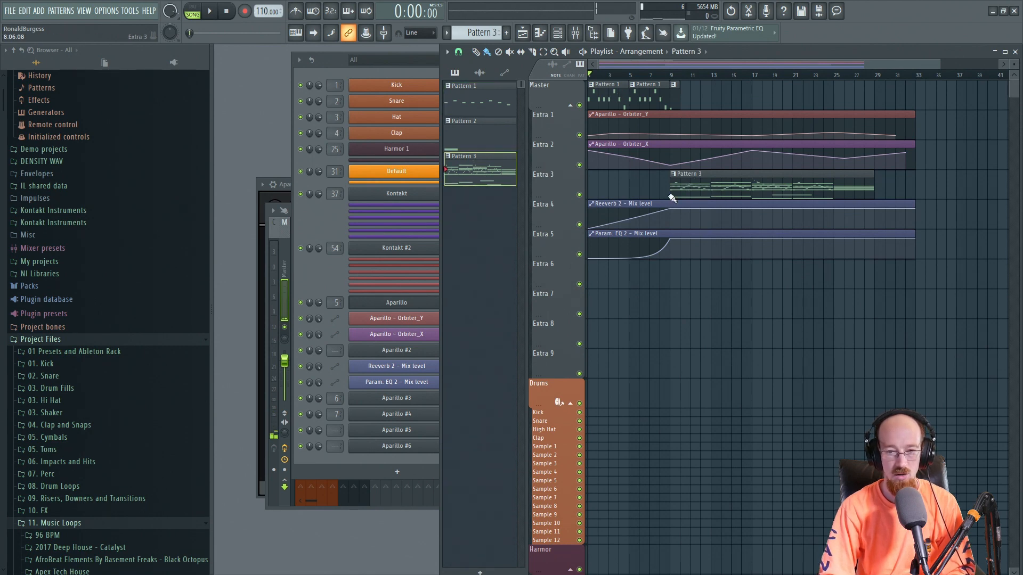
left_click(322, 225)
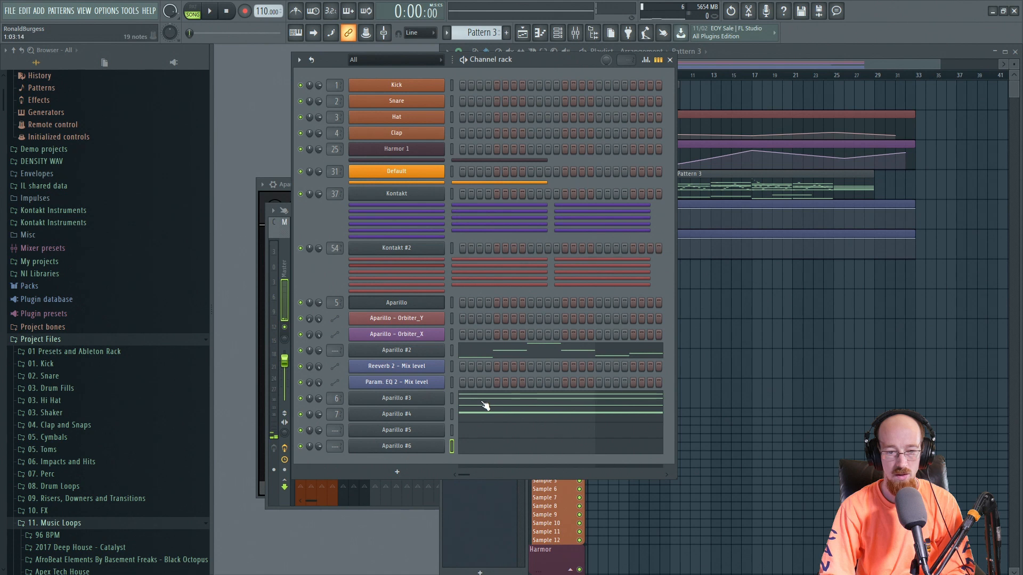
Start Pattern 4 and draw a nearly four-bar chord of G4, D5, G5 and A#5 at bar 1 for Aparillo #3
left_click(732, 62)
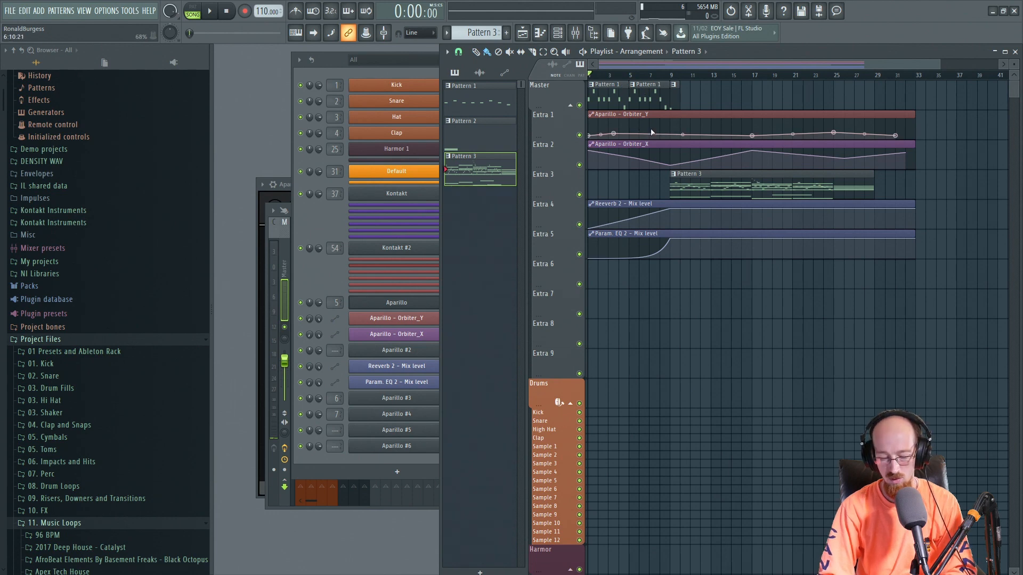
right_click(397, 398)
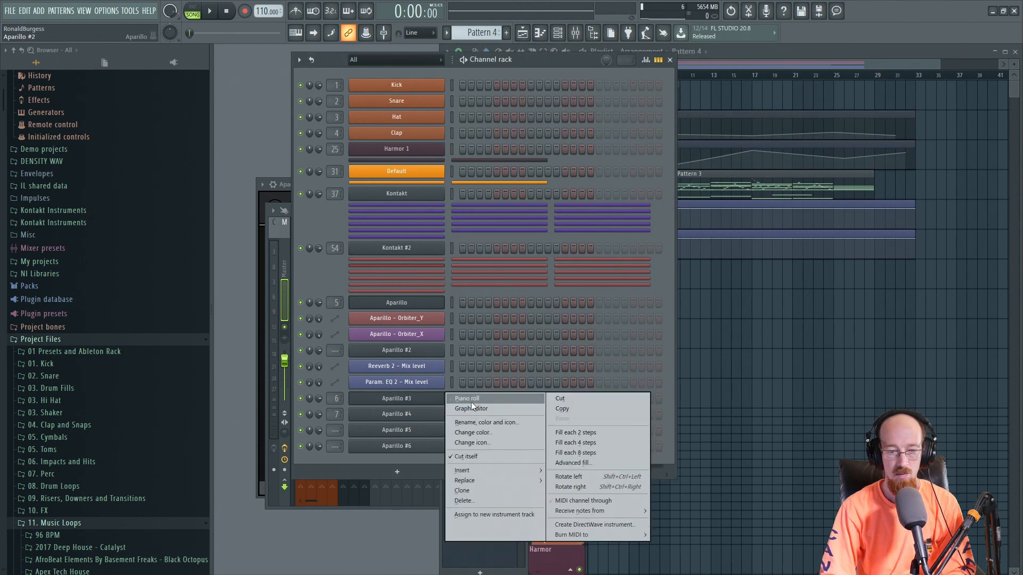
left_click(471, 402)
mouse_move(341, 347)
left_mouse_down()
mouse_move(462, 343)
mouse_move(402, 247)
mouse_move(395, 210)
mouse_move(387, 227)
left_mouse_up()
scroll(399, 270, "up", 5)
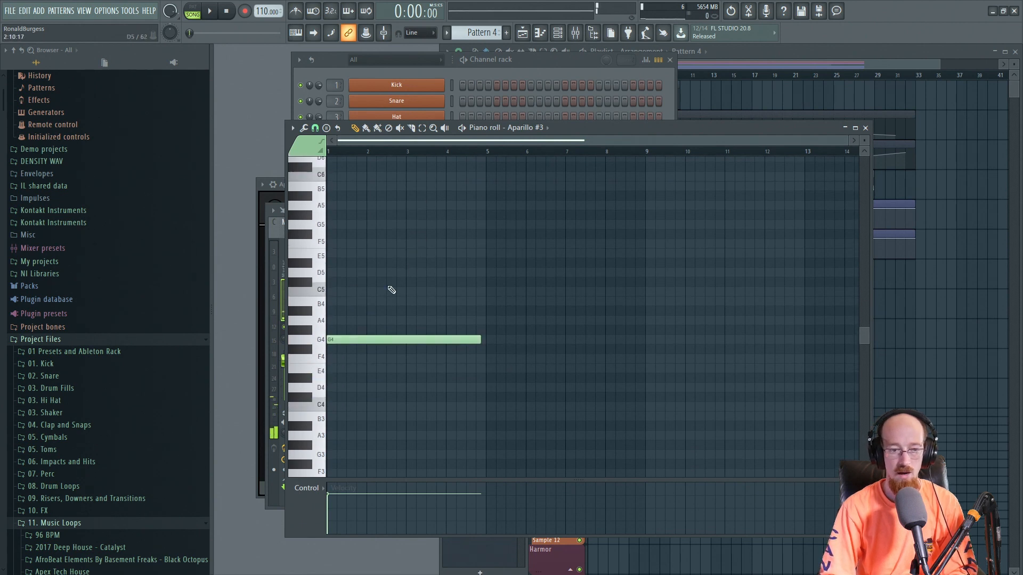
left_click(335, 333)
left_click(338, 284)
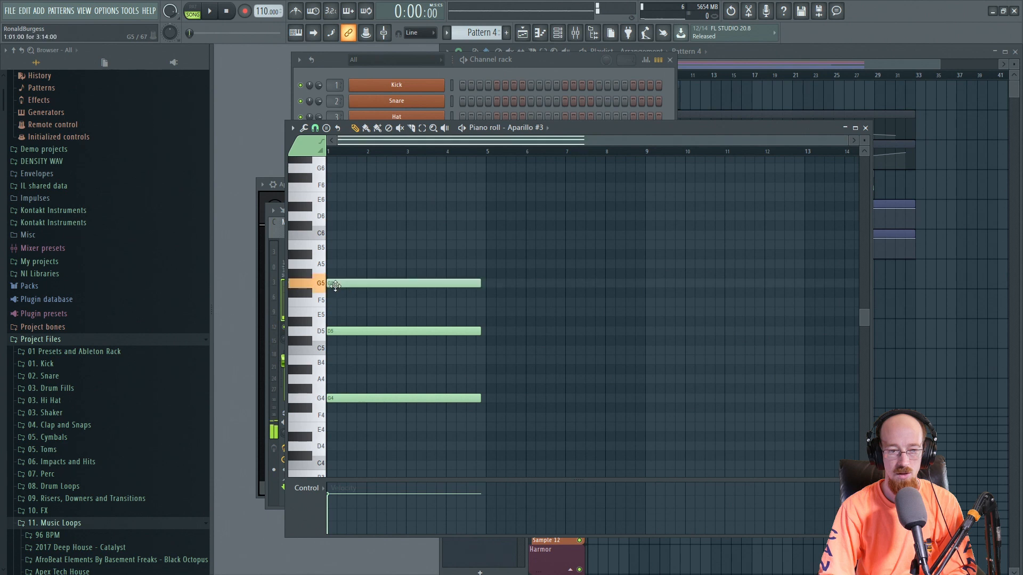
left_click(337, 254)
Draw a second nearly four-bar chord of G4, C5, D5, G5, A#5 and C6 at bar 5 for Aparillo #3
left_click(491, 399)
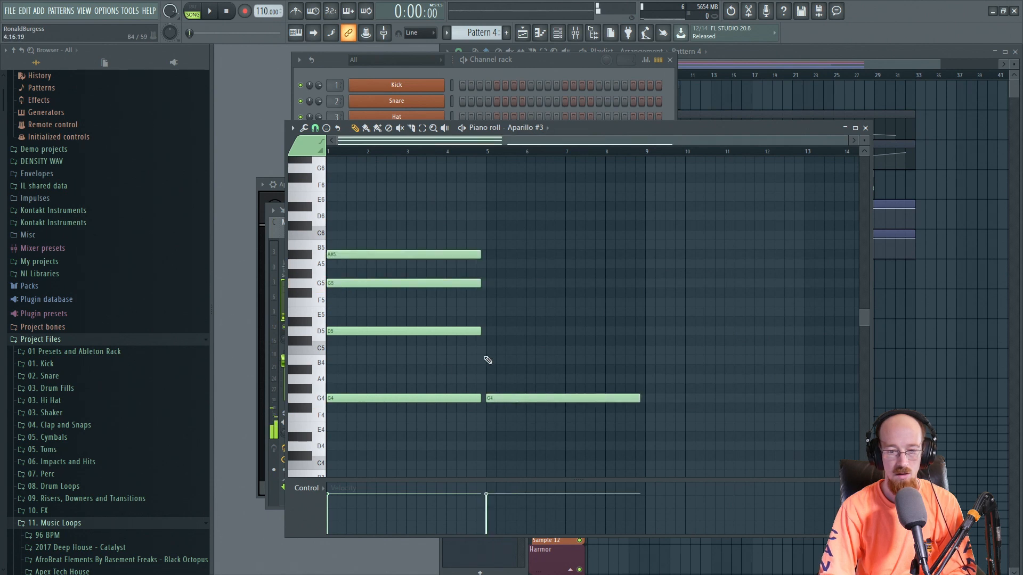
left_click(491, 349)
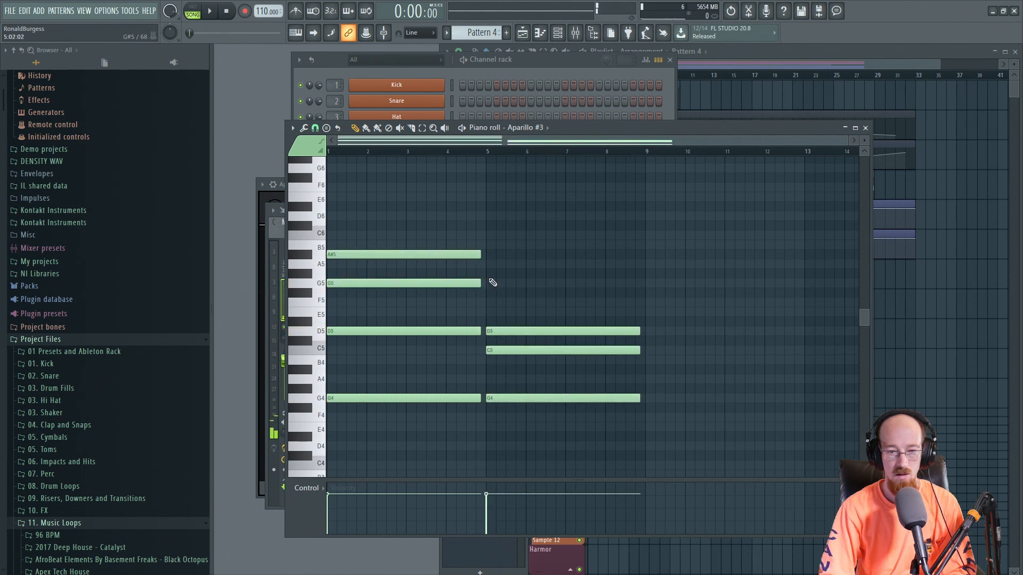
left_click(493, 234)
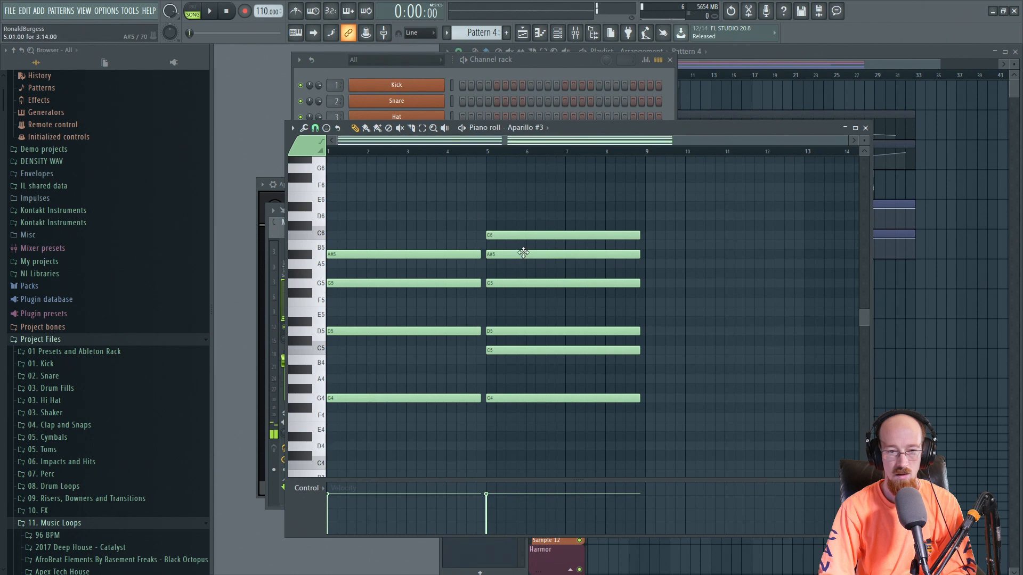
Mute the Pattern 1 and Orbiter tracks, place Pattern 4 at bar 1 on Extra 6, and play the arrangement
left_click(697, 63)
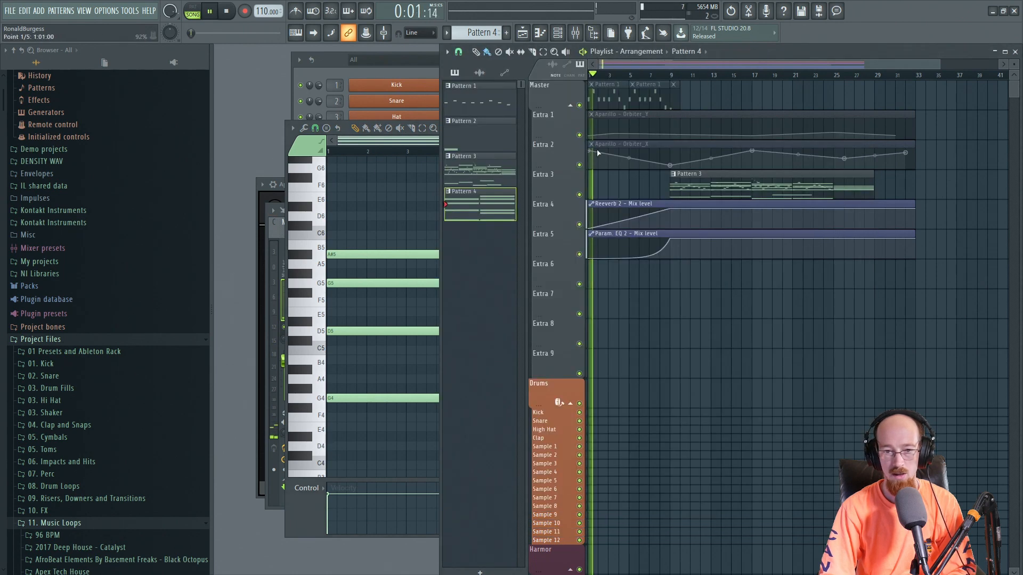
key("space")
left_click_drag(645, 277, 625, 277)
key("space")
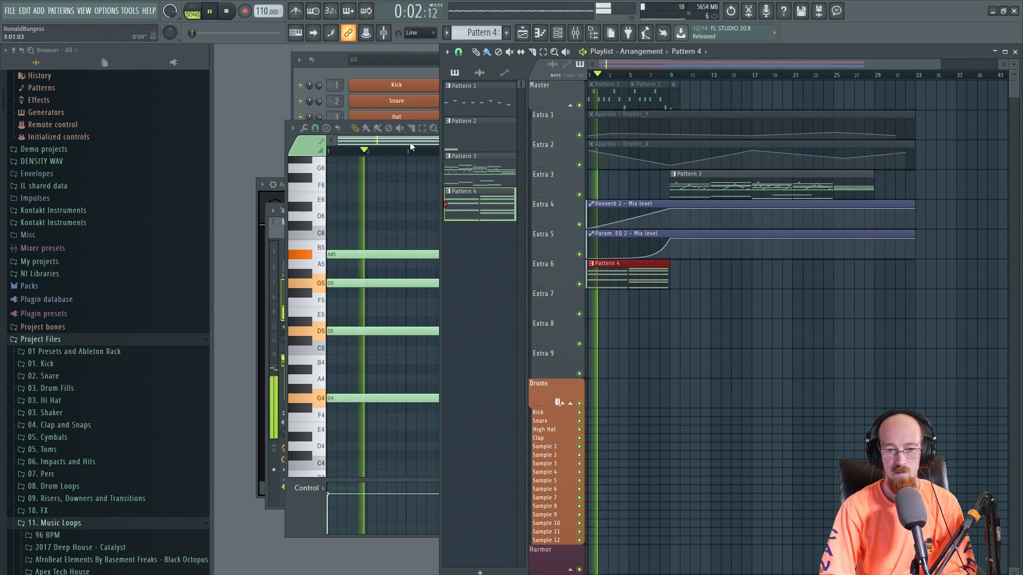
Select all of Aparillo #3's Pattern 4 notes, lengthen them slightly to close the gaps, then close the piano roll and stop playback
left_click(410, 141)
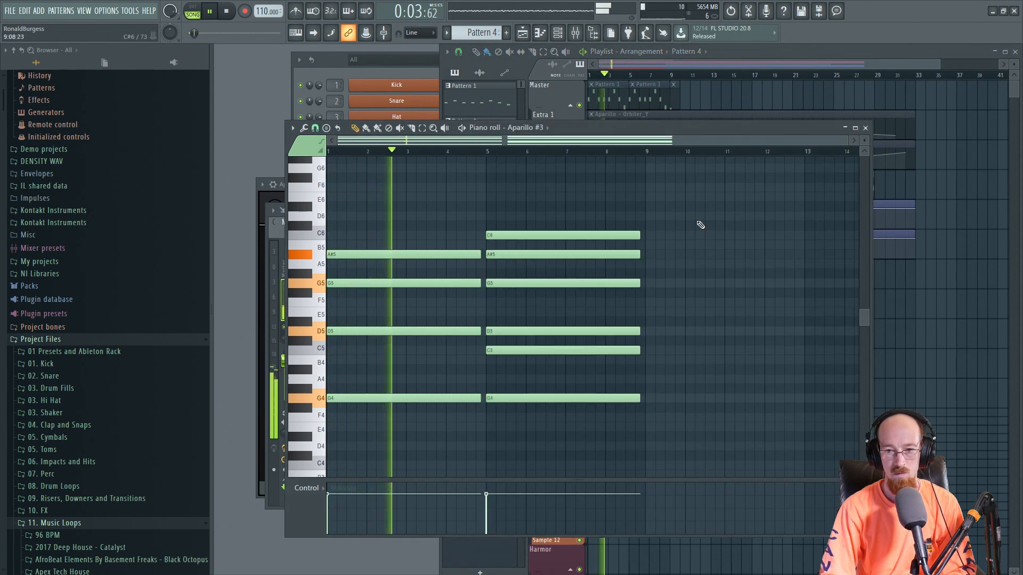
left_click(865, 128)
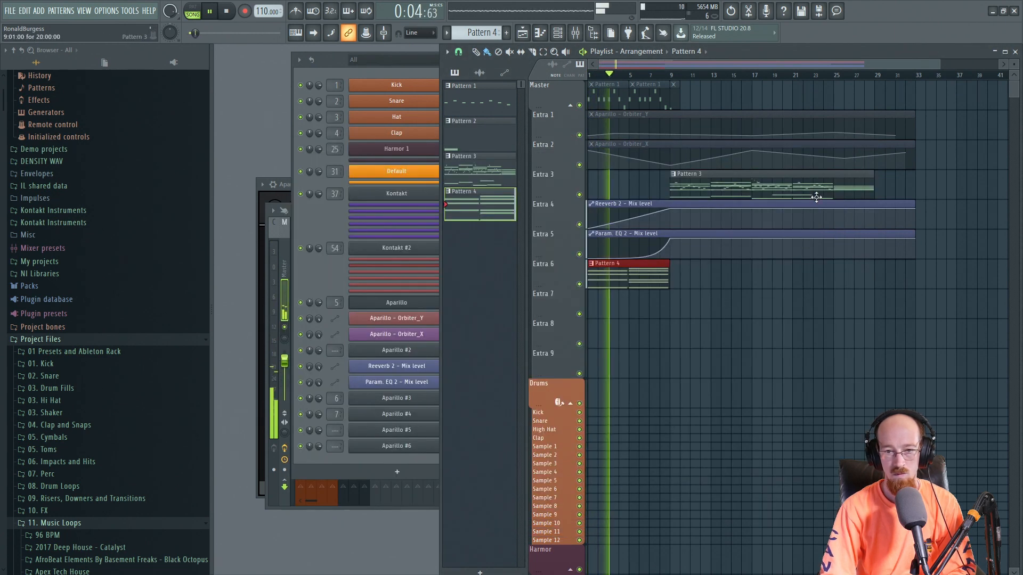
double_click(633, 277)
left_click_drag(343, 230, 526, 402)
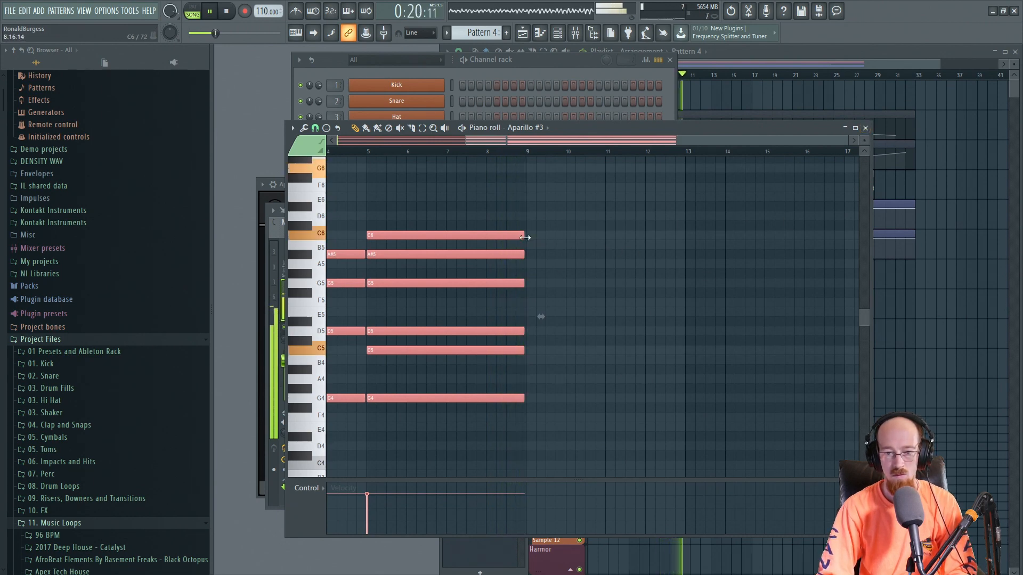
left_click(865, 128)
key("space")
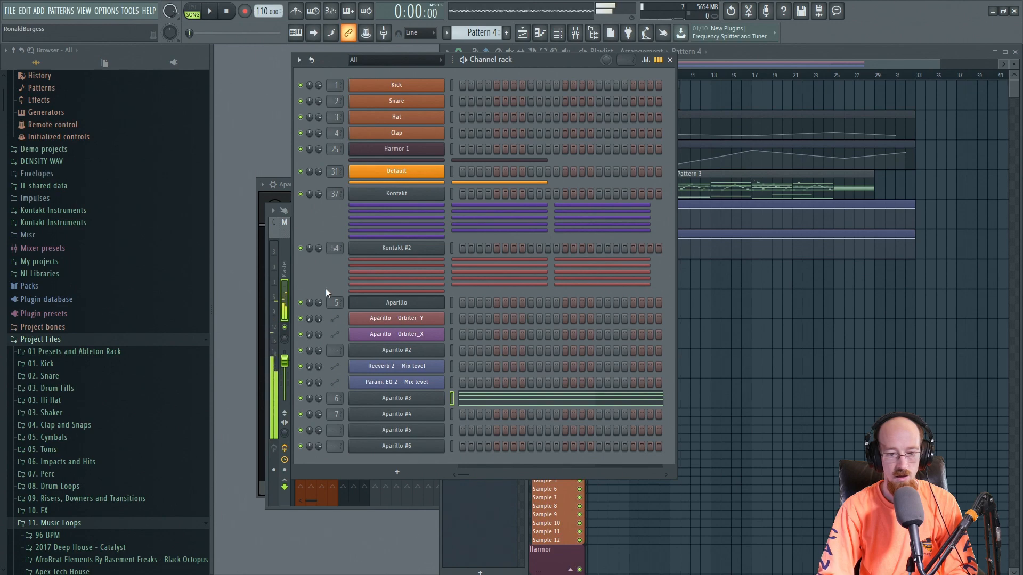
Add a seventh Aparillo synth channel, load the FX preset Incoming Long Pitch VN and close the synth
left_click(397, 473)
type("ap")
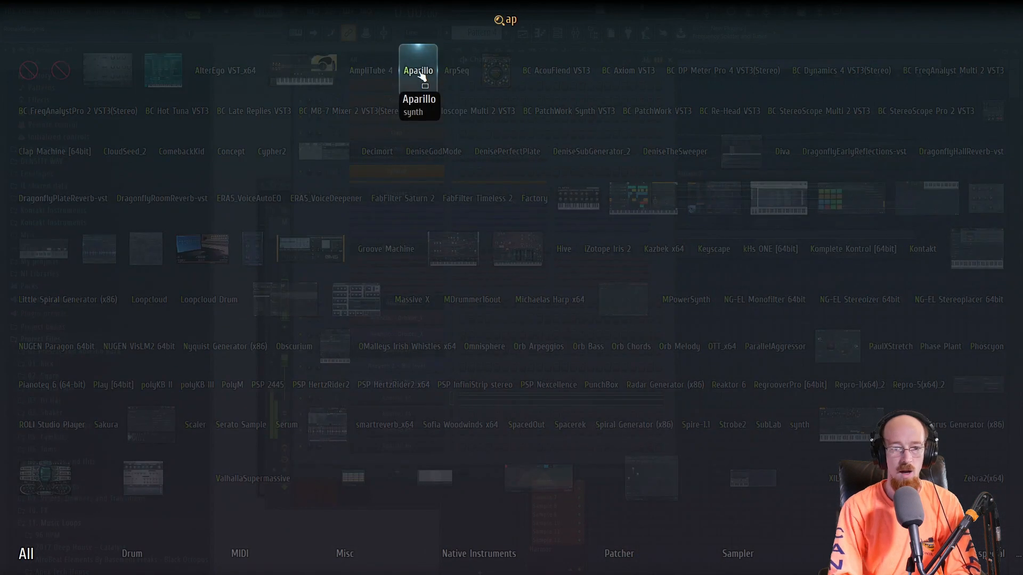
left_click(421, 72)
left_click(400, 208)
mouse_move(402, 352)
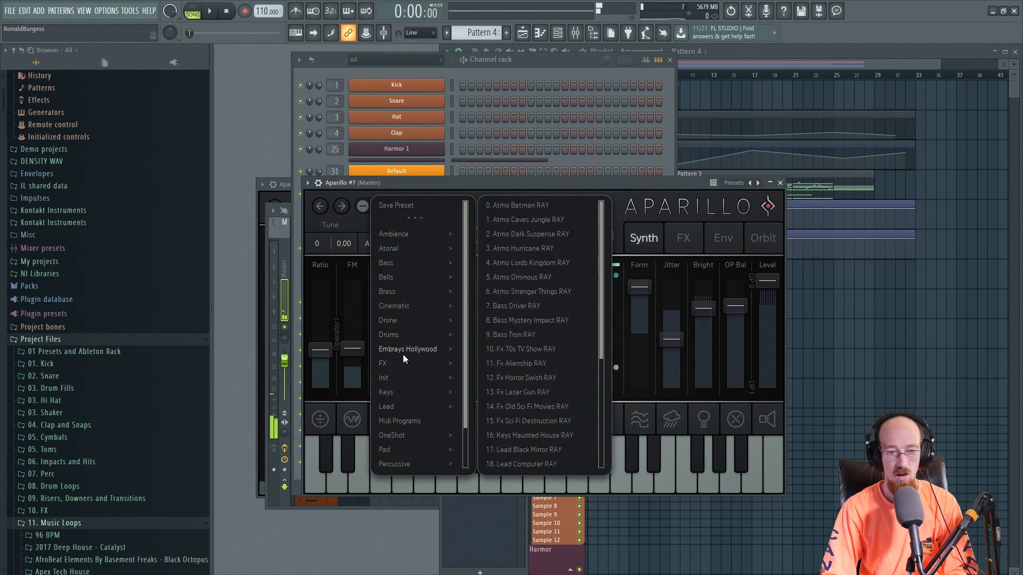
mouse_move(396, 370)
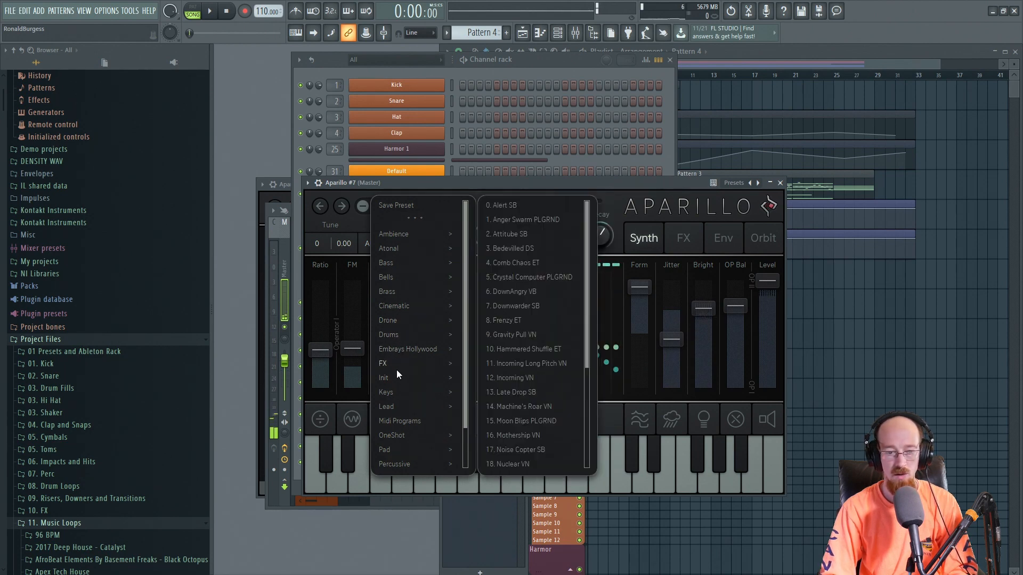
left_click(499, 365)
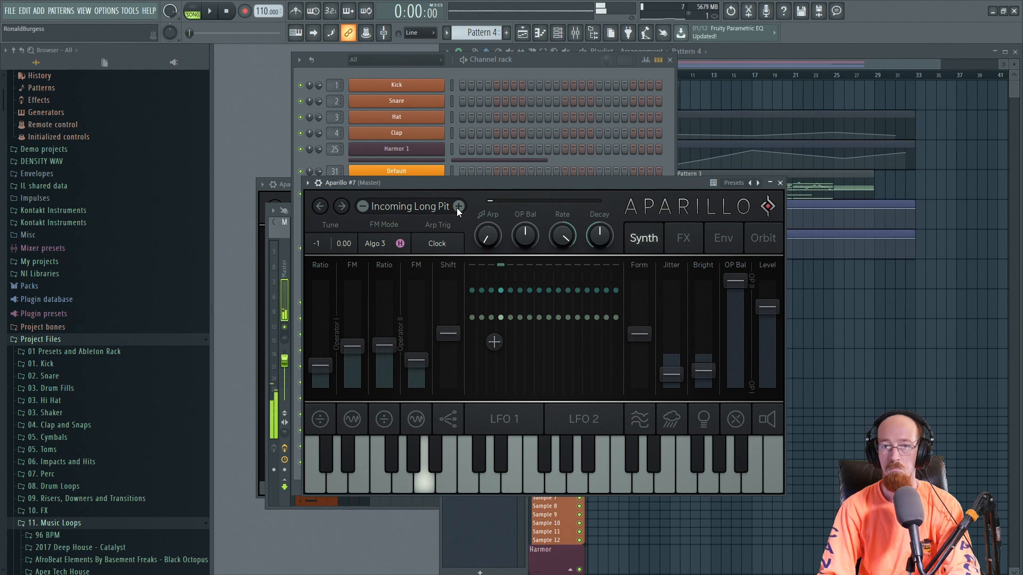
left_click(770, 183)
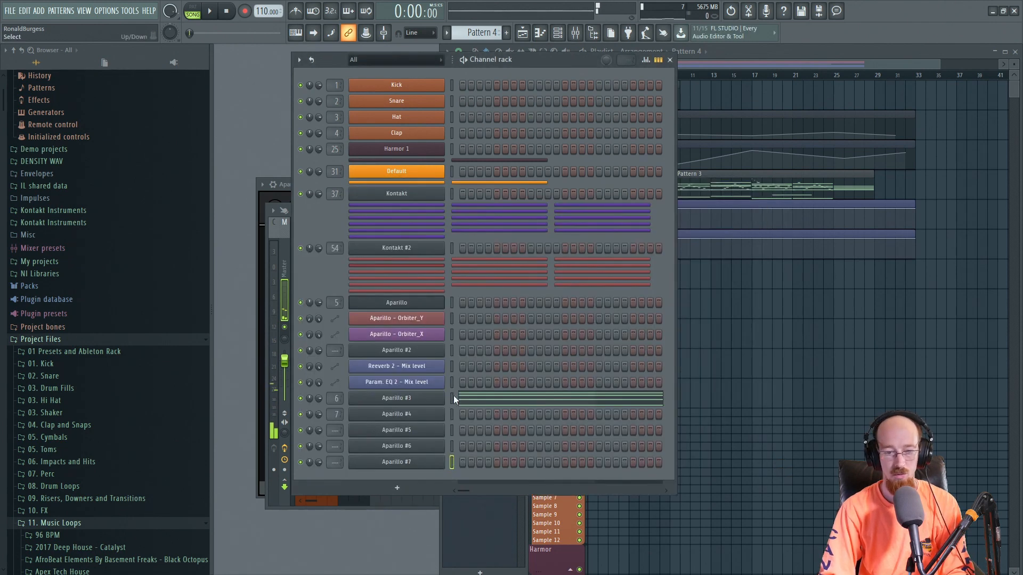
Draw nearly four-bar C5 and C4 notes at bar 5 in Aparillo #7's Pattern 4 piano roll
right_click(441, 463)
left_click(487, 423)
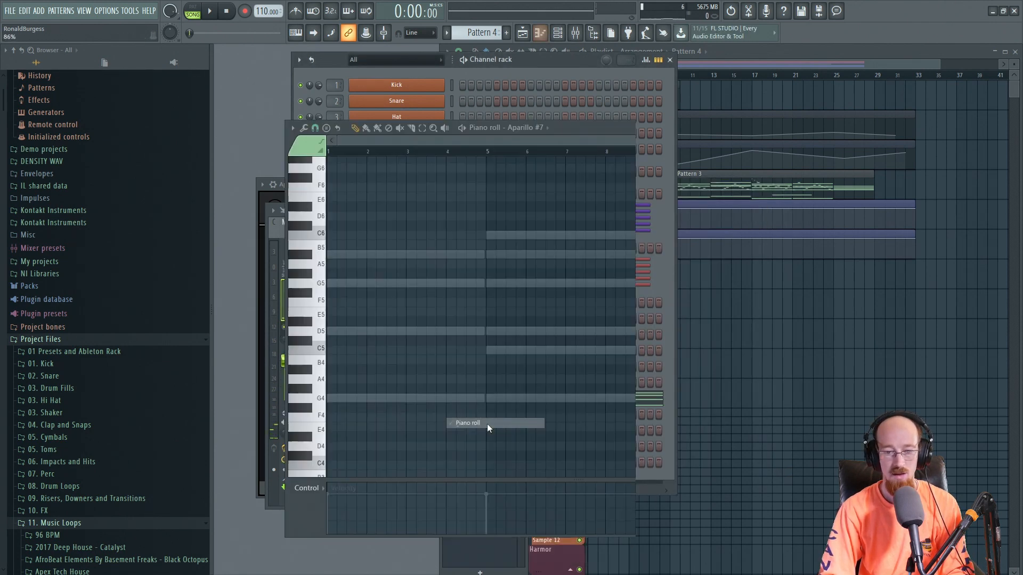
left_click_drag(575, 394, 566, 357)
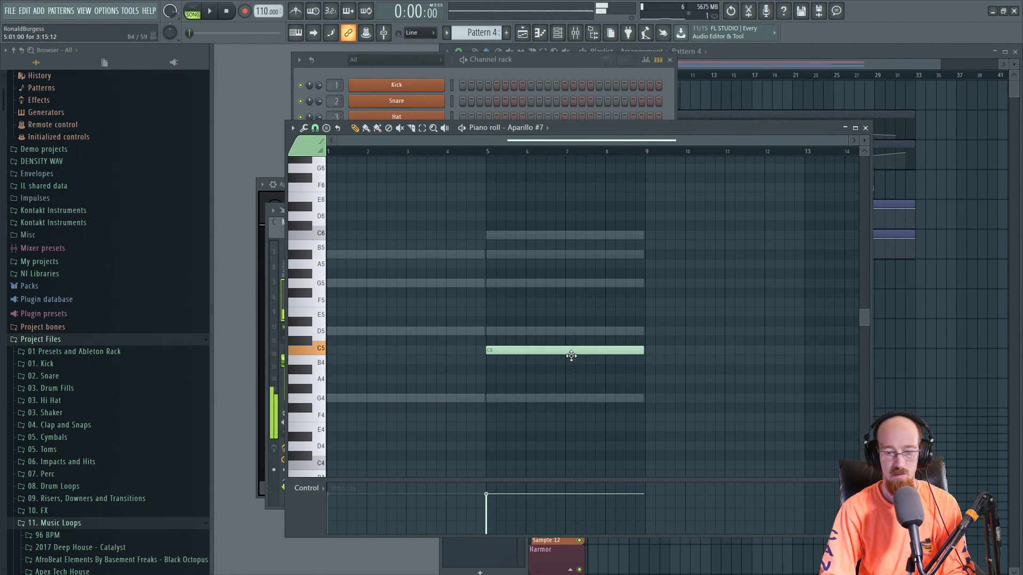
scroll(502, 370, "down", 2)
left_click(490, 381)
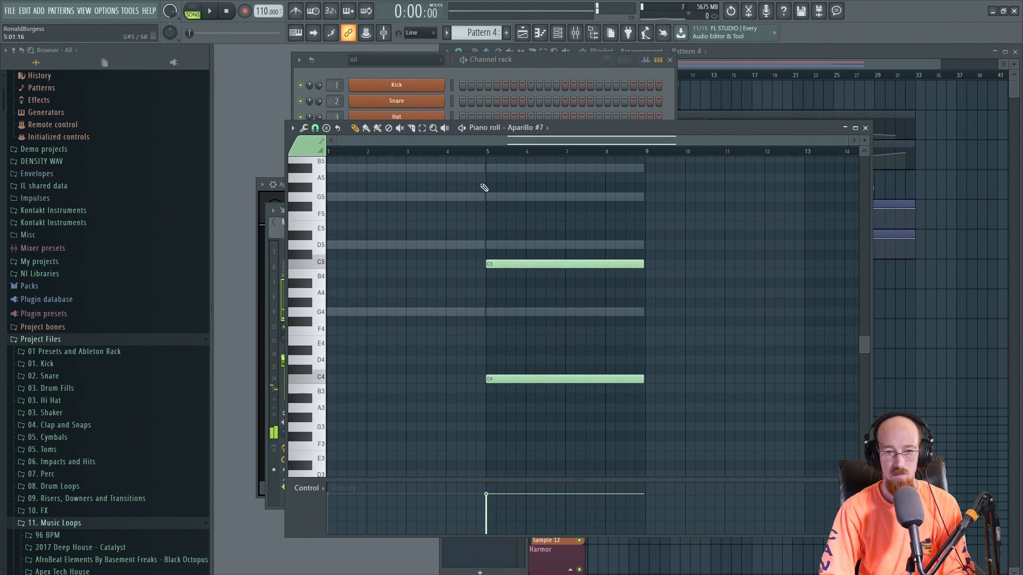
Play Pattern 4 with the new FX notes through to bar 9 of the arrangement
key("space")
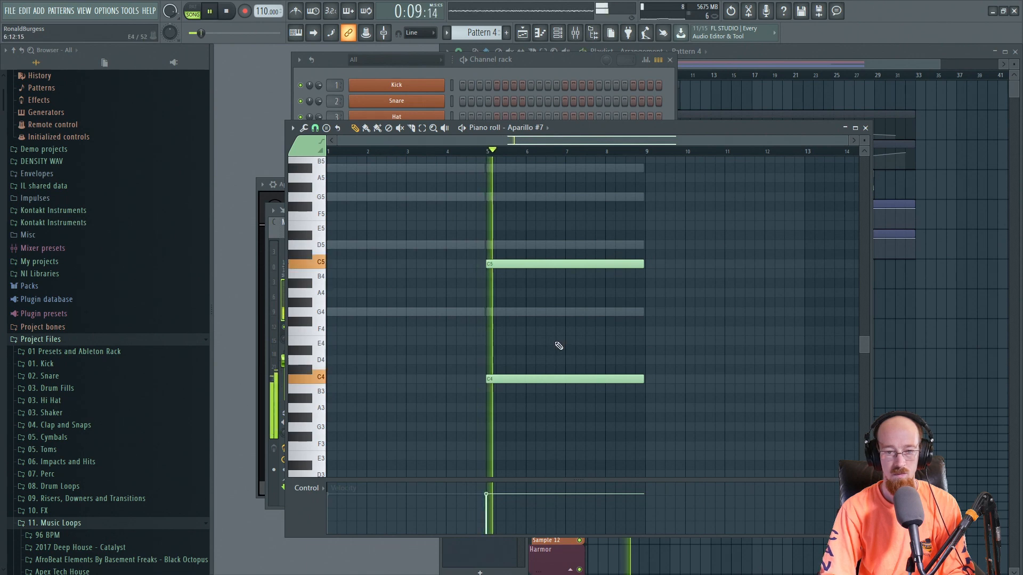
left_click(865, 128)
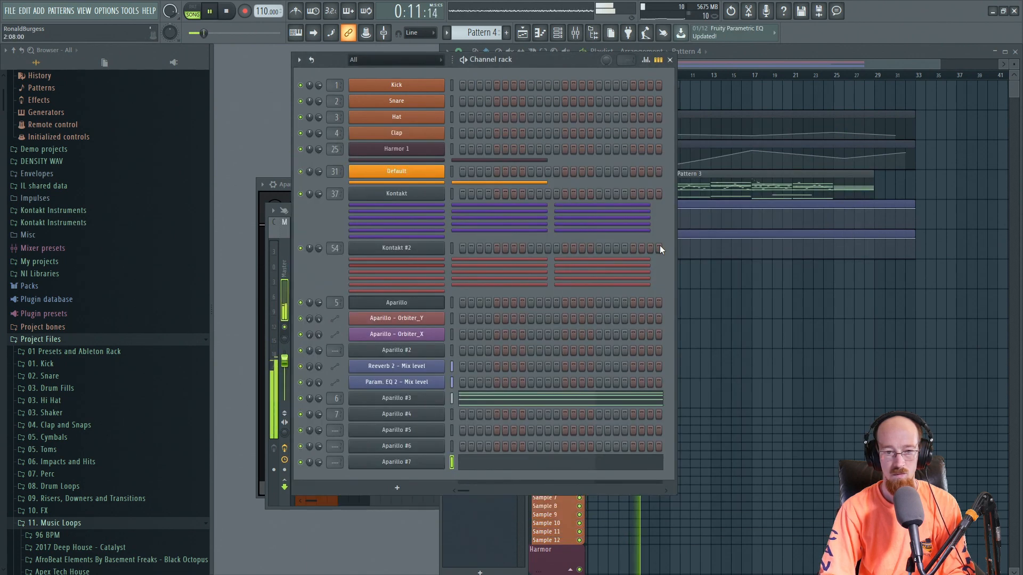
left_click(728, 70)
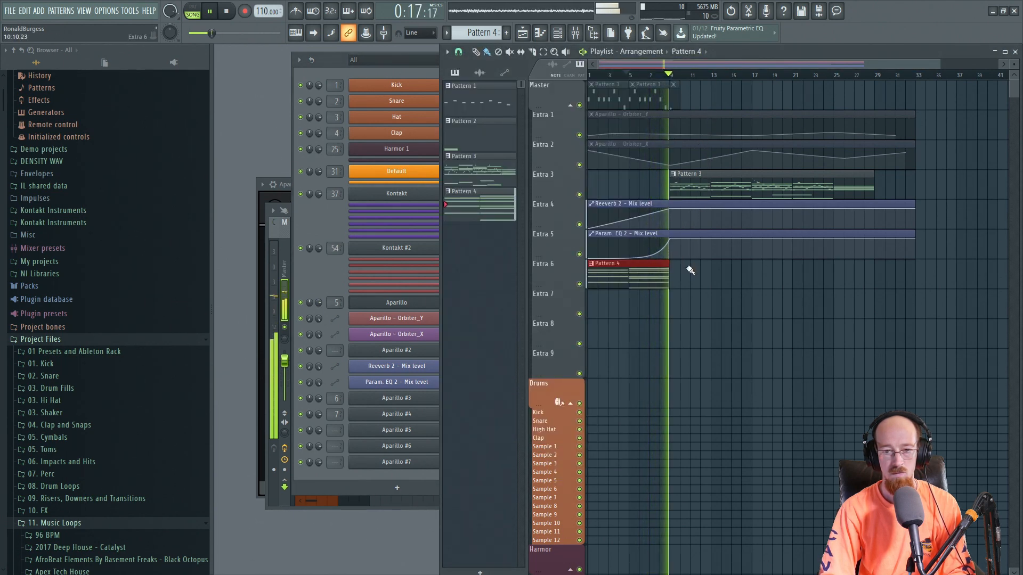
left_click(318, 287)
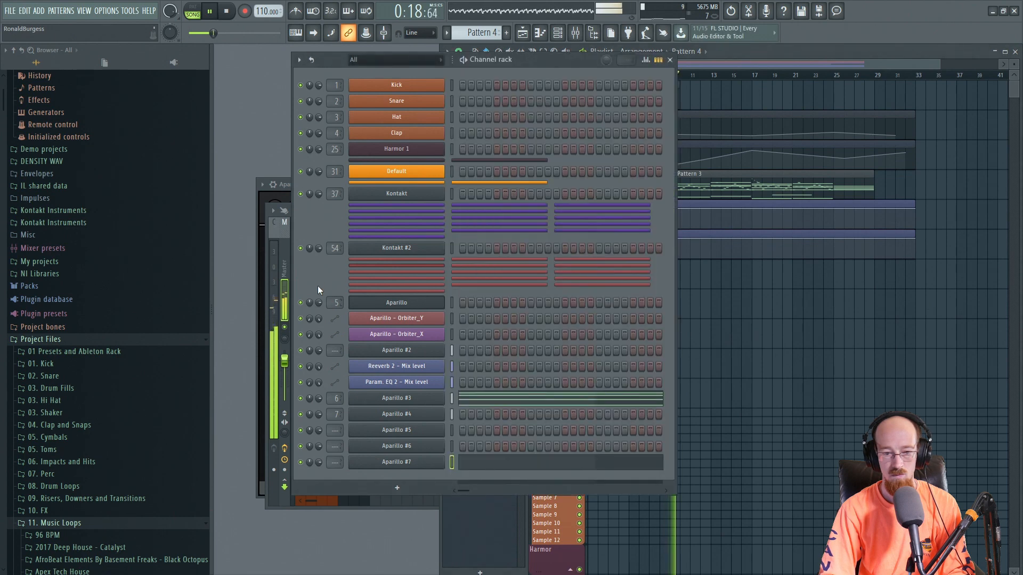
Stop playback and shift both Aparillo #7 FX notes in Pattern 4 one bar later, starting at bar 6
left_click(486, 463)
key("space")
key("ctrl+a")
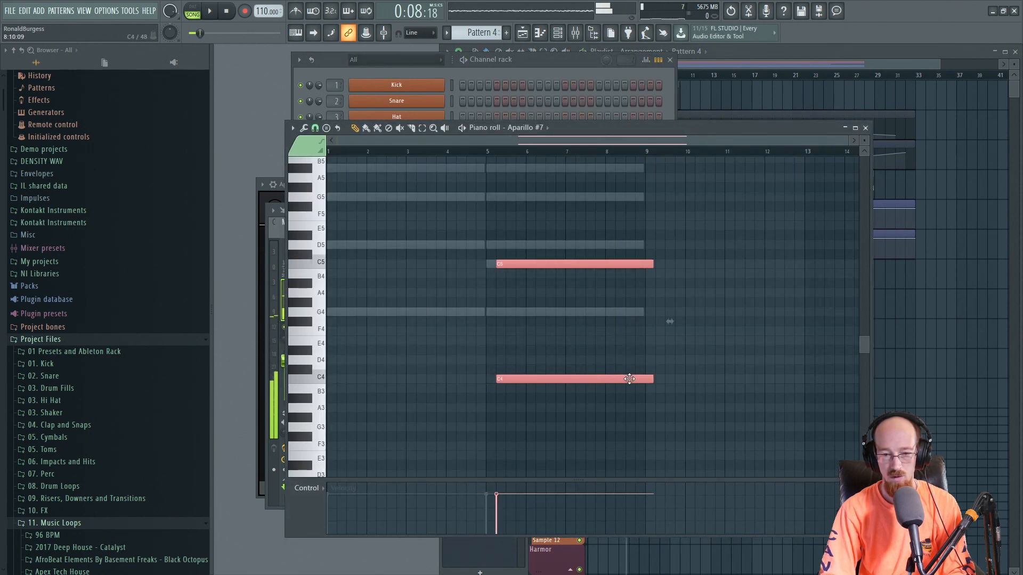
left_click(744, 53)
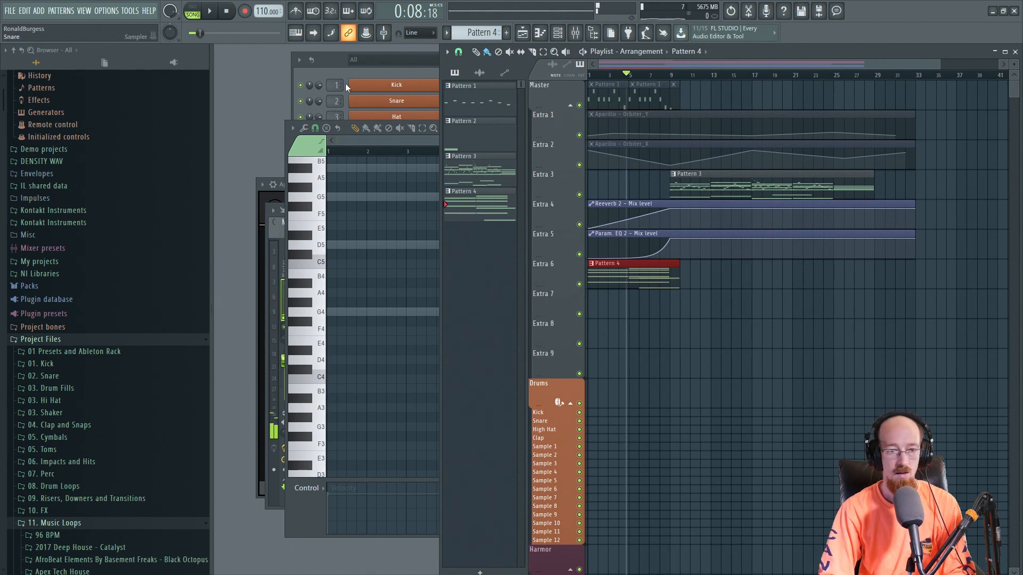
left_click(336, 60)
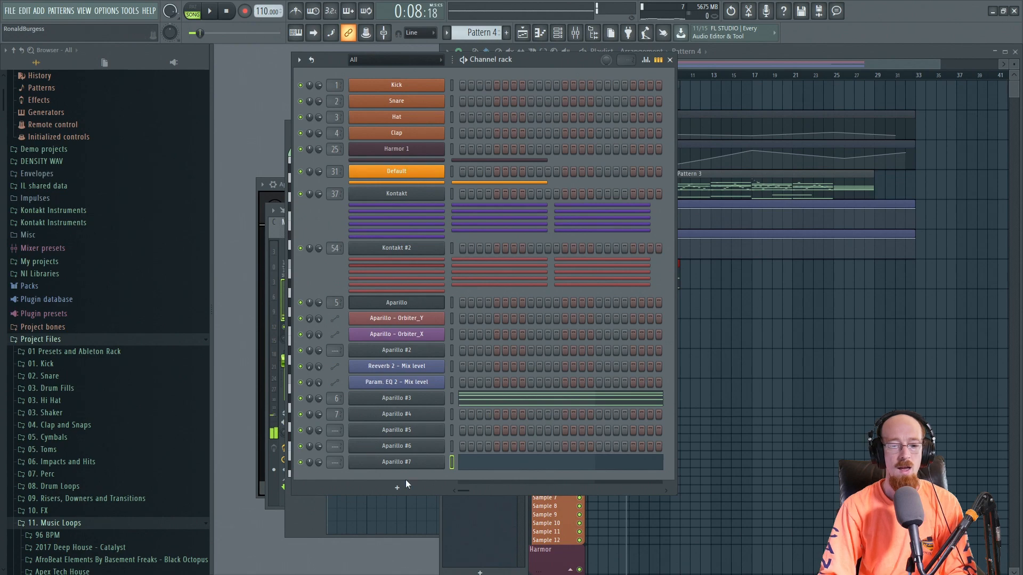
Add an eighth Aparillo synth channel and load the FX preset EchoLot SB
left_click(397, 489)
type("ap")
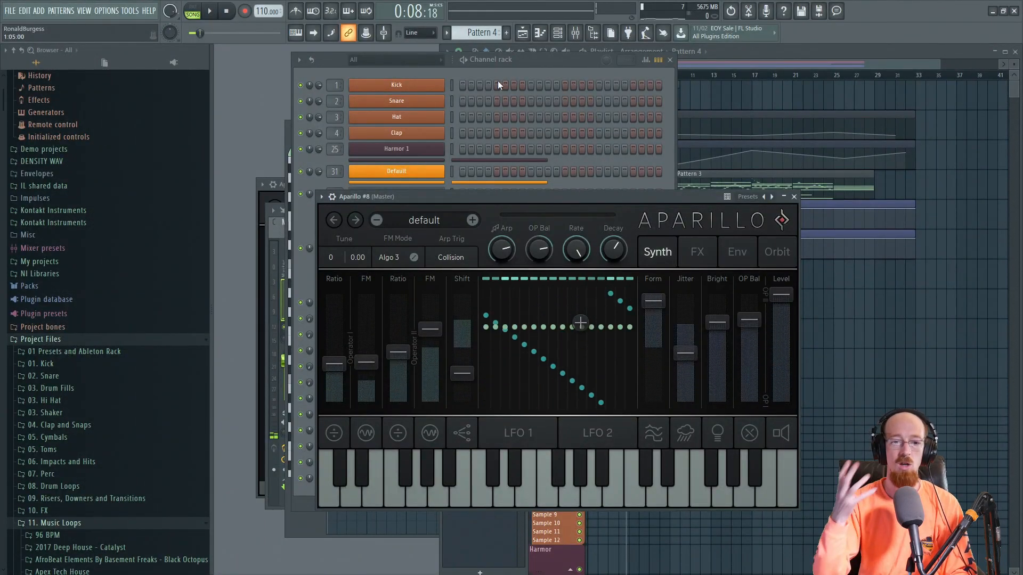
left_click(442, 220)
mouse_move(424, 323)
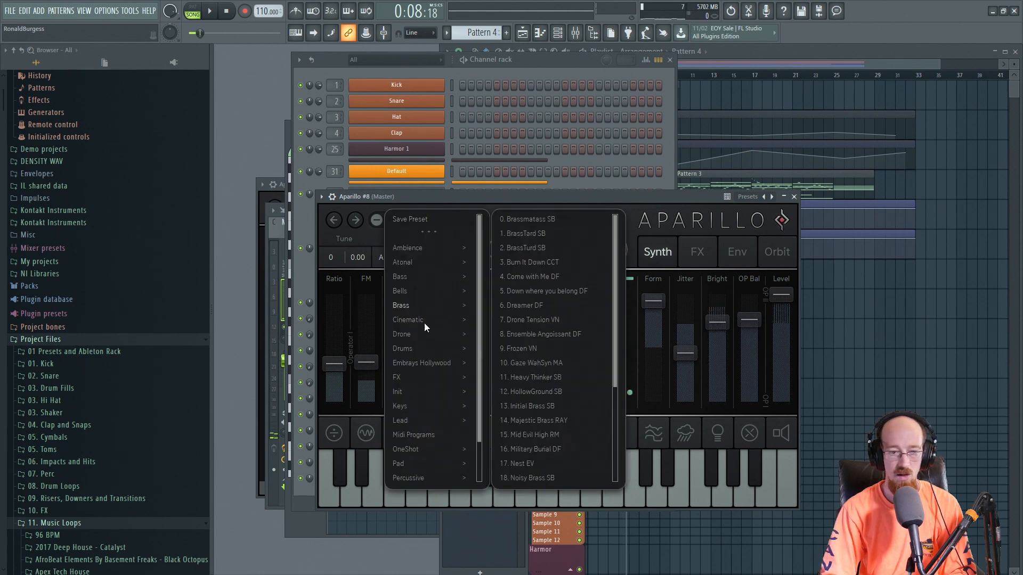
left_click(524, 322)
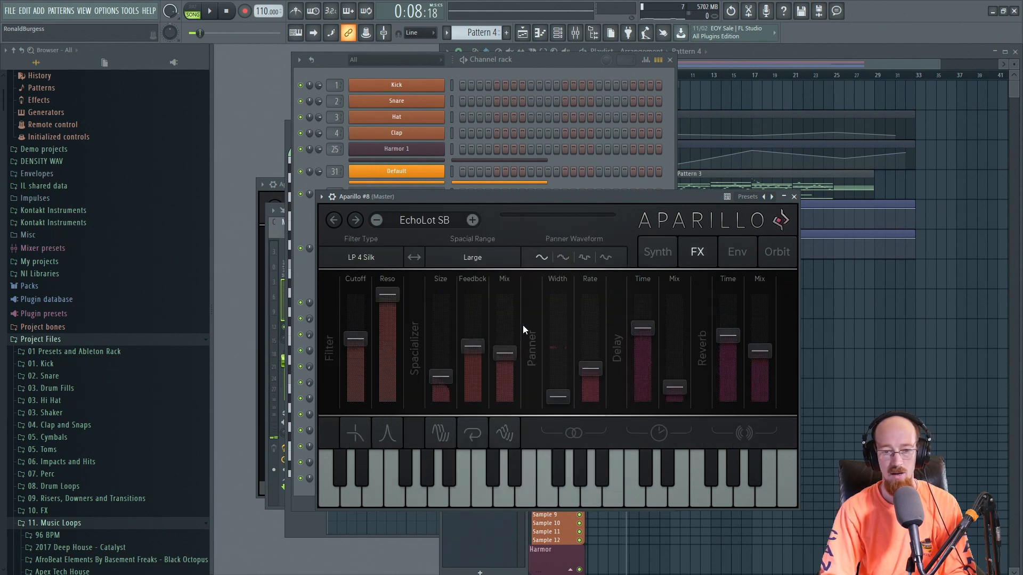
left_click(535, 193)
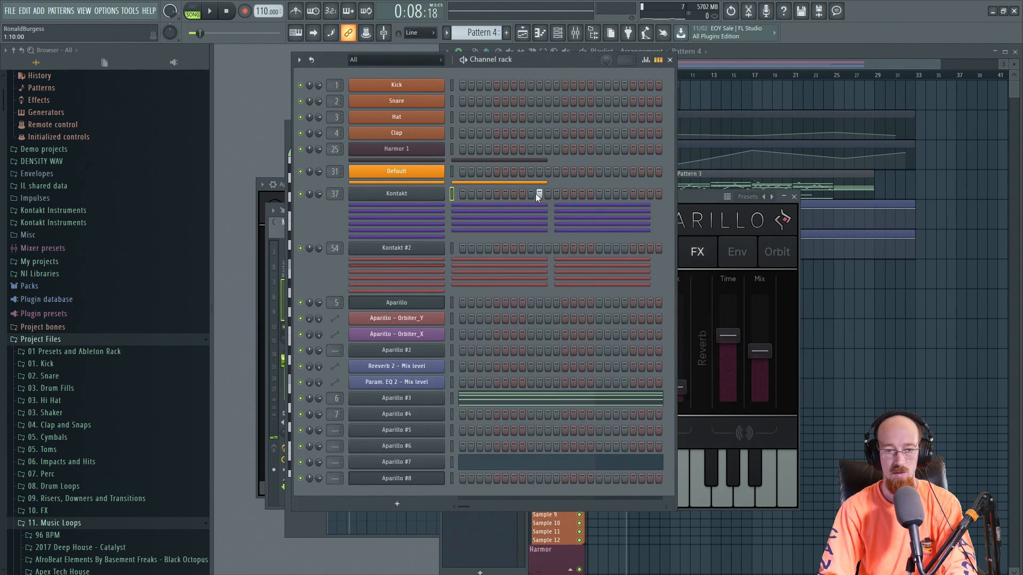
left_click(704, 196)
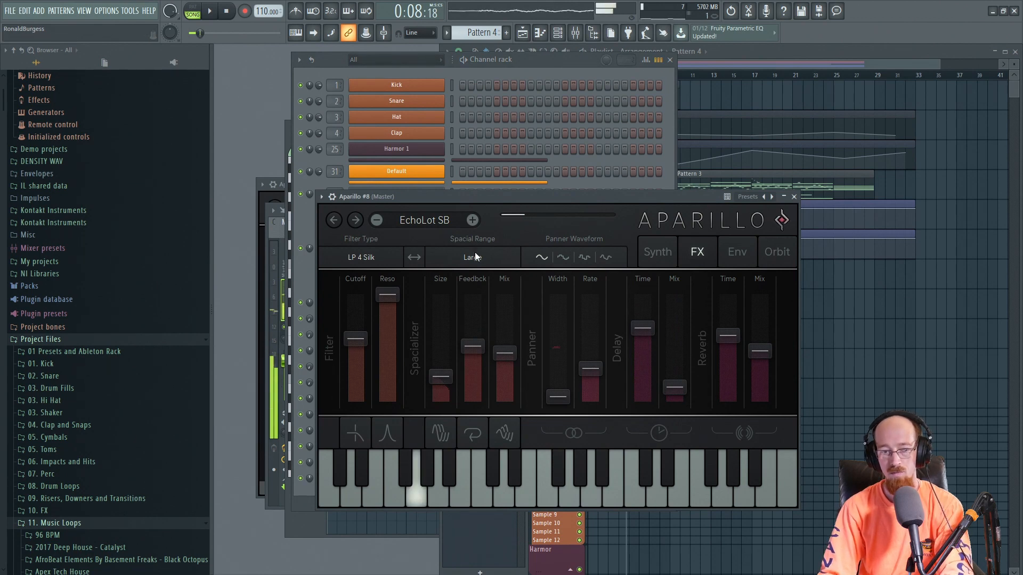
Audition Aparillo #8's following FX presets one by one up to Hit J SB, keep it loaded and close the synth
left_click(471, 224)
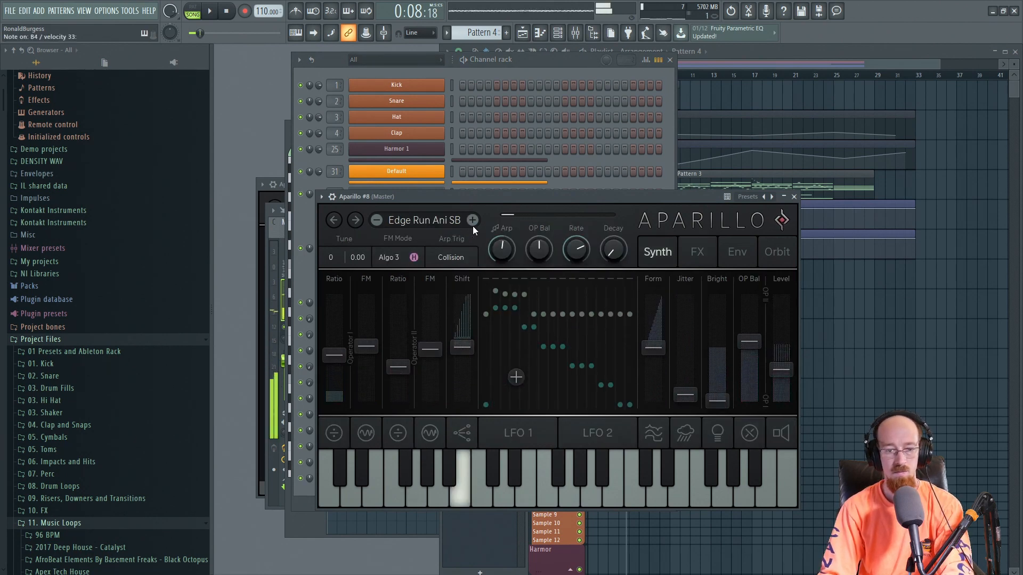
left_click(472, 226)
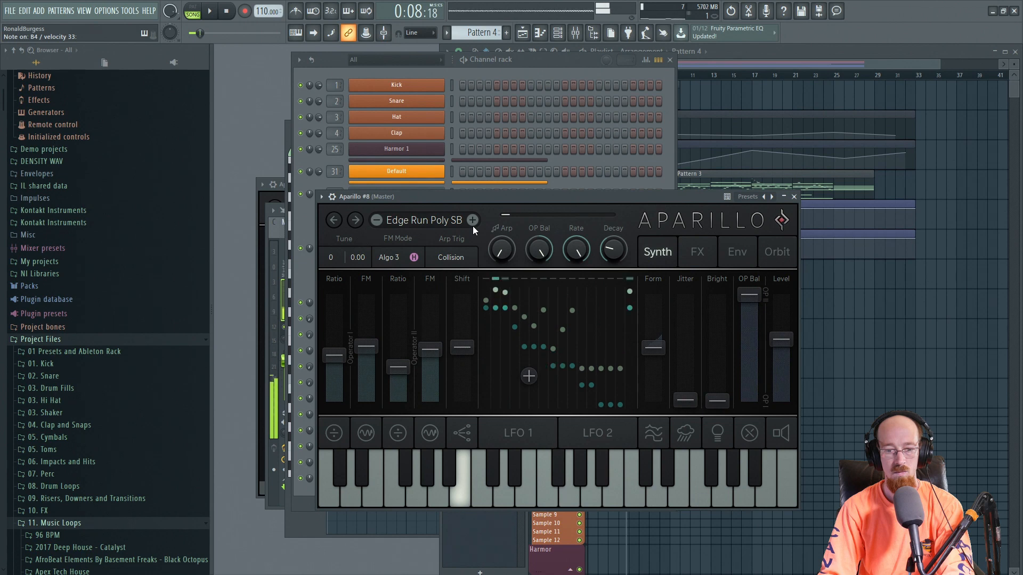
left_click(794, 197)
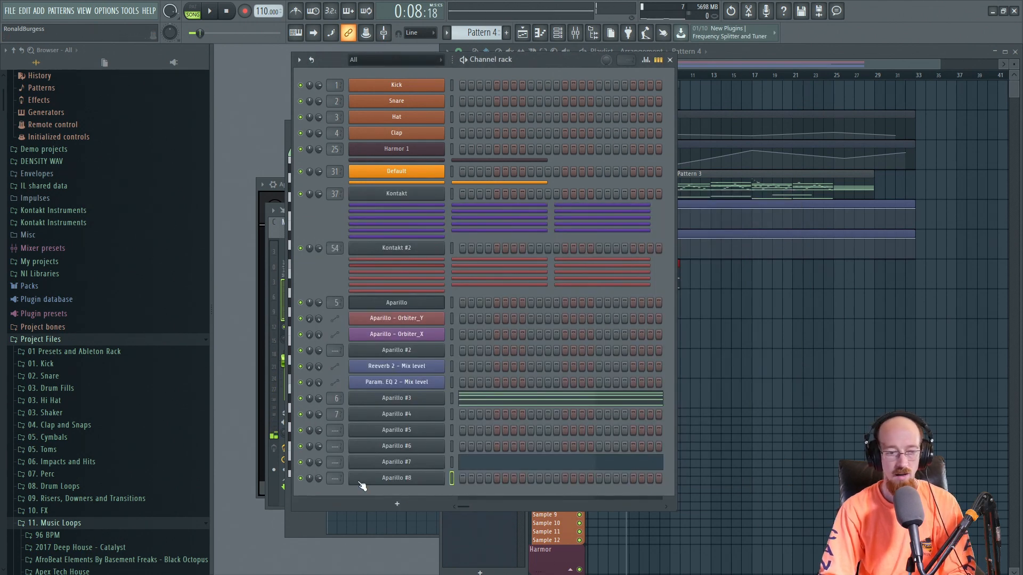
left_click(425, 481)
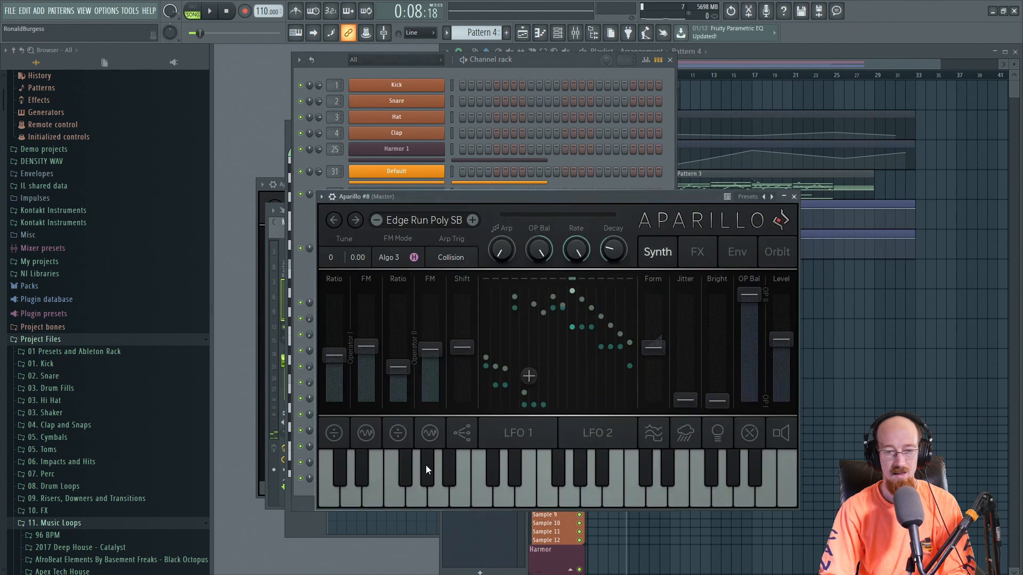
left_click(471, 223)
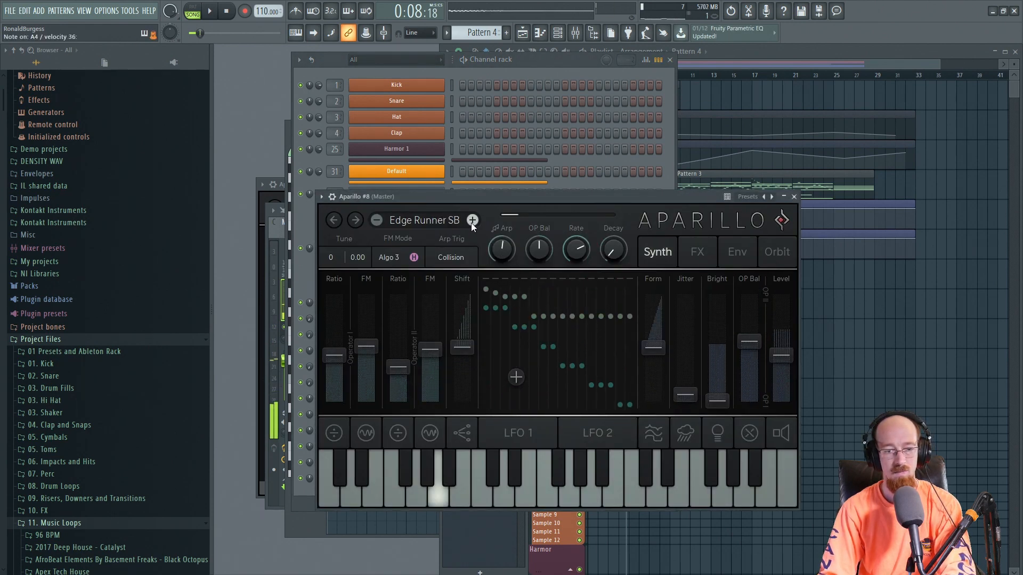
left_click(471, 223)
left_click(471, 223)
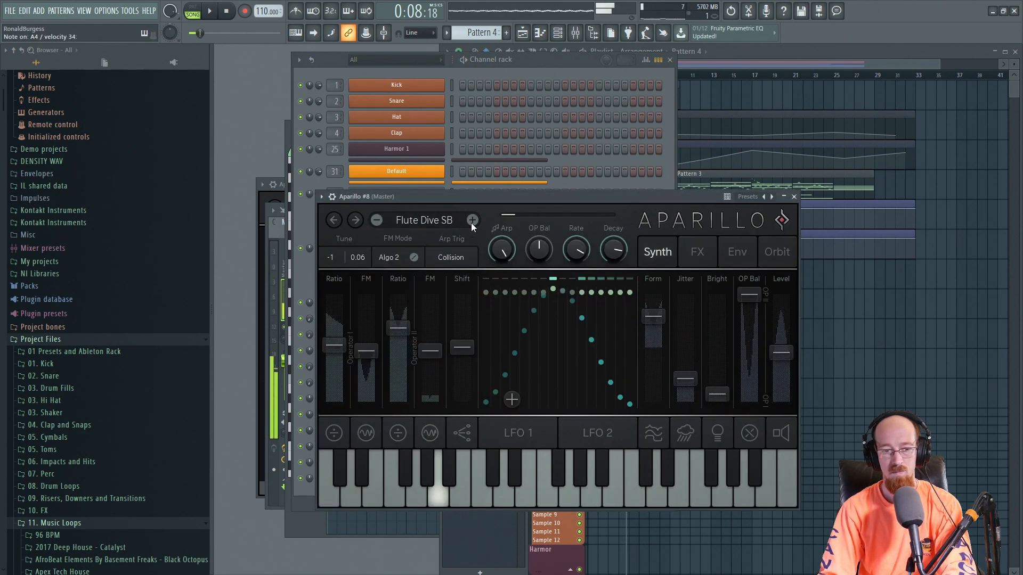
left_click(471, 223)
left_click(471, 223)
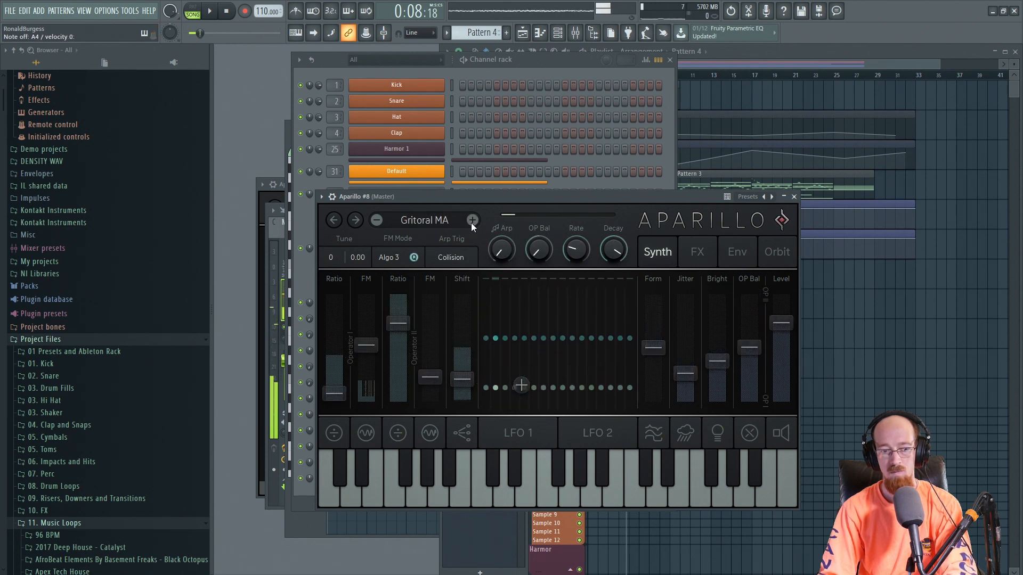
left_click(471, 223)
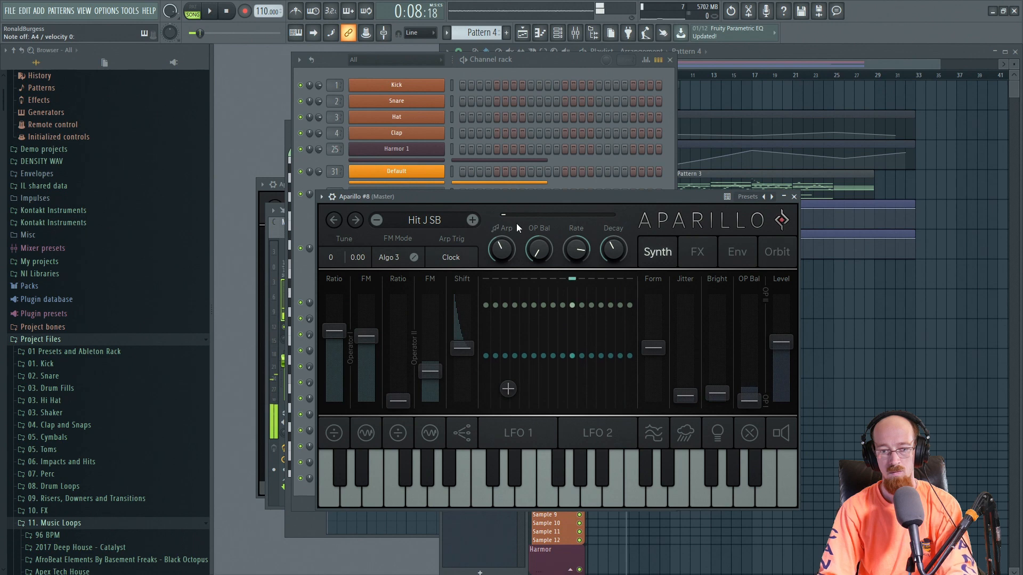
left_click(795, 197)
Draw two-bar notes in Aparillo #8's Pattern 4 piano roll: G5 at bar 2 and D5 at bar 6
right_click(413, 482)
left_click(483, 423)
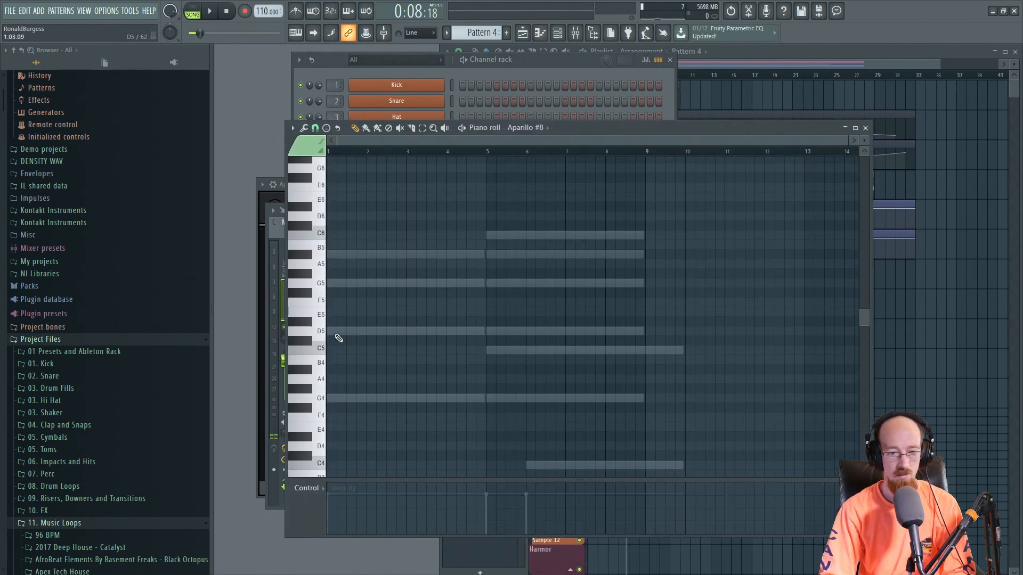
left_click(409, 331)
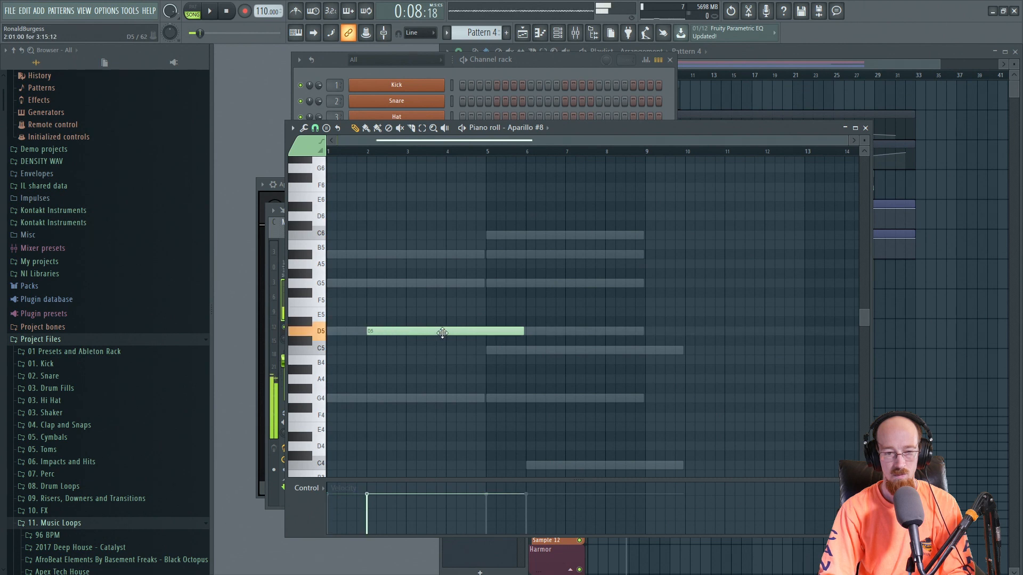
left_click_drag(393, 333, 390, 284)
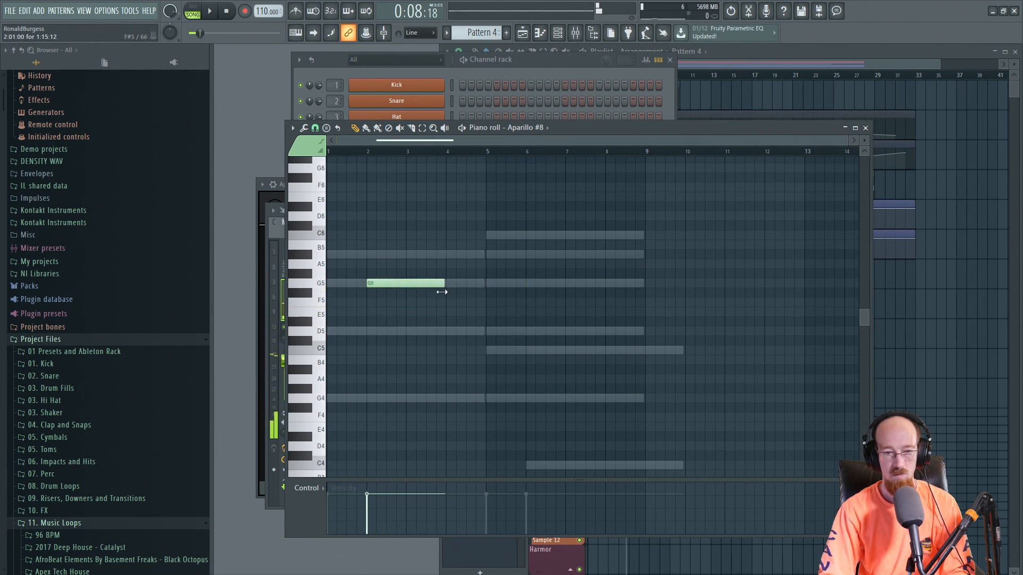
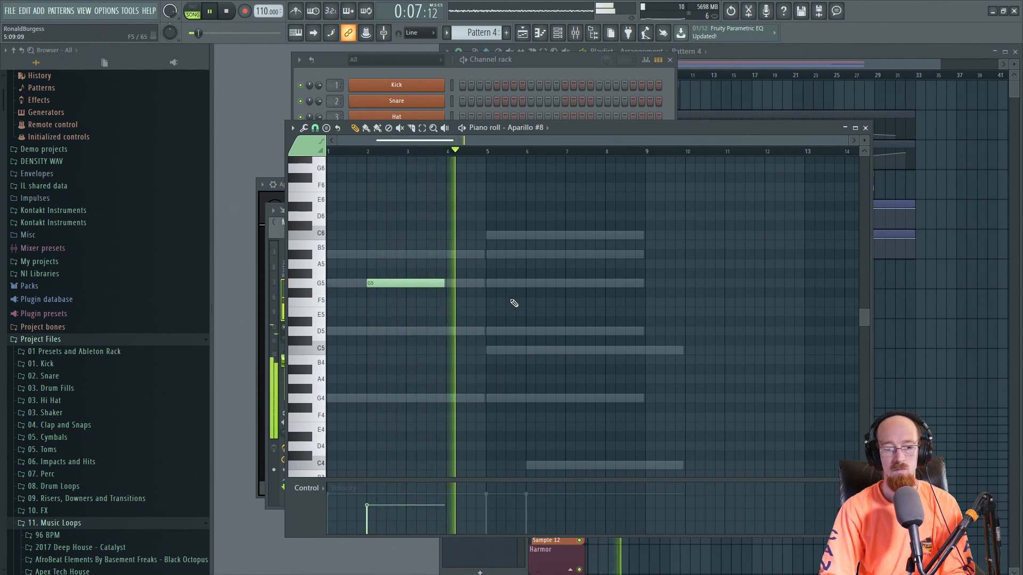
left_click(529, 331)
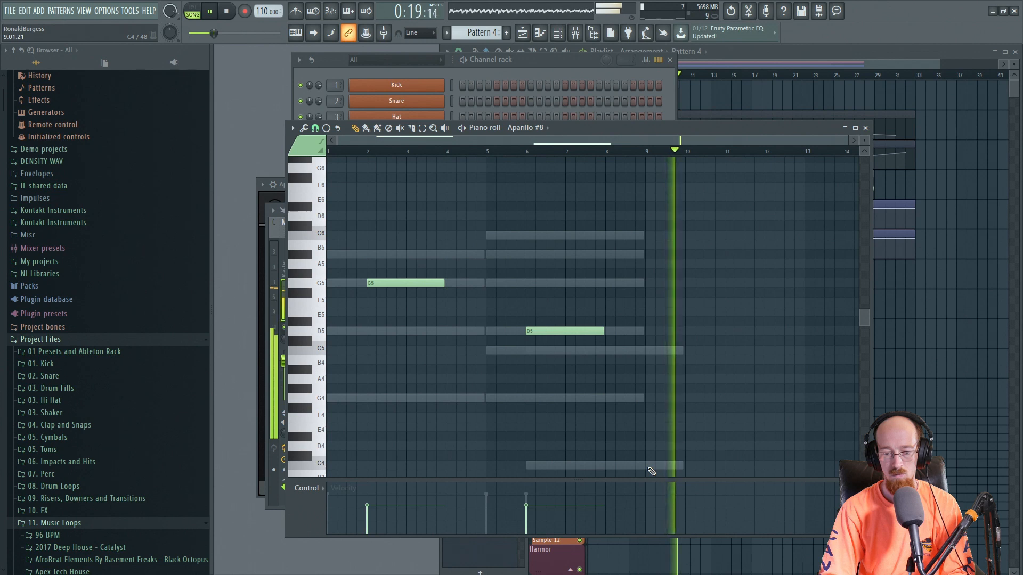
Add a one-bar C6 note at bar 9 for Aparillo #8, play the song and close the piano roll
key("space")
left_click(674, 466)
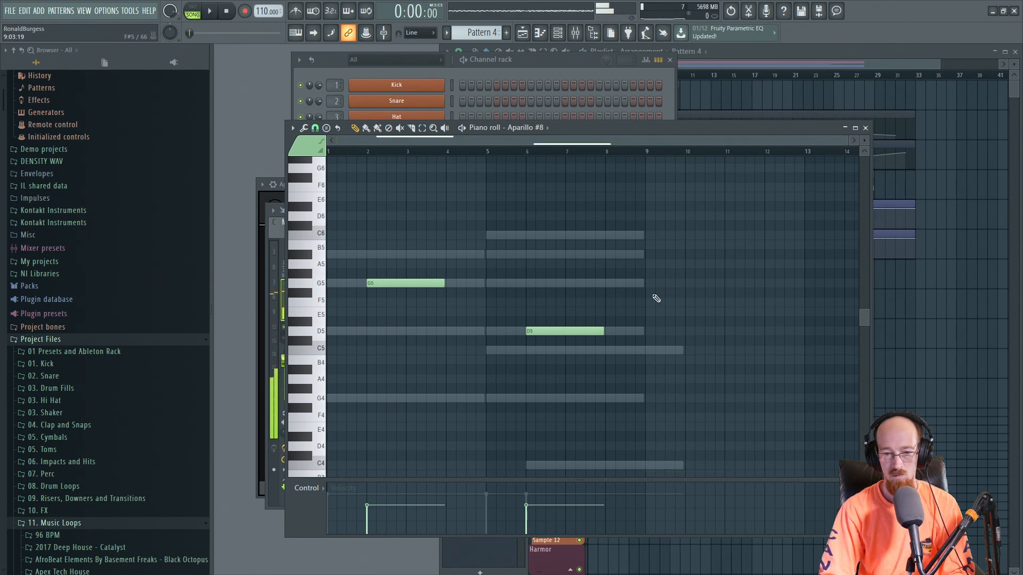
left_click_drag(657, 306, 650, 237)
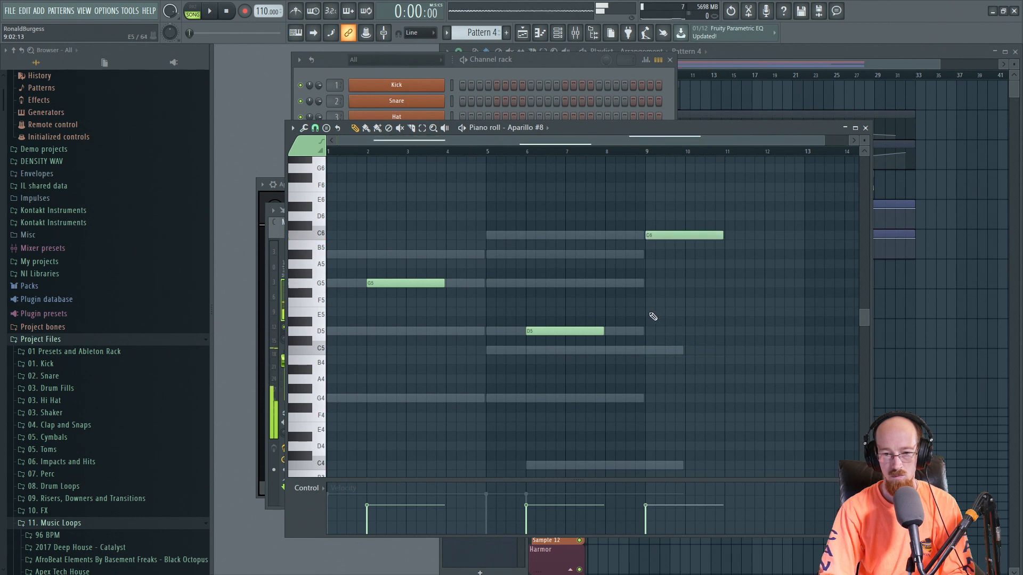
key("space")
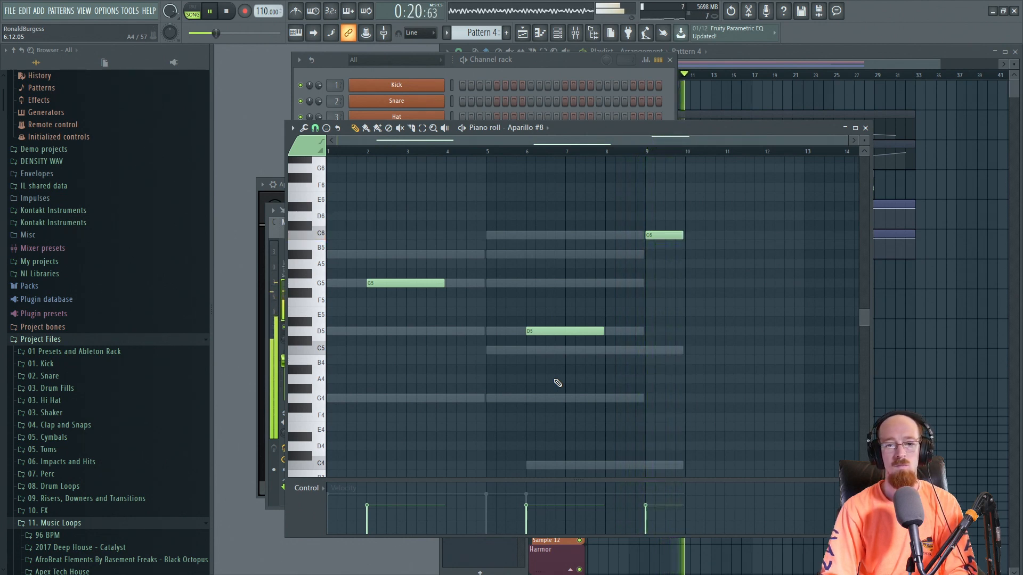
left_click(866, 128)
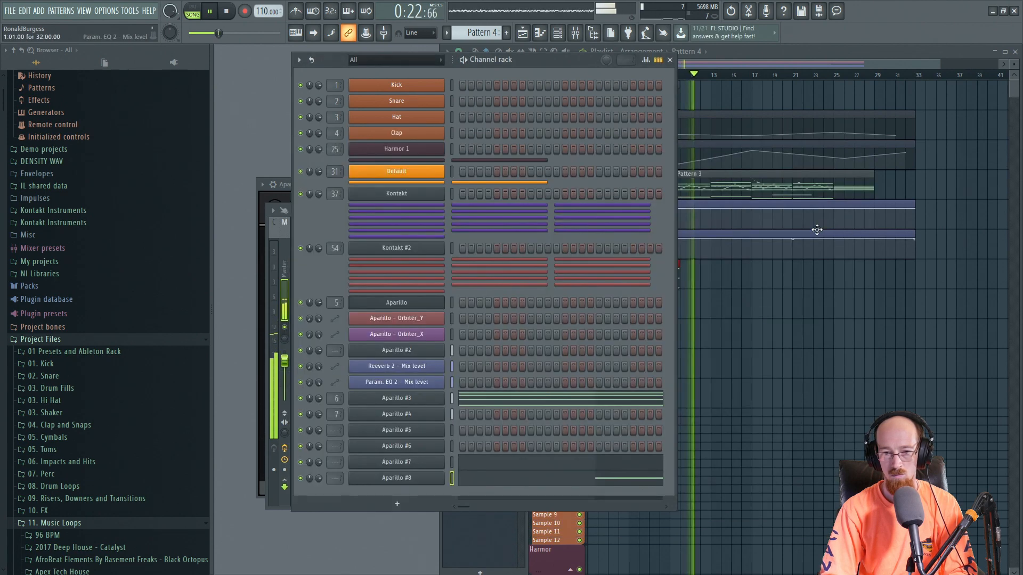
Select Pattern 3 and examine the Fruity parametric EQ 2 on the Aparillo #4 mixer track during playback, then stop
left_click(735, 53)
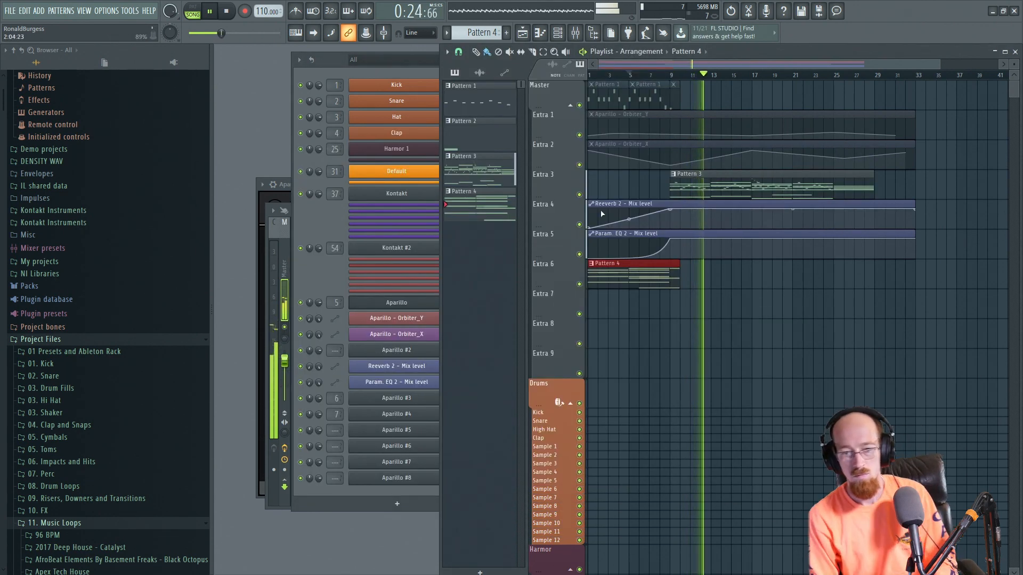
left_click(691, 181)
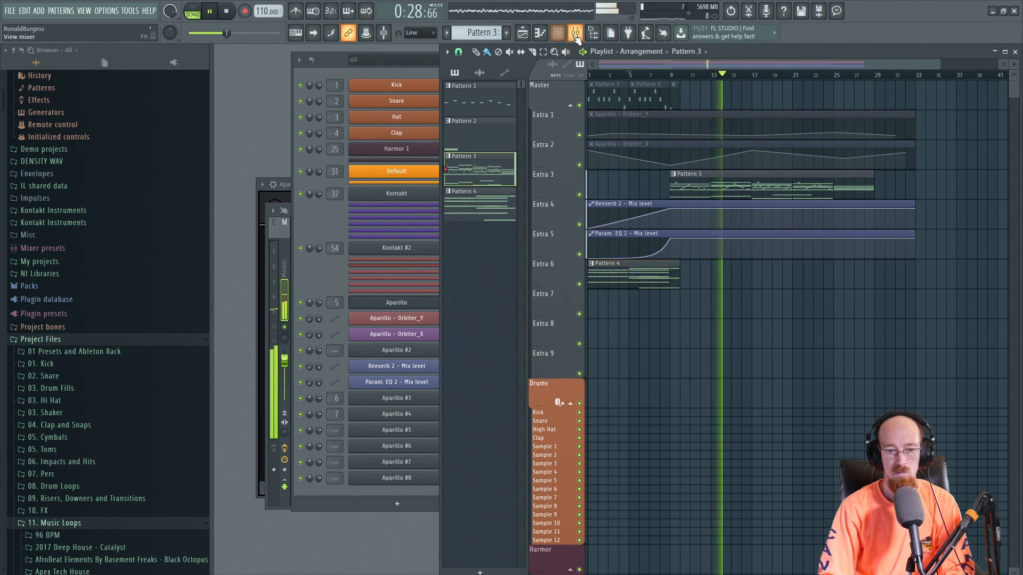
left_click(574, 34)
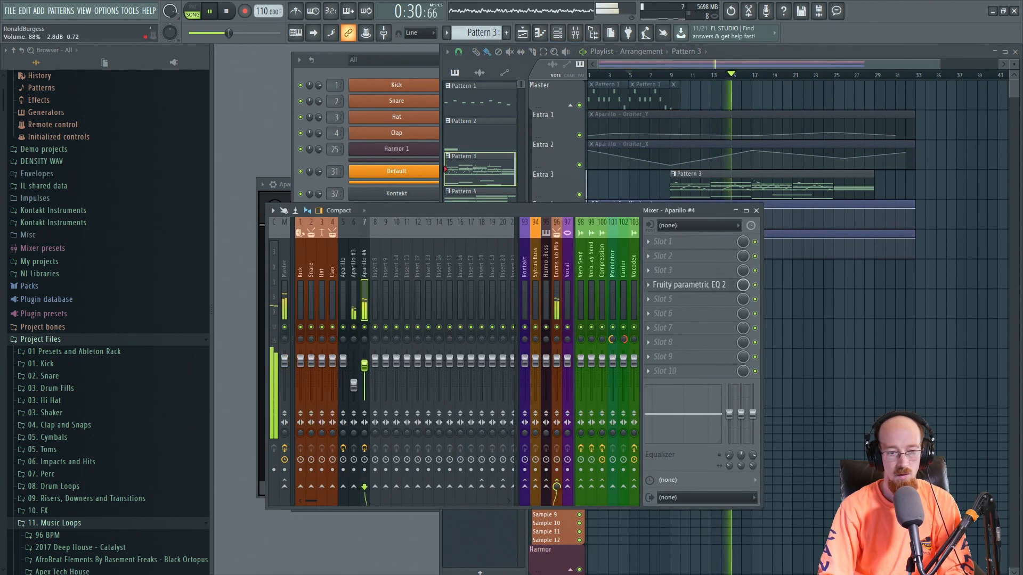
left_click(698, 289)
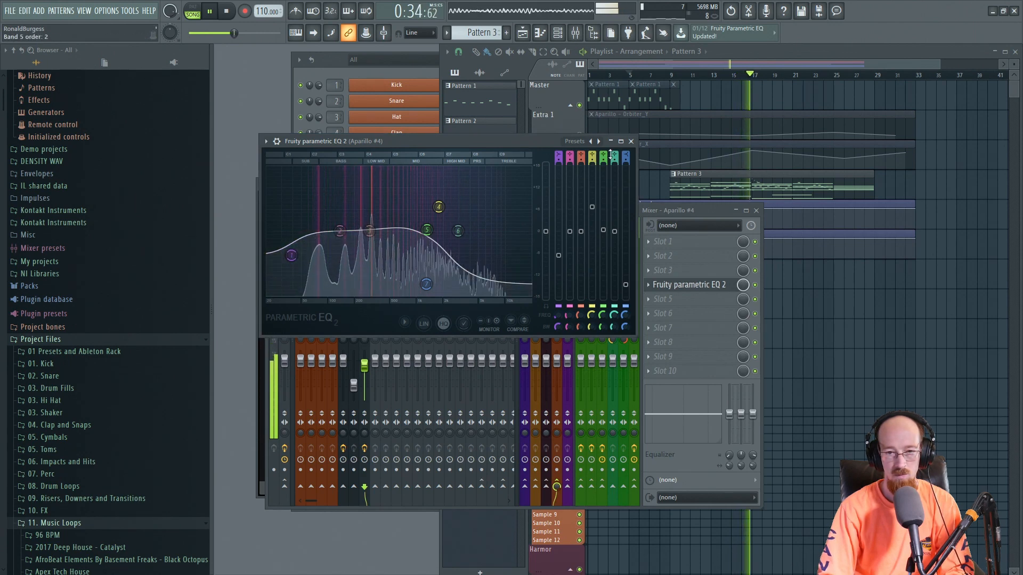
left_click(631, 142)
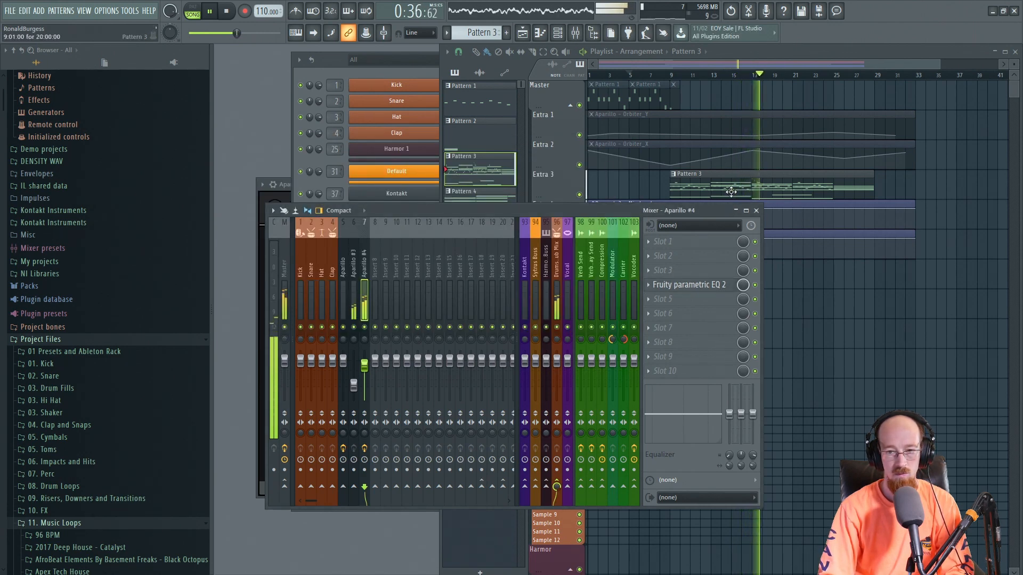
left_click(731, 191)
left_click(399, 230)
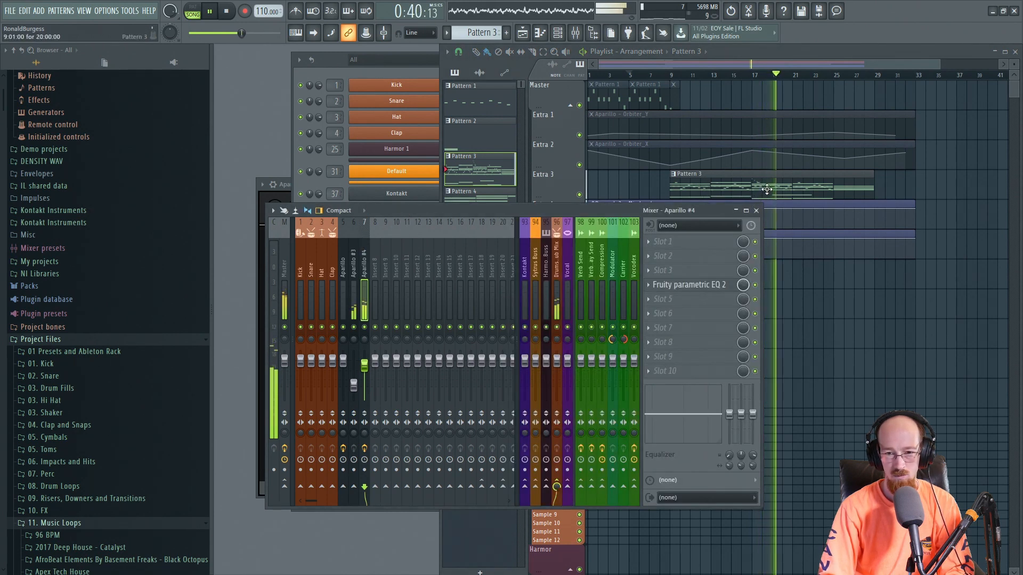
key("space")
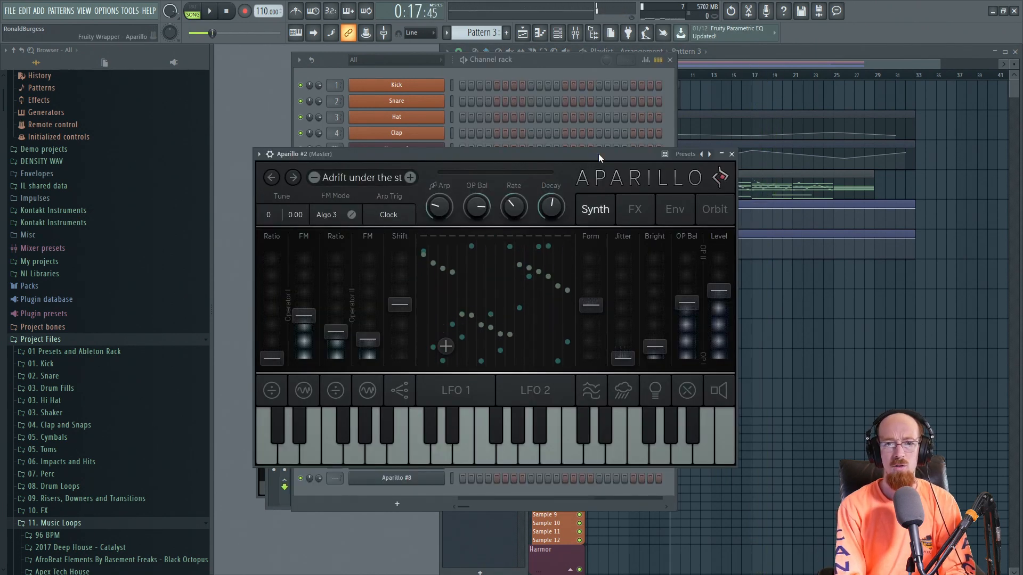
Route Aparillo #2 to mixer track 8 and load Fruity parametric EQ 2 in its third effect slot
key("F9")
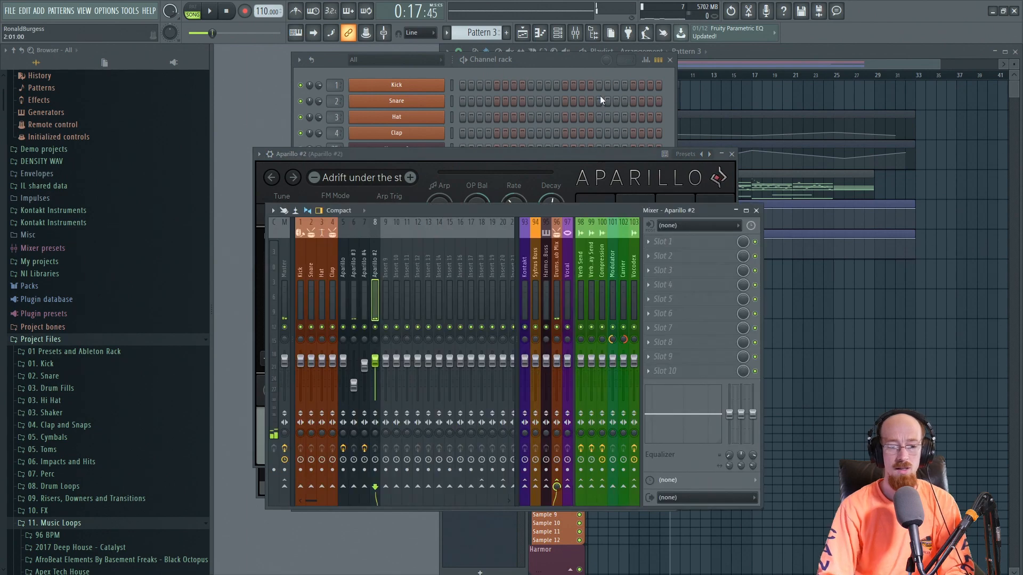
left_click(682, 273)
left_click(917, 196)
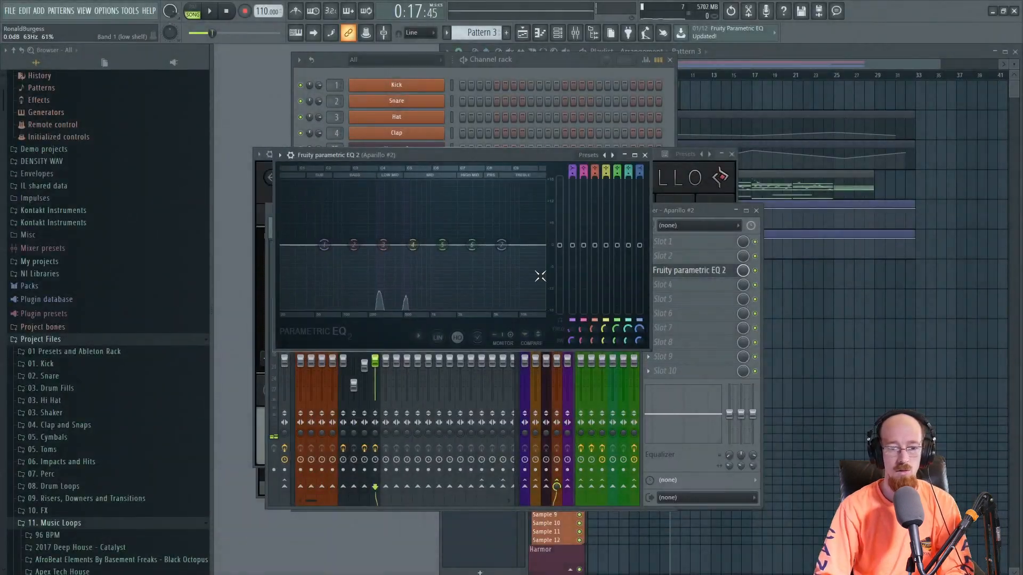
During playback, boost Aparillo #2's EQ by 2 dB at 320 Hz and more strongly around 1.3 kHz, and close the EQ
key("space")
left_click_drag(413, 245, 398, 220)
left_click_drag(404, 224, 386, 239)
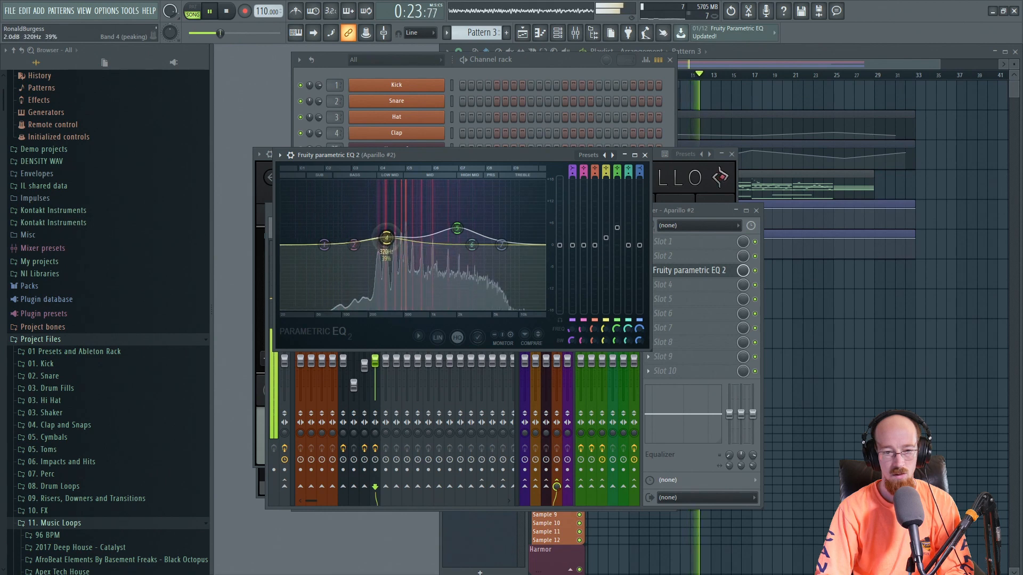
left_click_drag(457, 229, 441, 221)
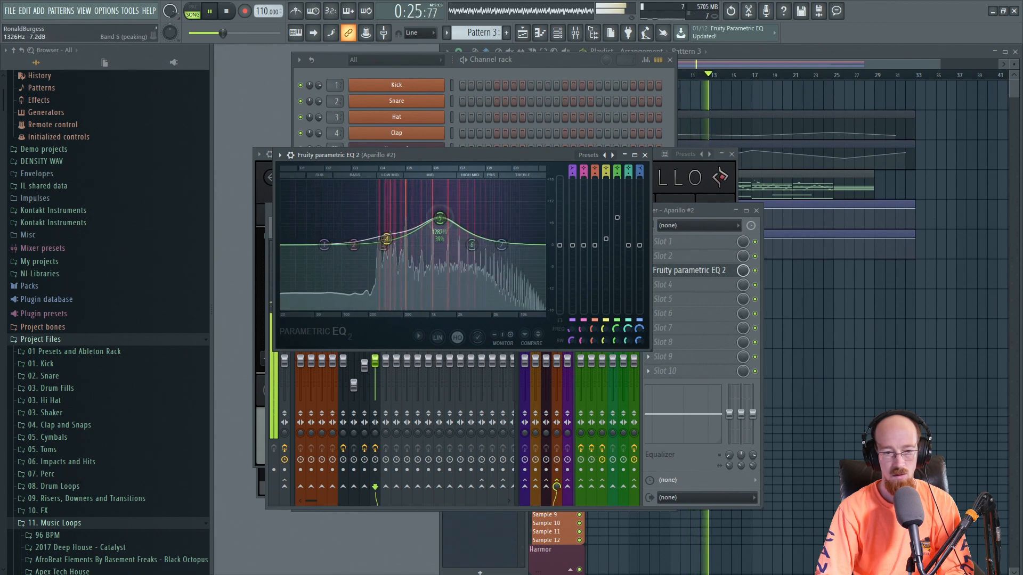
left_click(645, 156)
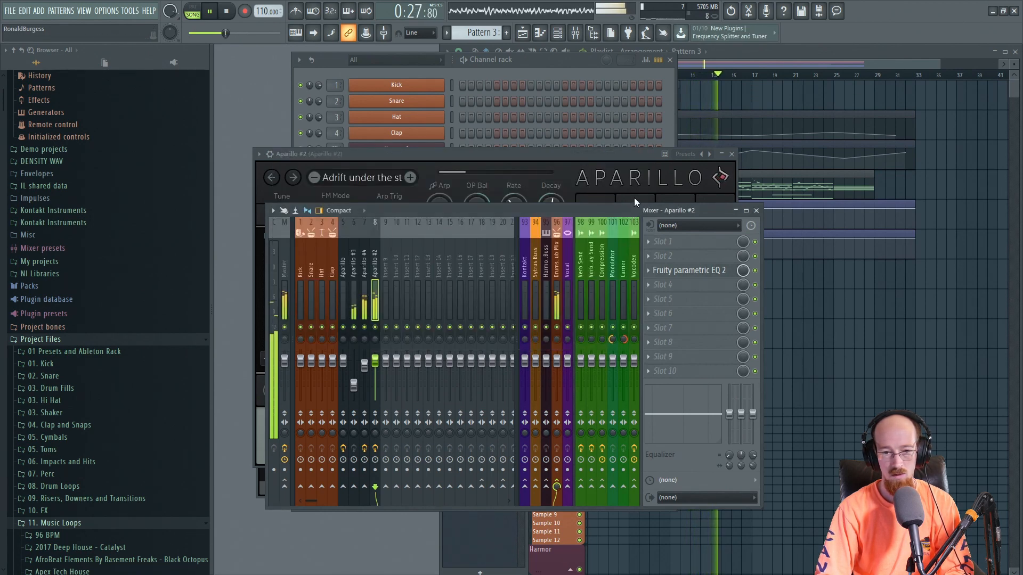
Raise Aparillo #2's filter cutoff to 0.435 during playback, review its envelope settings, close the synth and stop playback
left_click(507, 153)
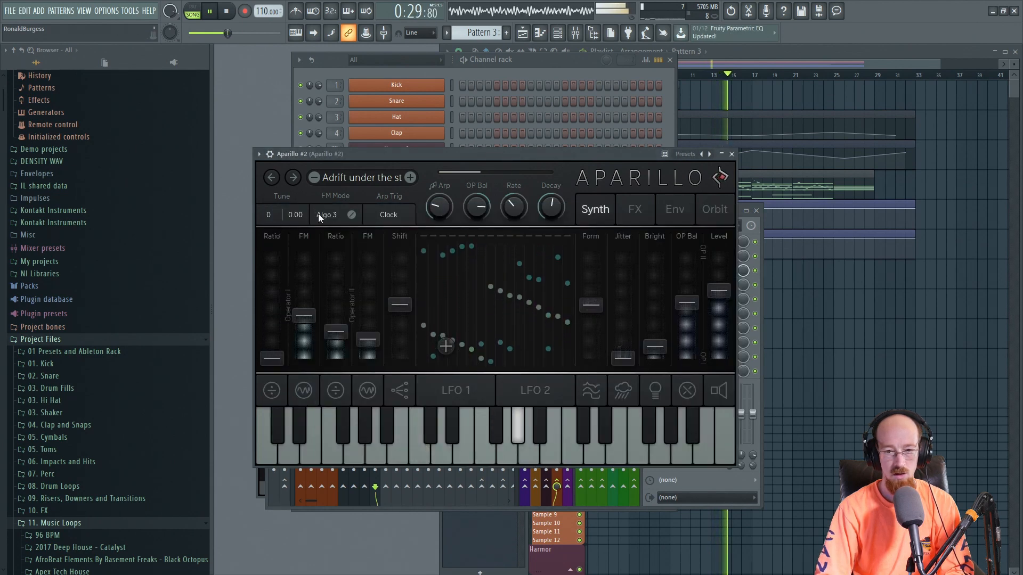
left_click(635, 211)
key("space")
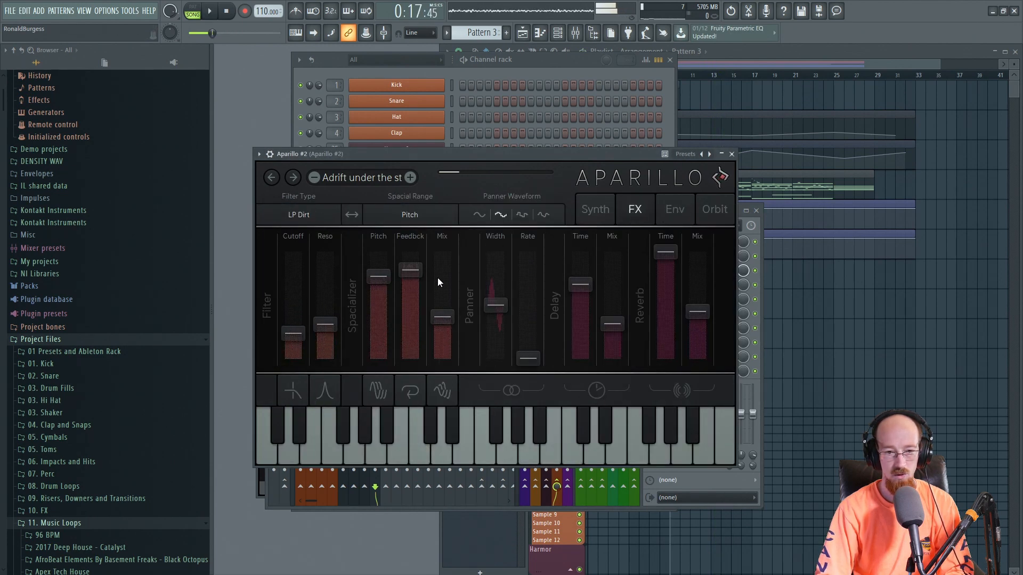
left_click(675, 209)
left_click(642, 210)
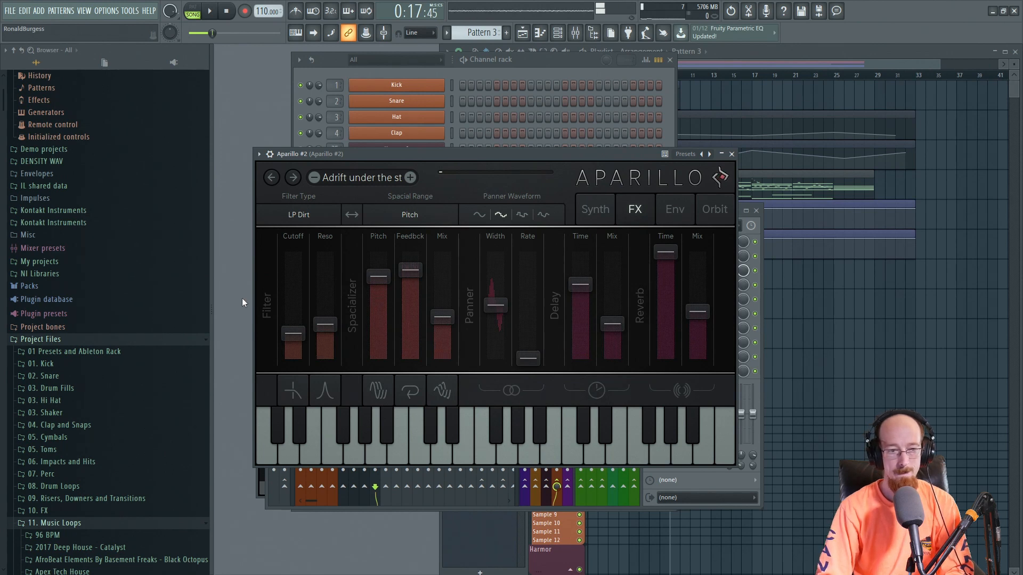
key("space")
left_click_drag(293, 313, 294, 311)
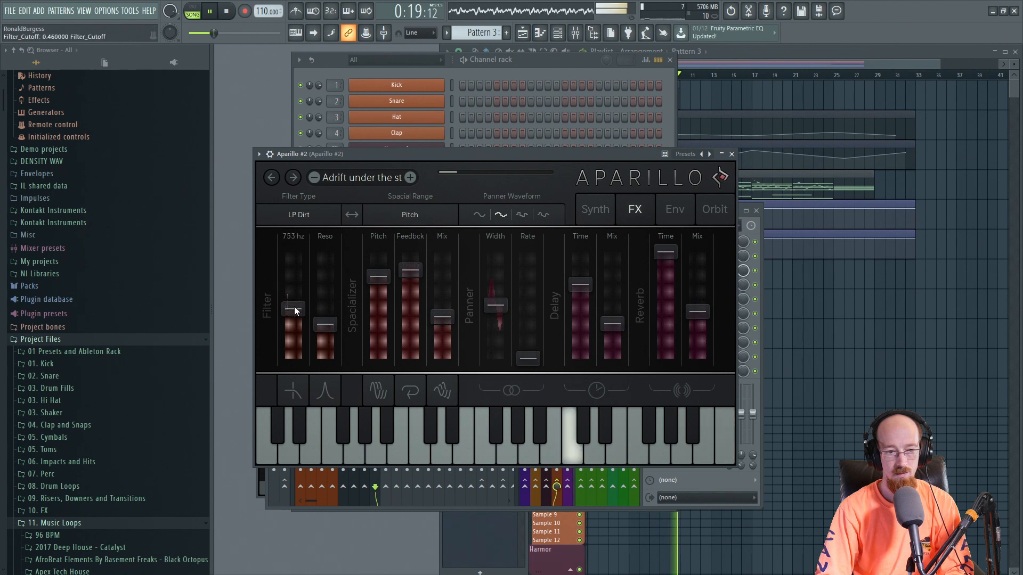
left_click_drag(294, 310, 296, 315)
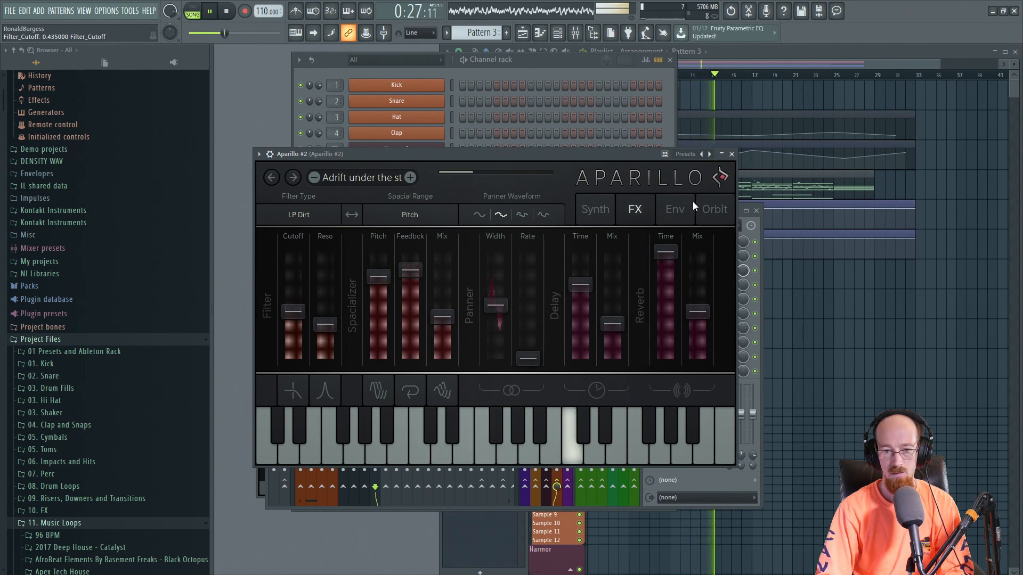
left_click(677, 210)
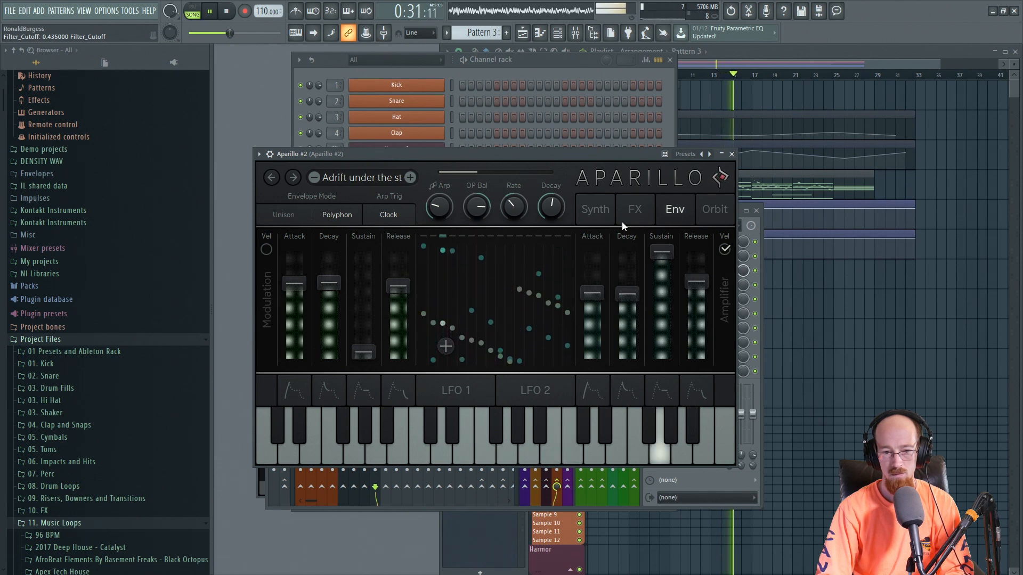
left_click(639, 204)
left_click(732, 154)
key("space")
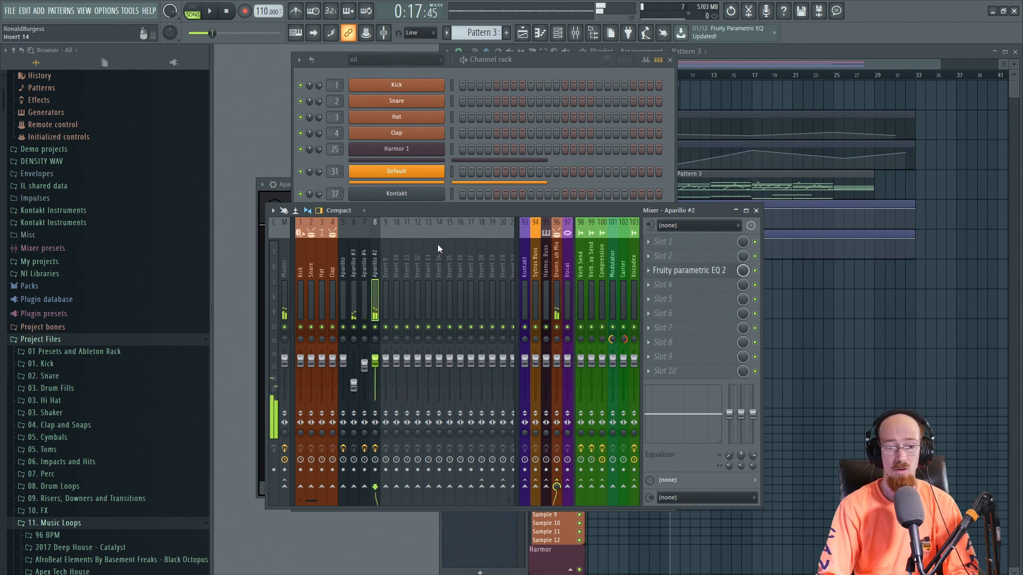
Stop playback and add another Aparillo synth channel at the end of the channel rack
left_click(473, 61)
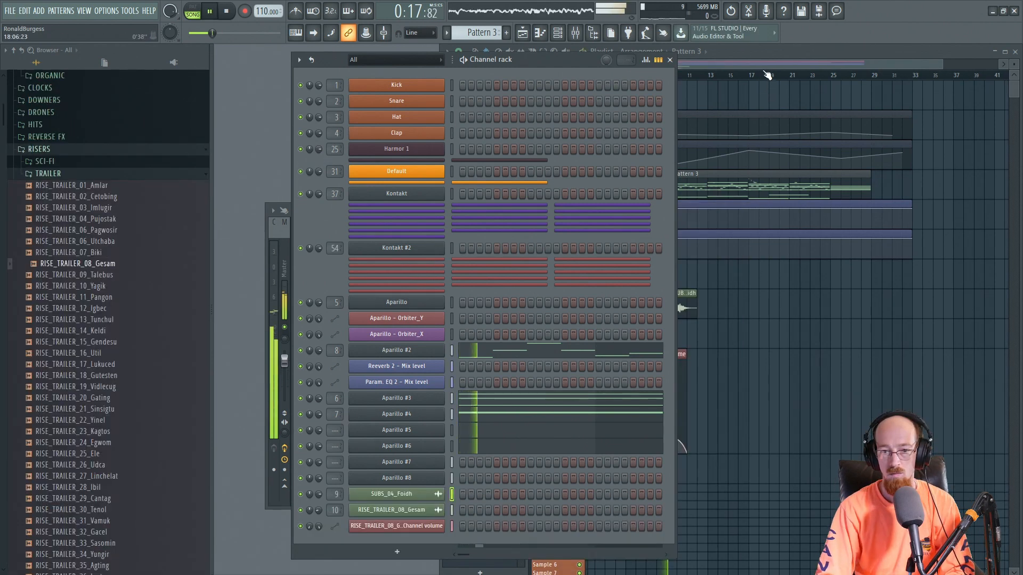
left_click(672, 187)
key("space")
left_click(341, 235)
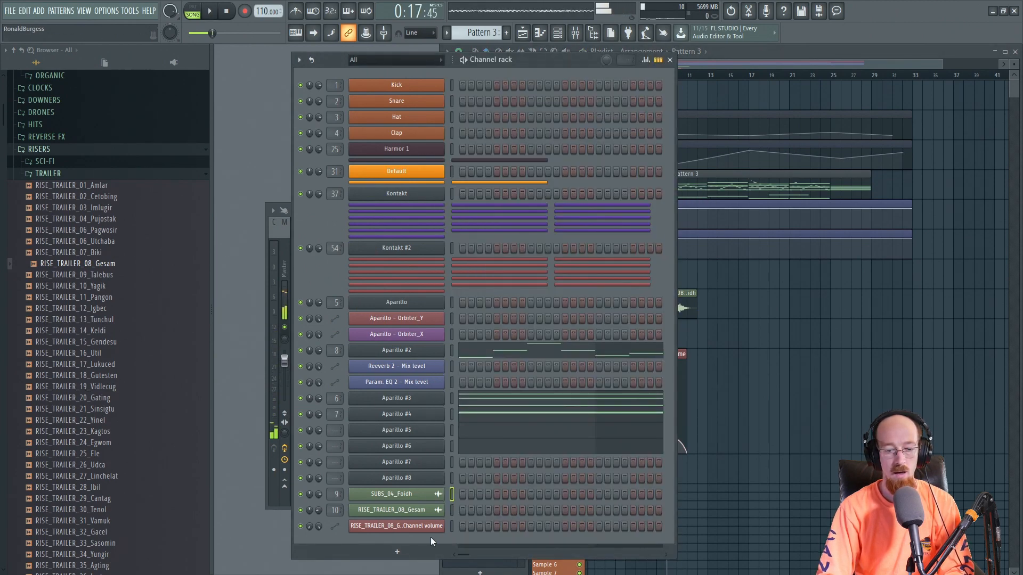
right_click(406, 555)
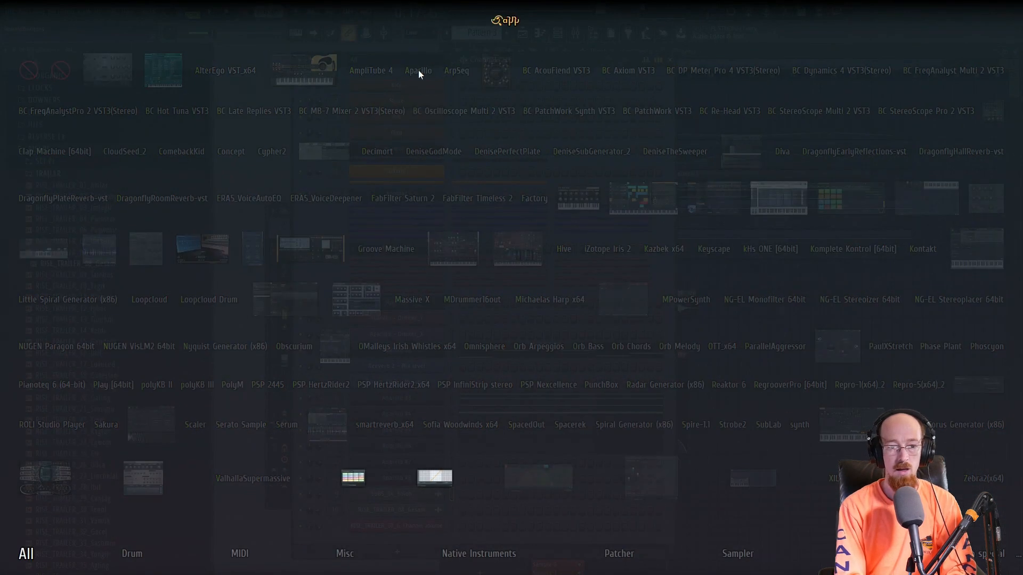
left_click(418, 70)
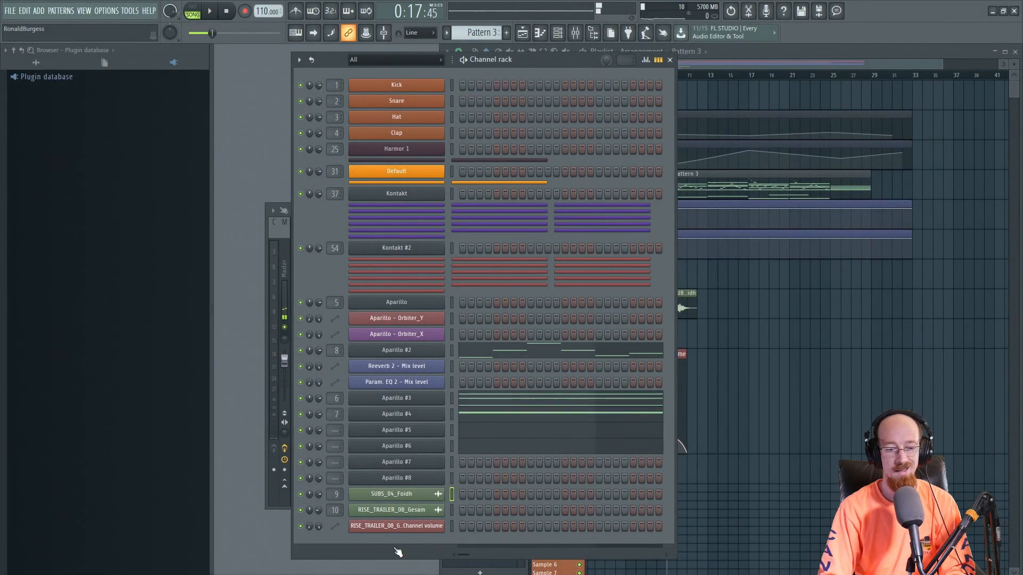
right_click(398, 552)
type("ap")
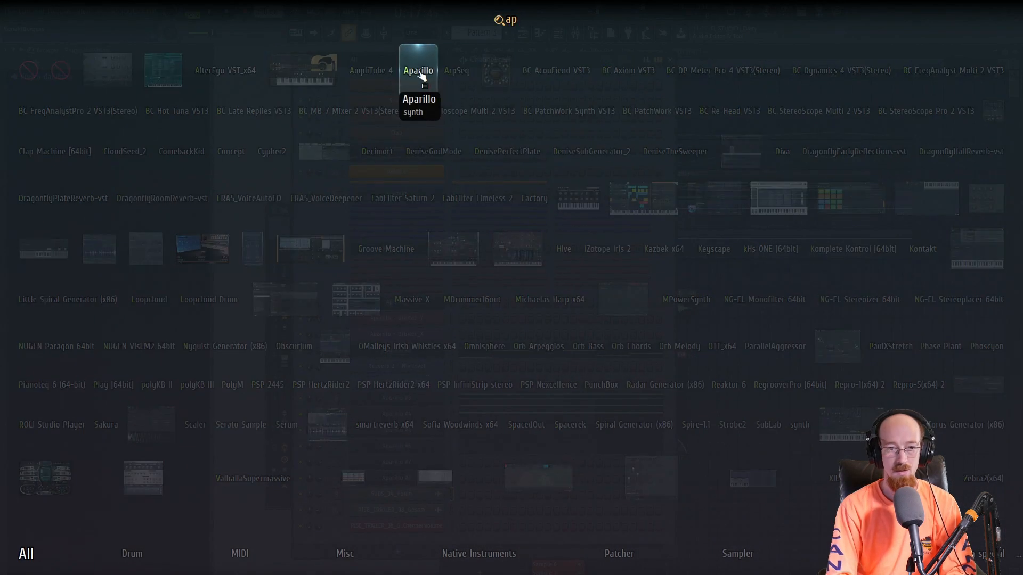
key("Return")
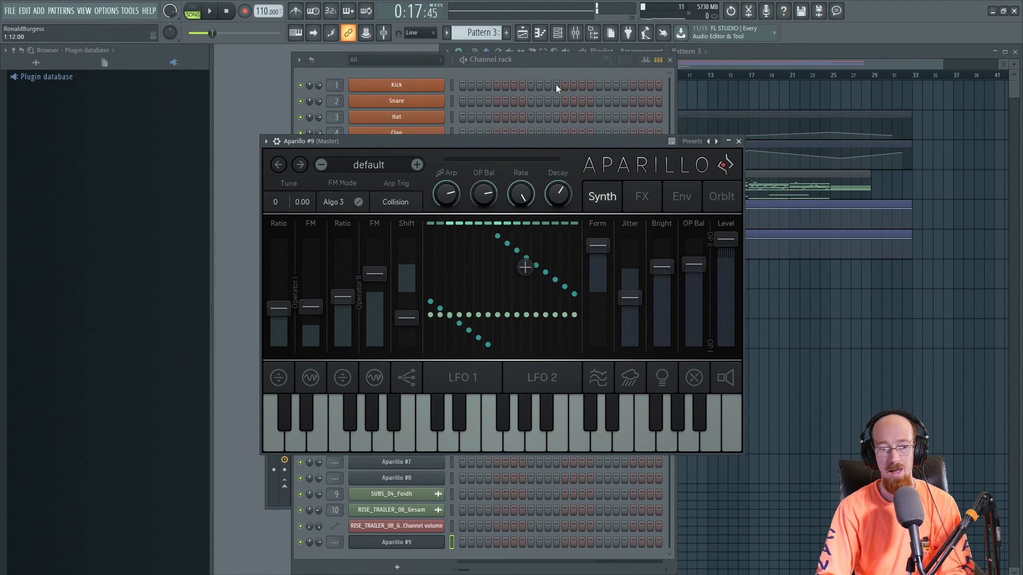
Audition Bass presets in Aparillo #9 from Dark Saw DF onward, settle on Reece 01 DF and close the synth
left_click(372, 169)
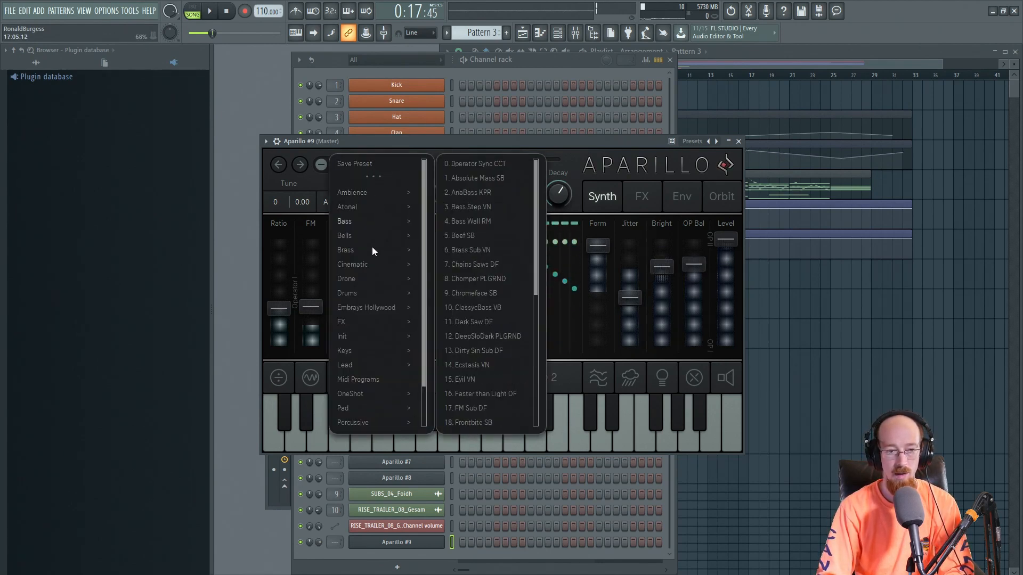
left_click(495, 243)
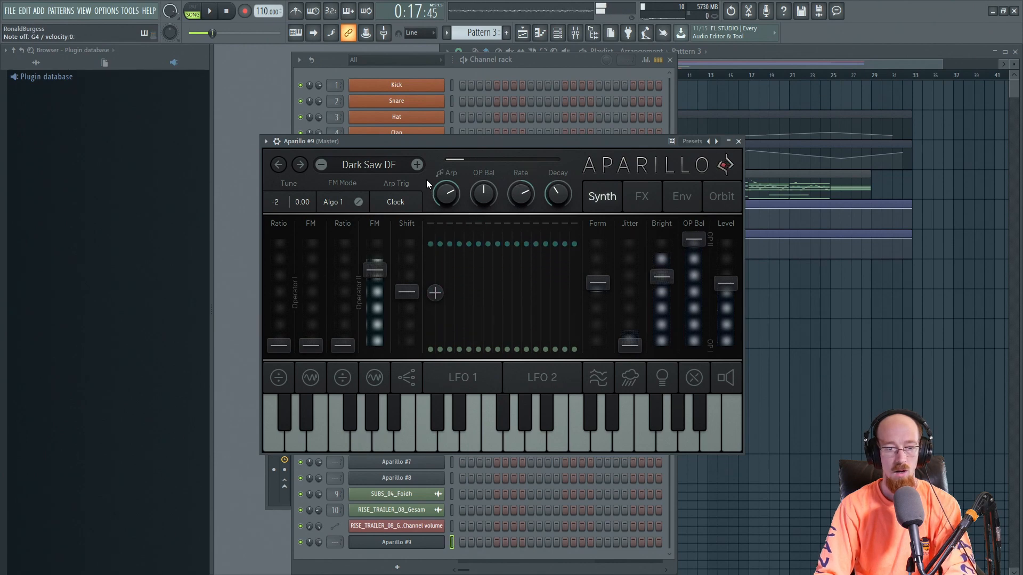
left_click(416, 165)
left_click(416, 164)
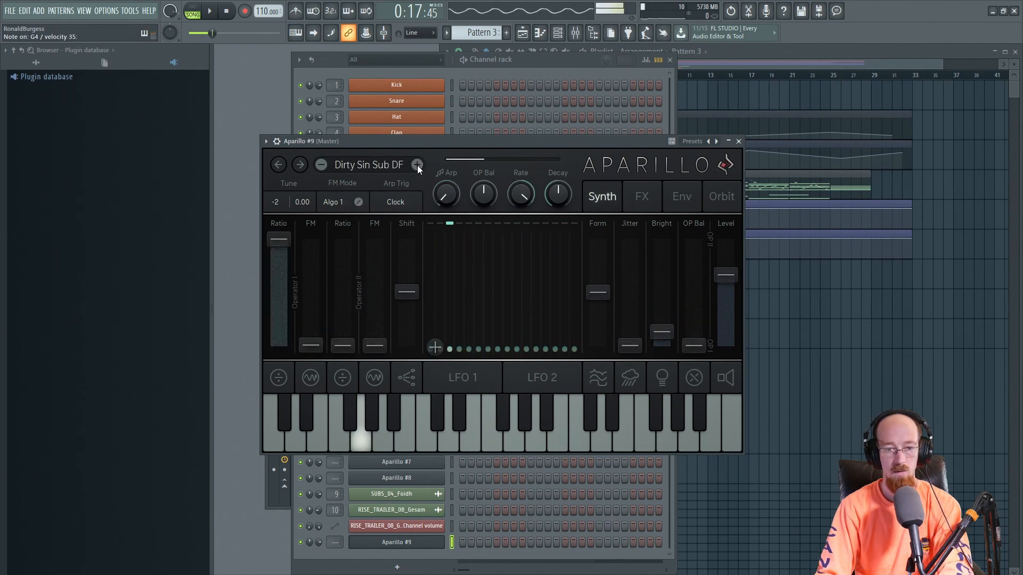
left_click(418, 165)
left_click(417, 165)
left_click(417, 165)
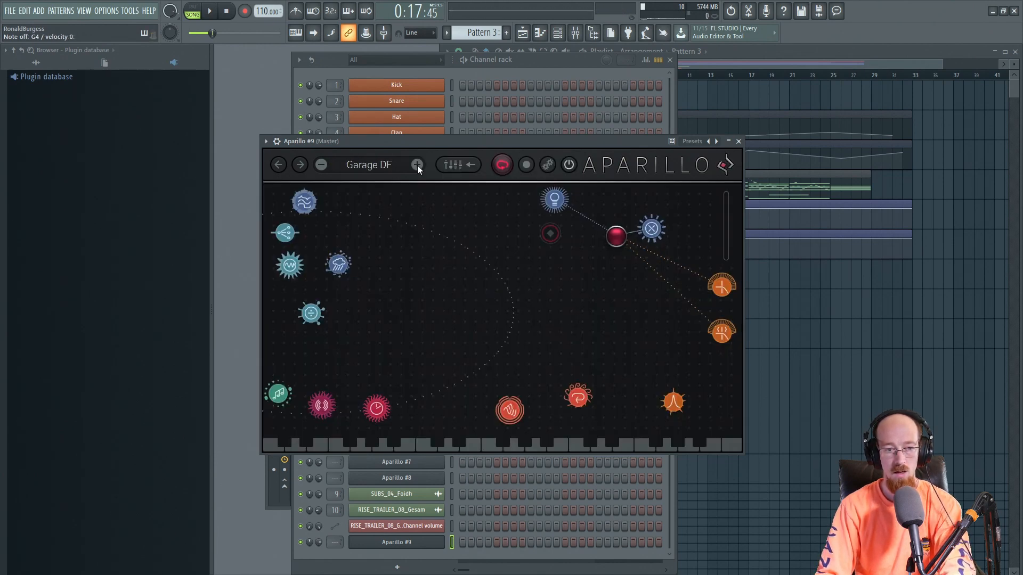
left_click(418, 165)
left_click(417, 165)
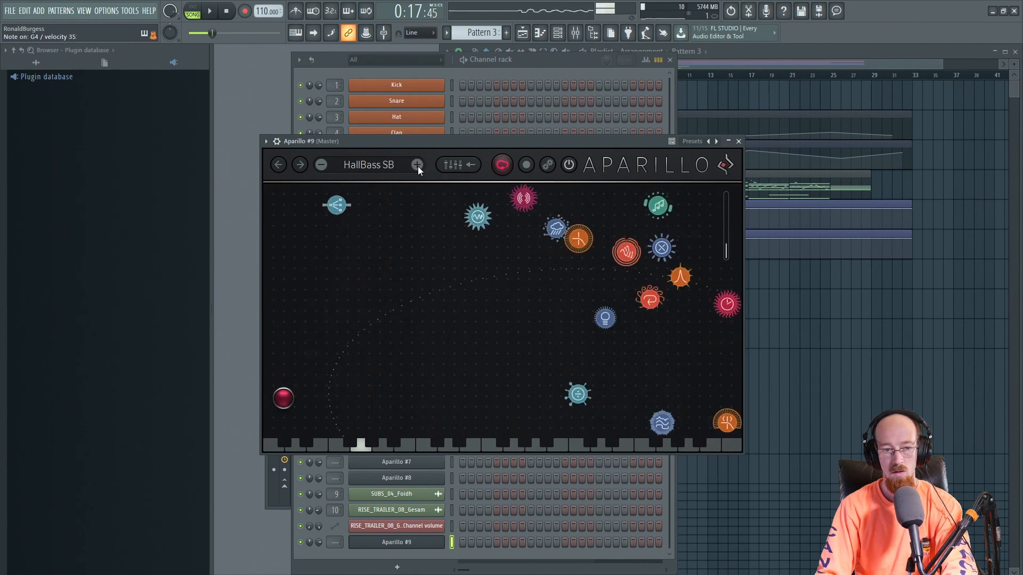
left_click(417, 165)
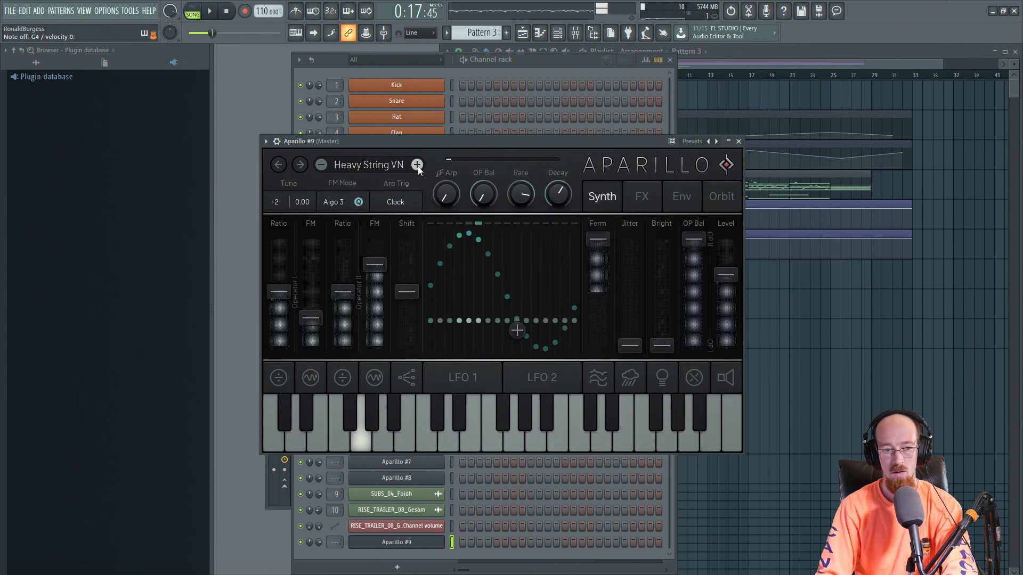
left_click(417, 165)
left_click(418, 165)
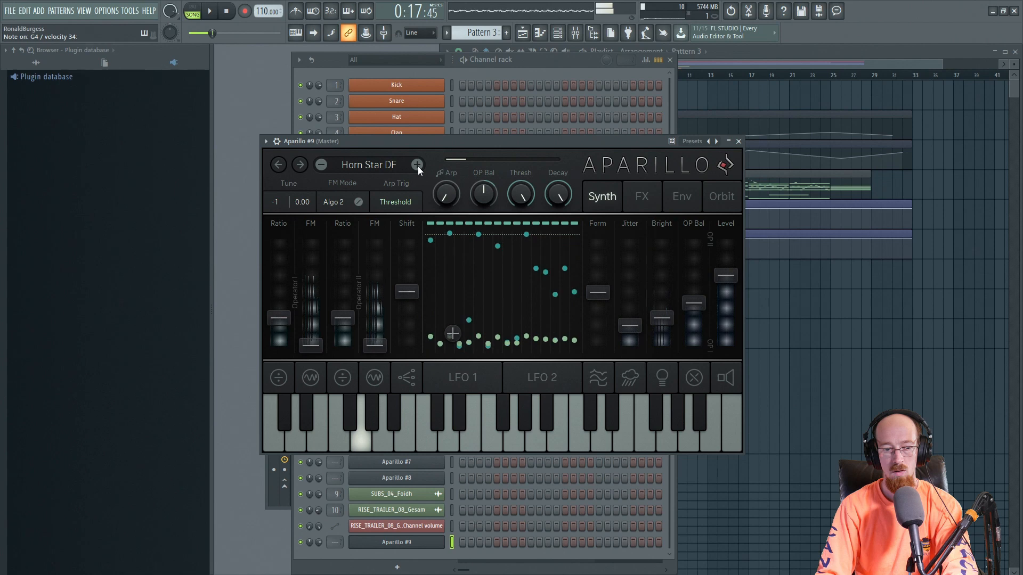
left_click(417, 165)
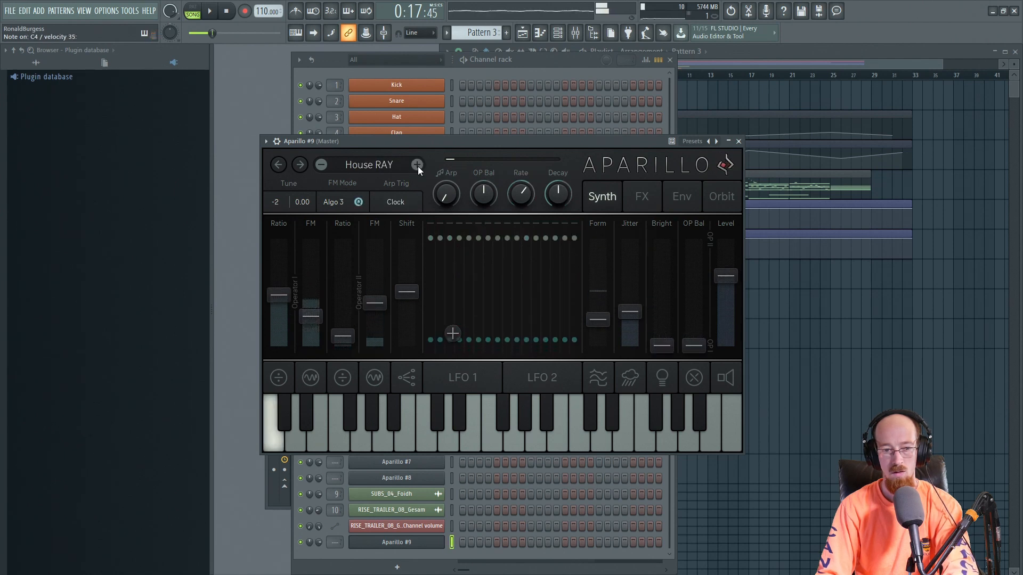
left_click(417, 165)
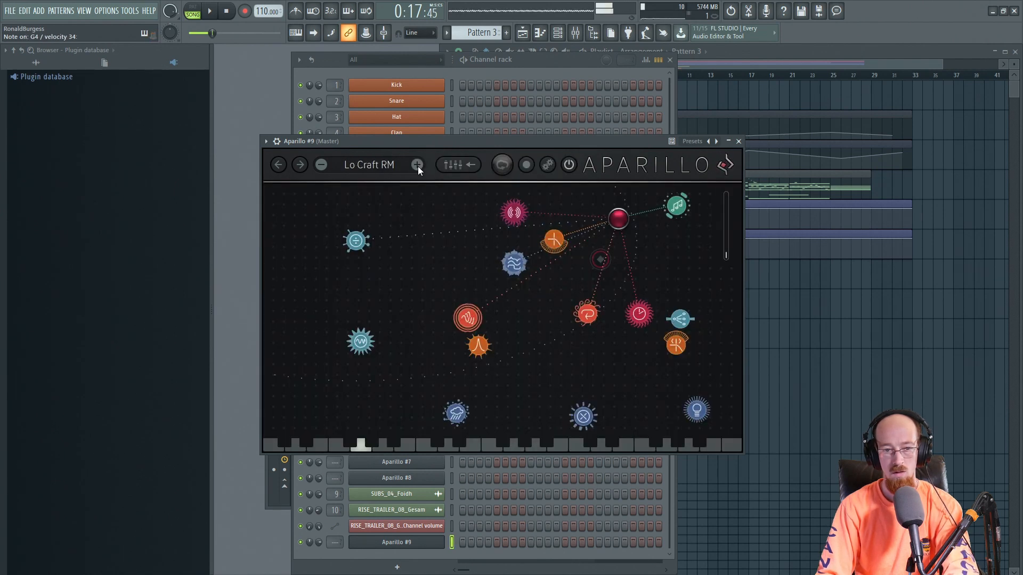
left_click(417, 165)
left_click(417, 166)
left_click(417, 165)
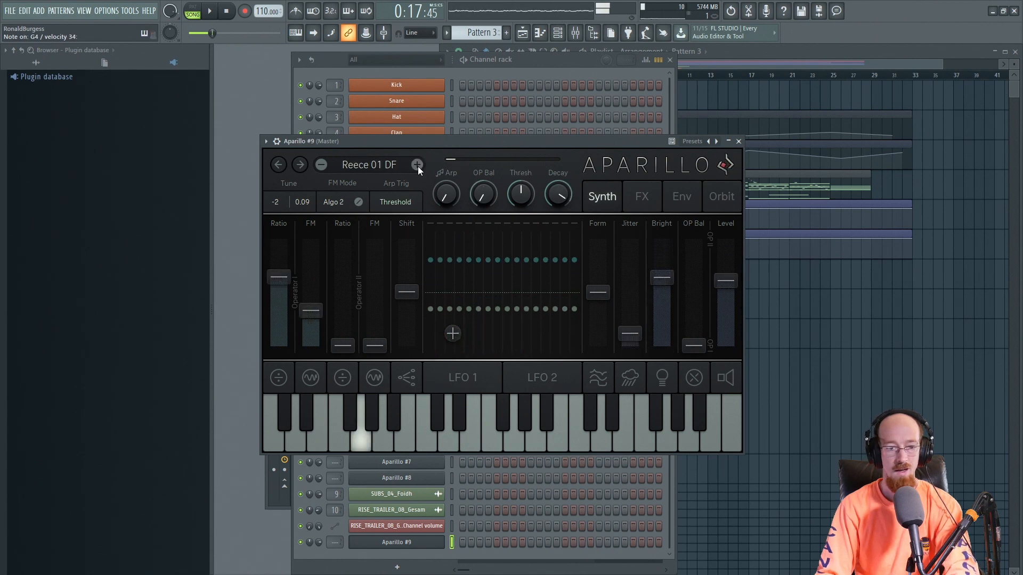
left_click(738, 142)
Draw a four-bar C4 note from bar 1 in Aparillo #9's Pattern 3 piano roll
right_click(428, 538)
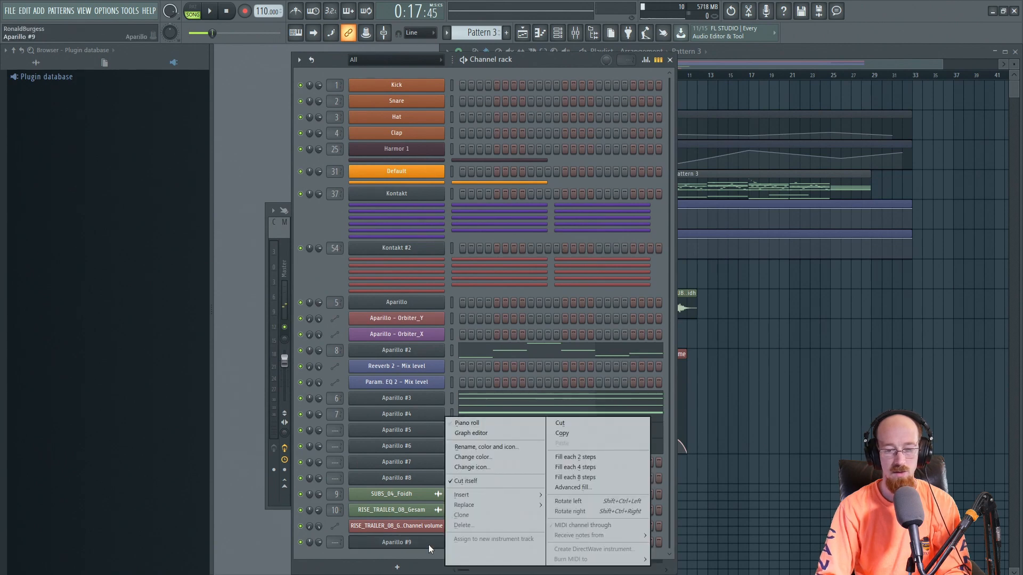
left_click(503, 422)
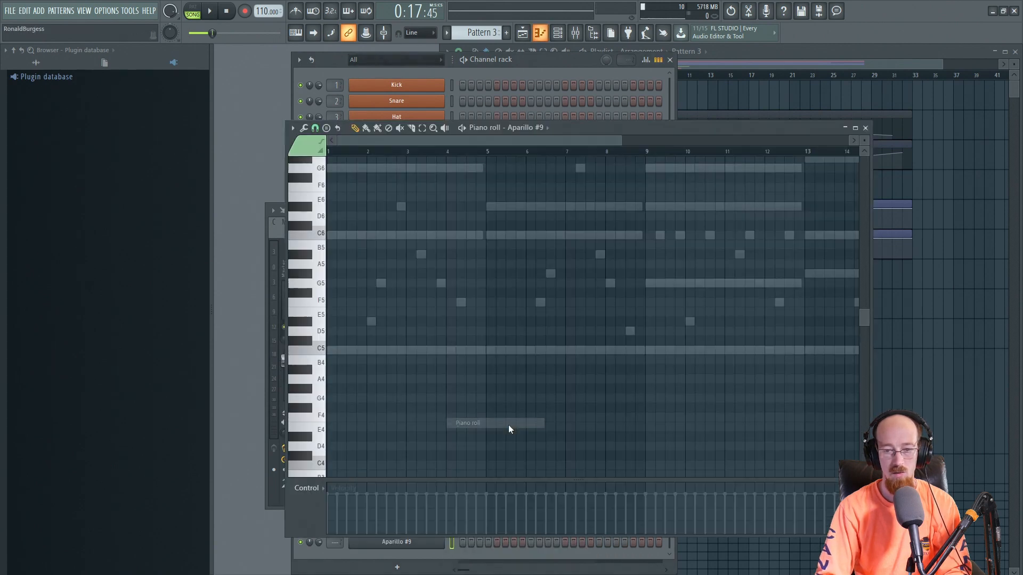
scroll(341, 362, "down", 6)
left_click(341, 351)
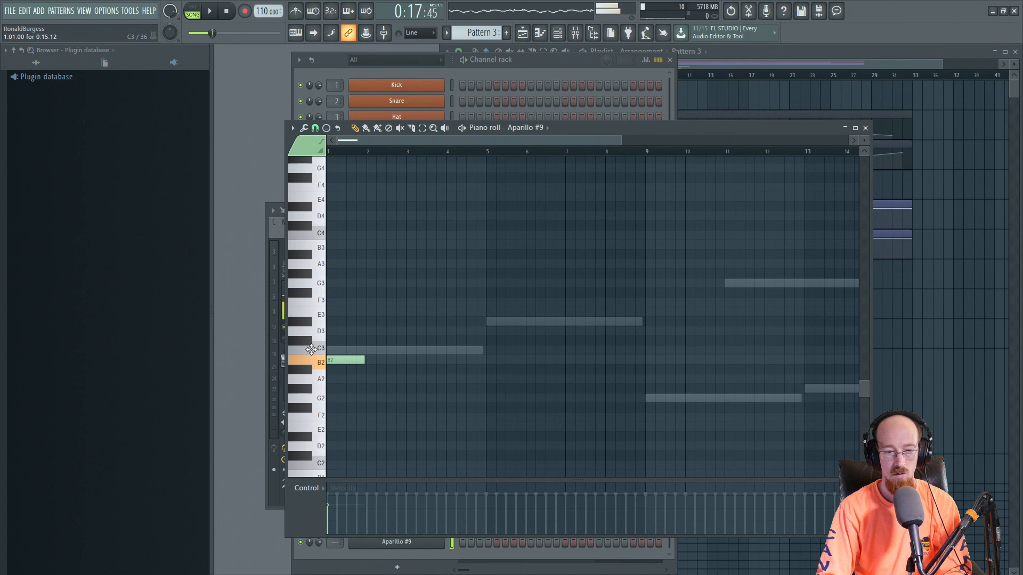
left_click_drag(307, 344, 264, 222)
key("space")
left_click_drag(365, 235, 485, 236)
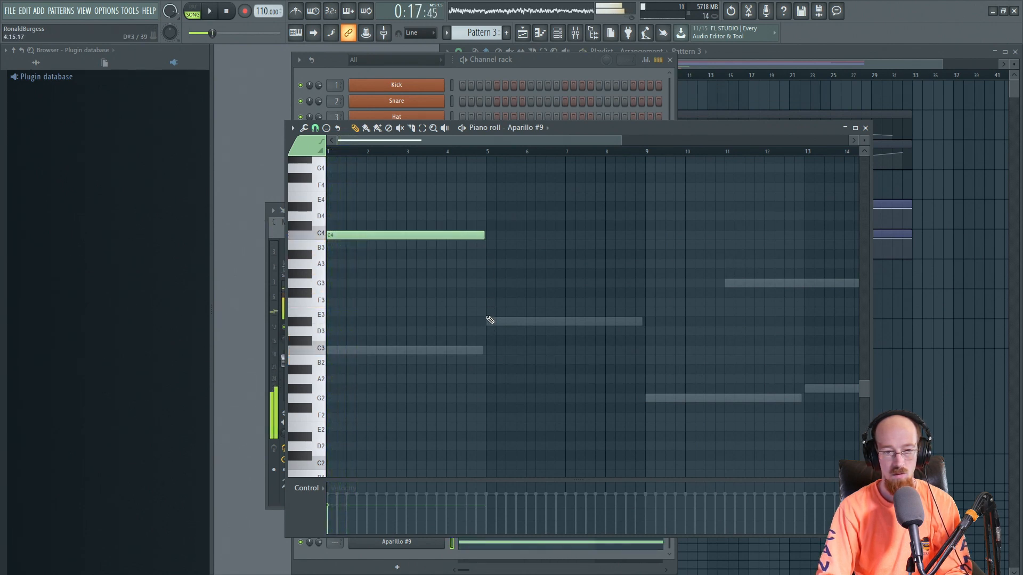
Raise the first note to C5, place a four-bar D#4 note at bar 5, close the piano roll and stop playback
scroll(400, 337, "up", 6)
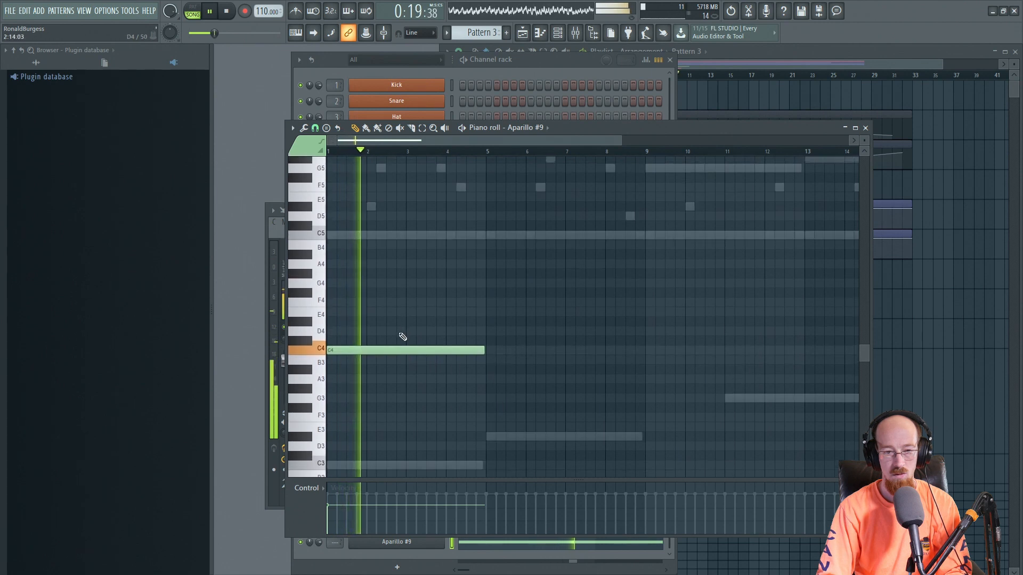
left_click_drag(401, 395, 436, 434)
key("ctrl+Up")
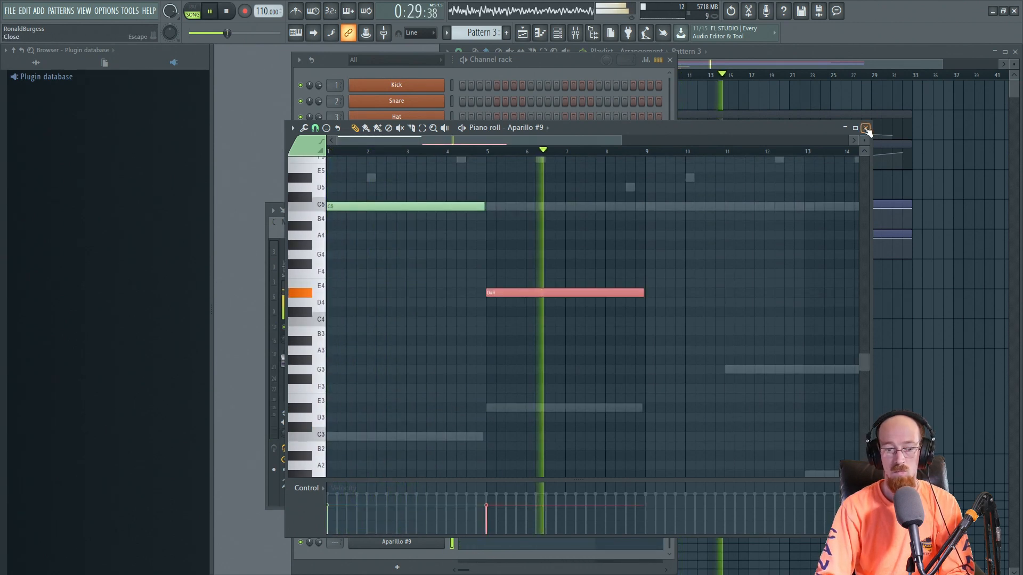
left_click(866, 128)
key("space")
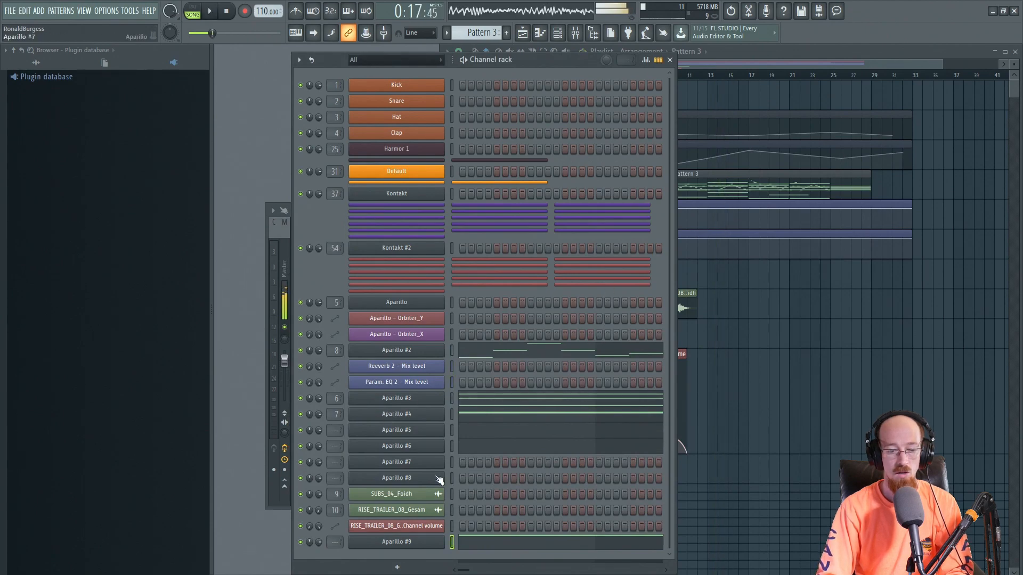
Route Aparillo #9 to mixer track 11 and load Fruity Parametric EQ 2 in its slot 3
left_click(408, 546)
key("ctrl+l")
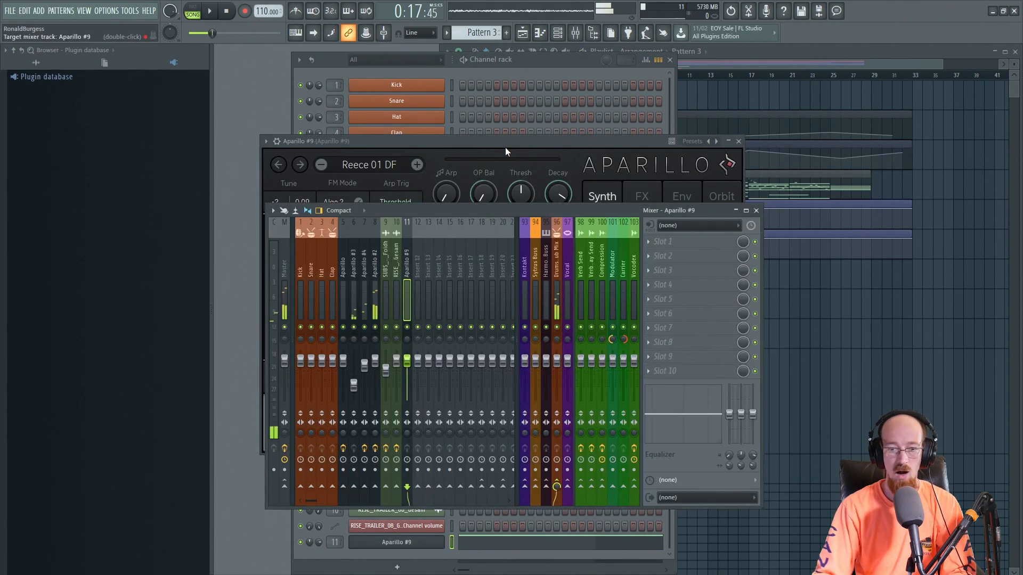
key("F8")
type("para")
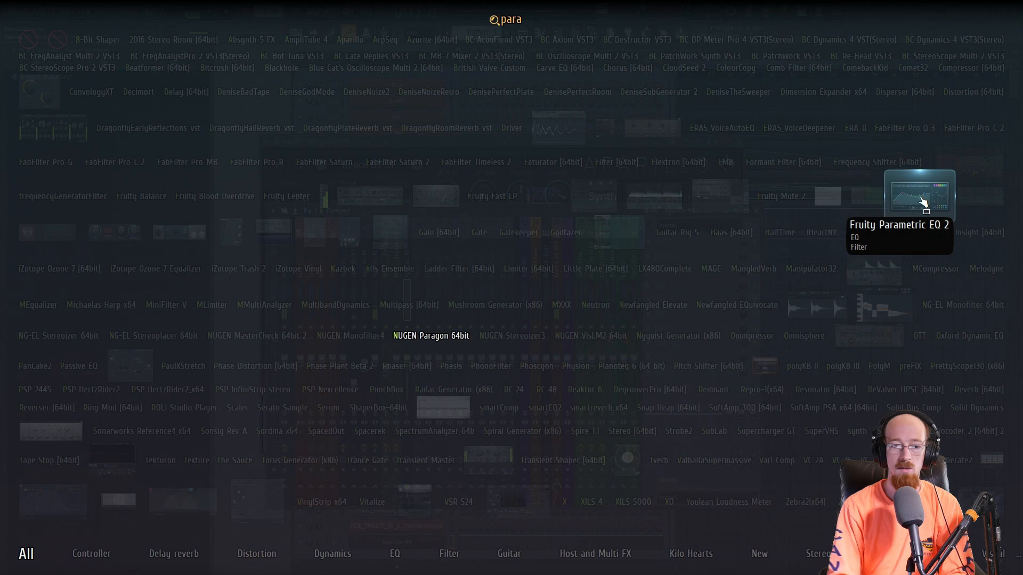
left_click(924, 201)
Shape Aparillo #9's EQ with a high-shelf cut around 721 Hz, a low-shelf cut around 79 Hz and lowered mid bands, and close it
left_click_drag(493, 226, 414, 269)
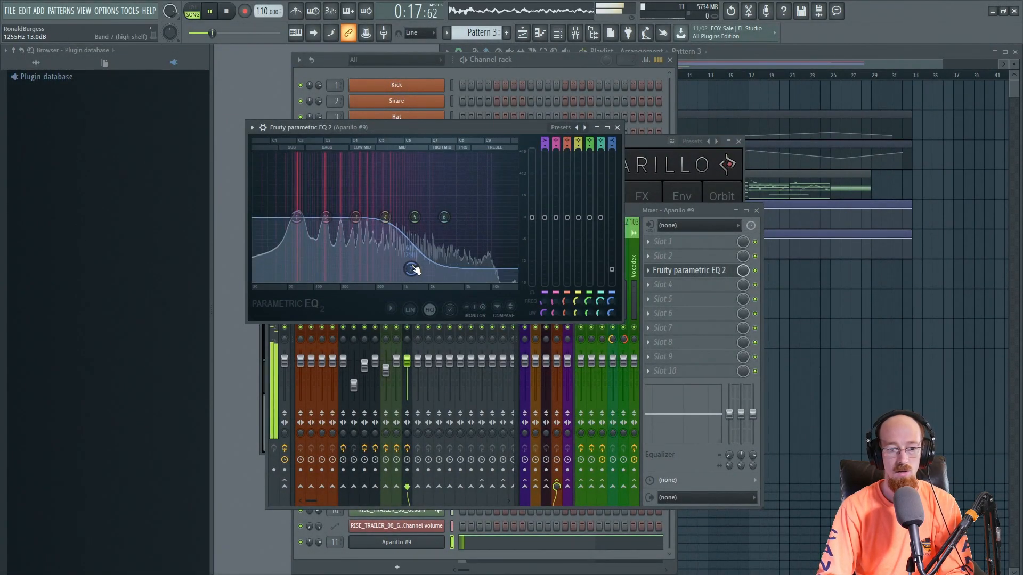
left_click_drag(387, 218, 388, 233)
left_click_drag(411, 266, 296, 227)
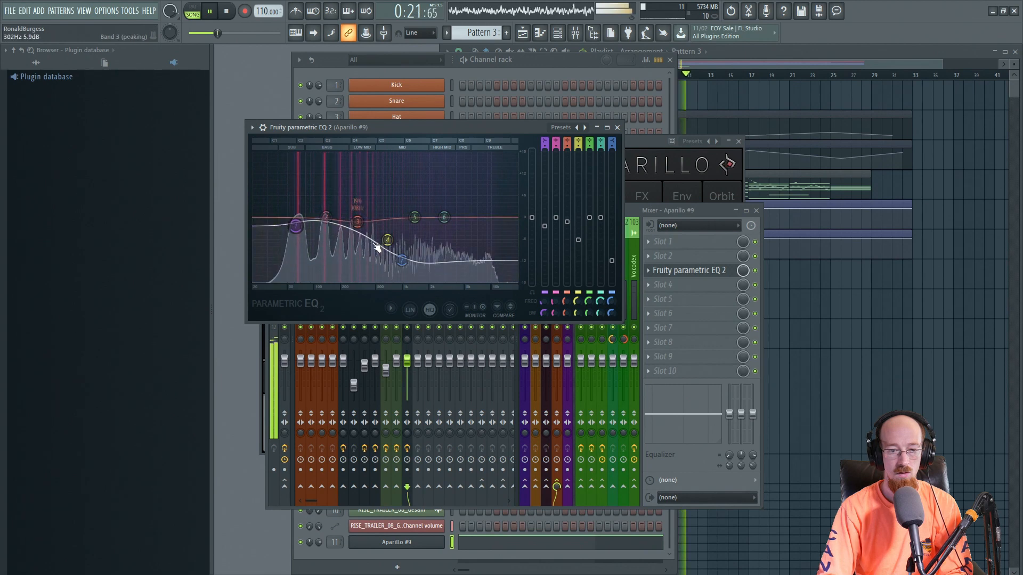
left_click_drag(444, 217, 427, 223)
left_click_drag(402, 260, 389, 276)
left_click_drag(387, 240, 293, 235)
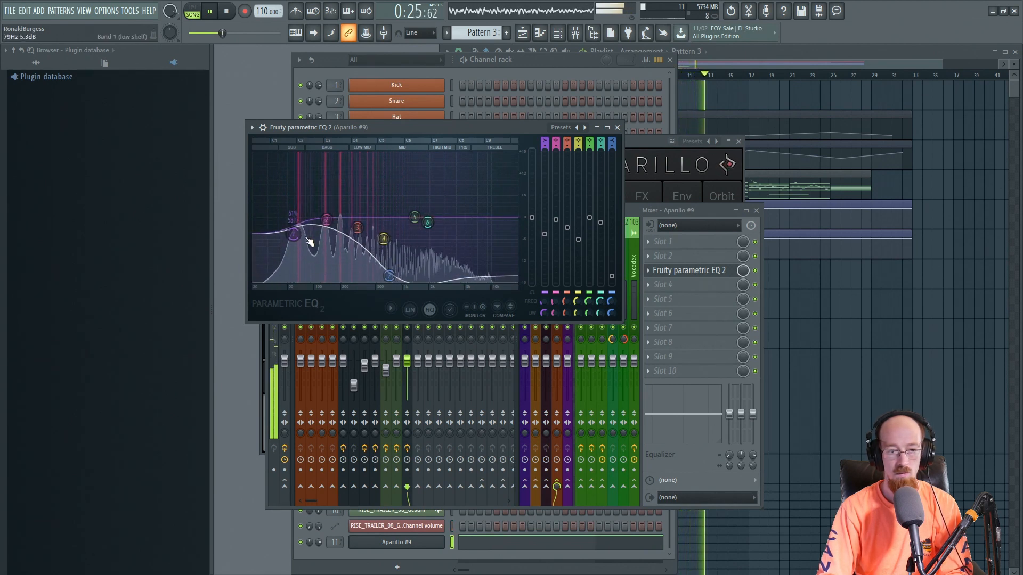
left_click_drag(390, 276, 392, 272)
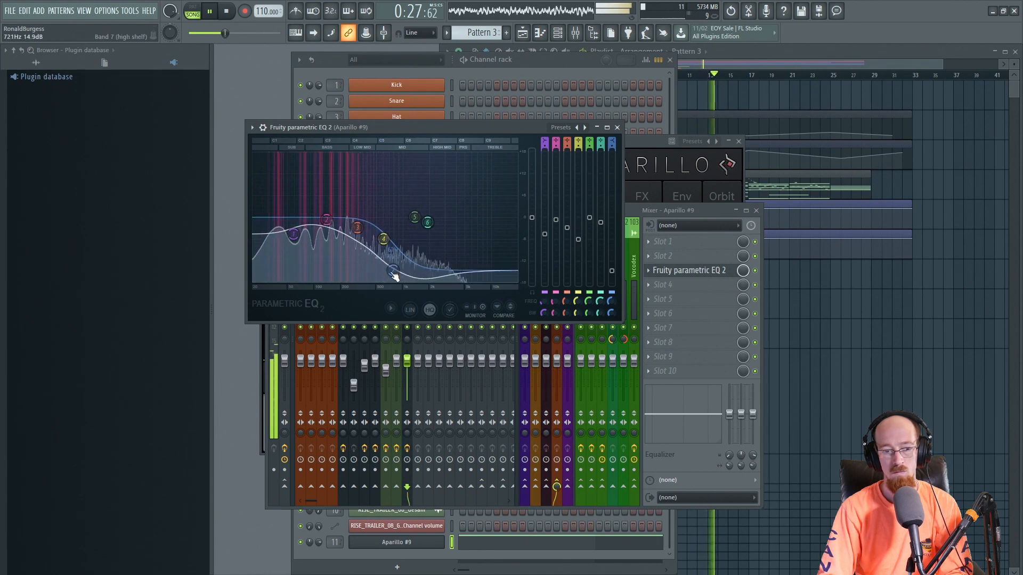
left_click(617, 127)
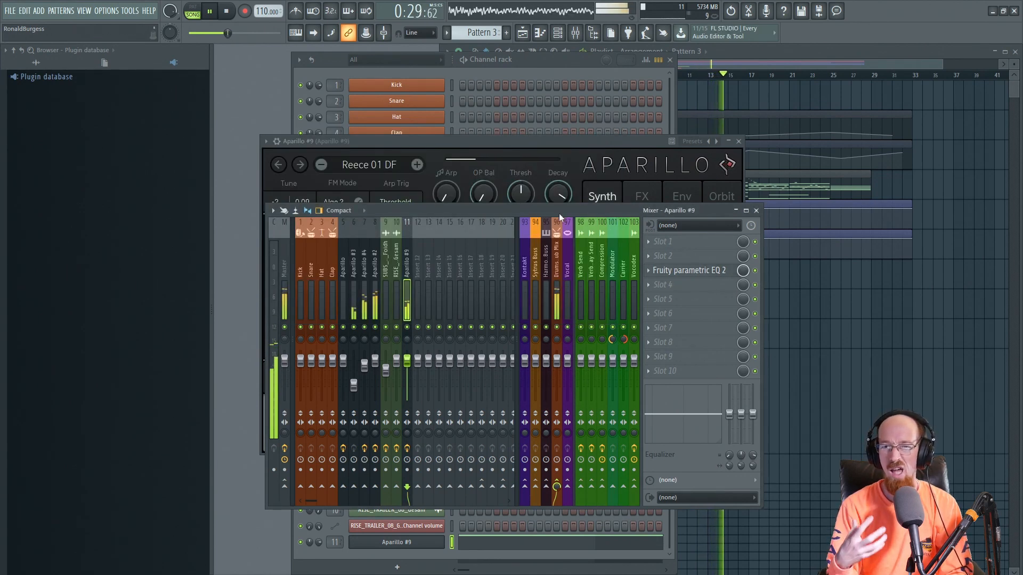
Play the arrangement, close the Aparillo #9 synth and briefly audition the song from bar 17
key("space")
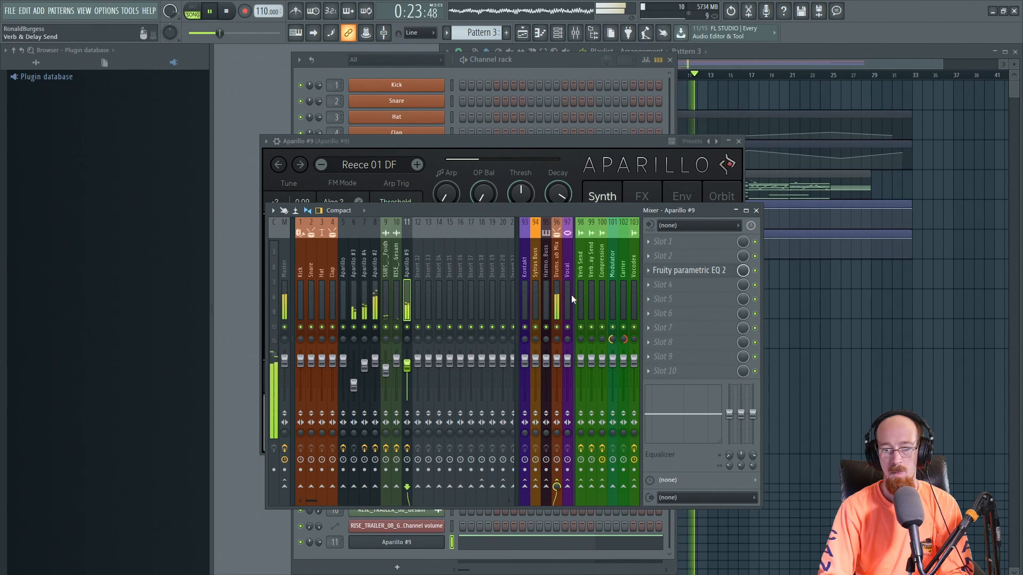
left_click(639, 143)
left_click(739, 142)
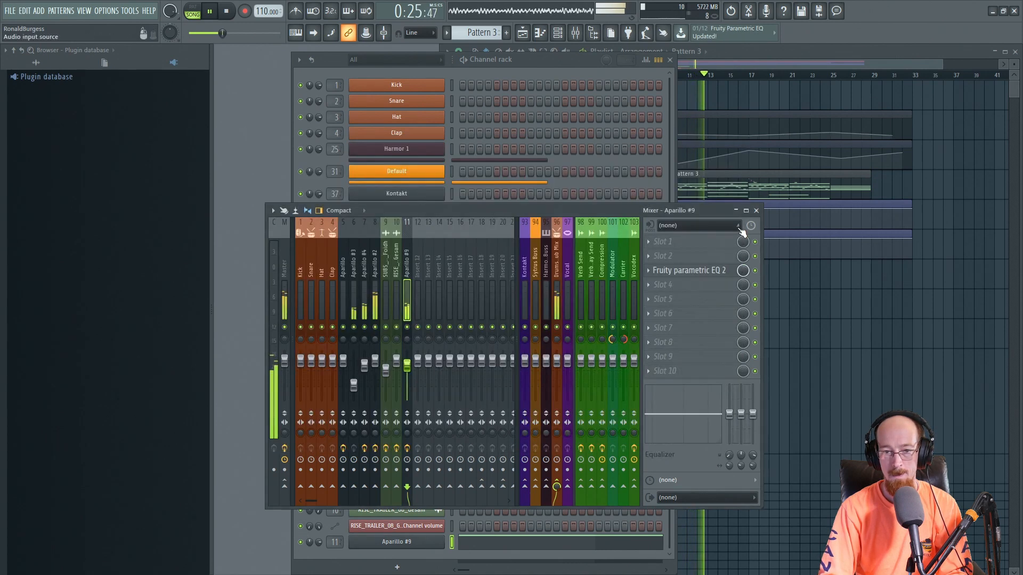
key("space")
left_click(747, 76)
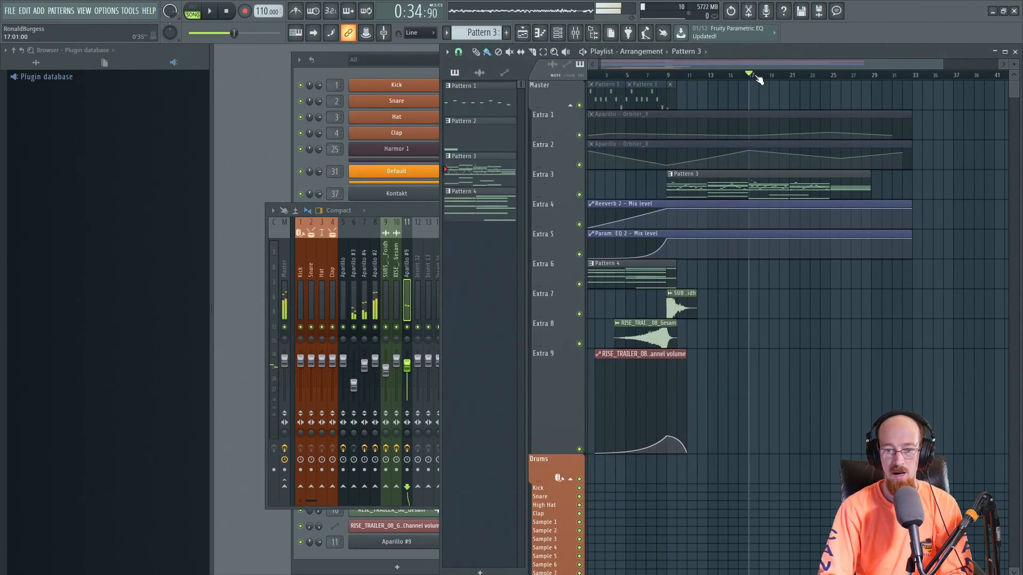
key("space")
key("space")
Review Aparillo #5's Pattern 3 melody in the piano roll while the song plays, and close it
left_click(336, 69)
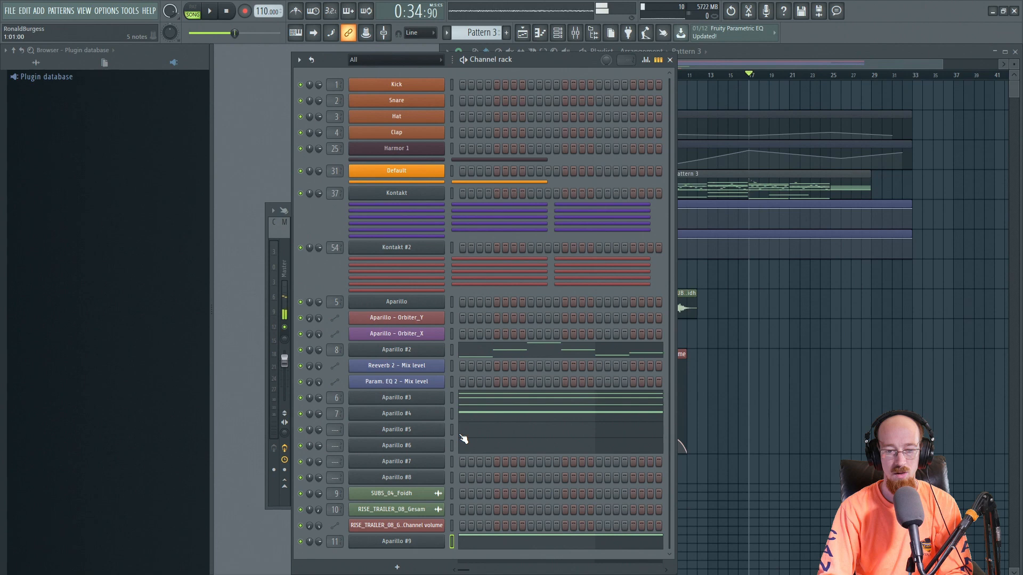
left_click(501, 443)
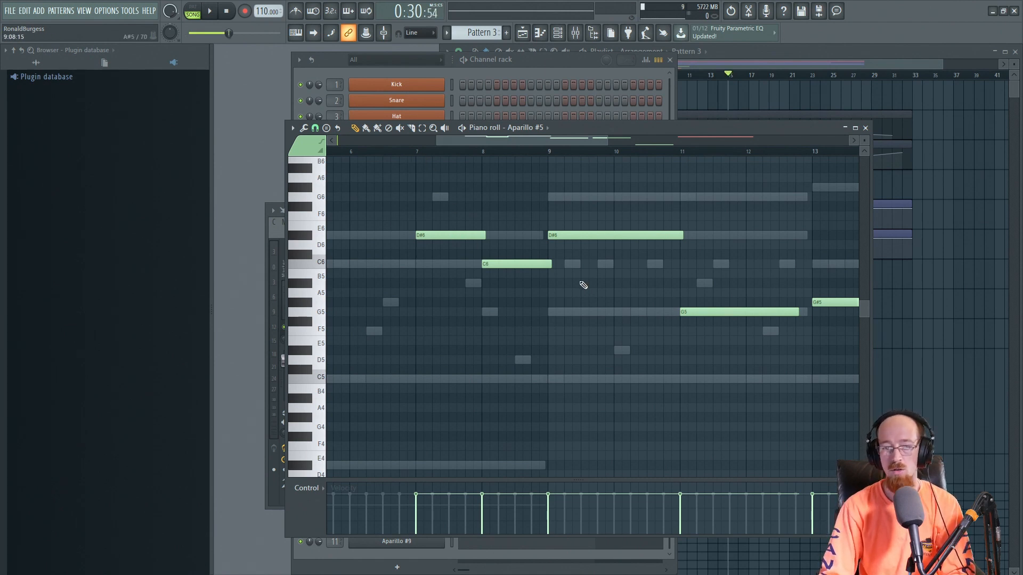
key("space")
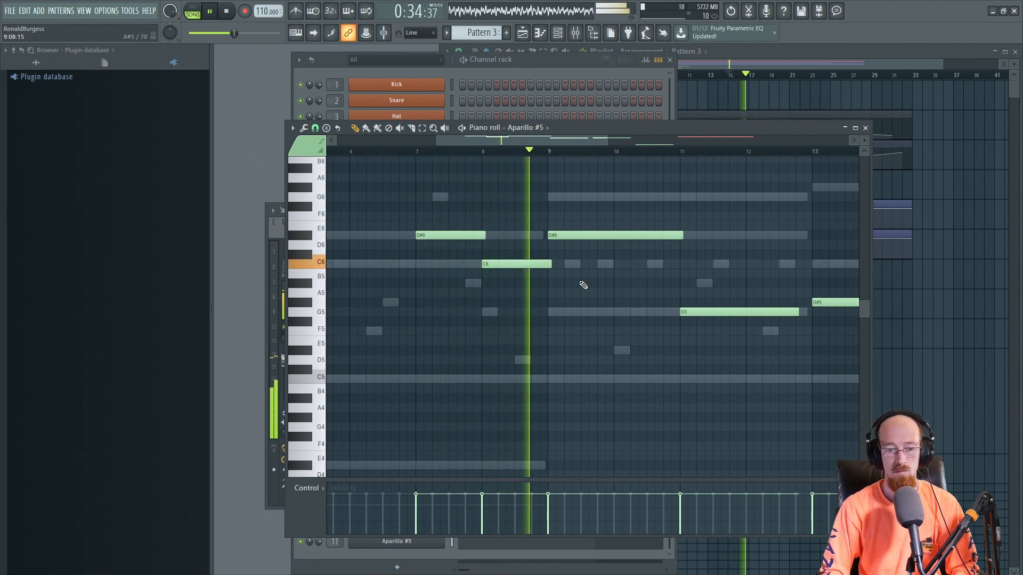
key("space")
left_click(865, 128)
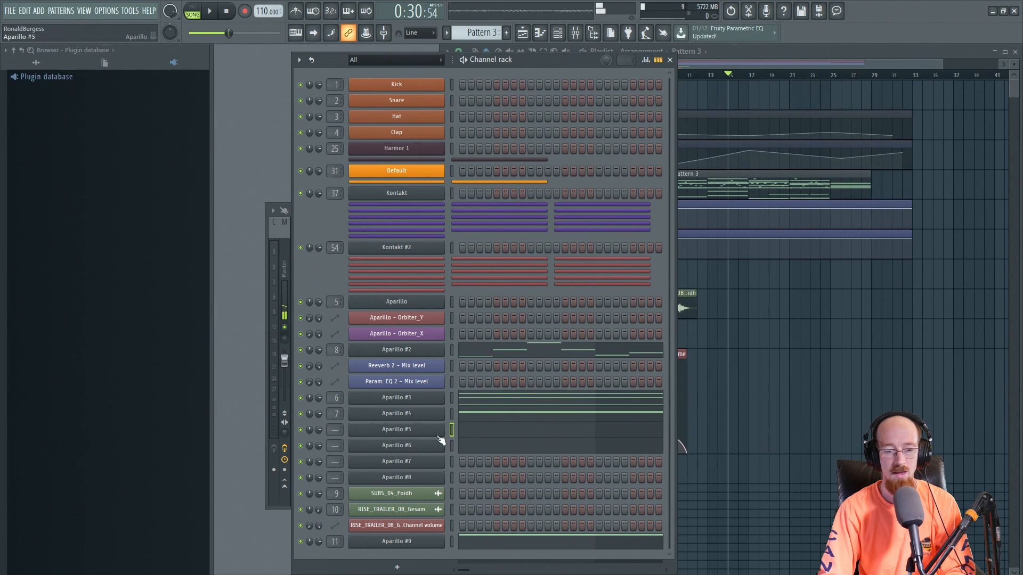
Route Aparillo #5 to mixer track 12 and load Fruity Parametric EQ 2 in its slot 2
left_click(408, 433)
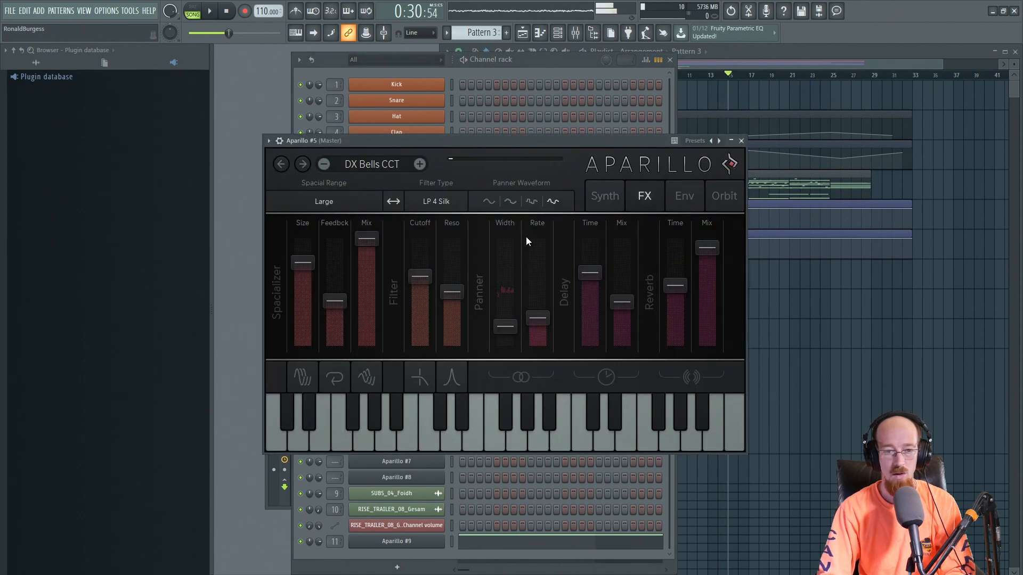
left_click_drag(389, 140, 538, 142)
key("ctrl+l")
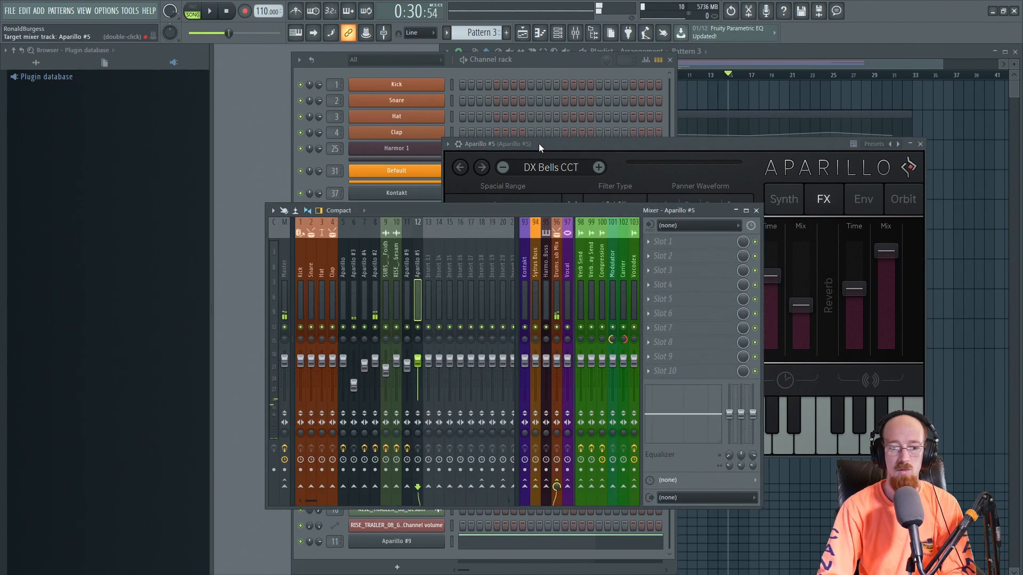
middle_click(674, 263)
type("para")
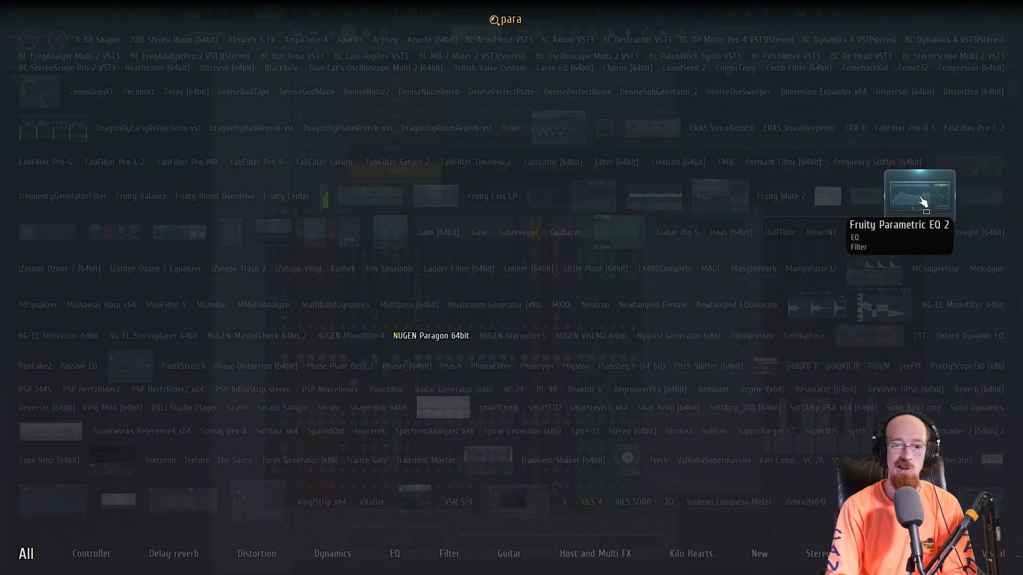
key("Return")
Cut Aparillo #5's lows with a shelf around 149 Hz, cut its highs and slightly lower the middle bands in the EQ
left_click_drag(491, 240, 483, 289)
left_click_drag(310, 231, 344, 297)
key("space")
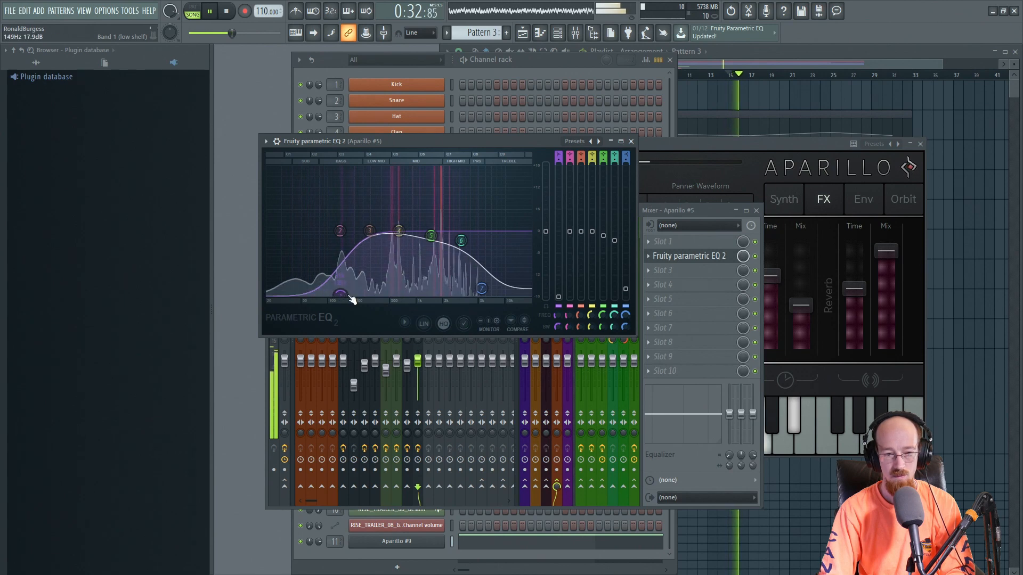
left_click_drag(402, 232, 430, 238)
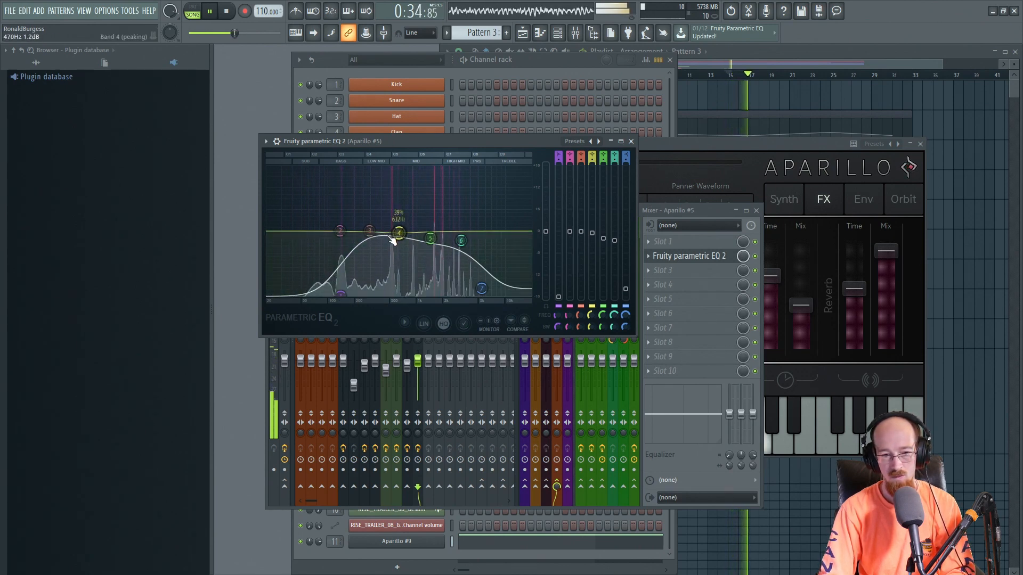
left_click(631, 141)
key("space")
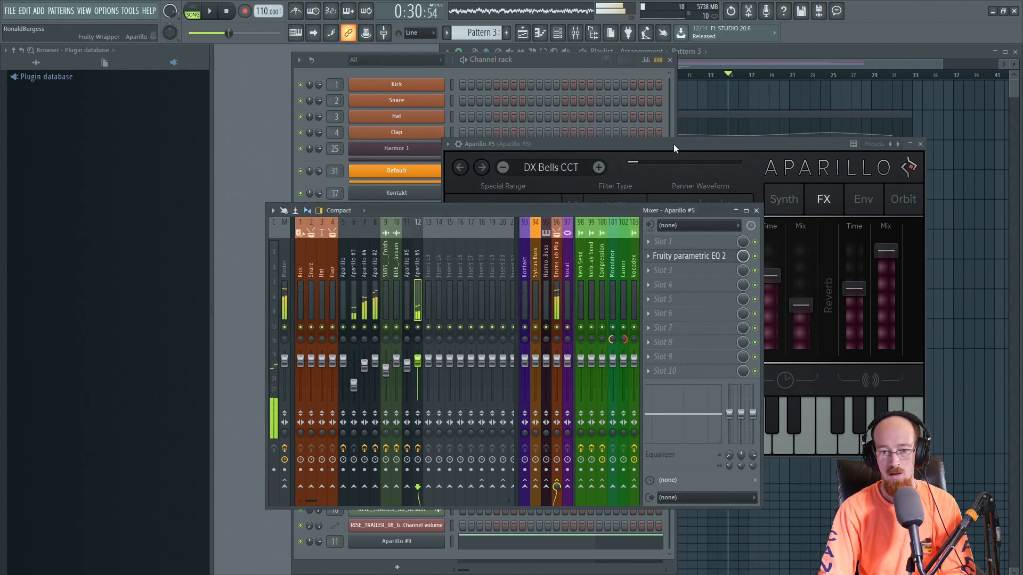
Close the Aparillo #5 synth and load FabFilter Pro-R in slot 4 of its mixer track
left_click(674, 144)
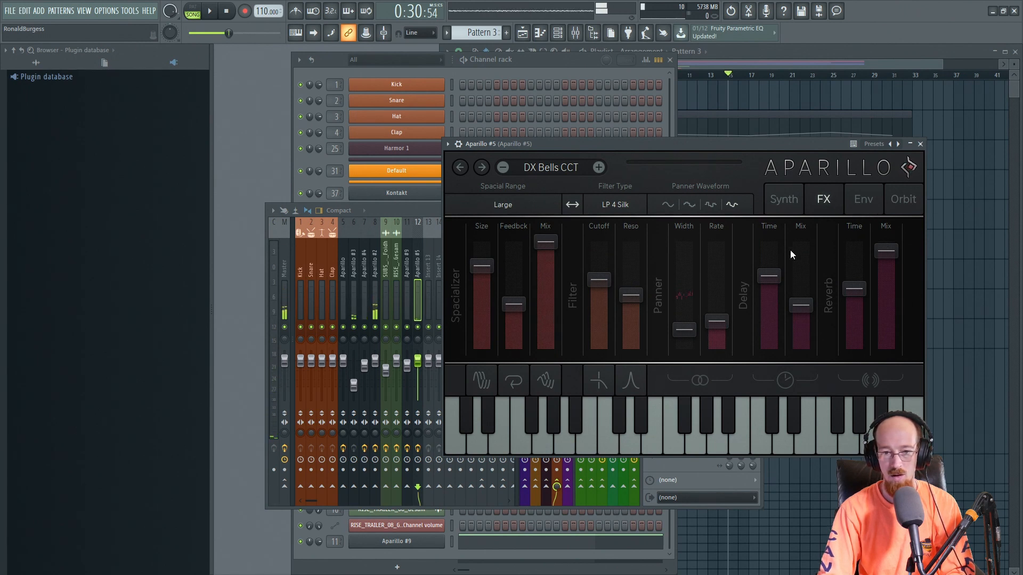
left_click(920, 144)
key("F8")
type("pro")
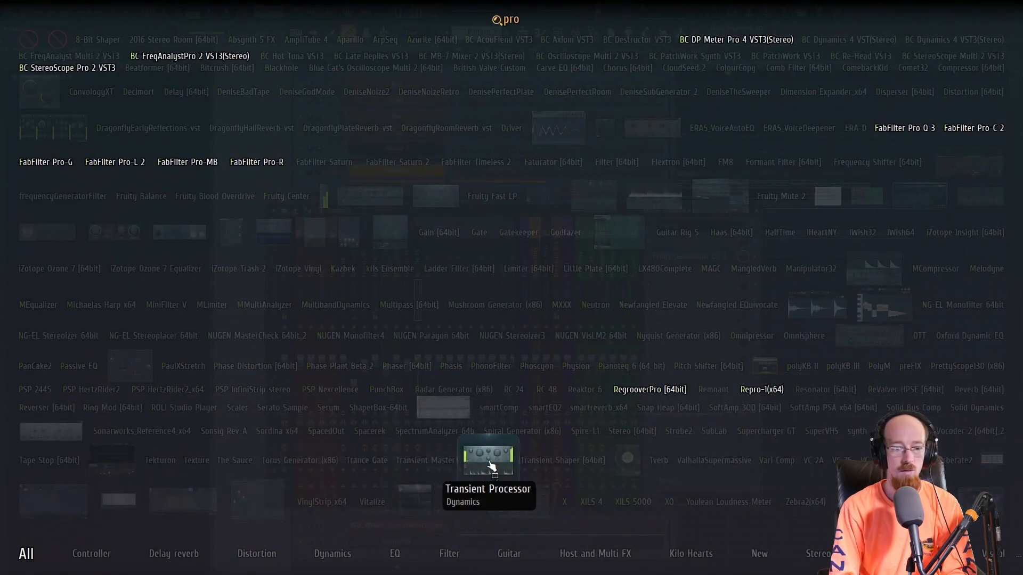
left_click(256, 162)
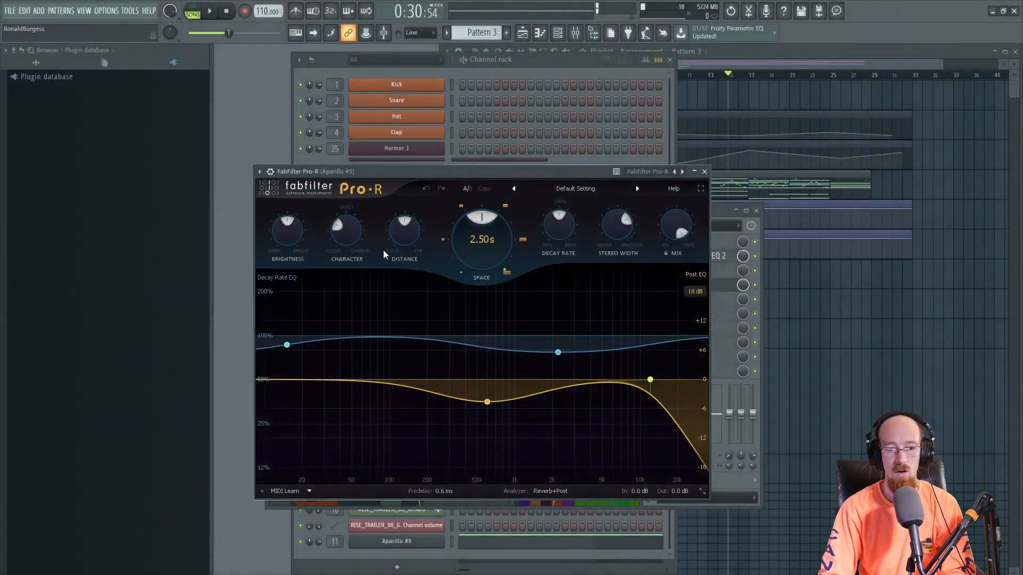
Set Pro-R's Space to 3.37 s, Mix to about 72%, Character to about 62%, Brightness to about 55%, and increase Distance
left_click_drag(490, 248, 490, 234)
left_click_drag(674, 225, 674, 236)
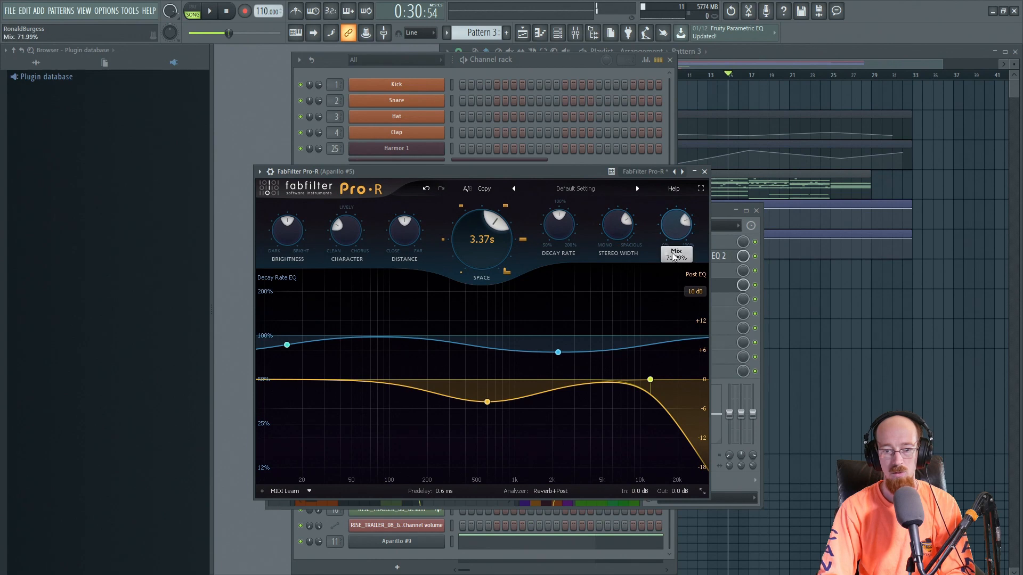
left_click_drag(418, 218, 418, 200)
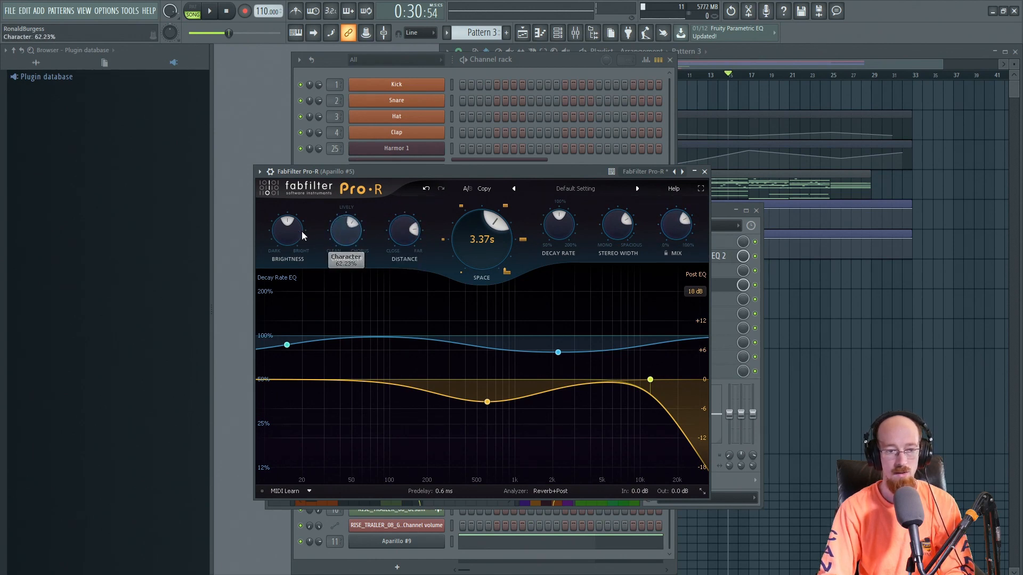
scroll(287, 245, "down", 3)
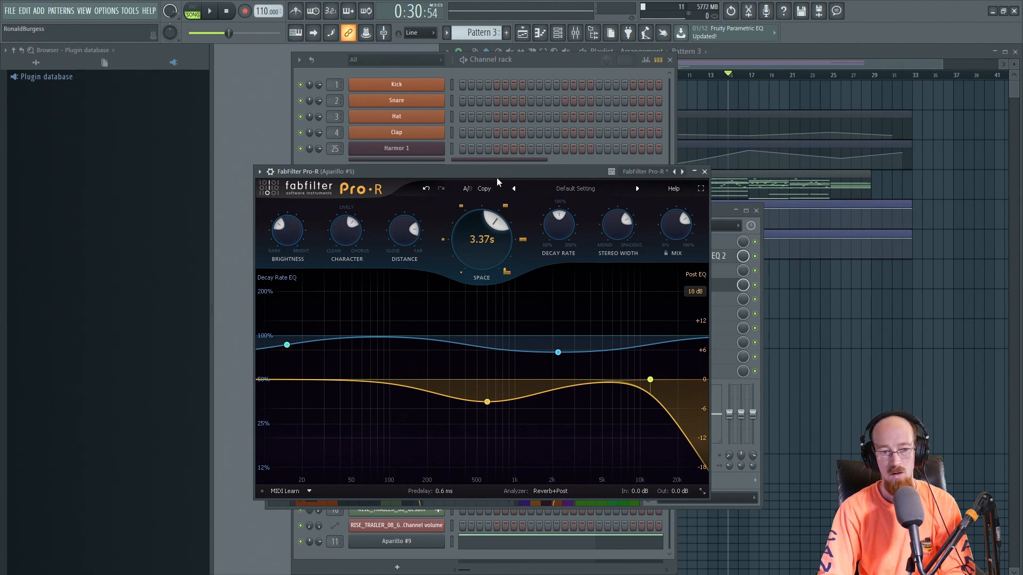
left_click_drag(282, 232, 286, 199)
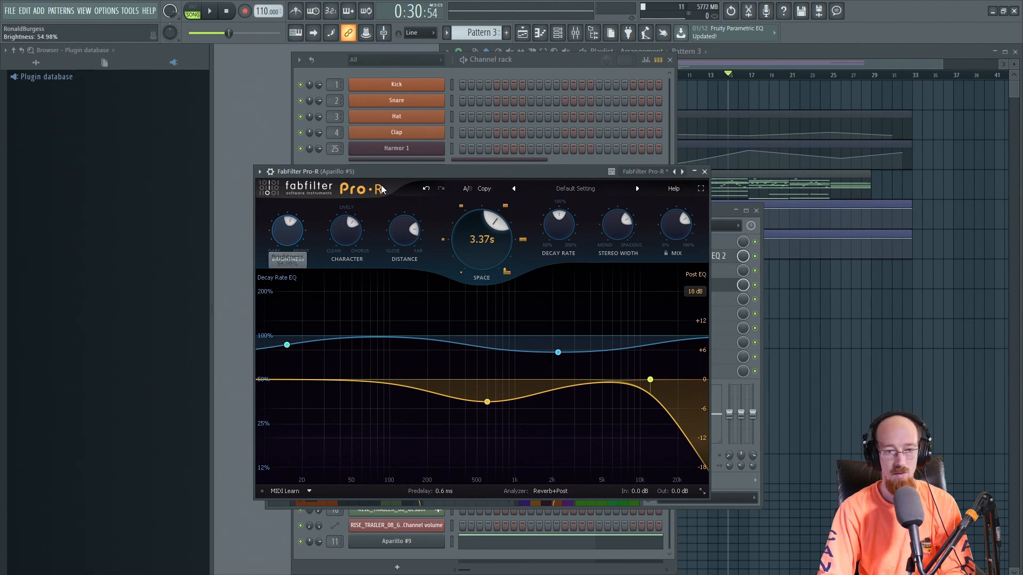
During playback, raise Pro-R's mid Post EQ band, extend its high cut, and set decay band 2 to about 672 Hz at 105.9%
key("space")
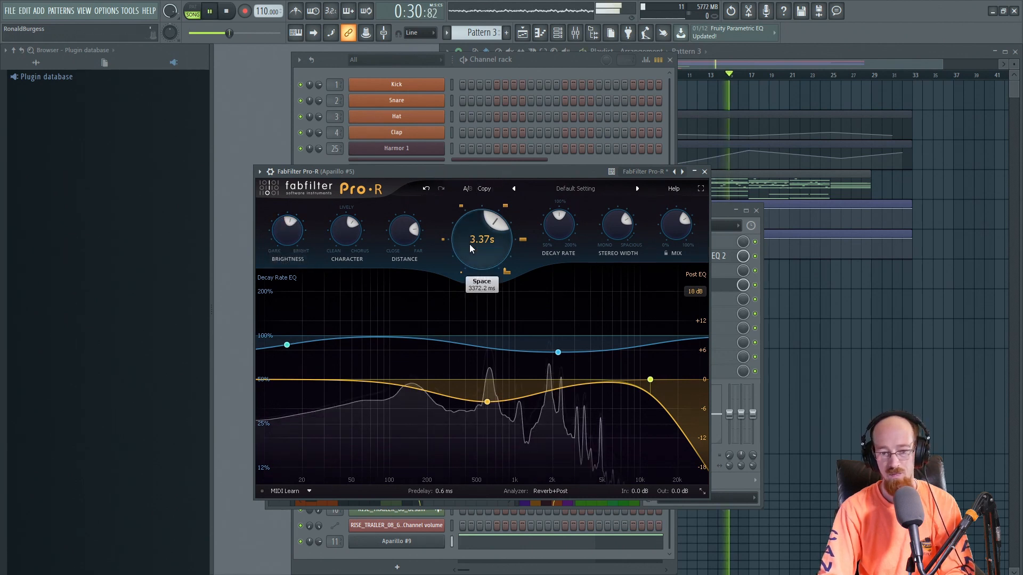
left_click_drag(487, 402, 476, 375)
left_click_drag(651, 381, 693, 383)
left_click_drag(558, 352, 498, 331)
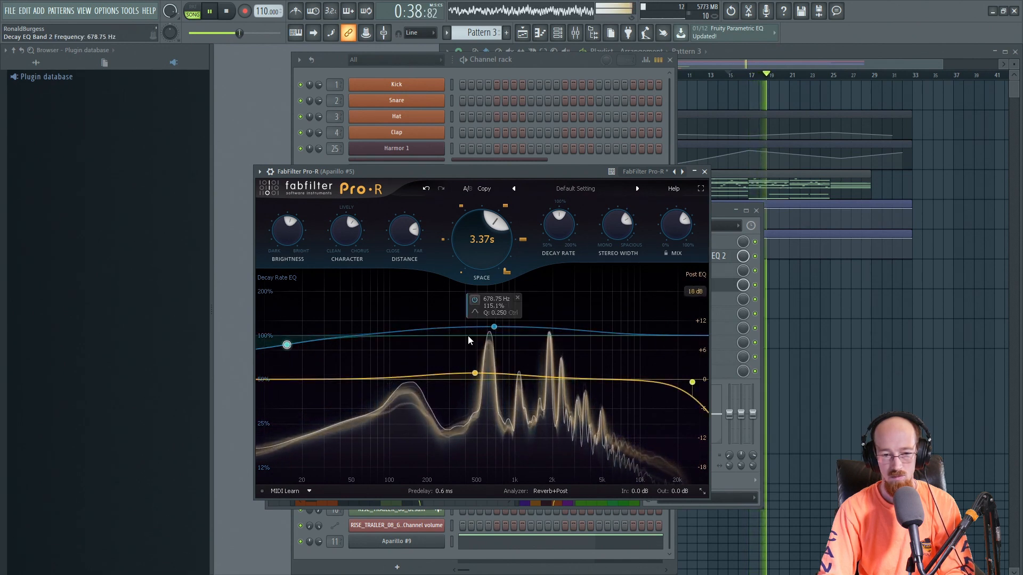
left_click_drag(494, 326, 493, 332)
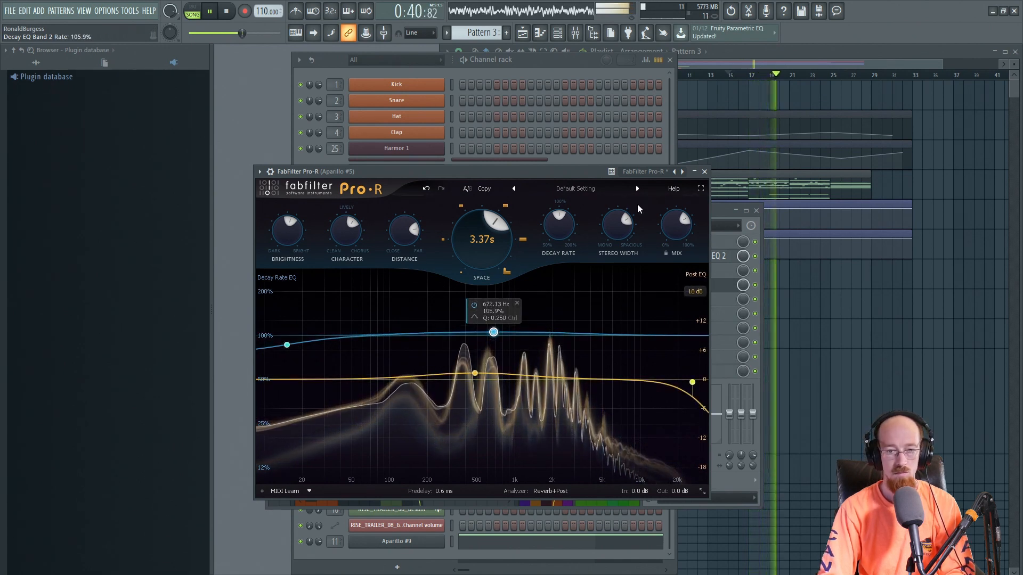
left_click_drag(542, 174, 536, 173)
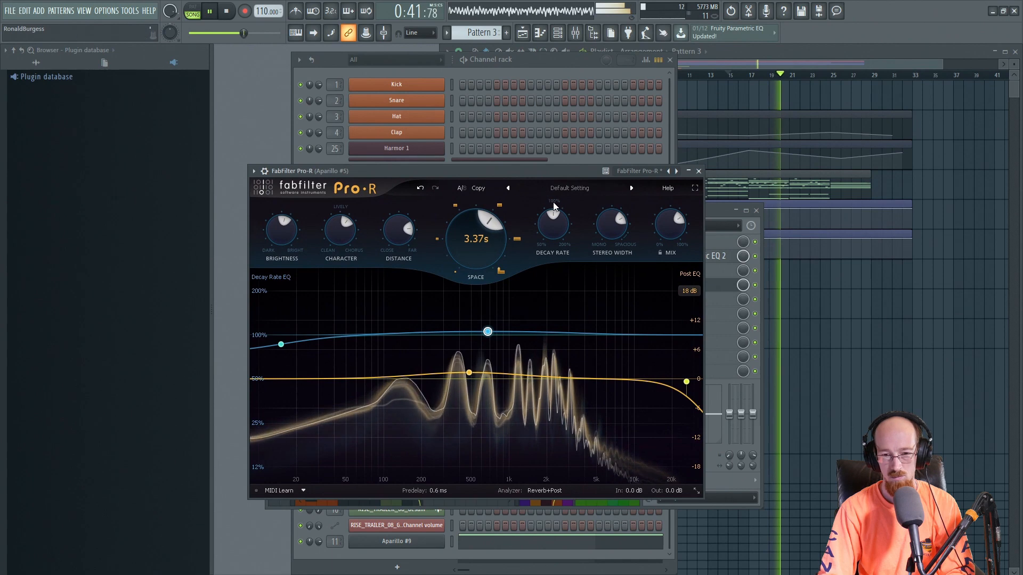
left_click(699, 172)
key("space")
Select the playlist time range from bar 26 to about bar 39 and load Fruity Balance in slot 8 of the Master track
left_click_drag(853, 80, 972, 90)
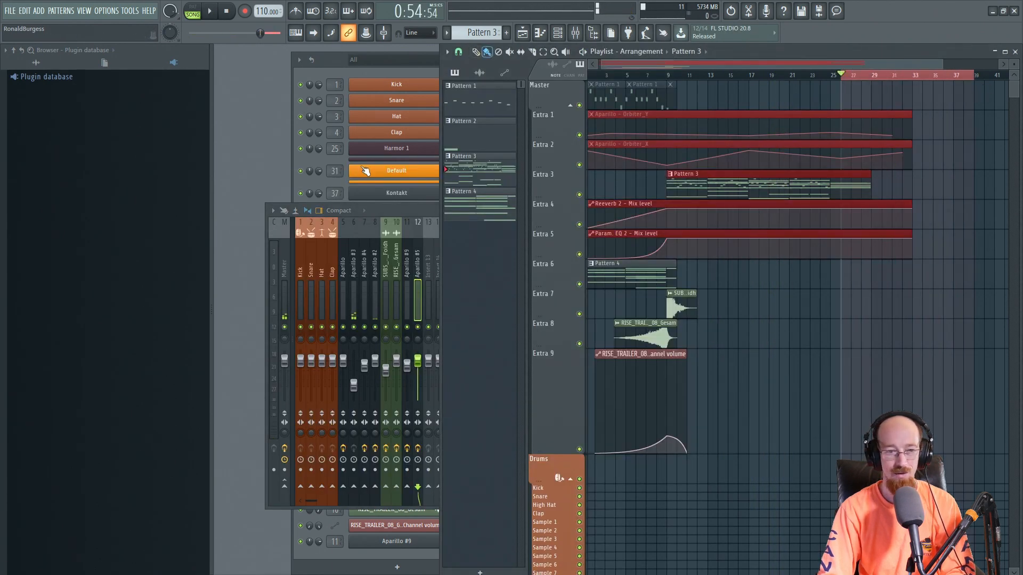
left_click(283, 258)
left_click(684, 343)
type("f")
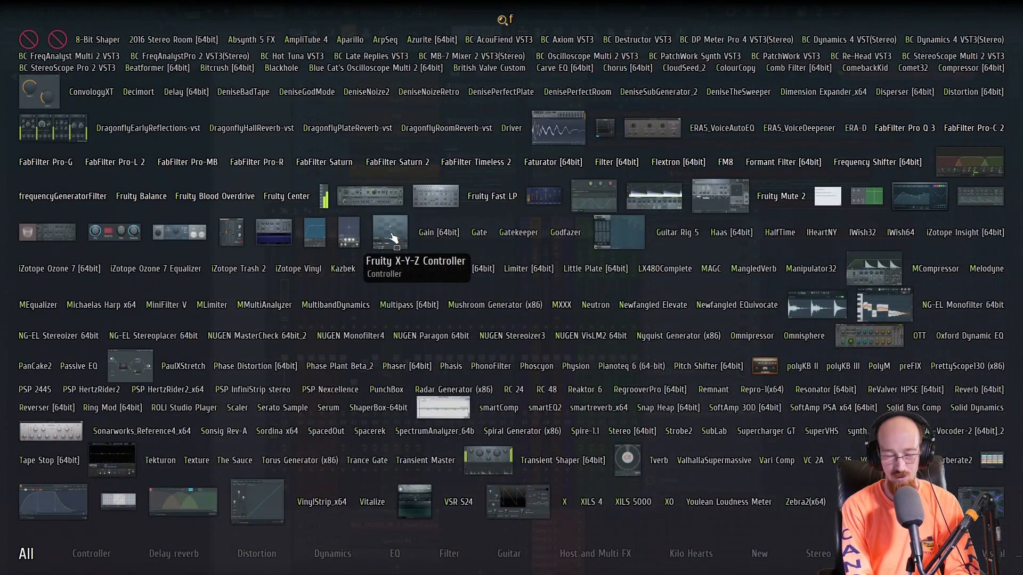
type("ruity bala")
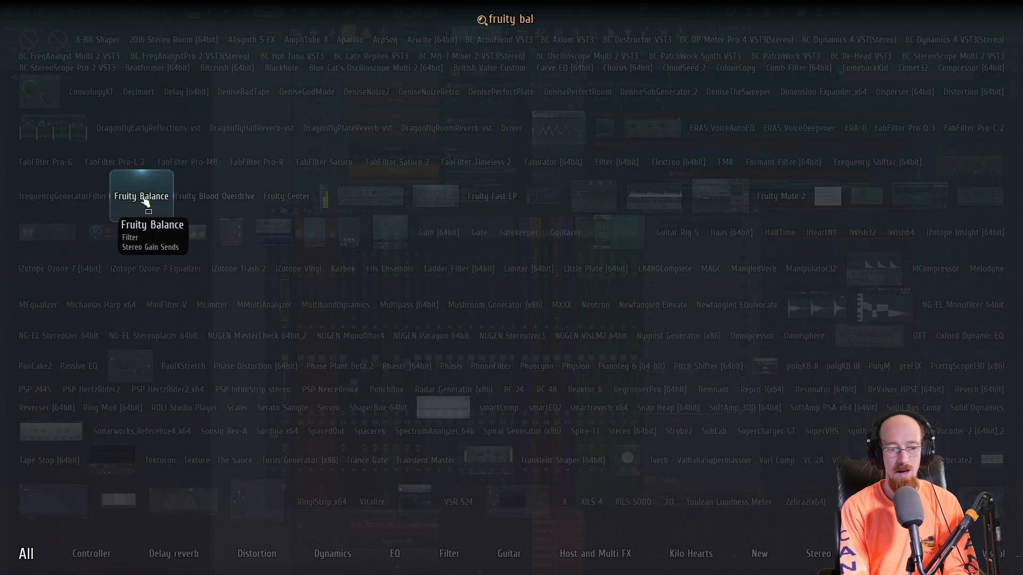
left_click(159, 168)
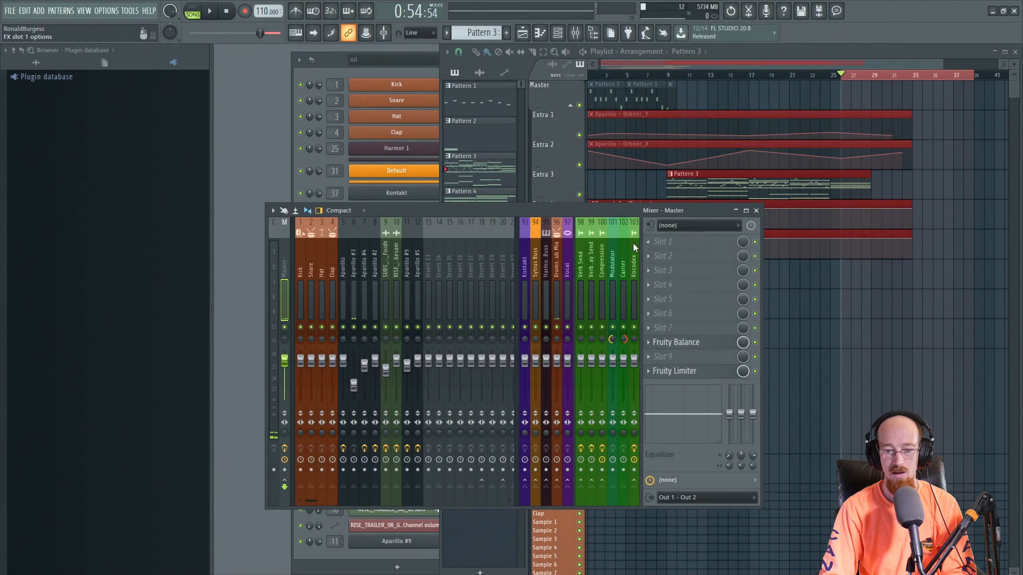
Create an automation clip for the Master Fruity Balance's Volume and curve it into a fade-out from bar 26 to about bar 34
left_click(691, 347)
right_click(324, 167)
left_click(356, 248)
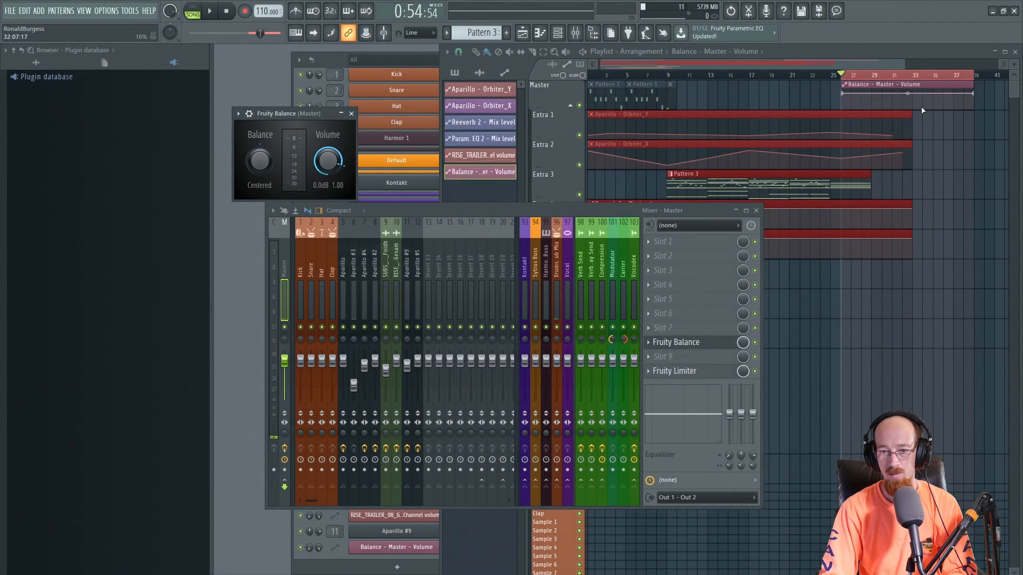
left_click_drag(926, 96, 931, 110)
right_click(973, 96)
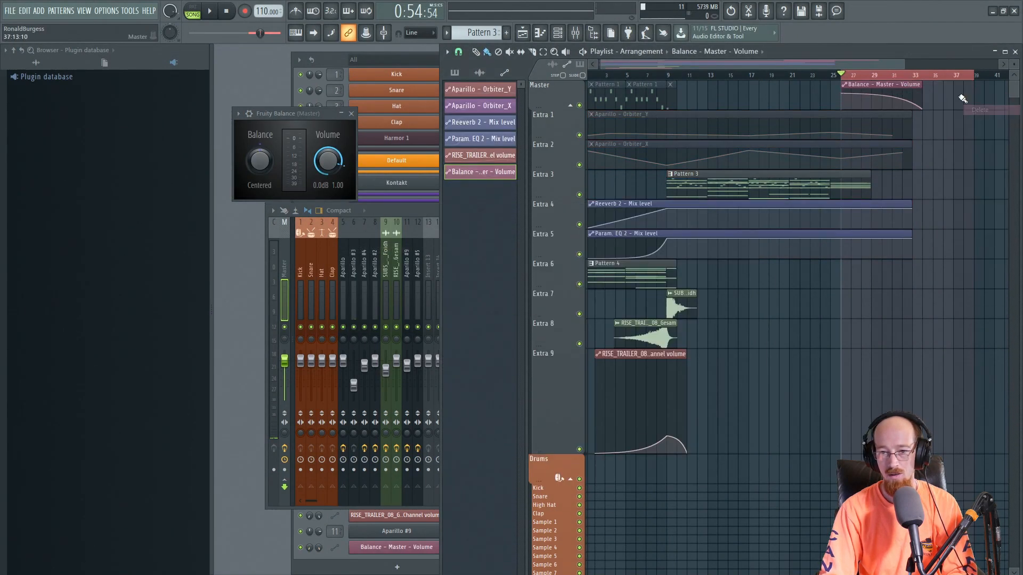
Lengthen the Balance volume fade-out clip to about bar 37 and clear the playlist time selection
left_click(861, 75)
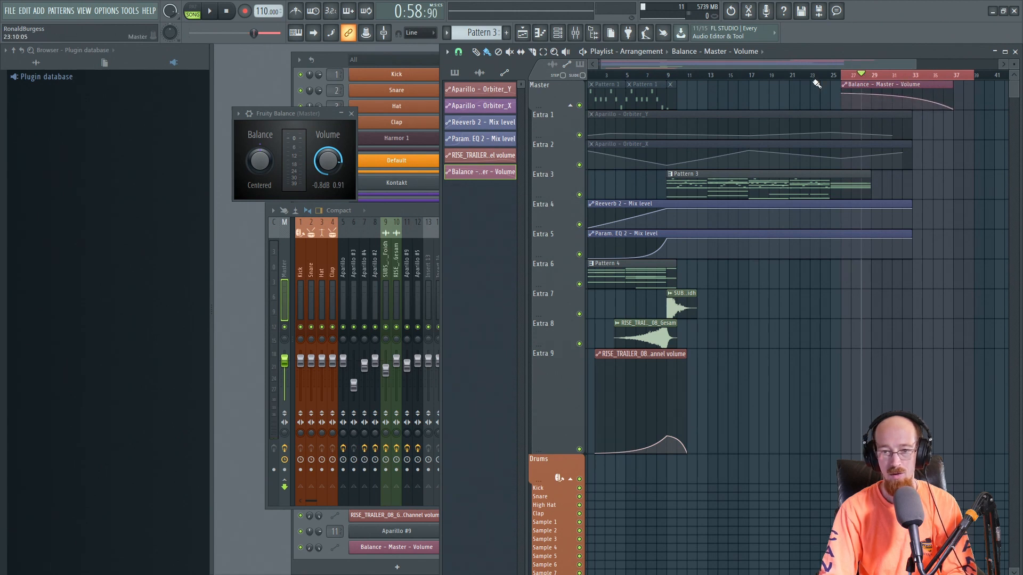
right_click(846, 77)
left_click_drag(828, 63, 803, 64)
scroll(681, 112, "down", 2)
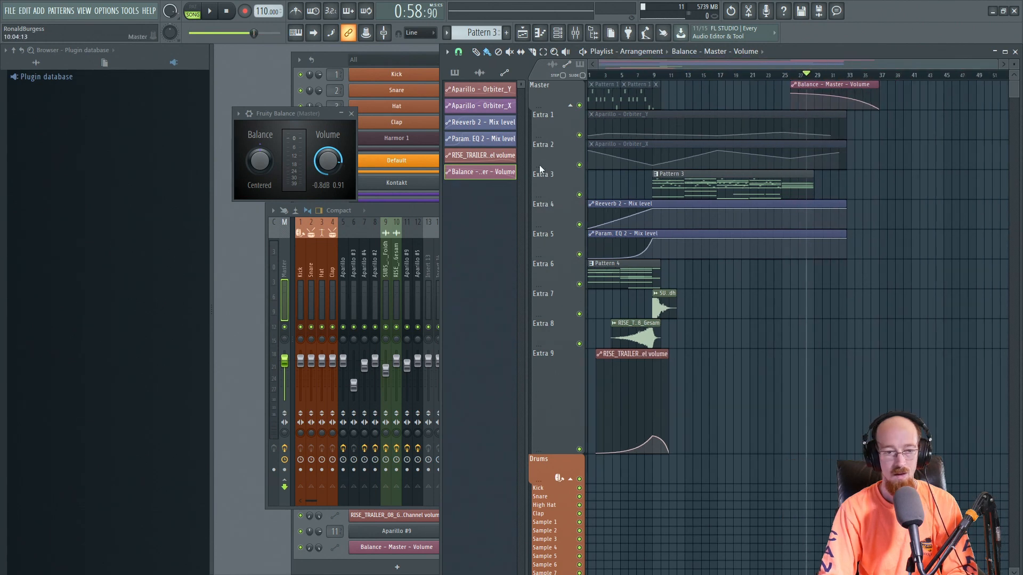
Save the project as "Appillio the SKY"
key("ctrl+s")
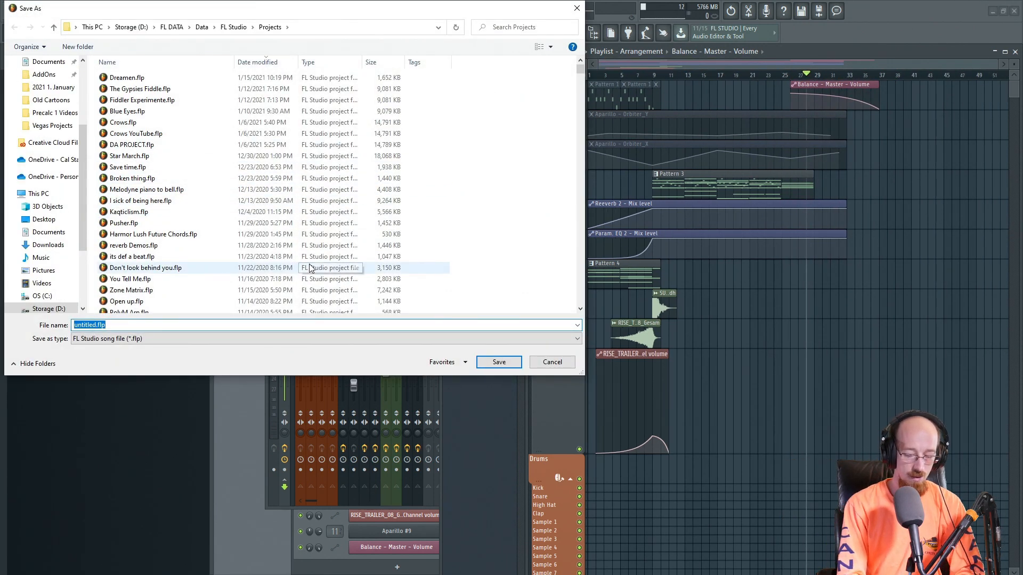
type("Appillio the SKY")
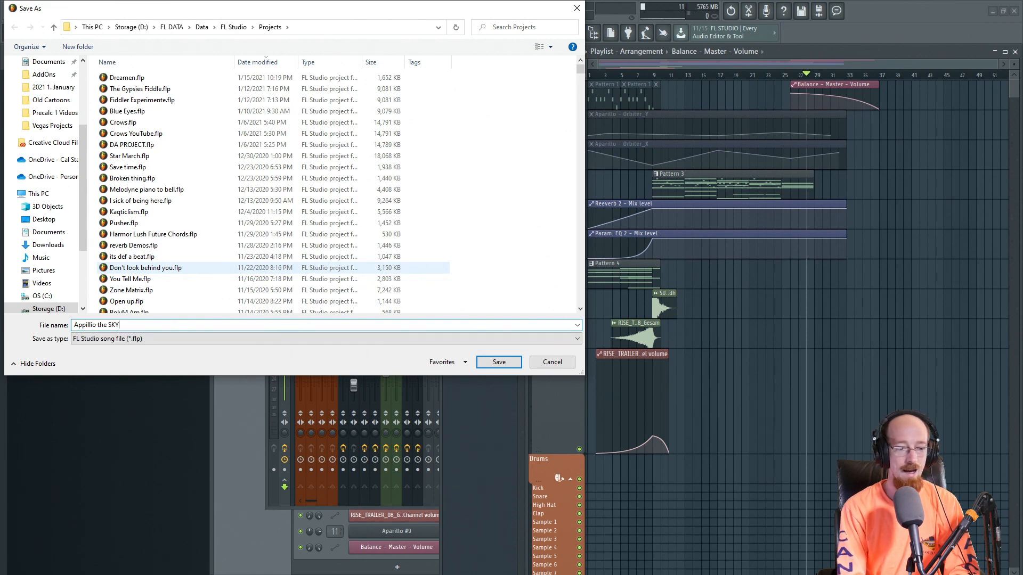
key("Return")
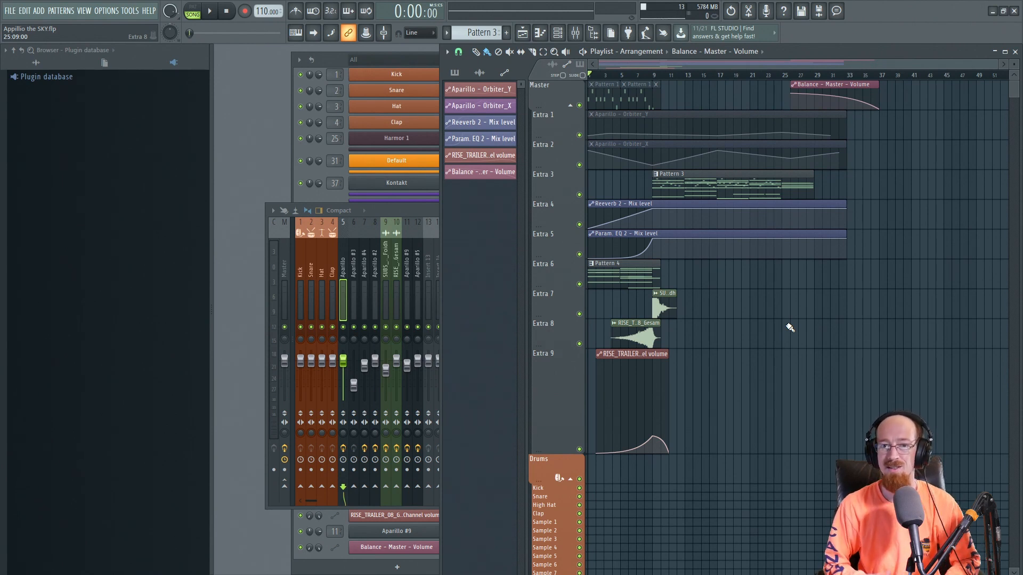
Play the song from the start while examining Aparillo #2's FX and orbit views and Aparillo #3's synth settings
key("space")
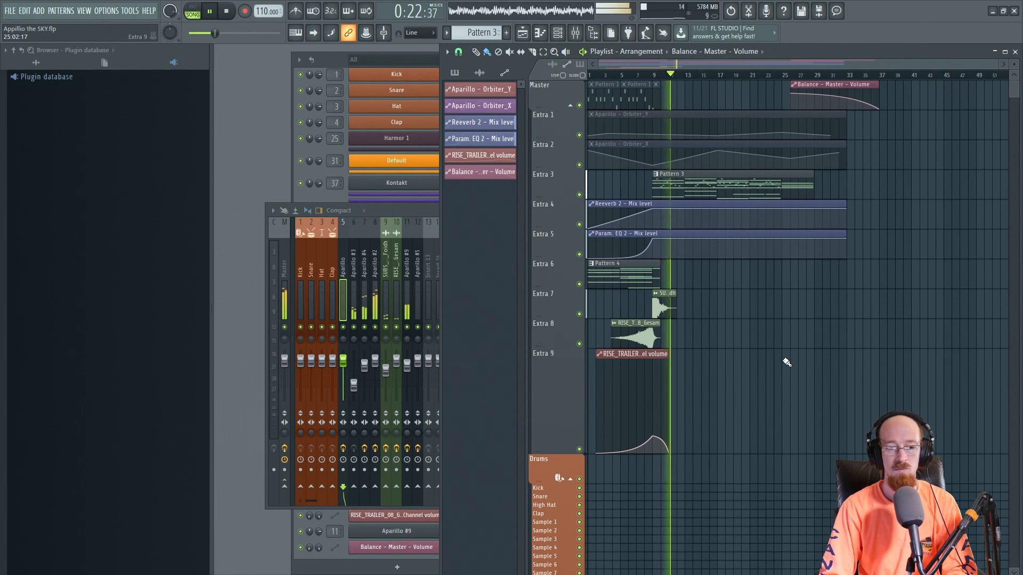
left_click(731, 194)
left_click(321, 66)
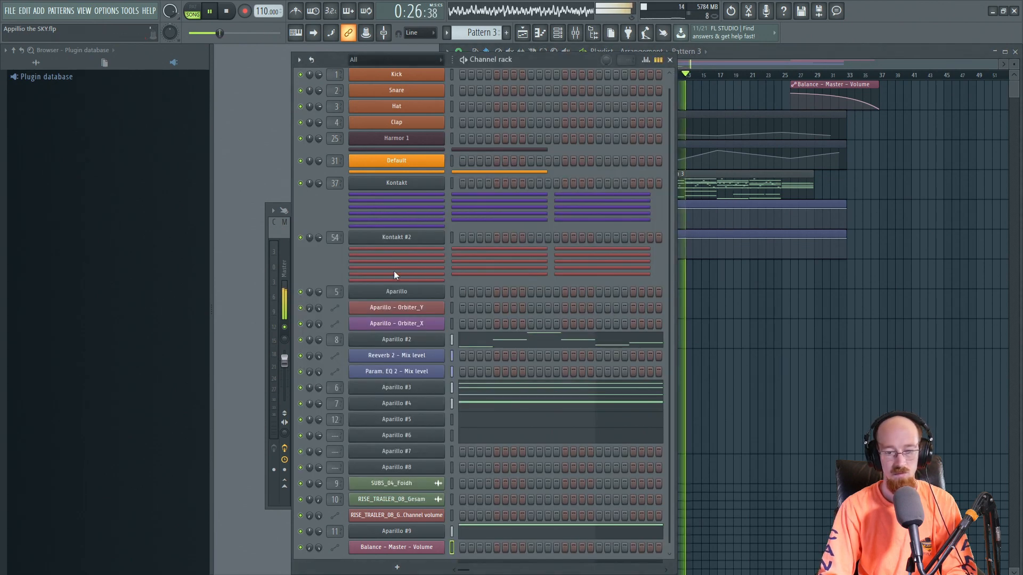
left_click_drag(552, 67, 482, 59)
left_click(339, 331)
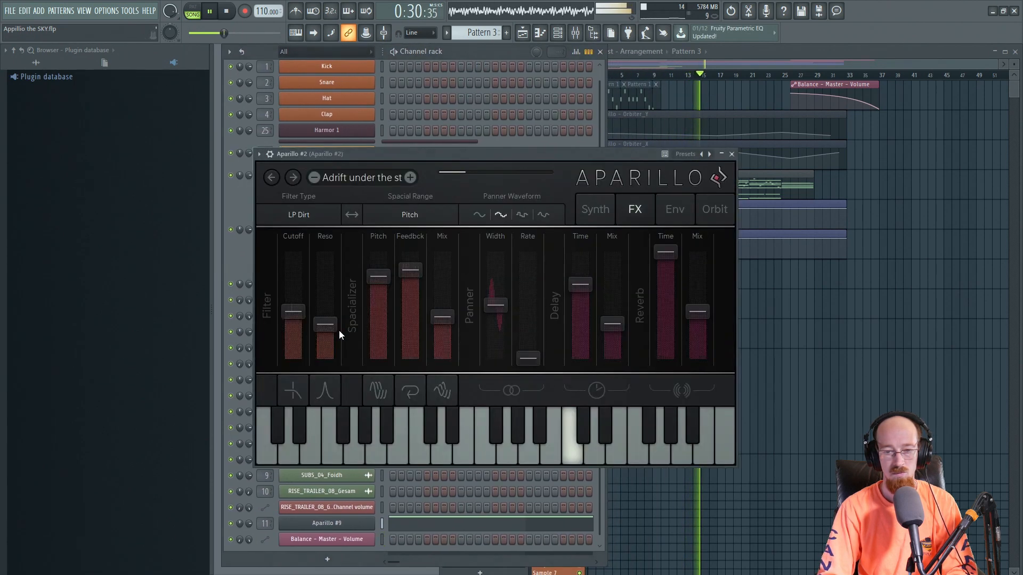
left_click_drag(504, 152, 461, 225)
left_click(681, 283)
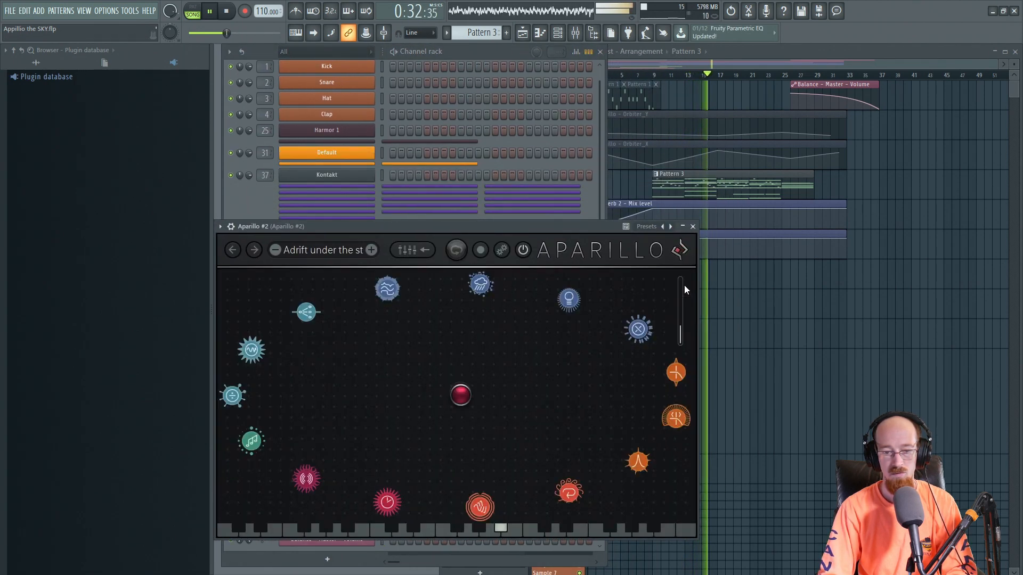
left_click(692, 226)
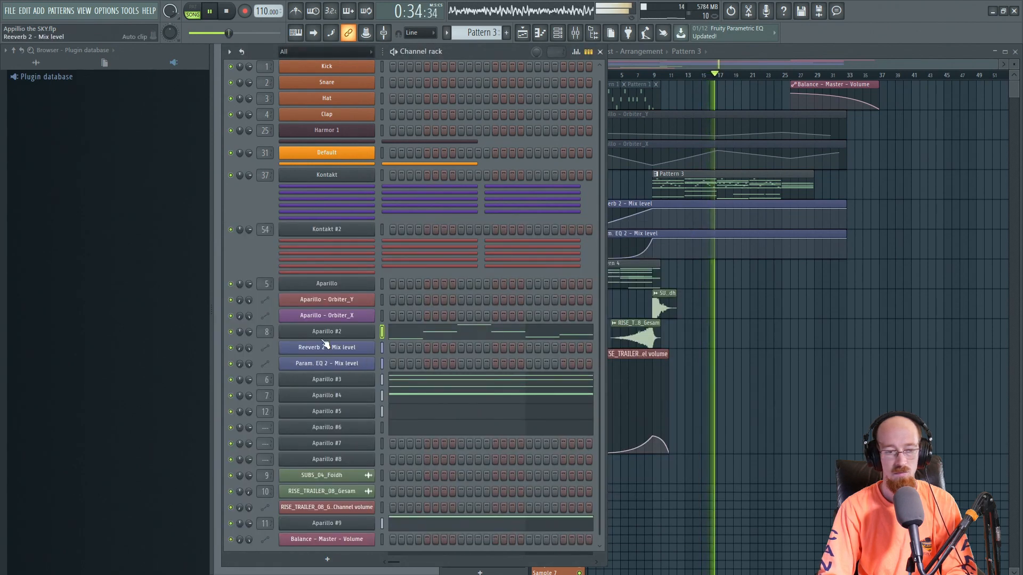
left_click(335, 380)
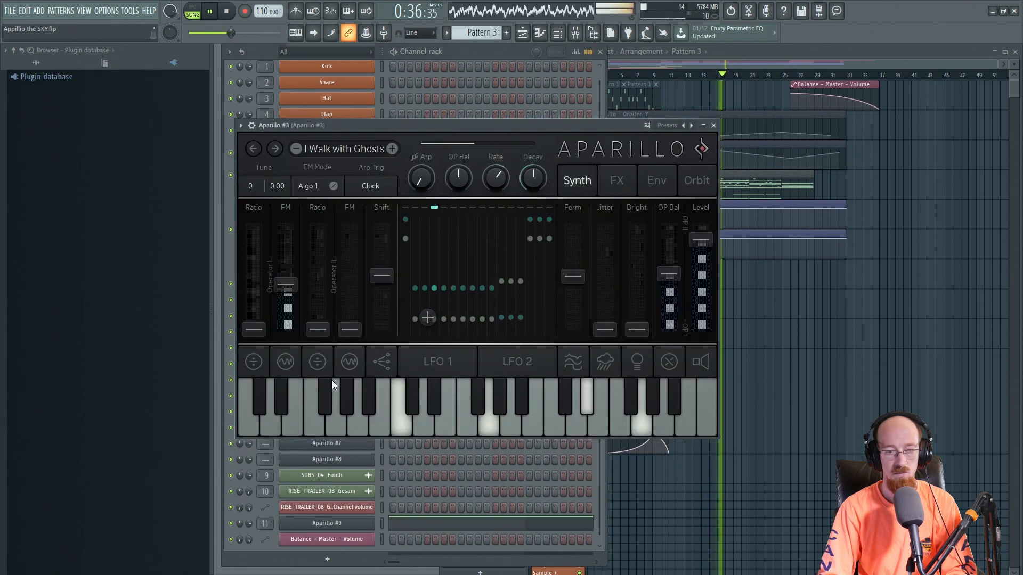
left_click(713, 126)
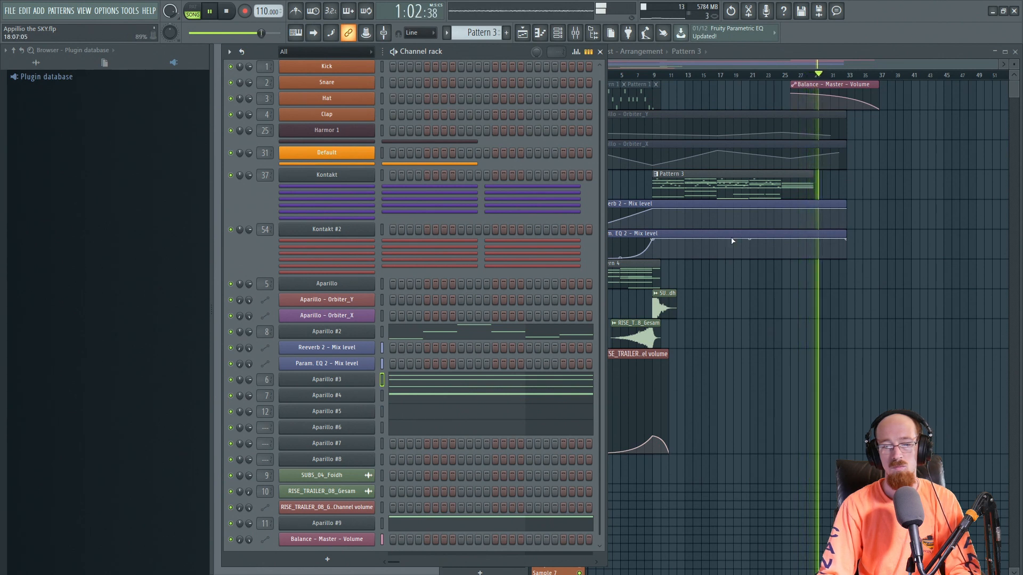
Reshape the Balance volume automation so the fade-out reaches zero at about bar 33, and stop playback
left_click(854, 112)
left_click(854, 111)
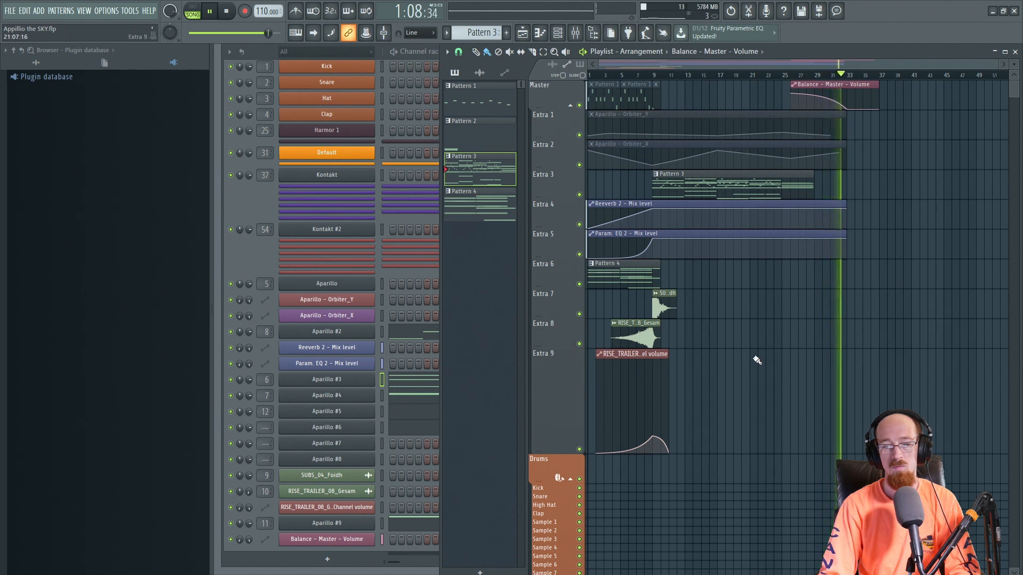
key("space")
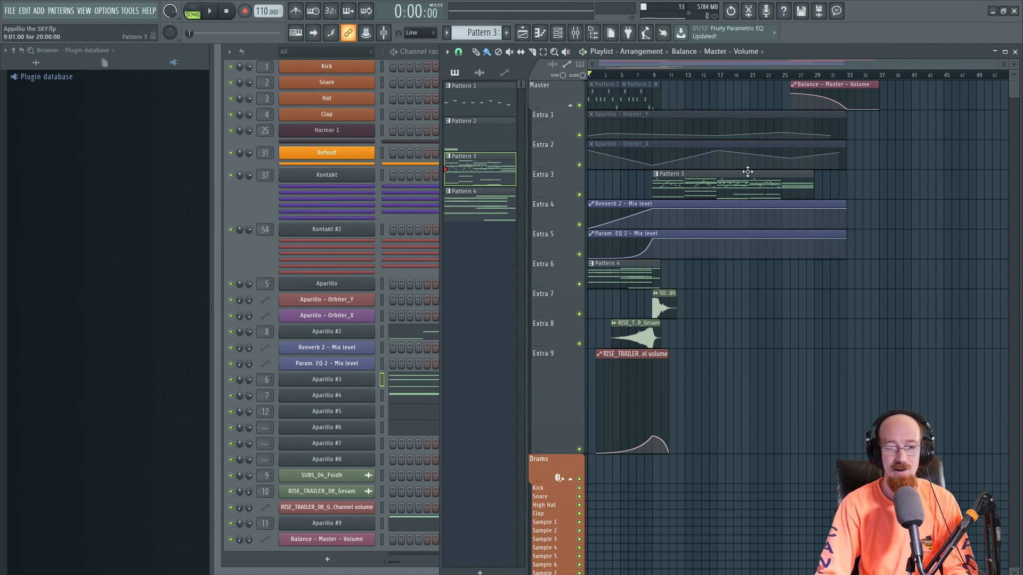
Examine the Synth, FX, Env and Orbit pages of Aparillo #3's "I Walk with Ghosts" preset, and close the synth
left_click(354, 377)
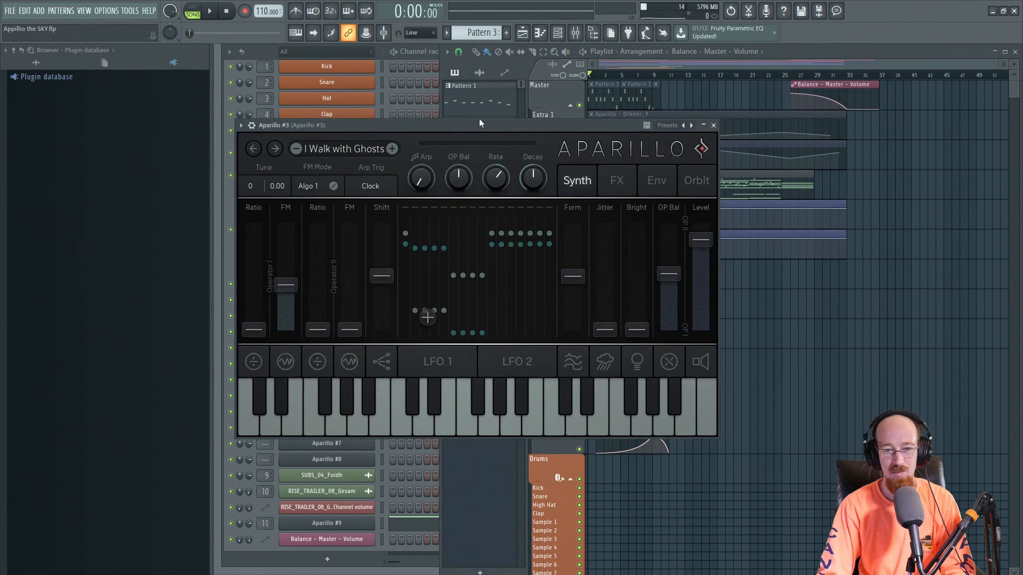
left_click_drag(479, 118, 494, 104)
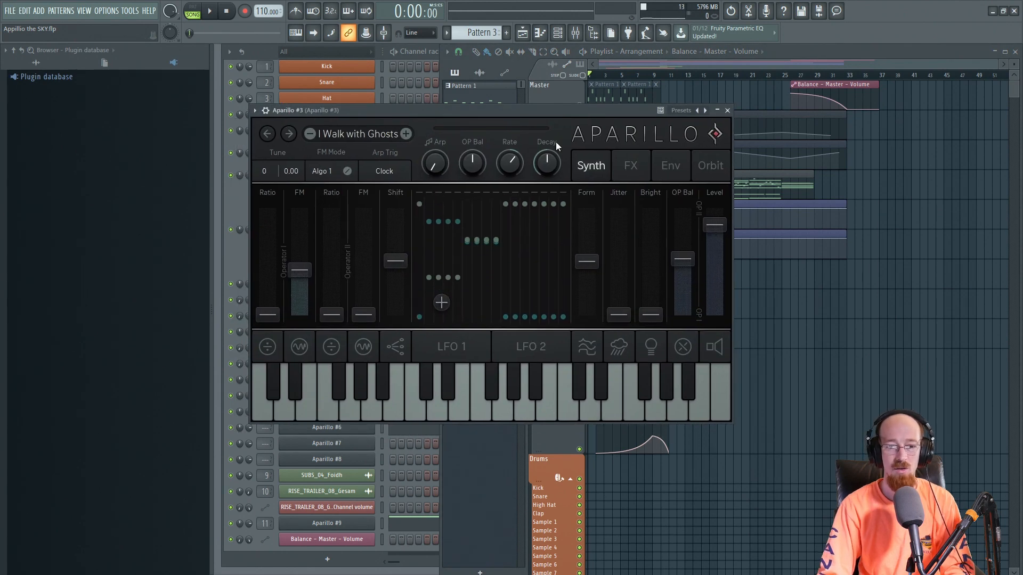
left_click(631, 165)
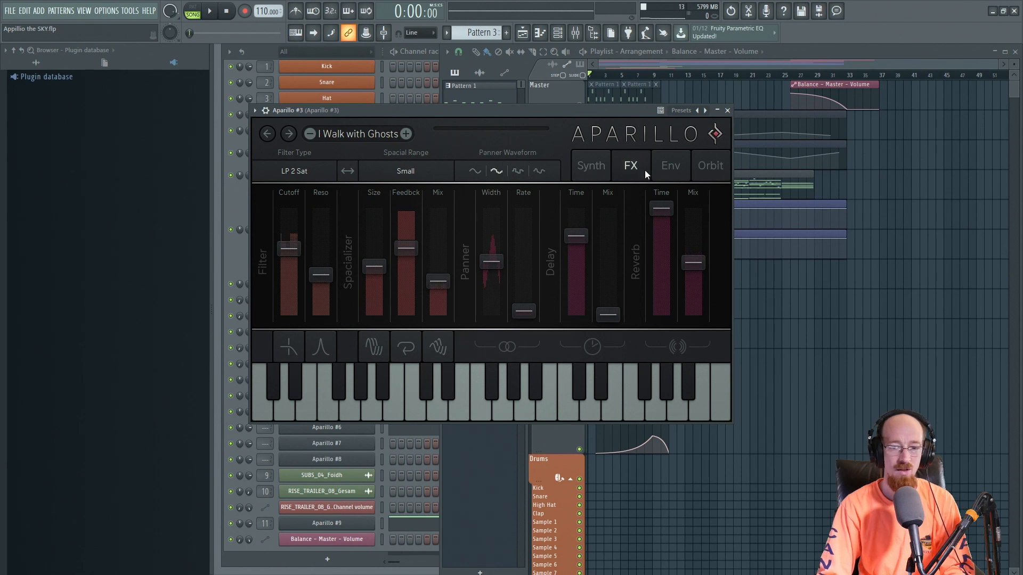
left_click(597, 171)
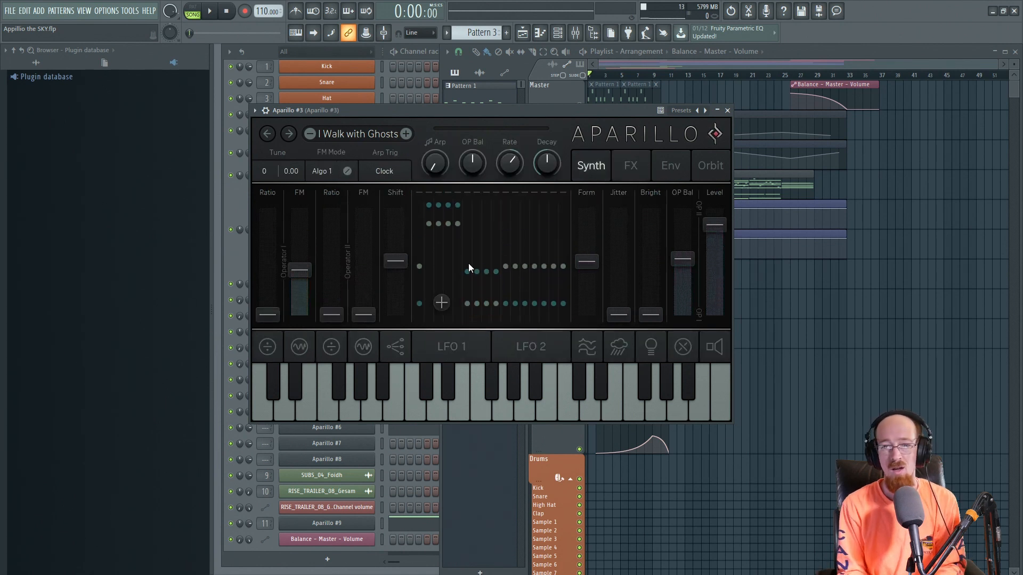
left_click(638, 172)
left_click(664, 166)
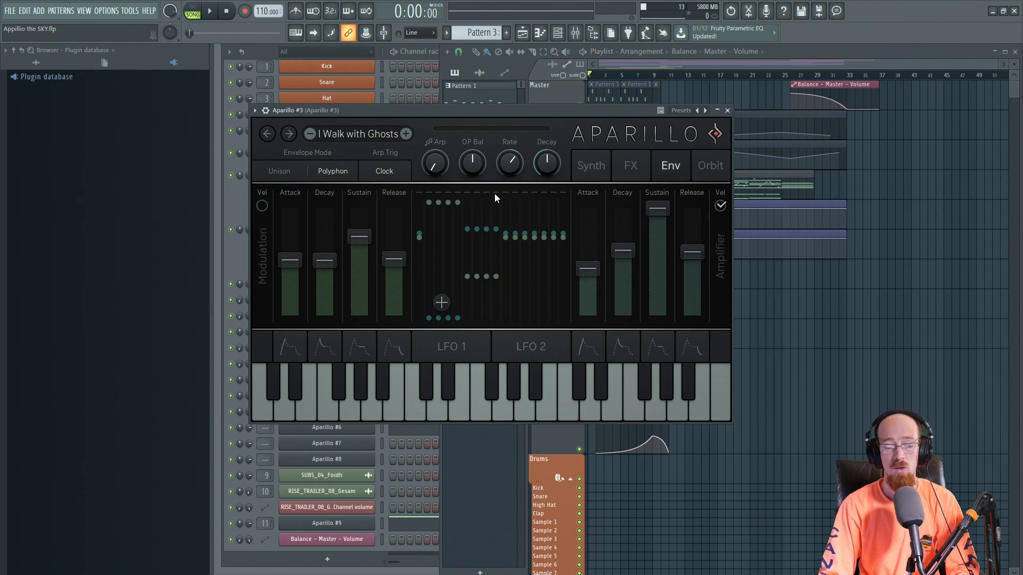
left_click(700, 167)
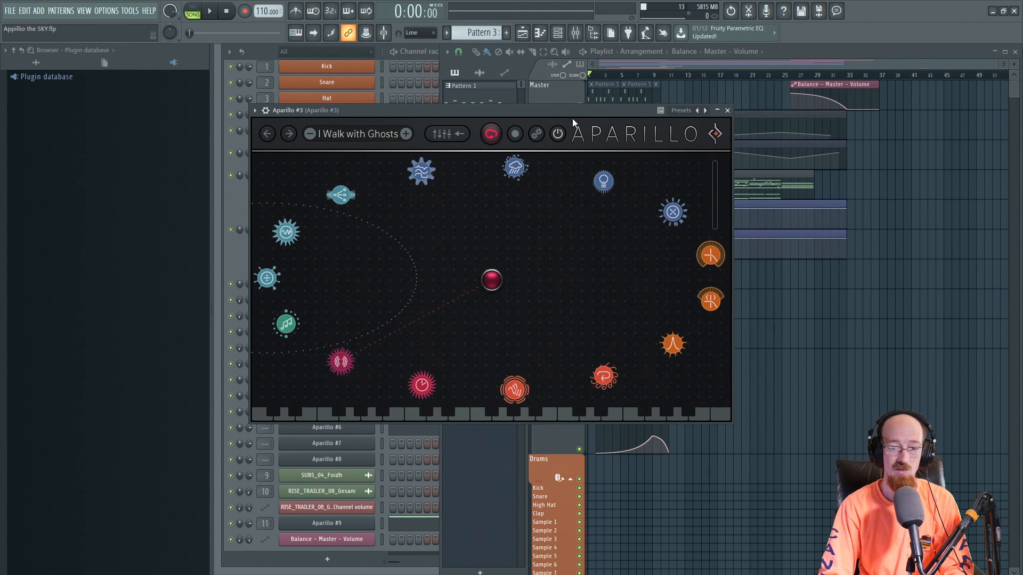
left_click(728, 110)
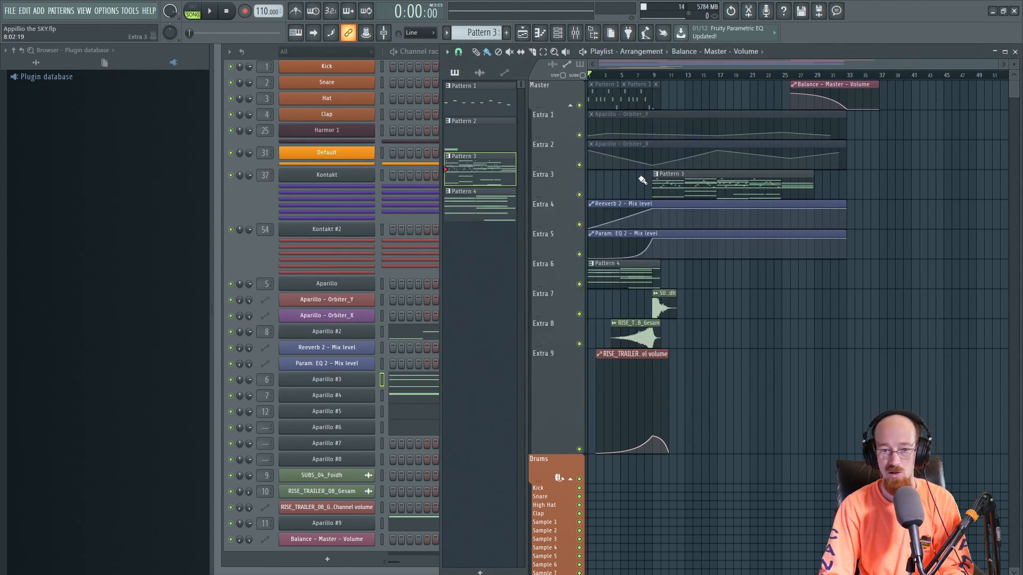
left_click_drag(615, 111, 712, 157)
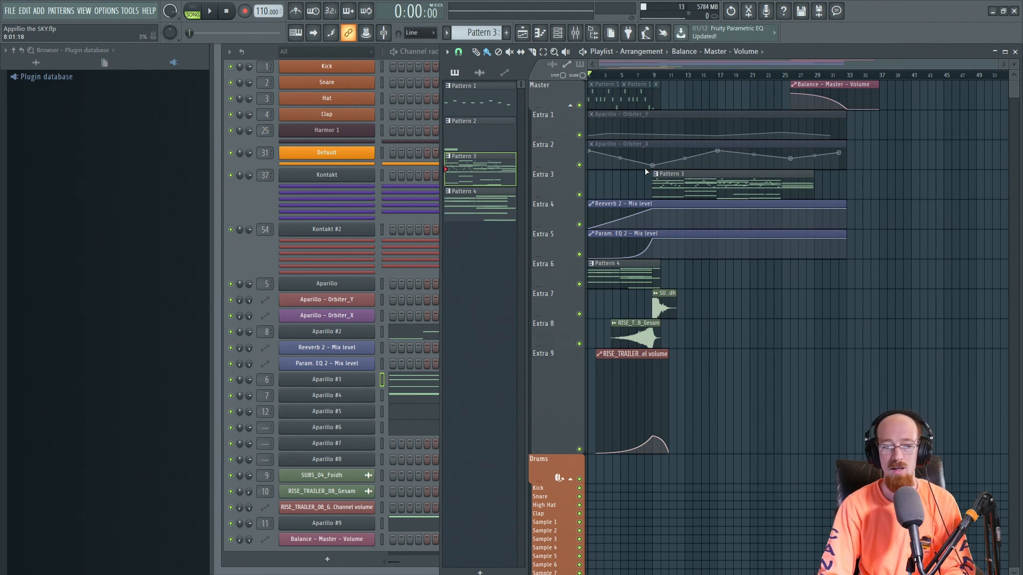
left_click_drag(599, 81, 701, 138)
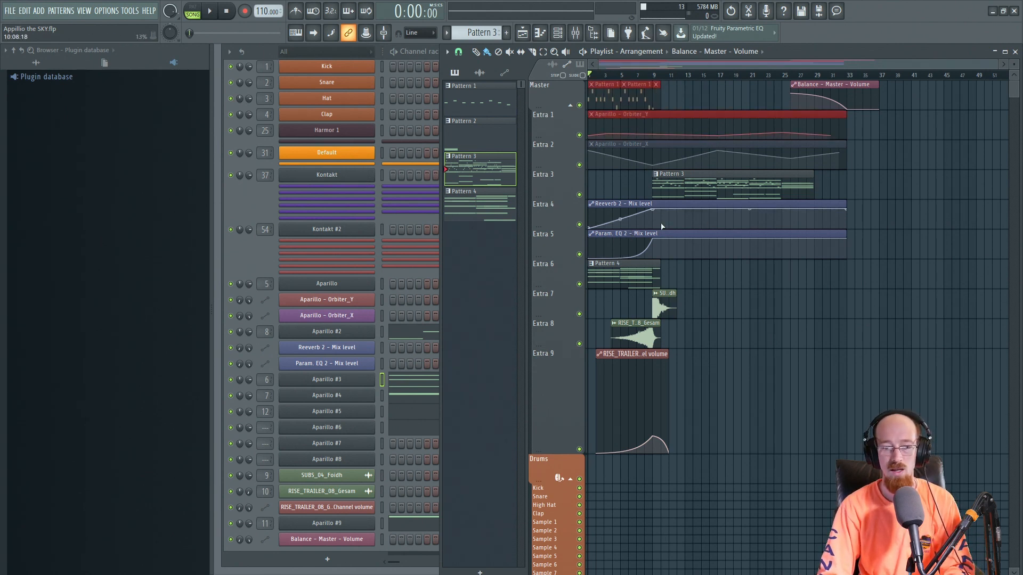
mouse_move(617, 283)
left_mouse_down()
mouse_move(796, 170)
mouse_move(621, 283)
mouse_move(637, 282)
left_mouse_up()
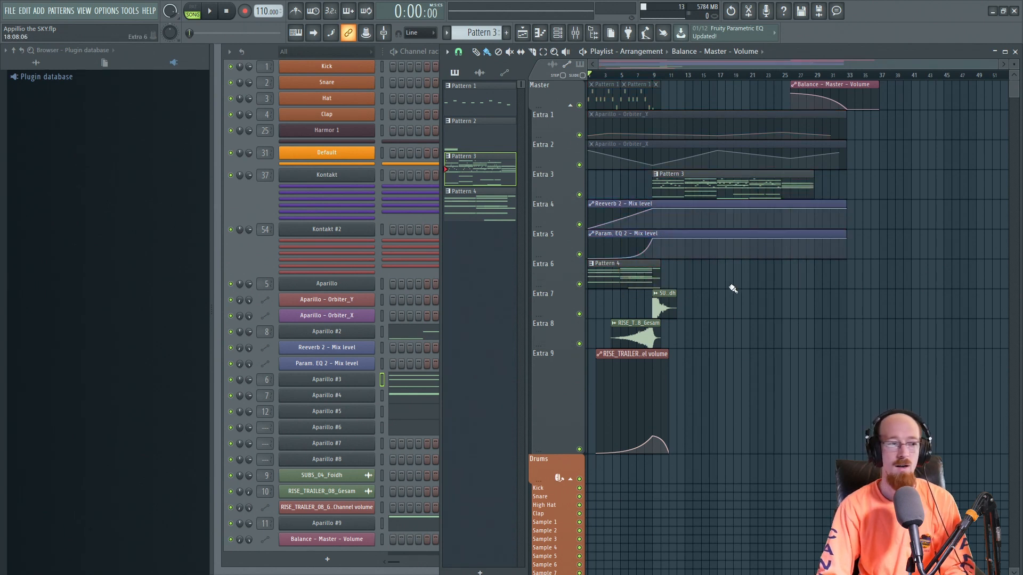